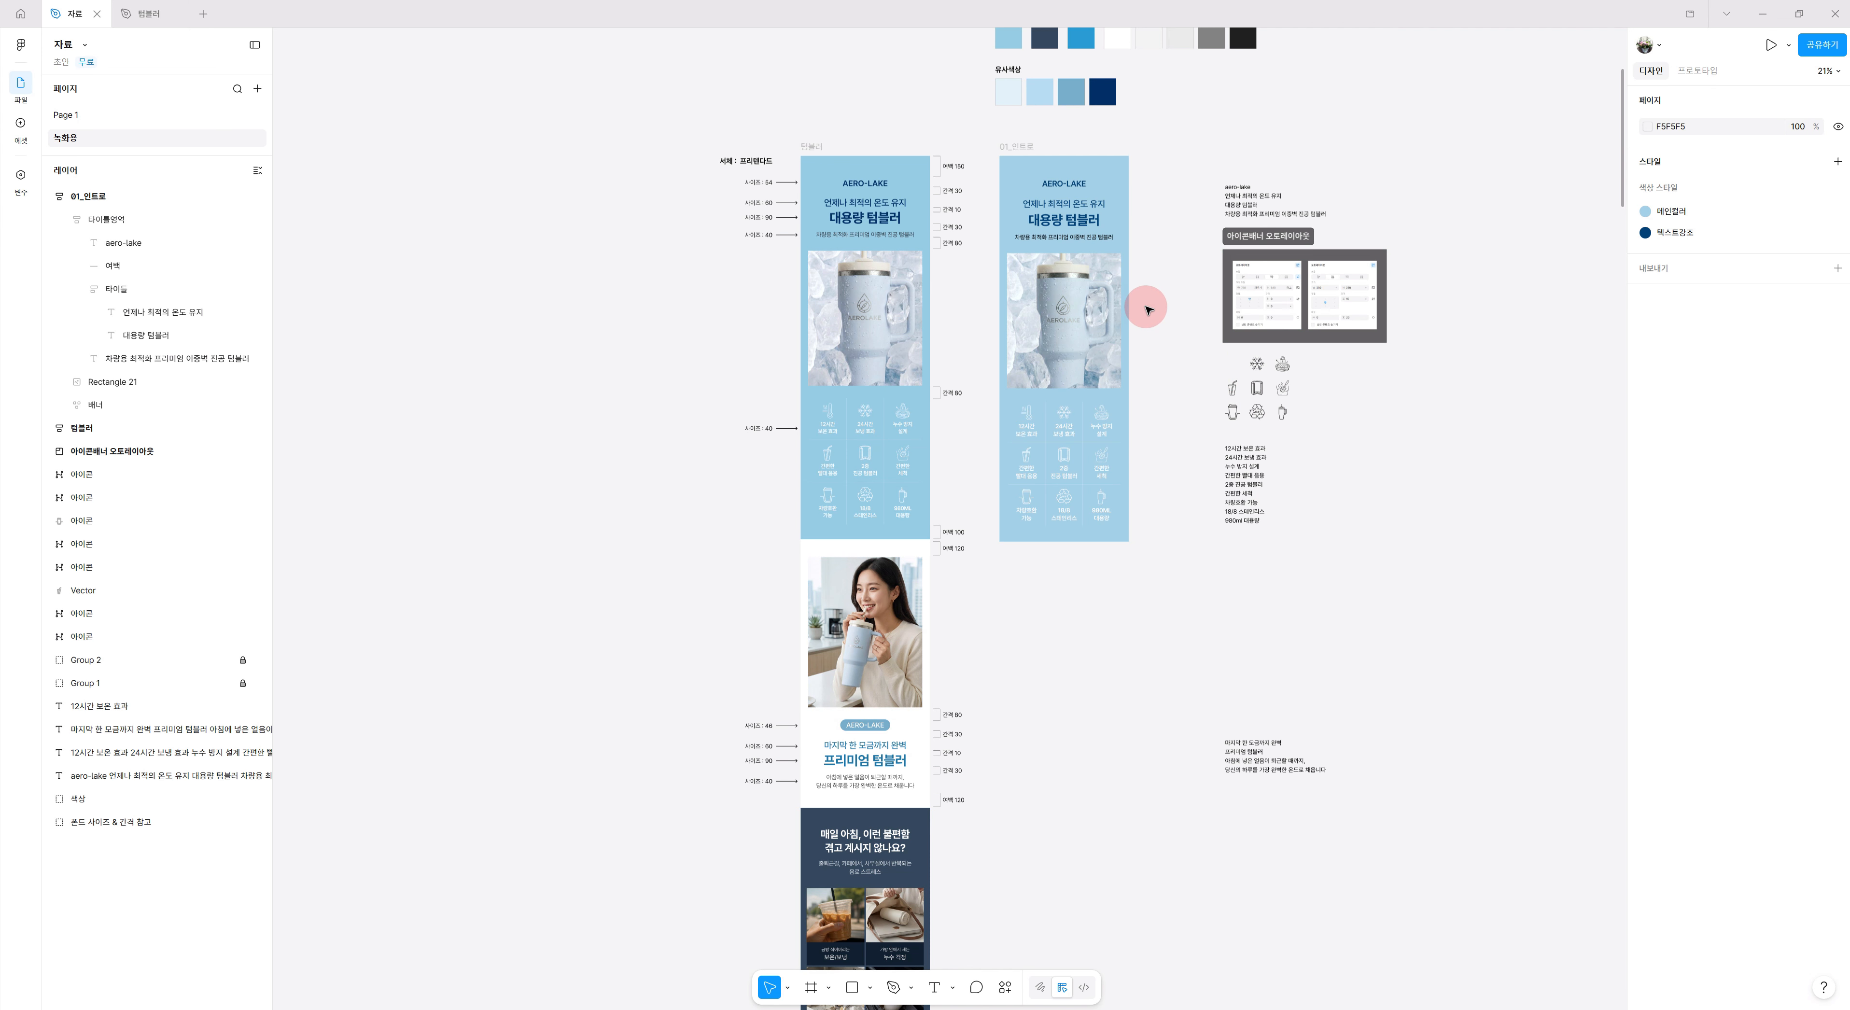
Check the width sizing options of the 01_인트로 frame's auto layout.
{"action": "scroll", "coordinate": [1106, 169], "scroll_direction": "up", "scroll_amount": 4}
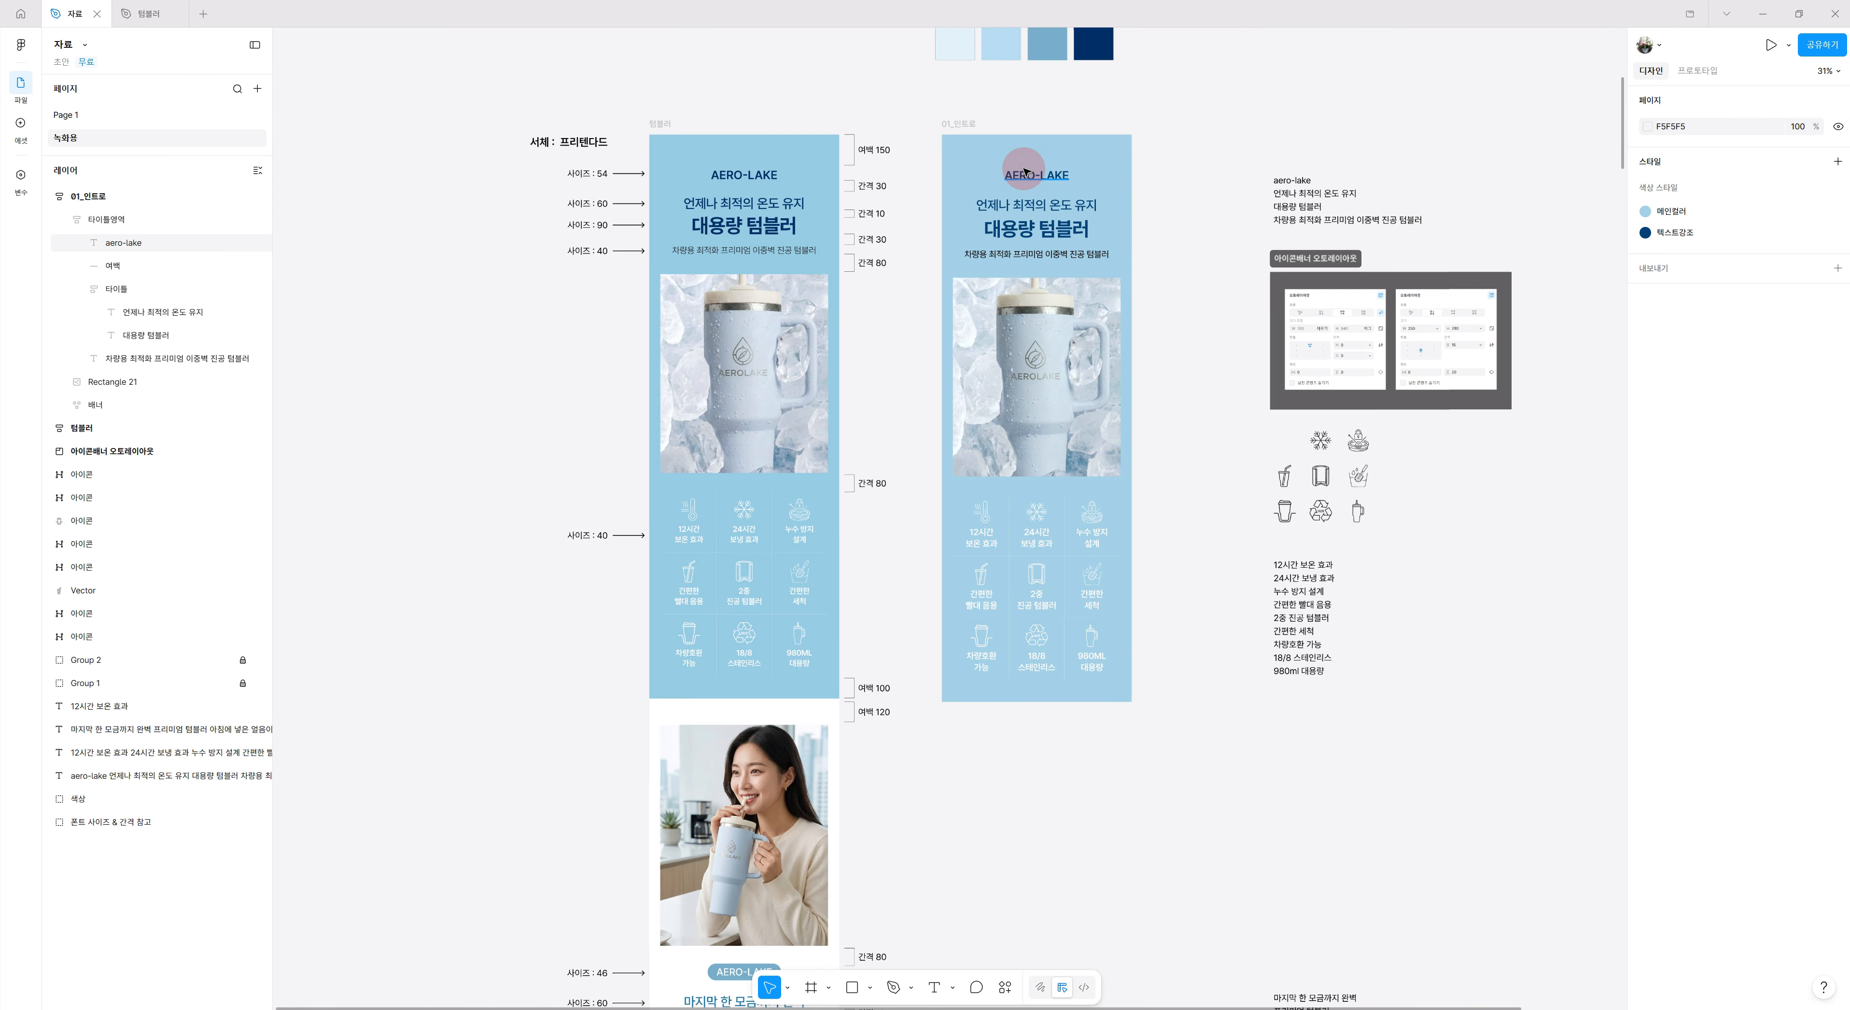
{"action": "left_click", "coordinate": [1019, 359]}
{"action": "scroll", "coordinate": [976, 165], "scroll_direction": "up", "scroll_amount": 3}
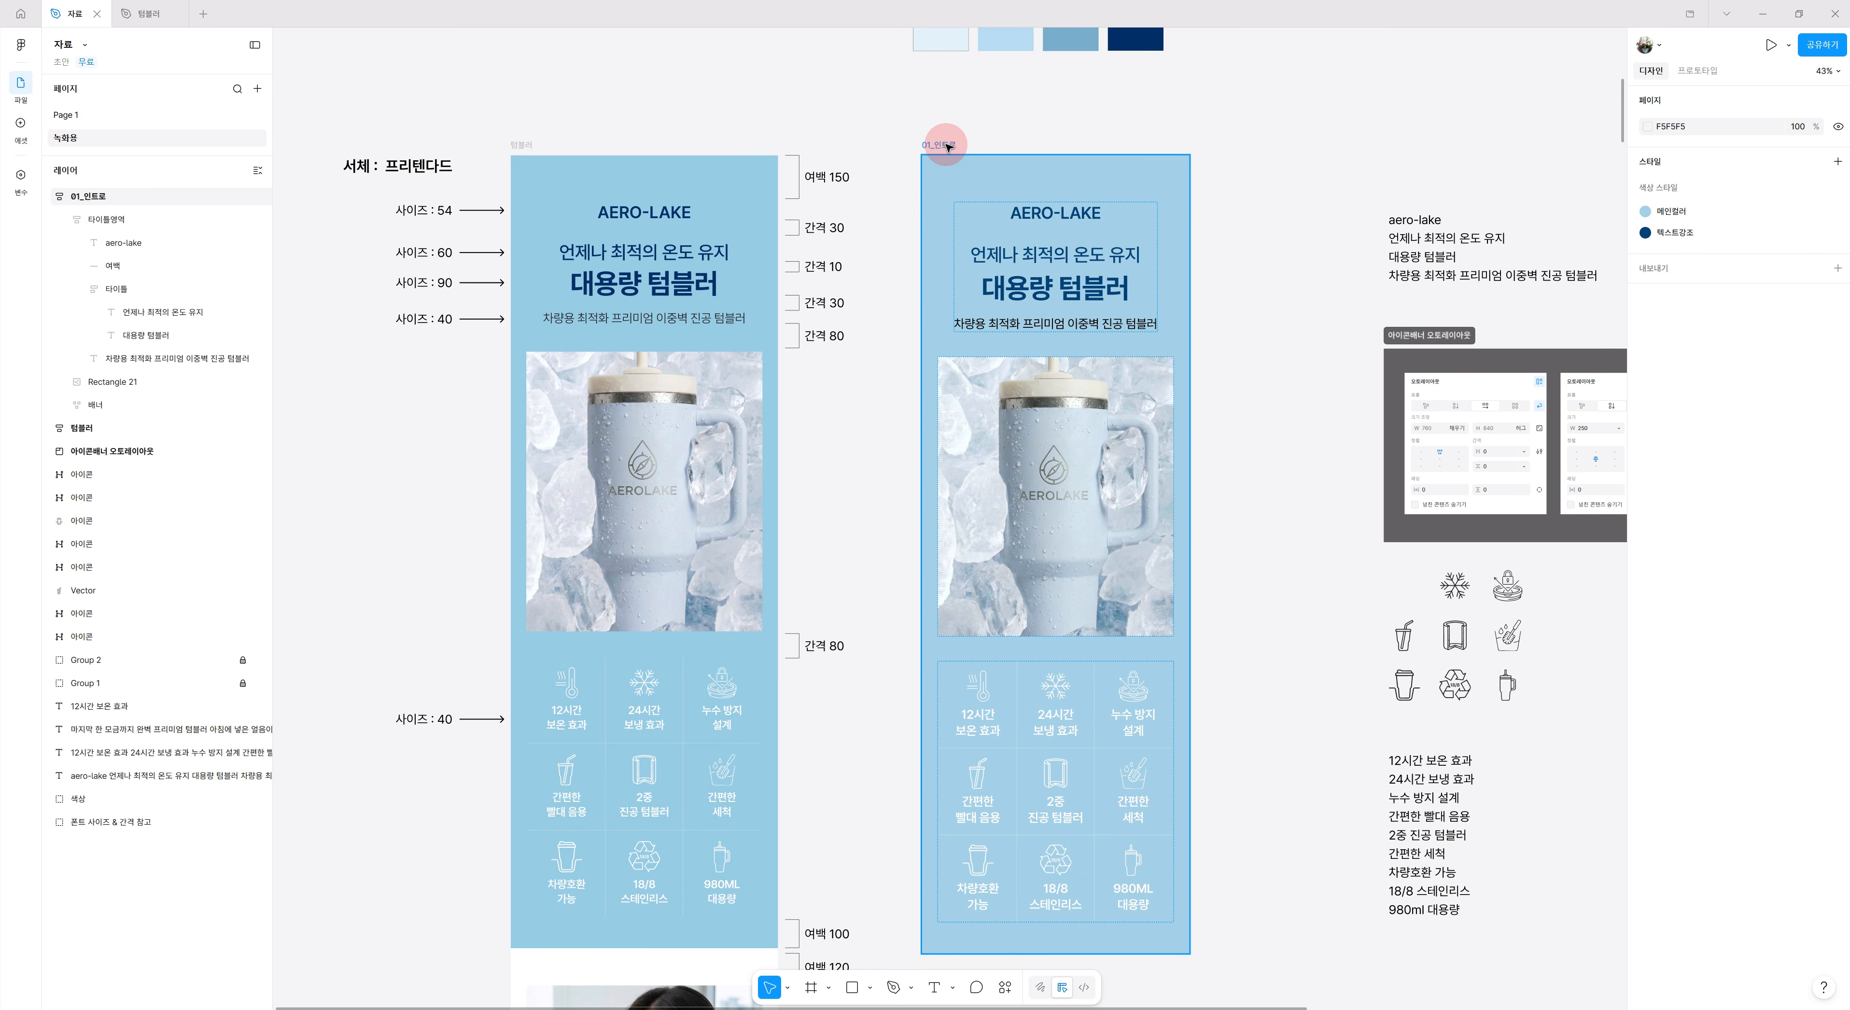
{"action": "left_click", "coordinate": [946, 147]}
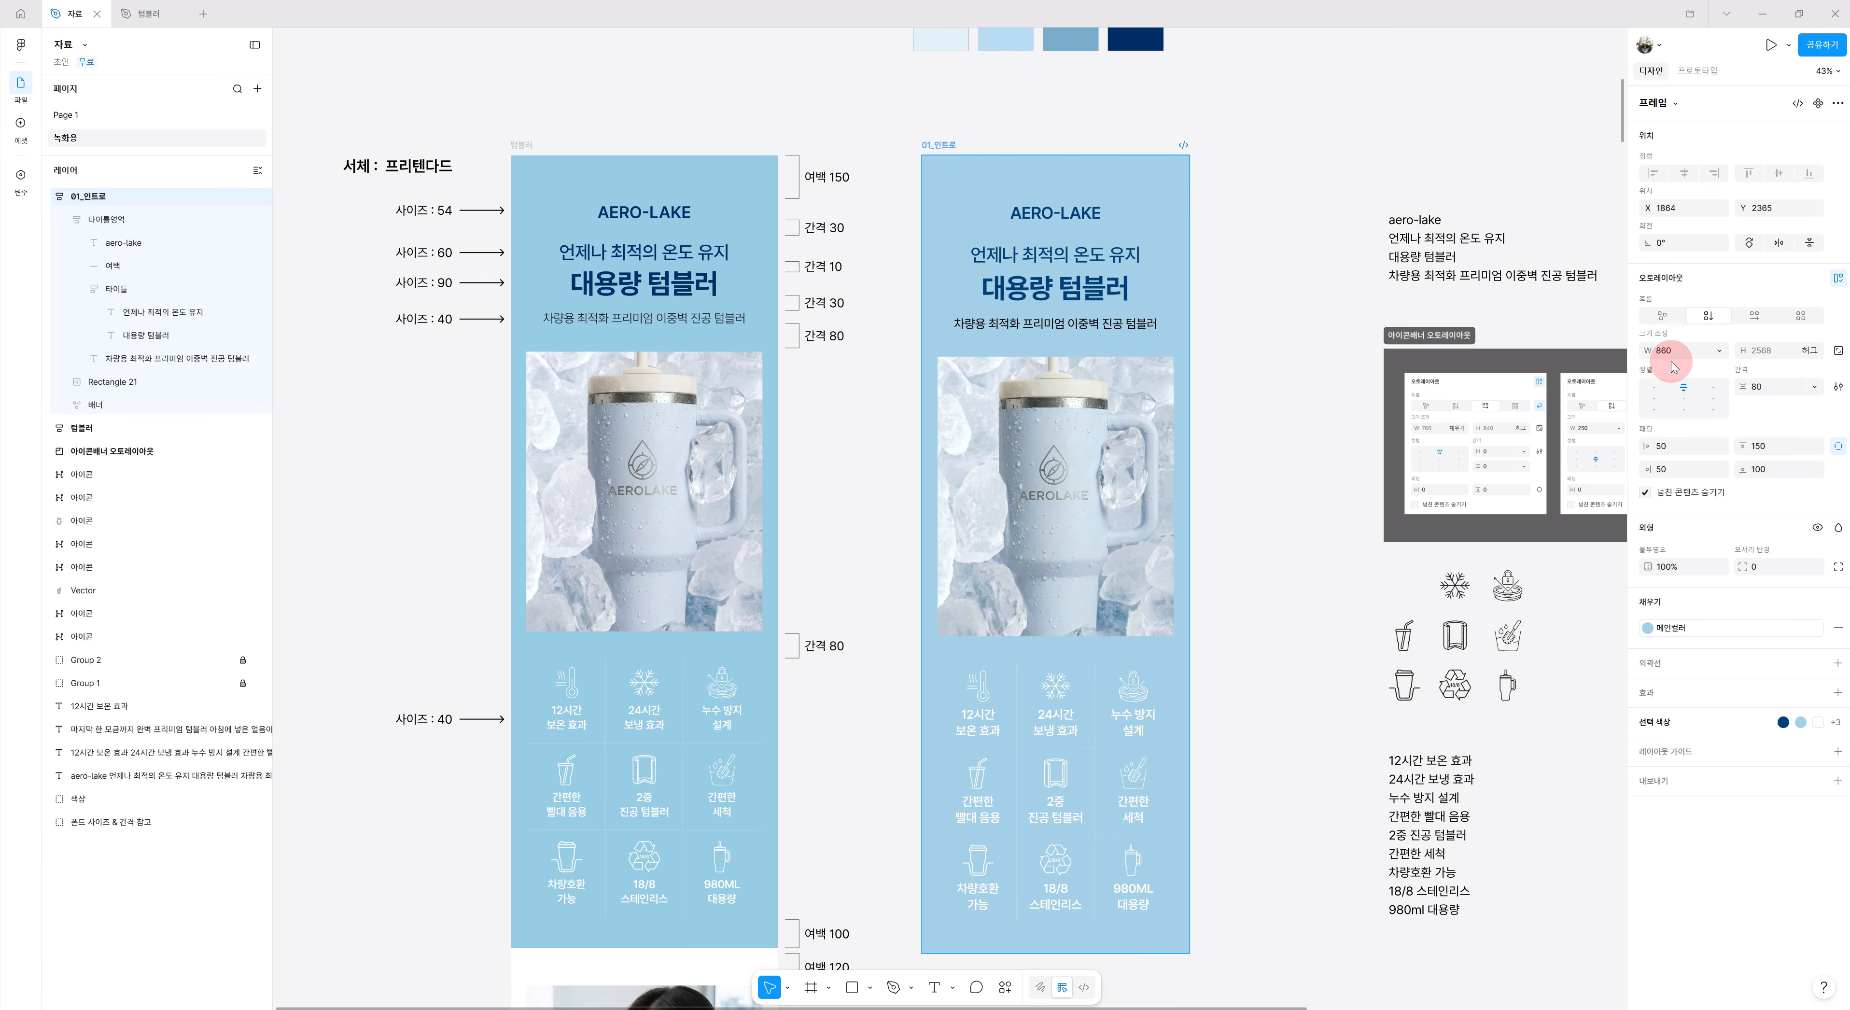
{"action": "left_click", "coordinate": [1719, 352]}
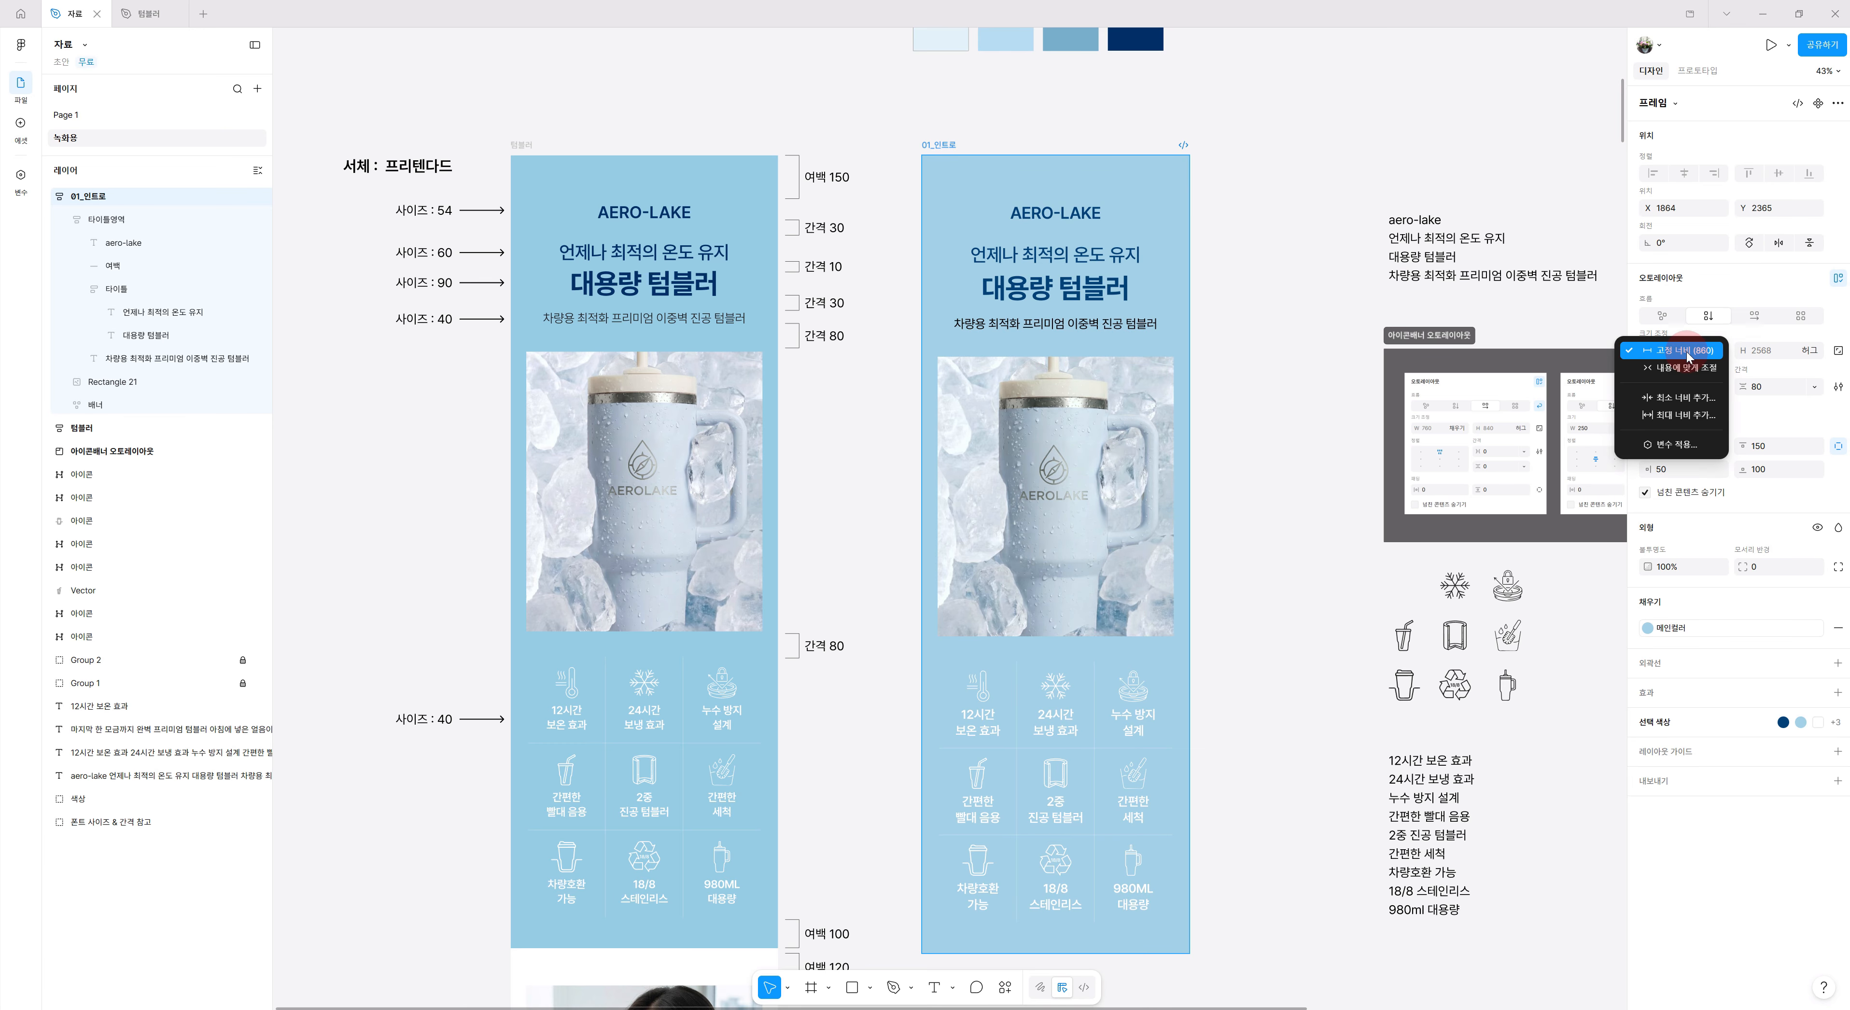
{"action": "left_click", "coordinate": [1756, 349]}
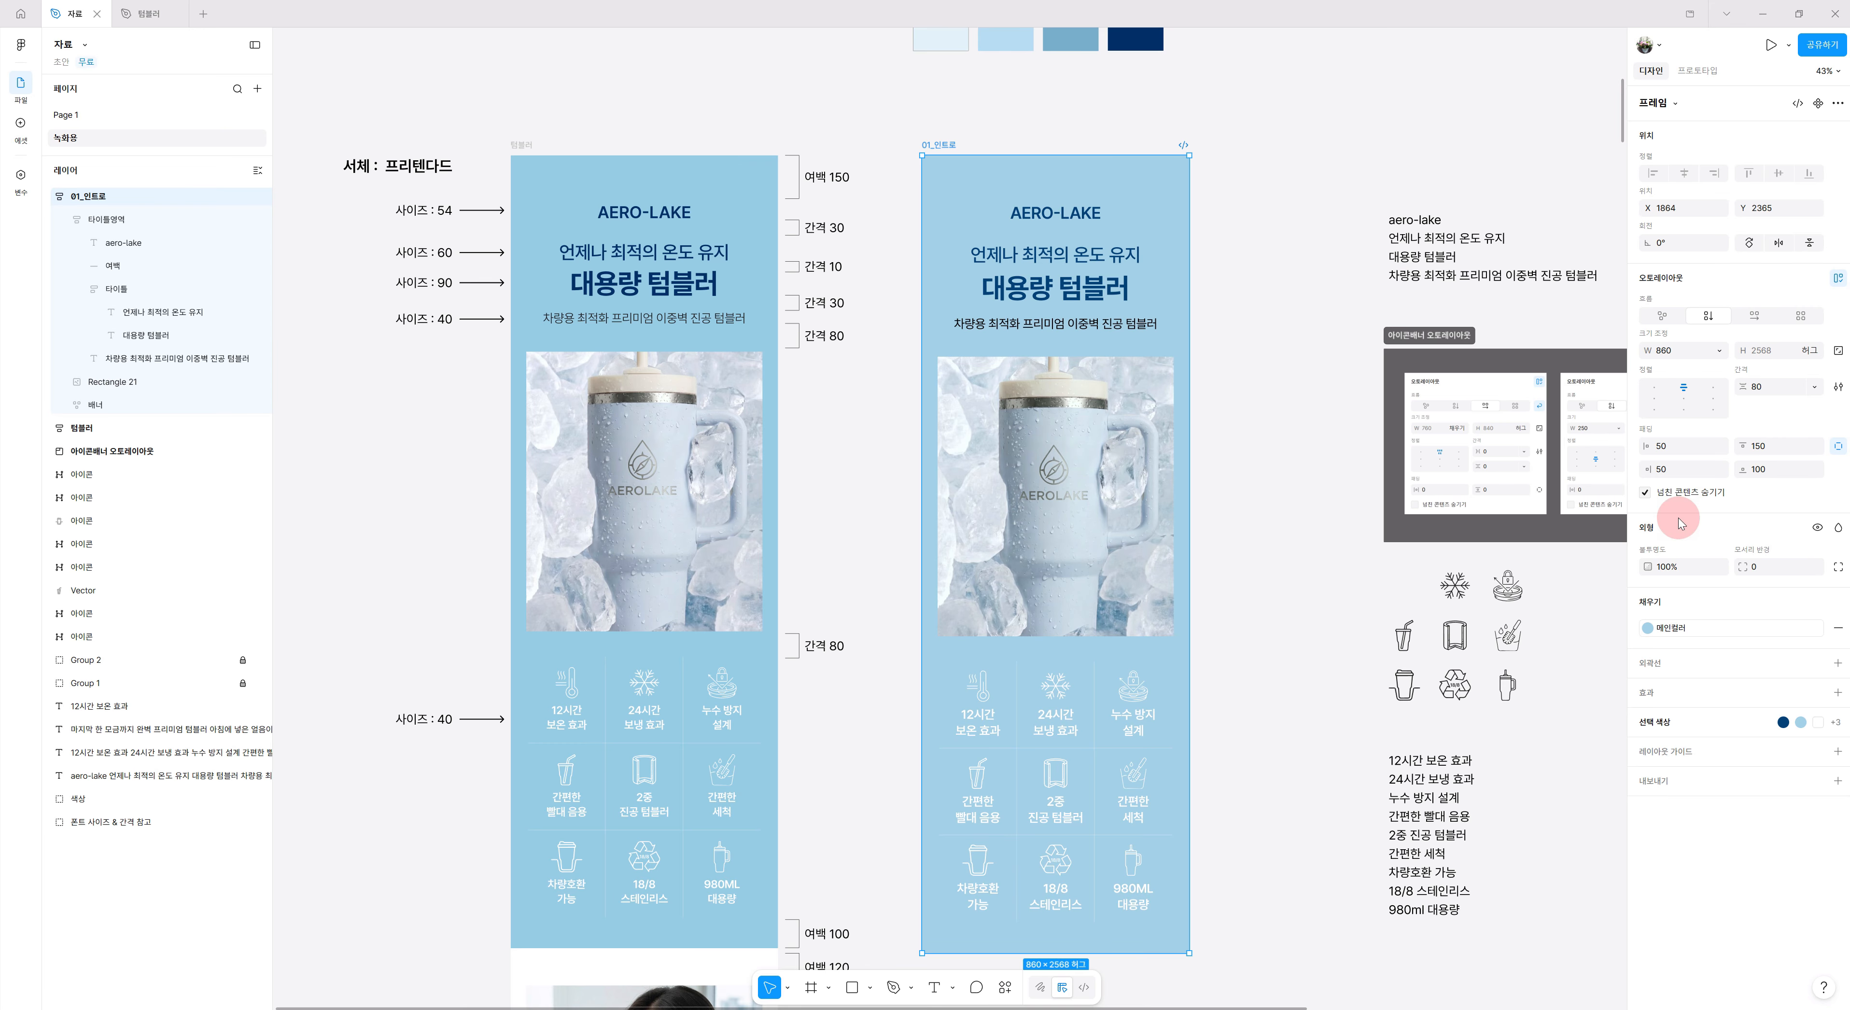
Set the width of the 타이틀영역 frame inside 01_인트로 to fill its container.
{"action": "scroll", "coordinate": [1305, 581], "scroll_direction": "down", "scroll_amount": 1}
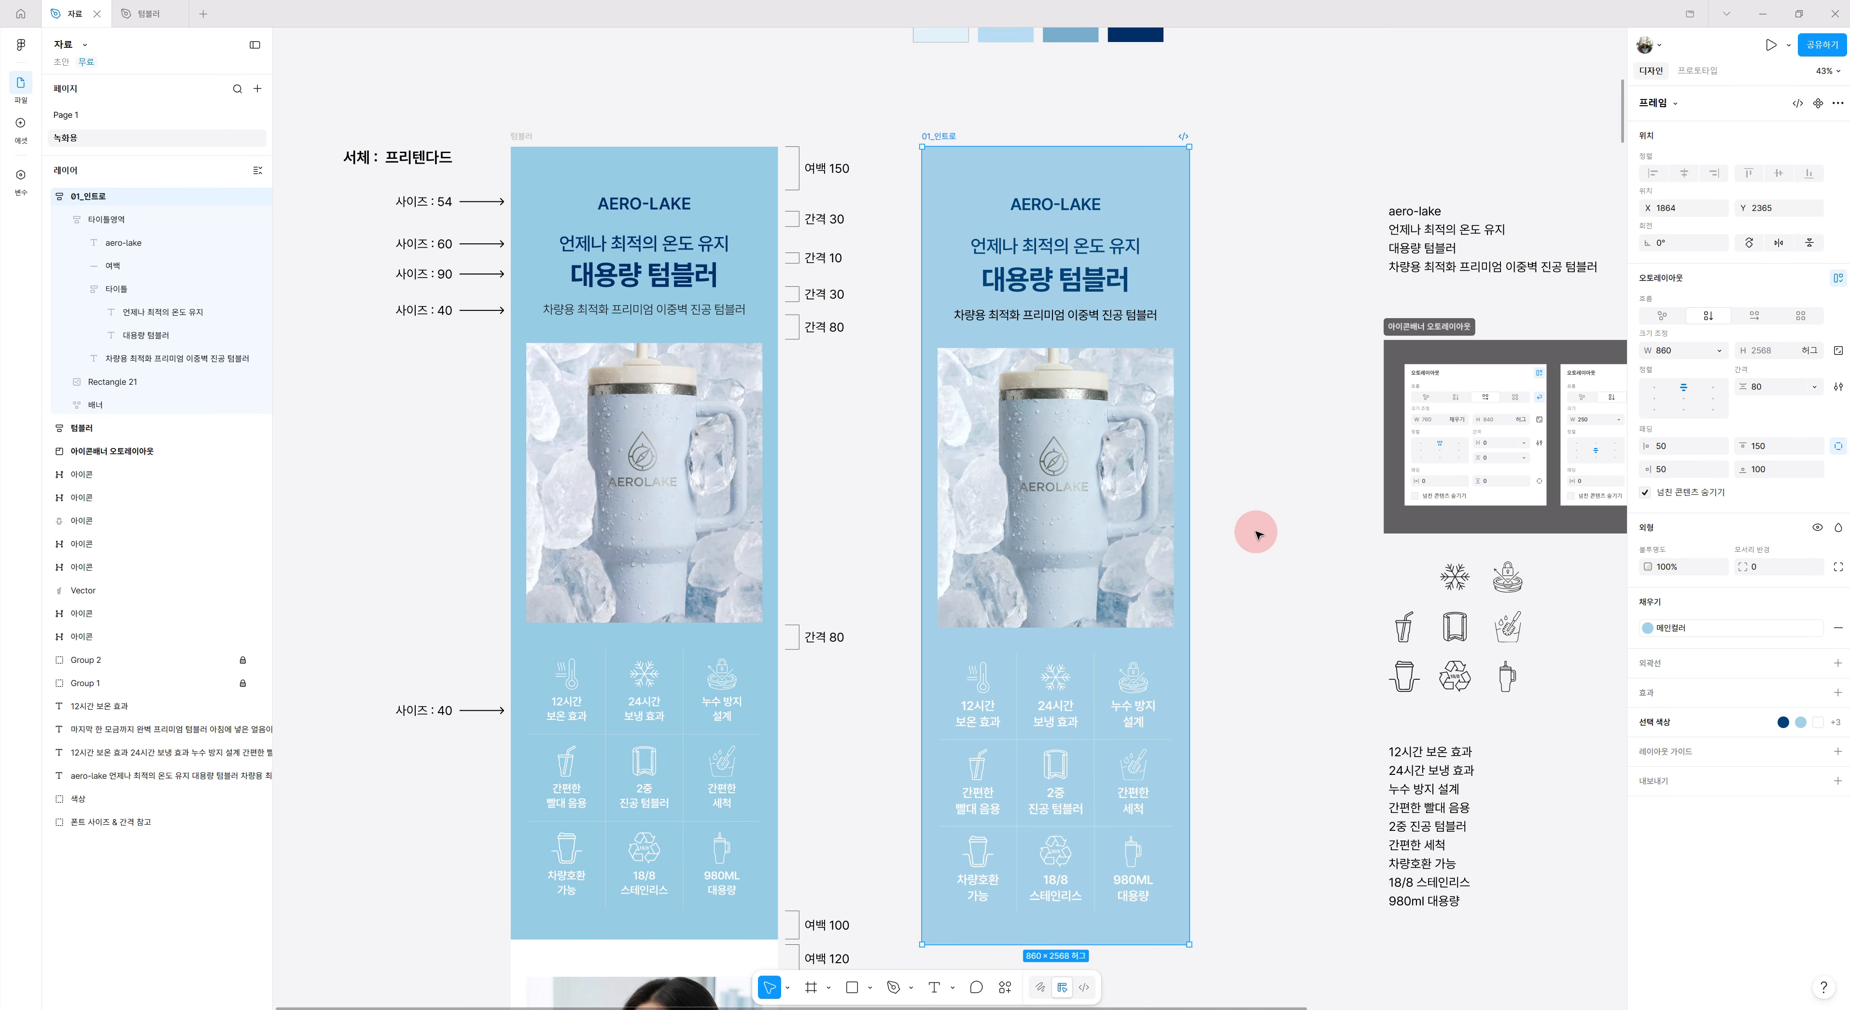
{"action": "left_click", "coordinate": [100, 219]}
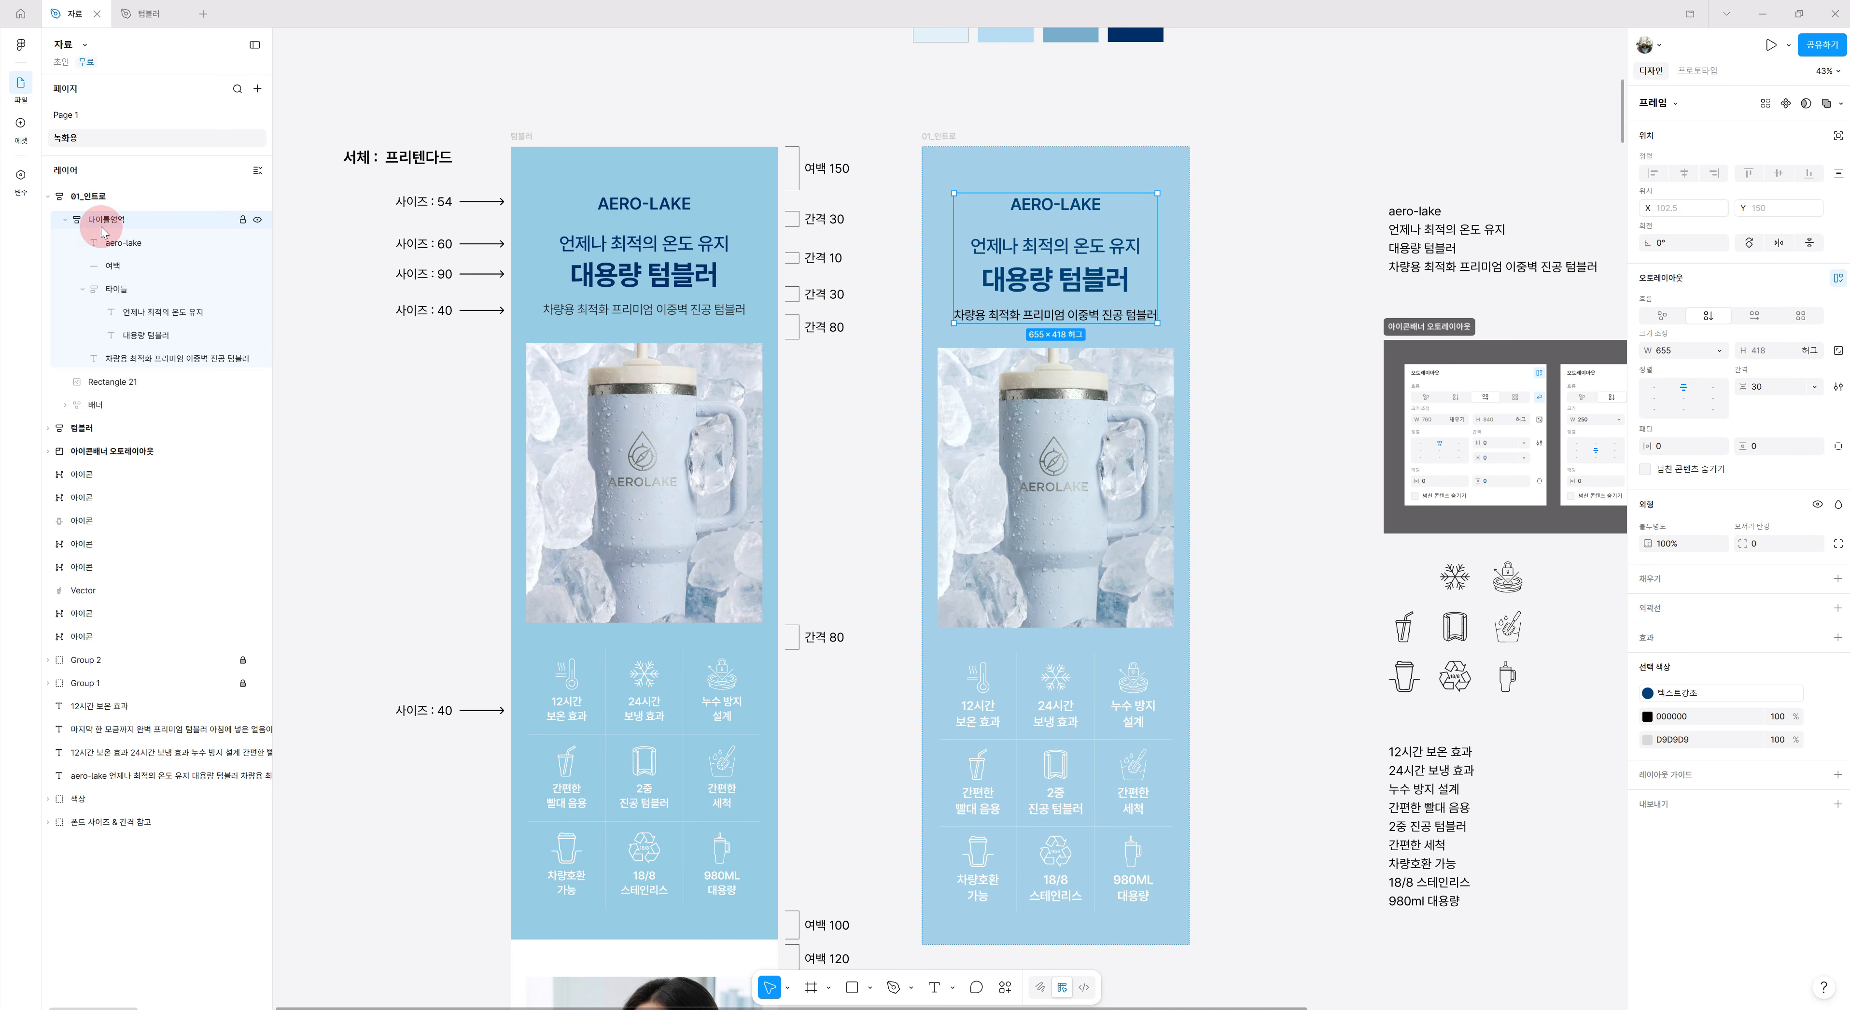
{"action": "left_click", "coordinate": [1066, 280]}
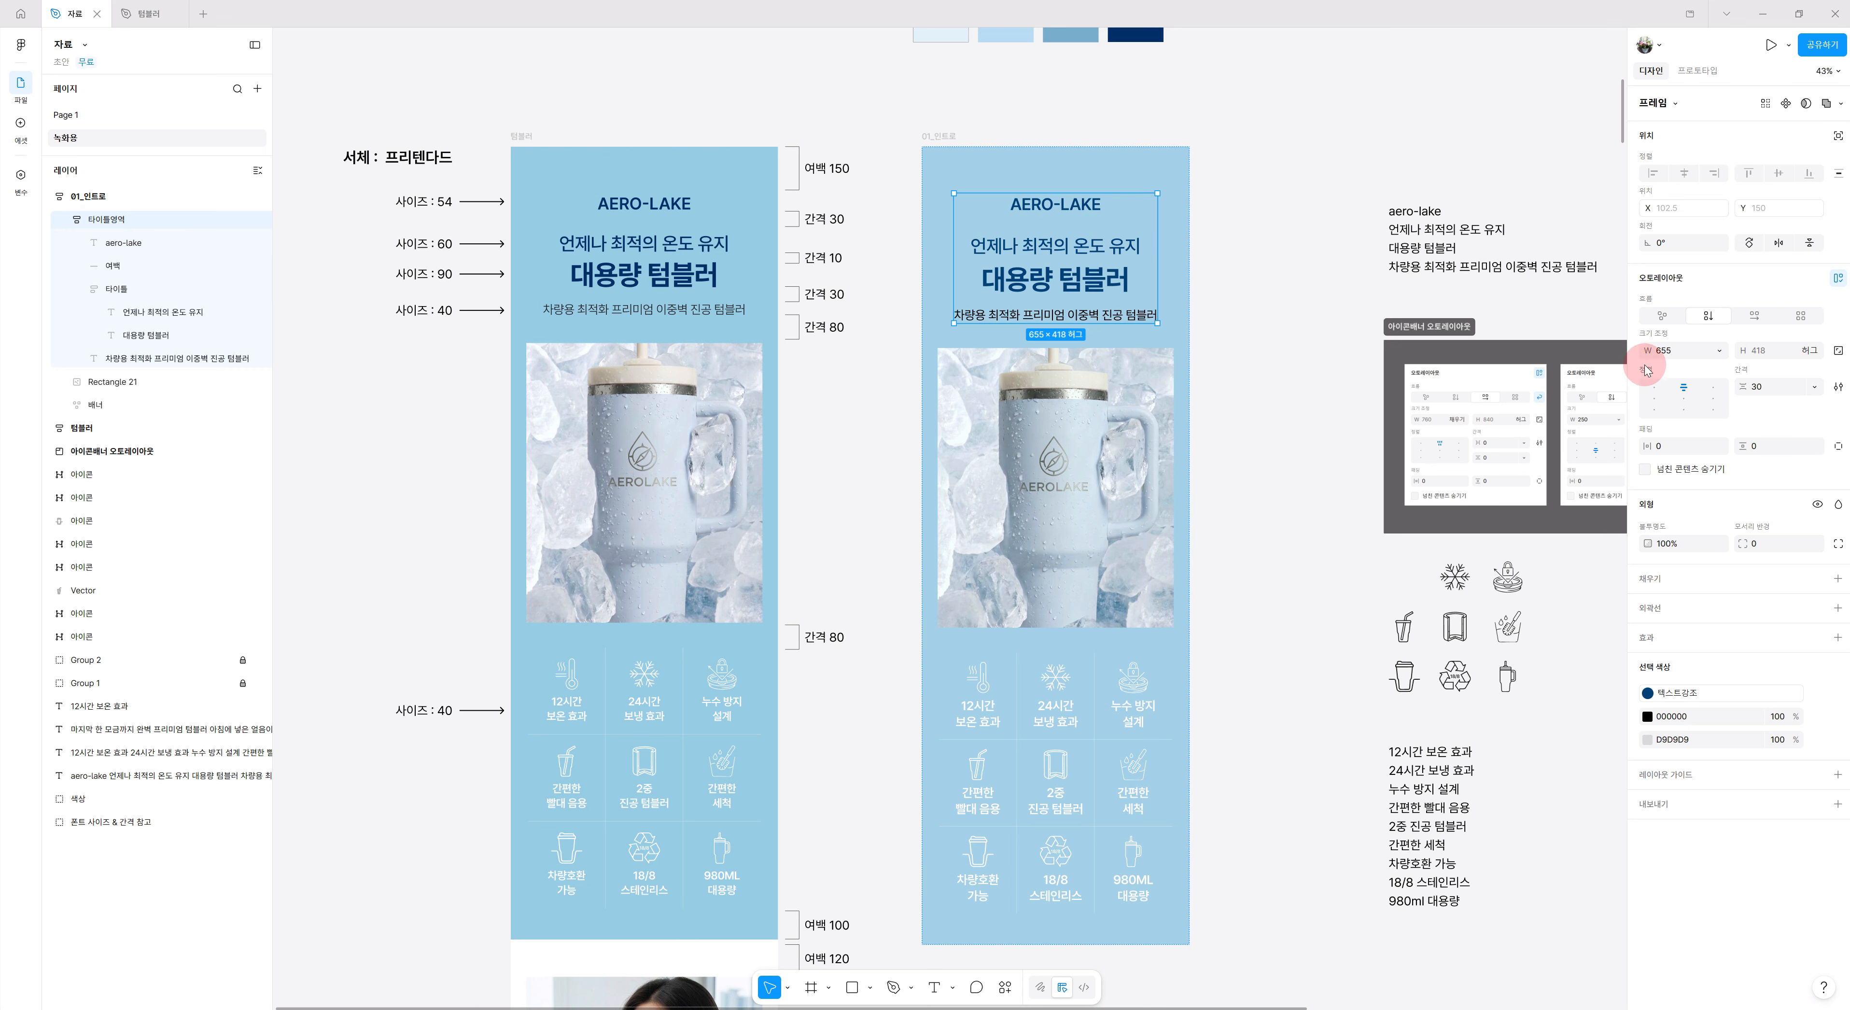
{"action": "left_click", "coordinate": [1719, 352]}
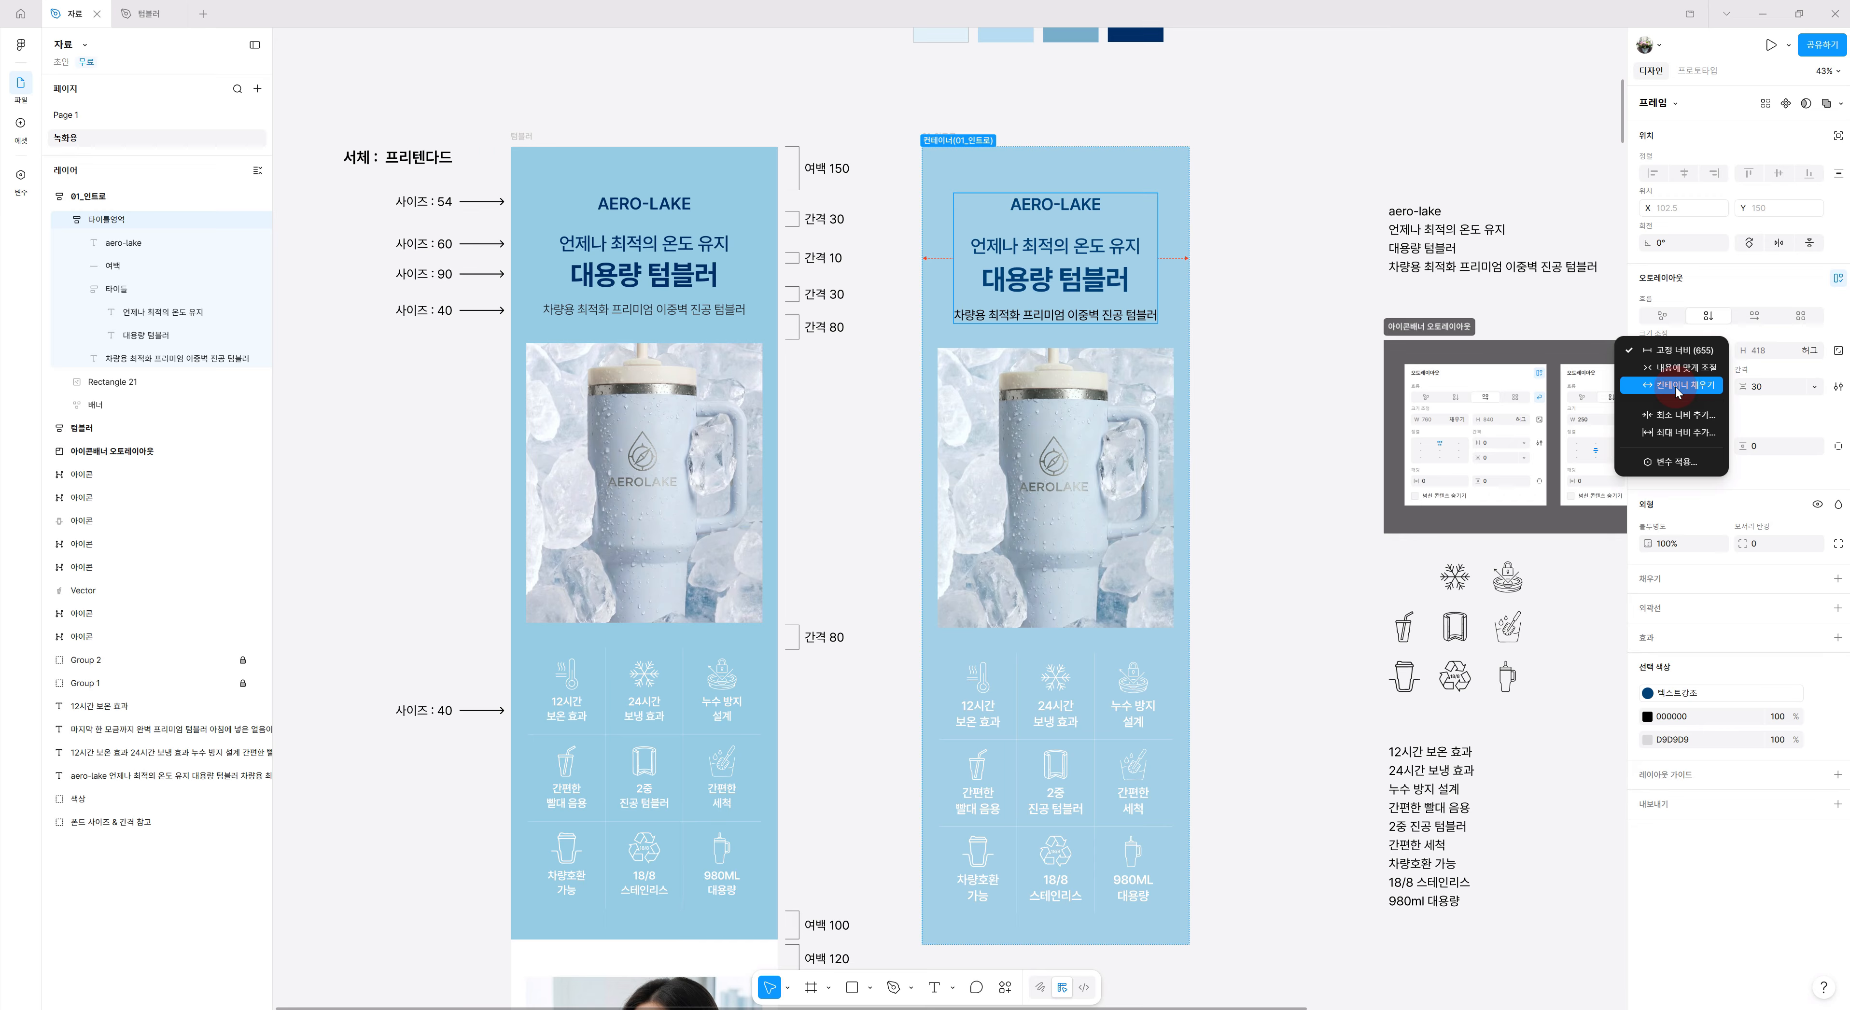
{"action": "left_click", "coordinate": [1678, 387]}
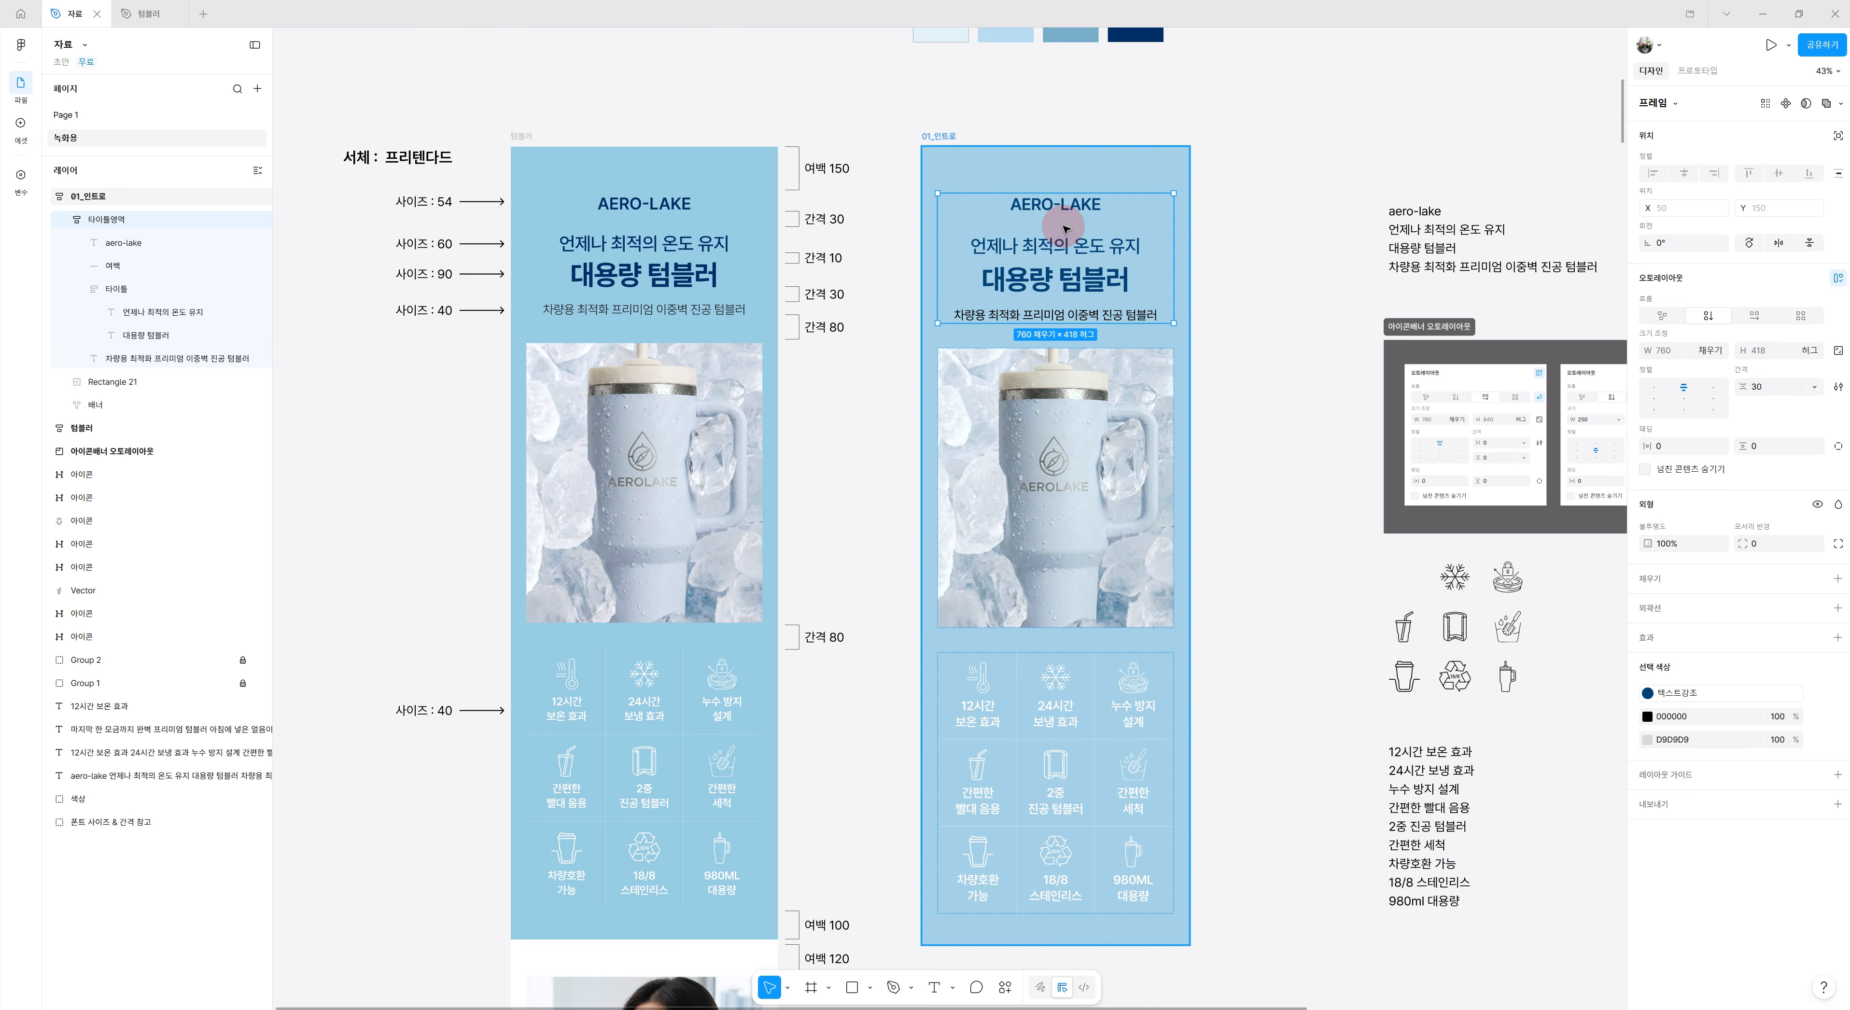
Test text wrapping by appending three more copies of "언제나 최적의 온도 유지" to that line in the 01_인트로 title.
{"action": "double_click", "coordinate": [1101, 248]}
{"action": "double_click", "coordinate": [1101, 249]}
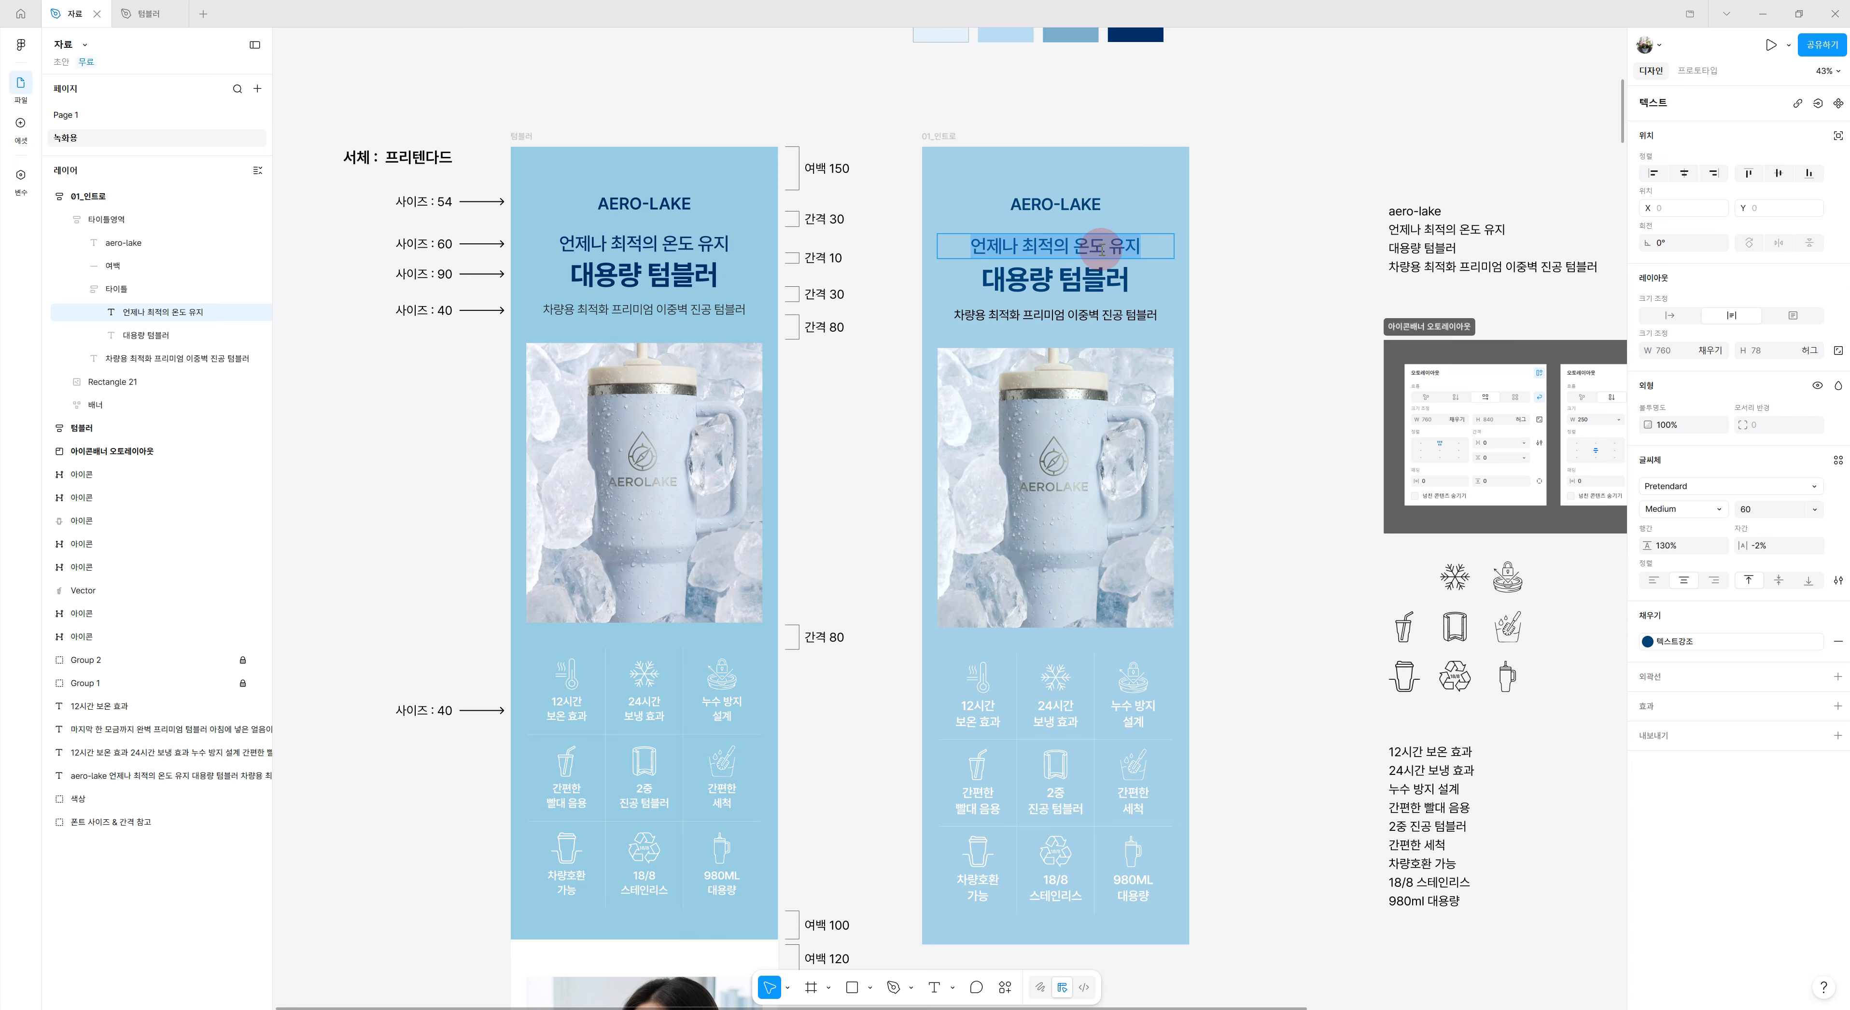
{"action": "type", "text": "언제나 최적의 온도 유지"}
{"action": "key", "text": "ctrl+v"}
{"action": "key", "text": "ctrl+v"}
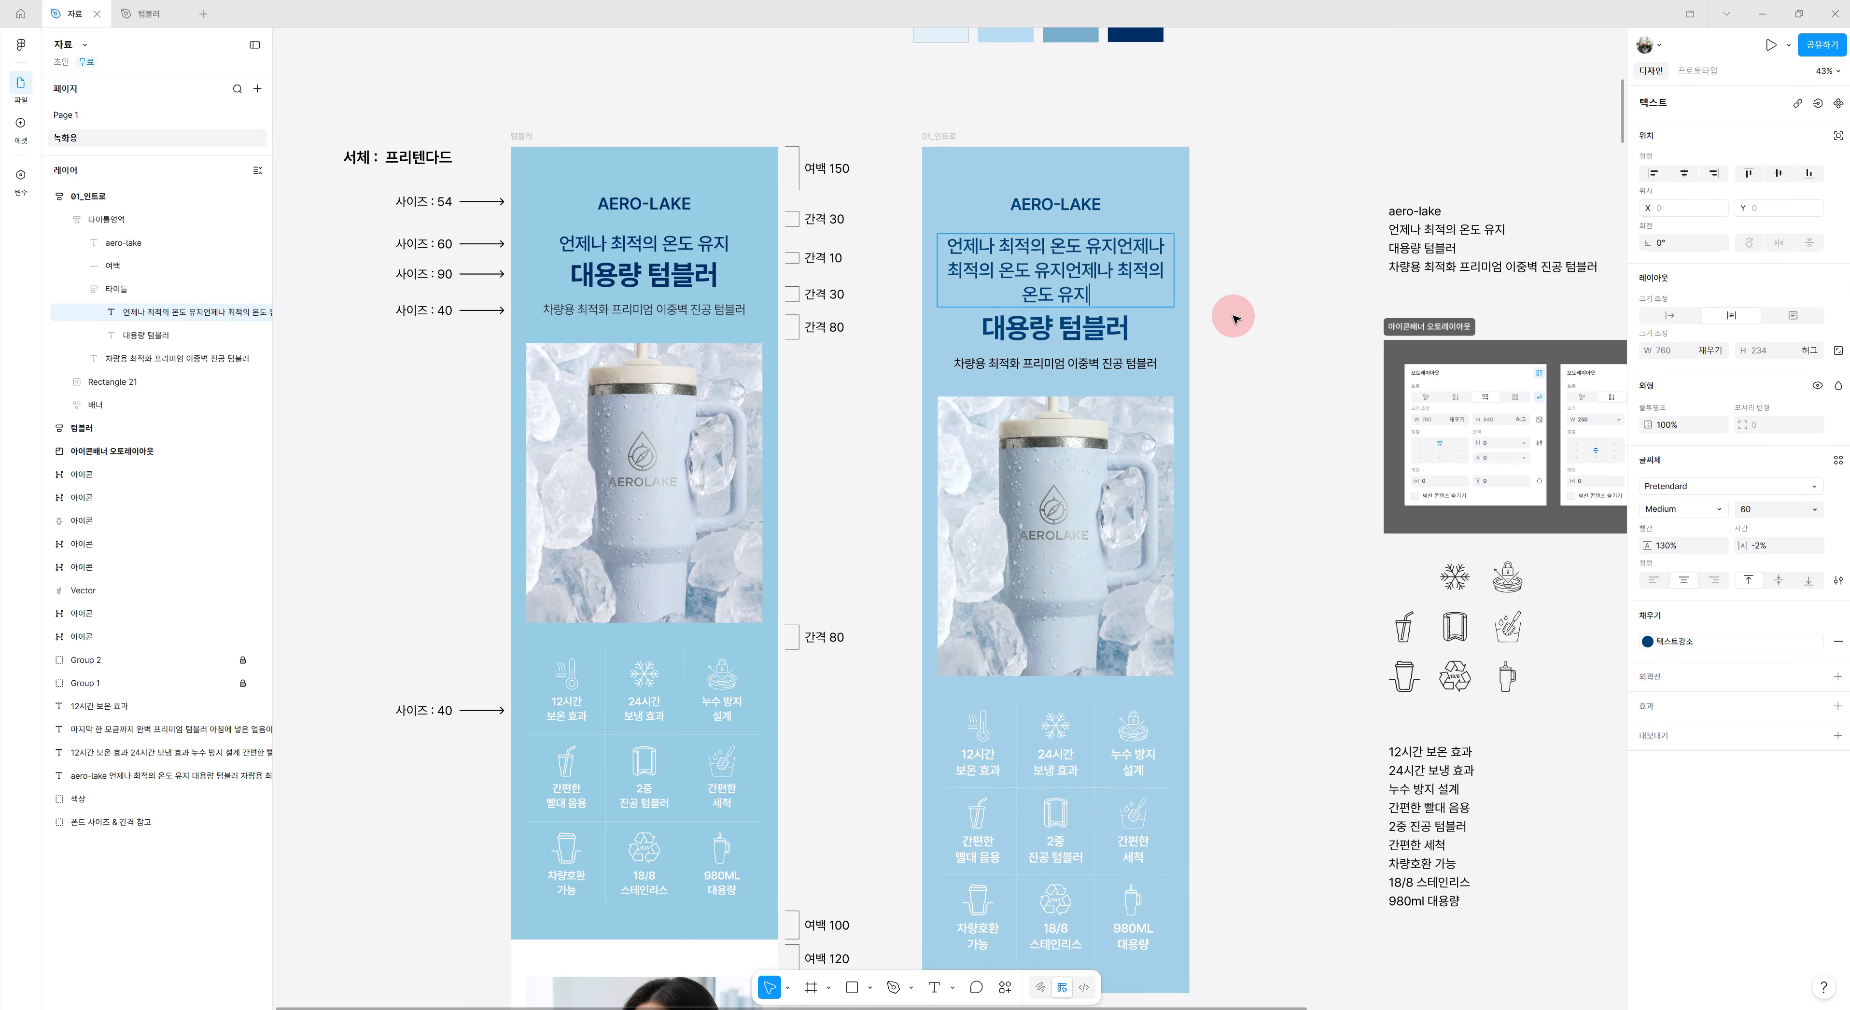
{"action": "type", "text": "언제나 최적의 온도 유지"}
{"action": "key", "text": "Escape"}
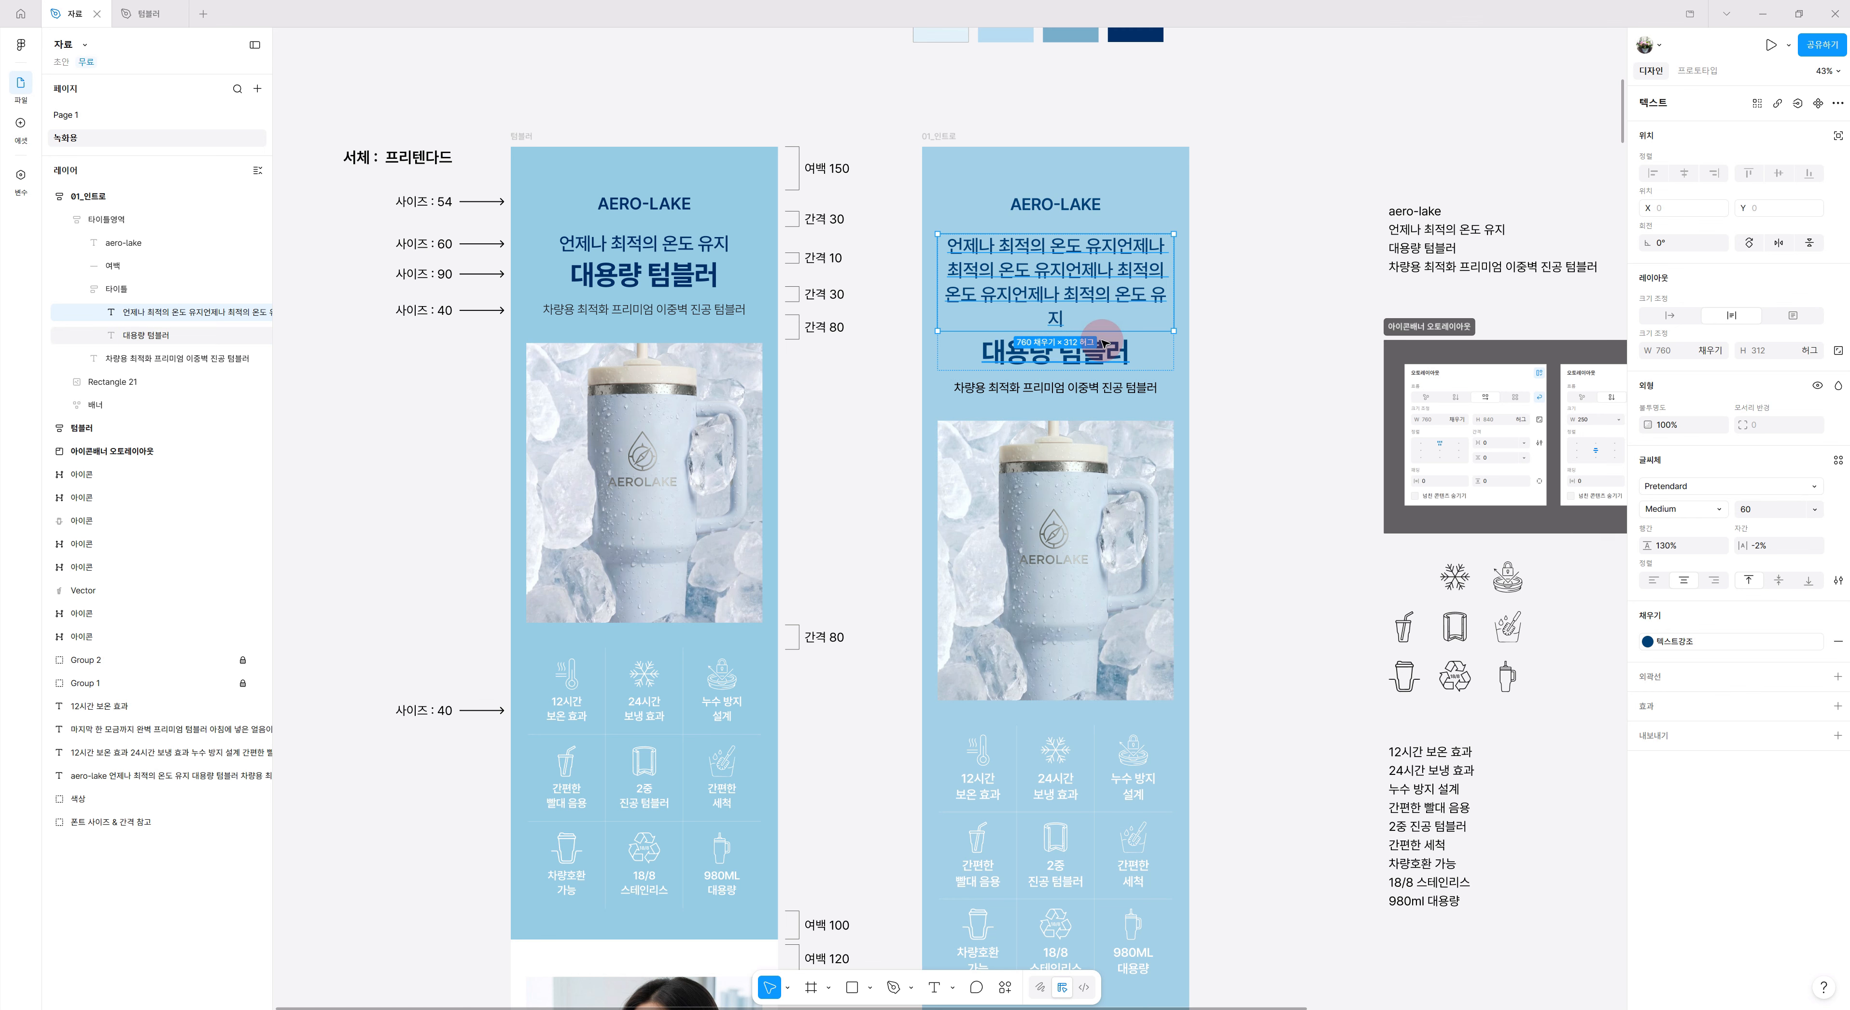
Delete the repeated copies from the 01_인트로 title line, leaving a single "언제나 최적의 온도 유지".
{"action": "scroll", "coordinate": [1097, 328], "scroll_direction": "down", "scroll_amount": 2, "text": "ctrl"}
{"action": "scroll", "coordinate": [1121, 288], "scroll_direction": "down", "scroll_amount": 1}
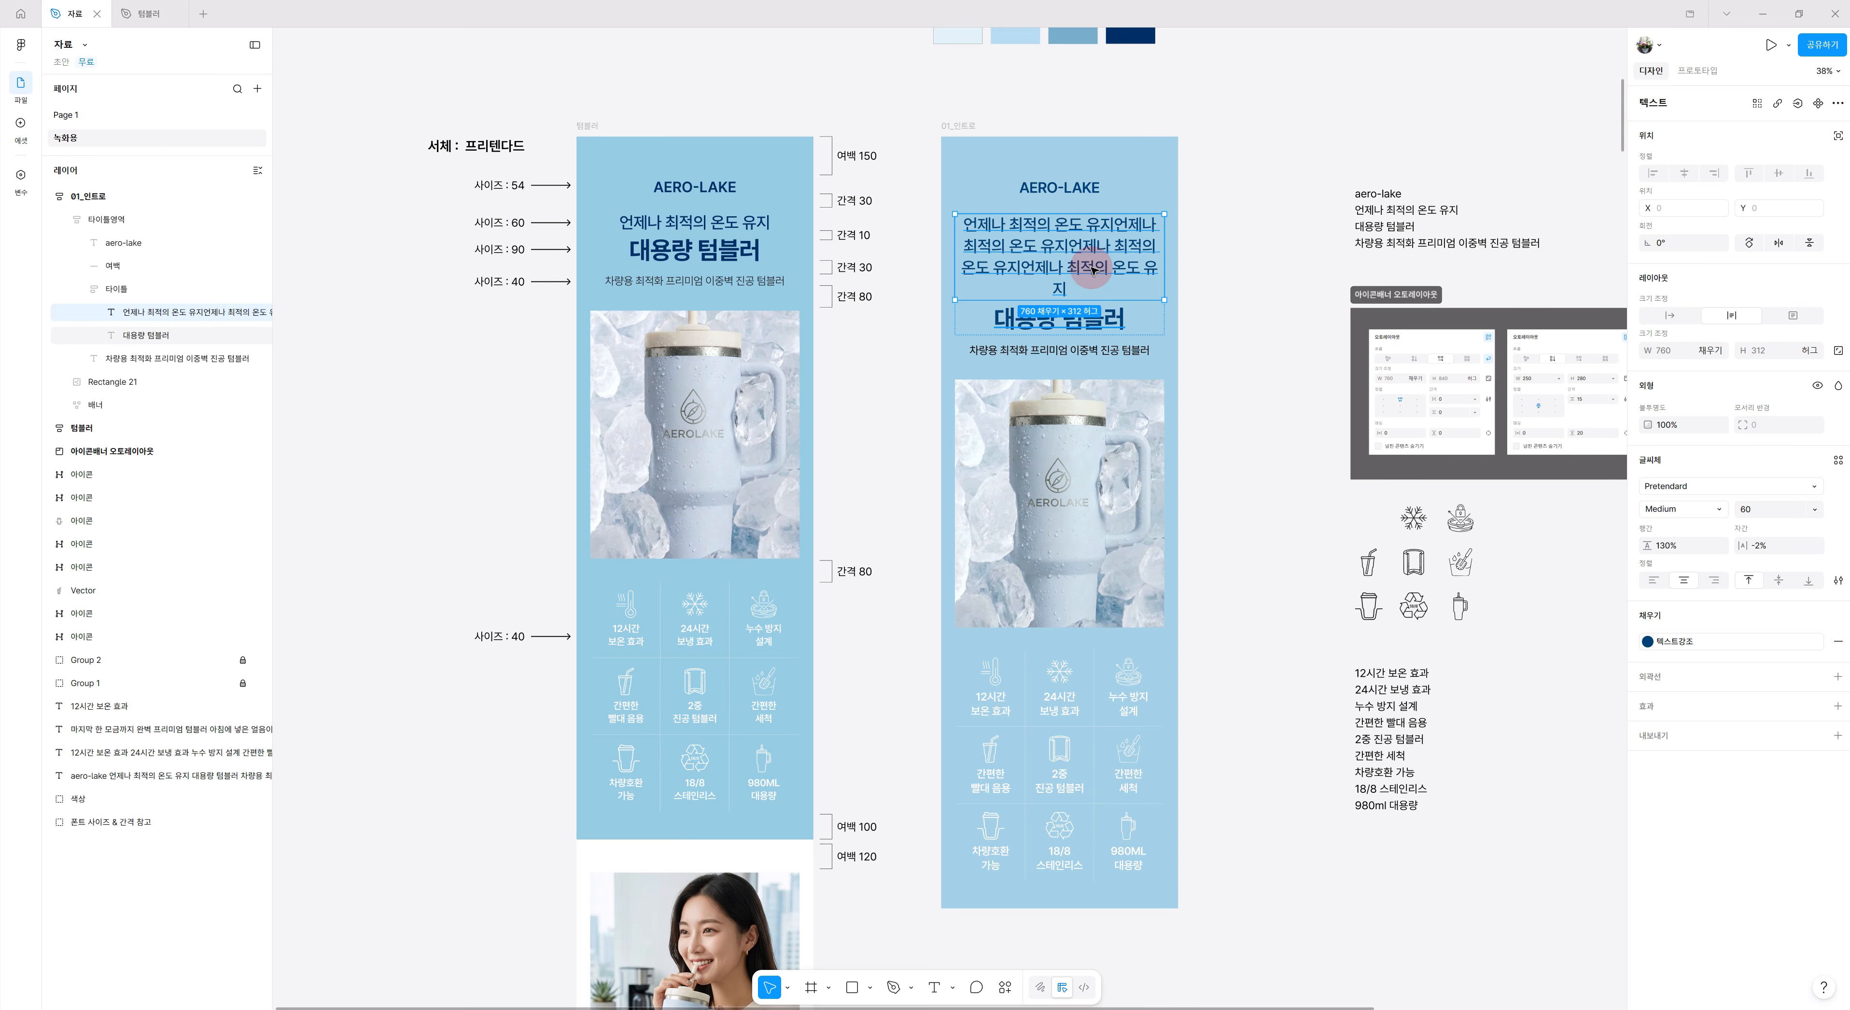
{"action": "double_click", "coordinate": [1058, 246]}
{"action": "left_click_drag", "start_coordinate": [1113, 196], "coordinate": [1152, 351]}
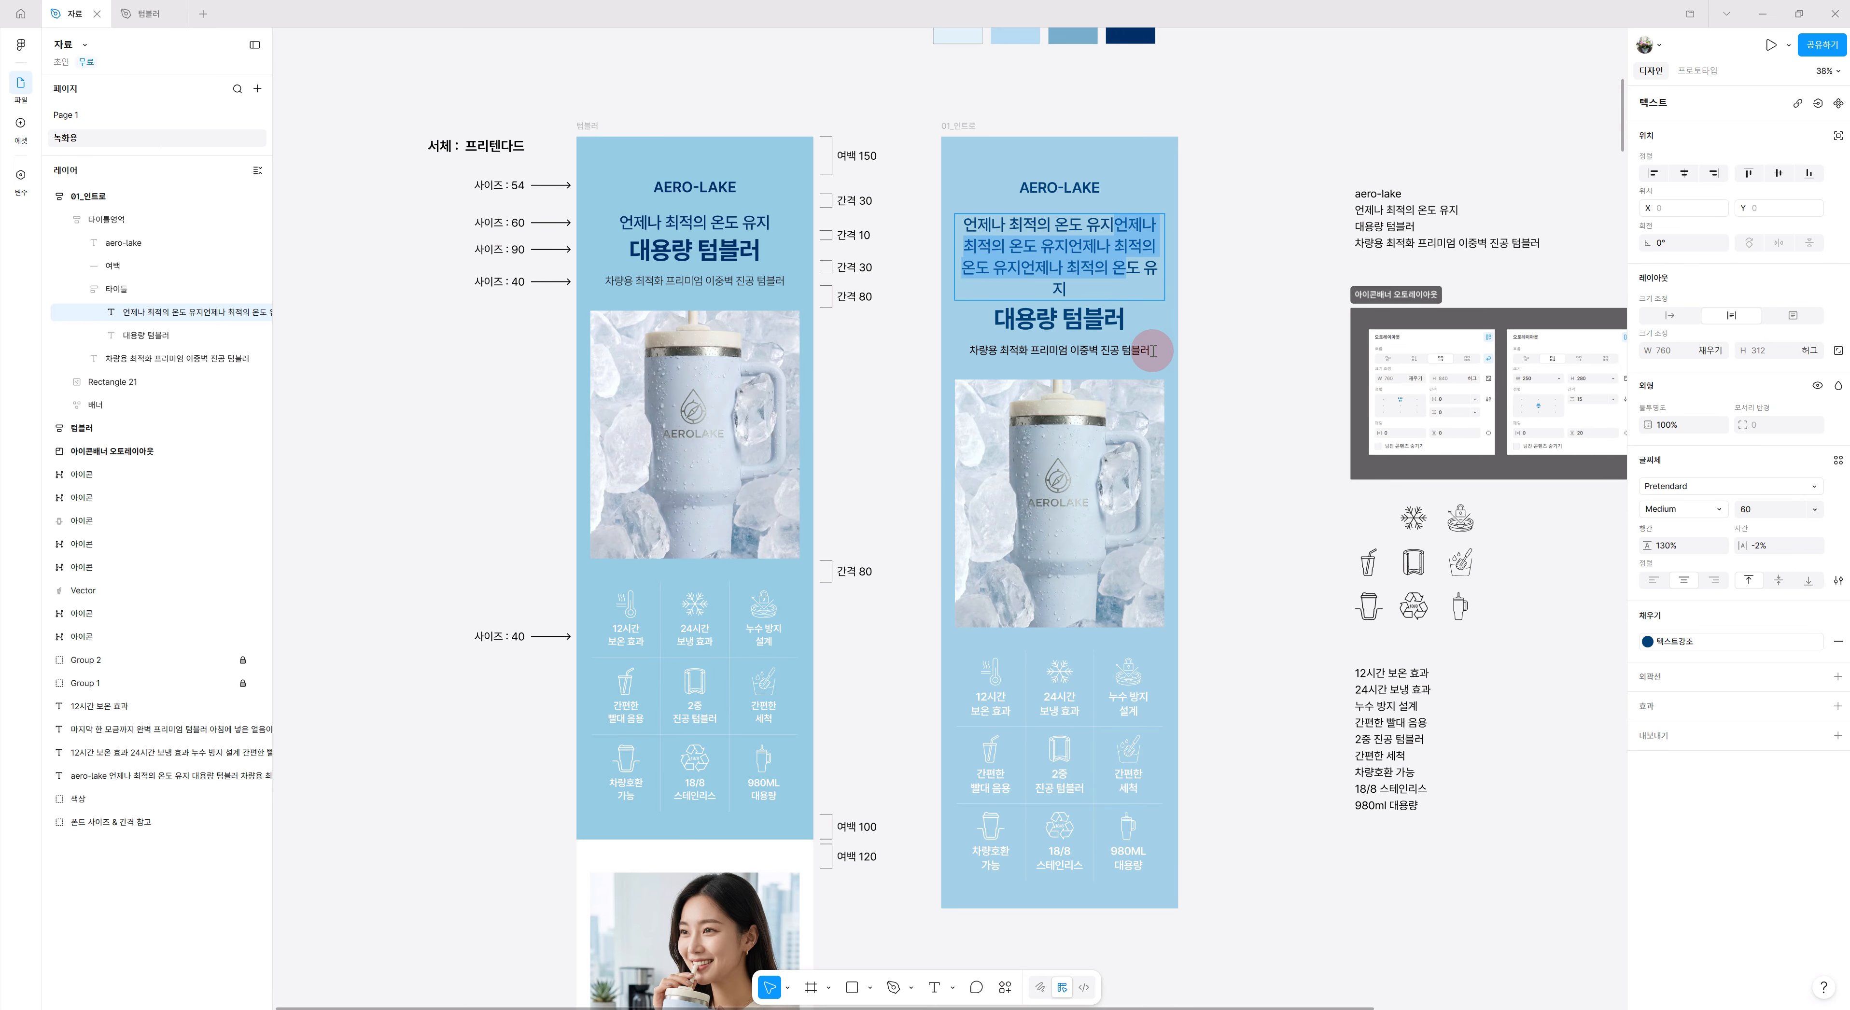
{"action": "key", "text": "BackSpace"}
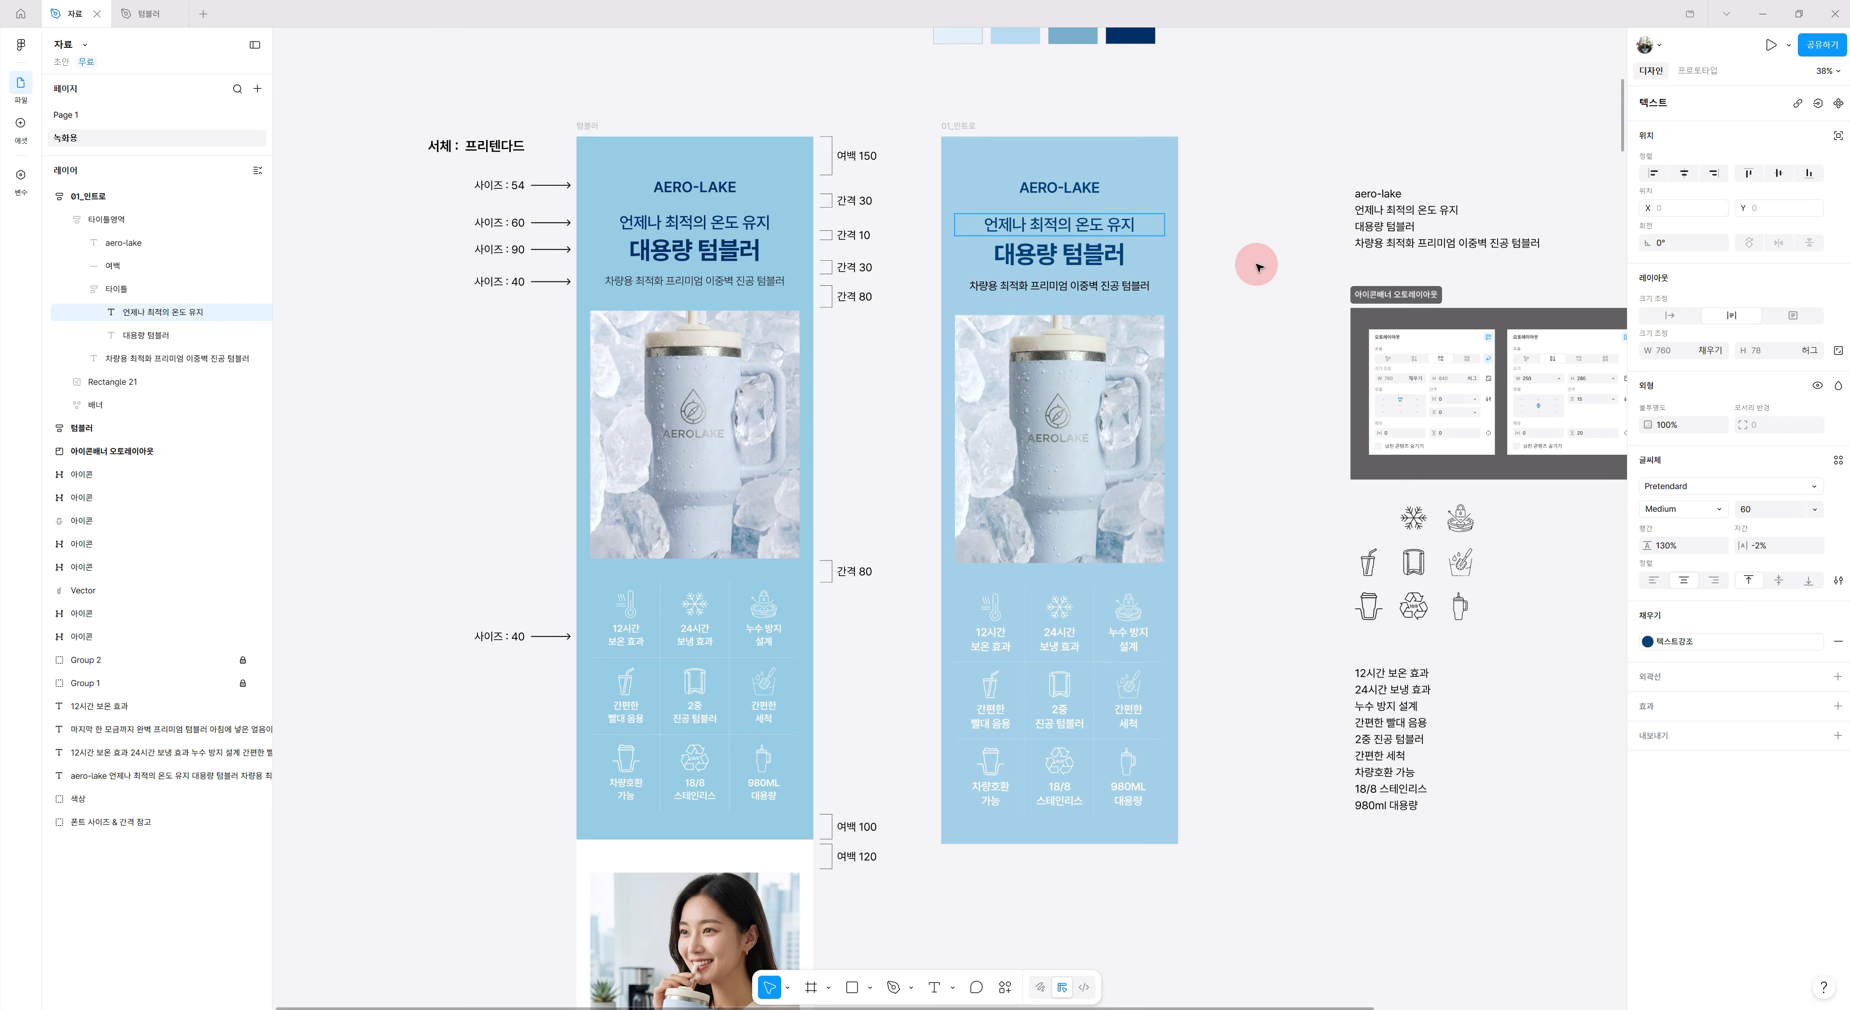
{"action": "key", "text": "Escape"}
Rename the tumbler image layer Rectangle 21 in 01_인트로 as 사진.
{"action": "scroll", "coordinate": [1246, 402], "scroll_direction": "up", "scroll_amount": 1}
{"action": "left_click", "coordinate": [991, 445]}
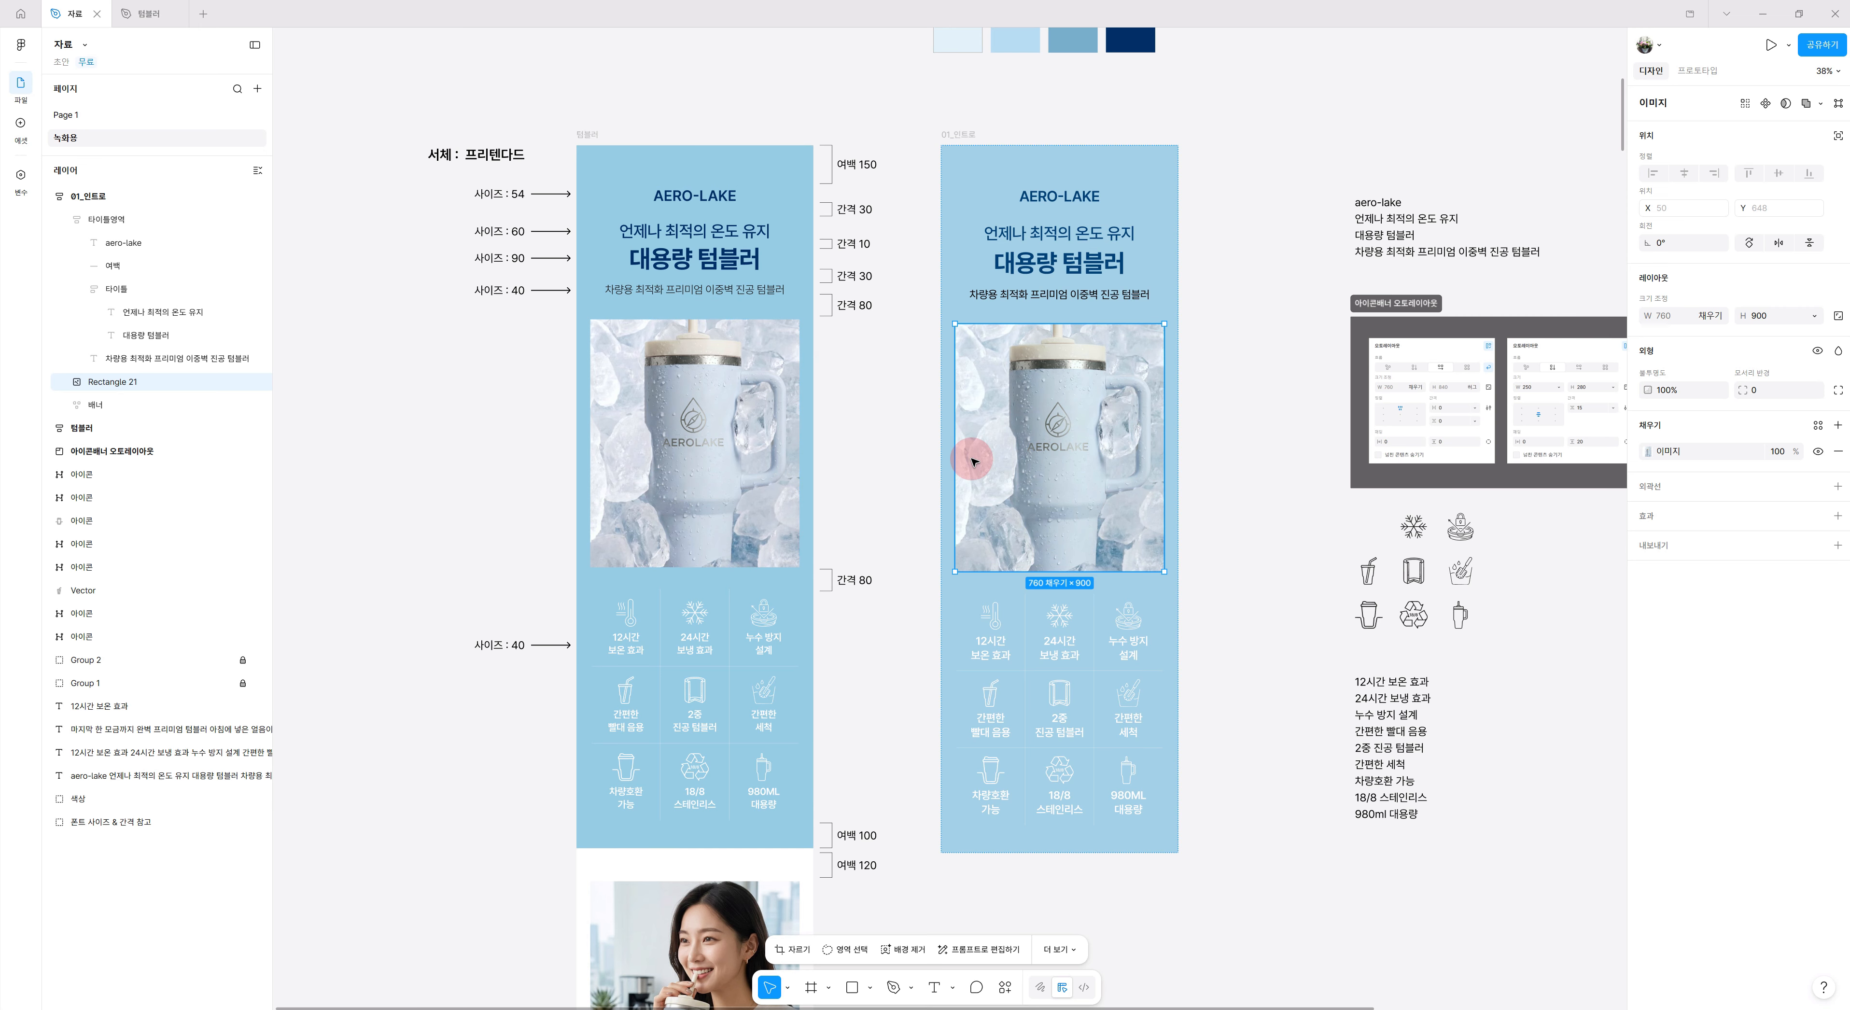
{"action": "double_click", "coordinate": [129, 389]}
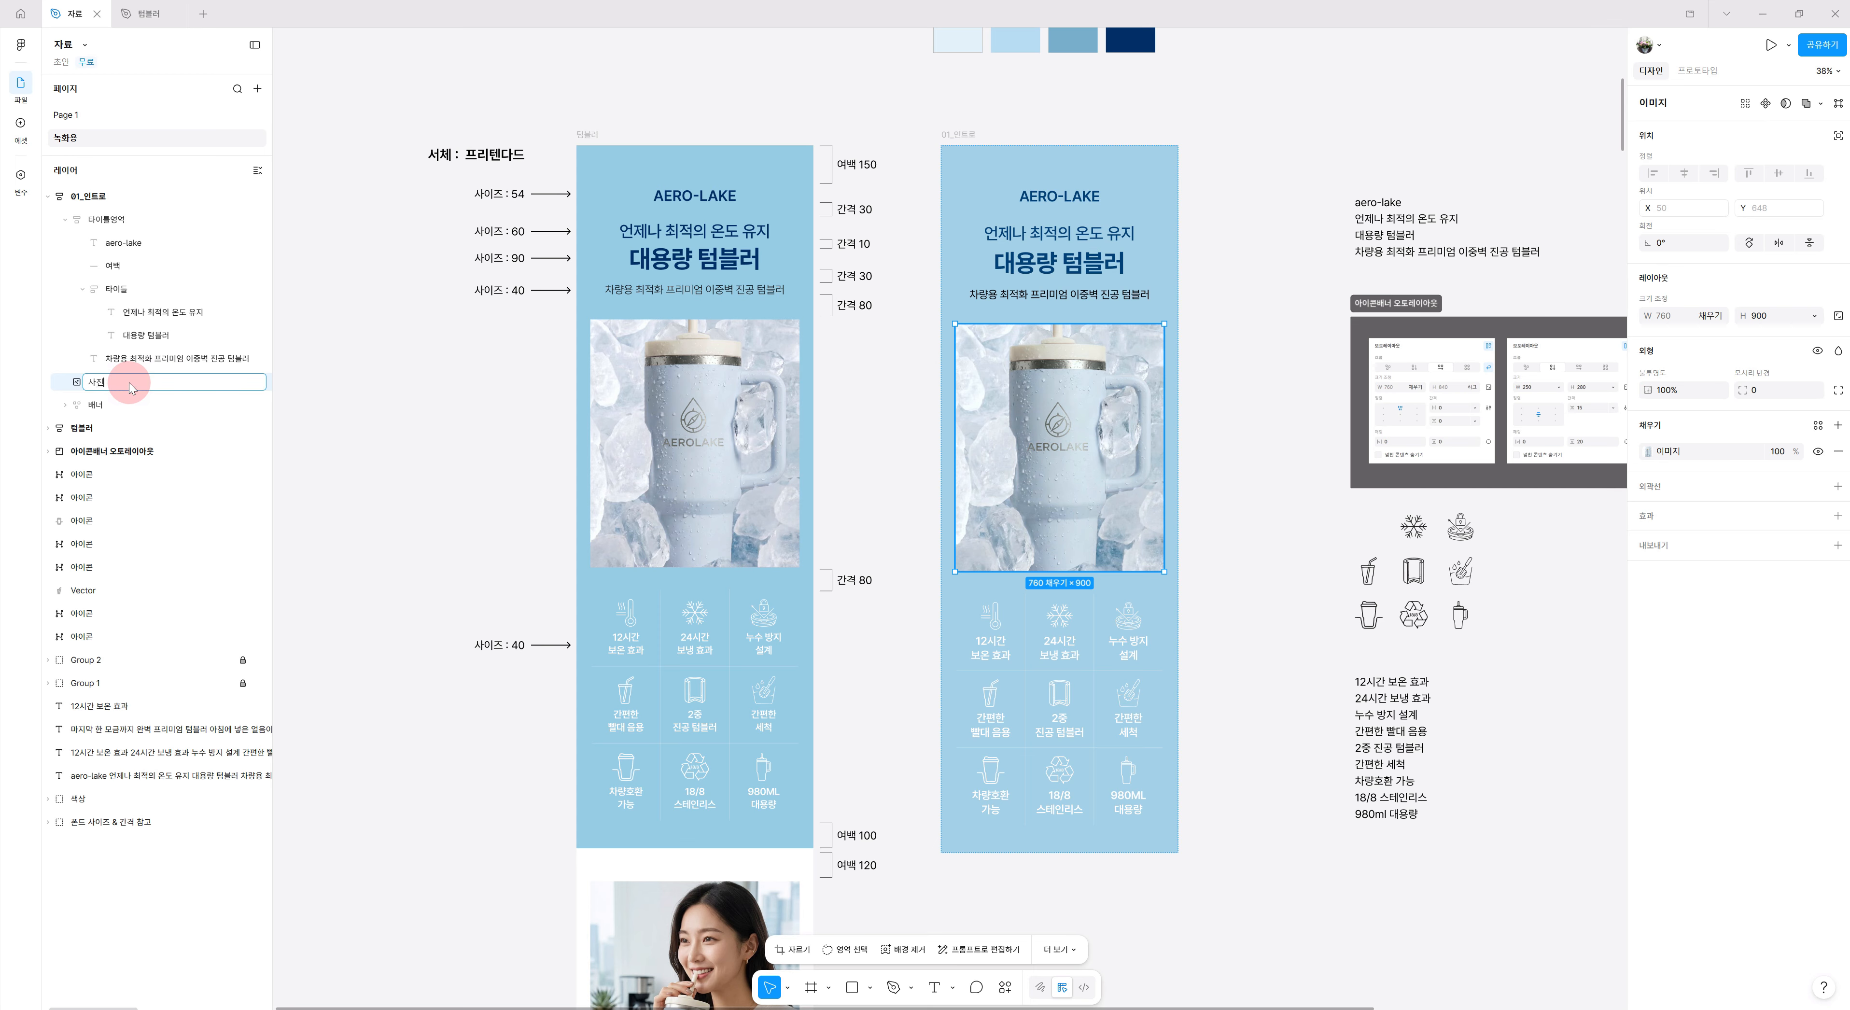
{"action": "key", "text": "Return"}
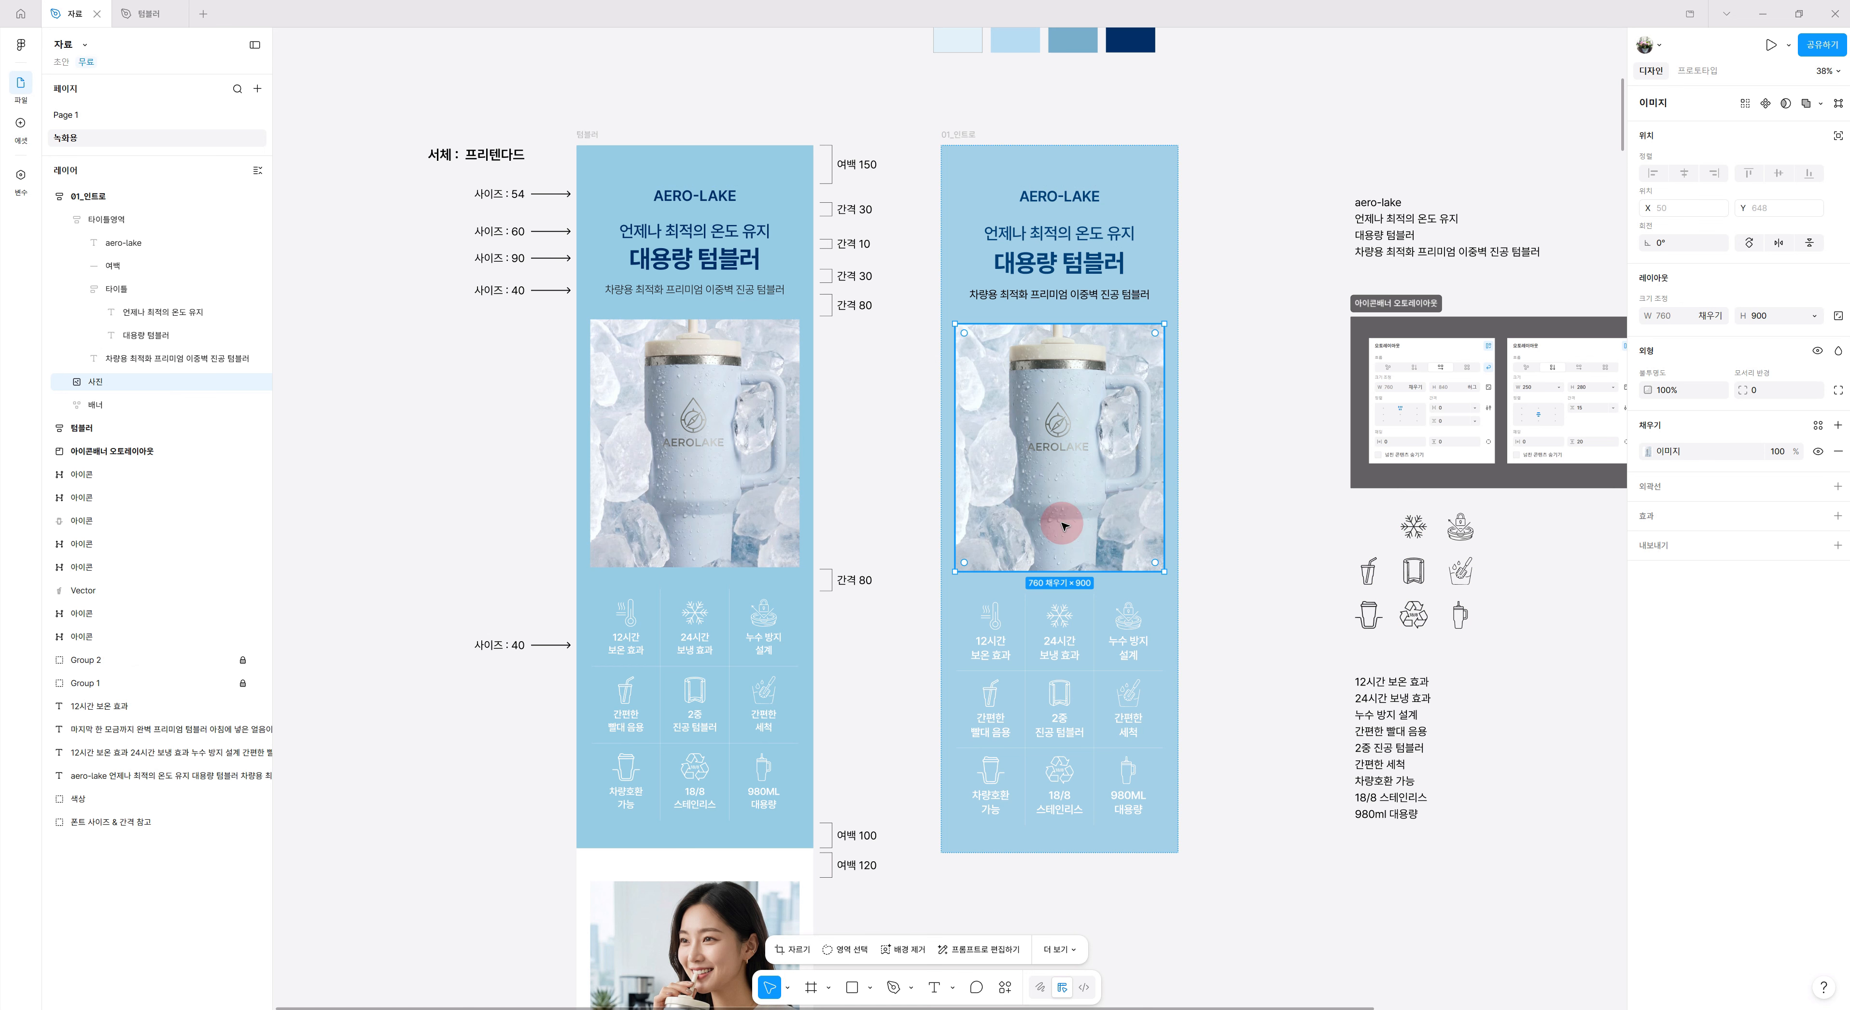
{"action": "scroll", "coordinate": [1091, 527], "scroll_direction": "down", "scroll_amount": 2}
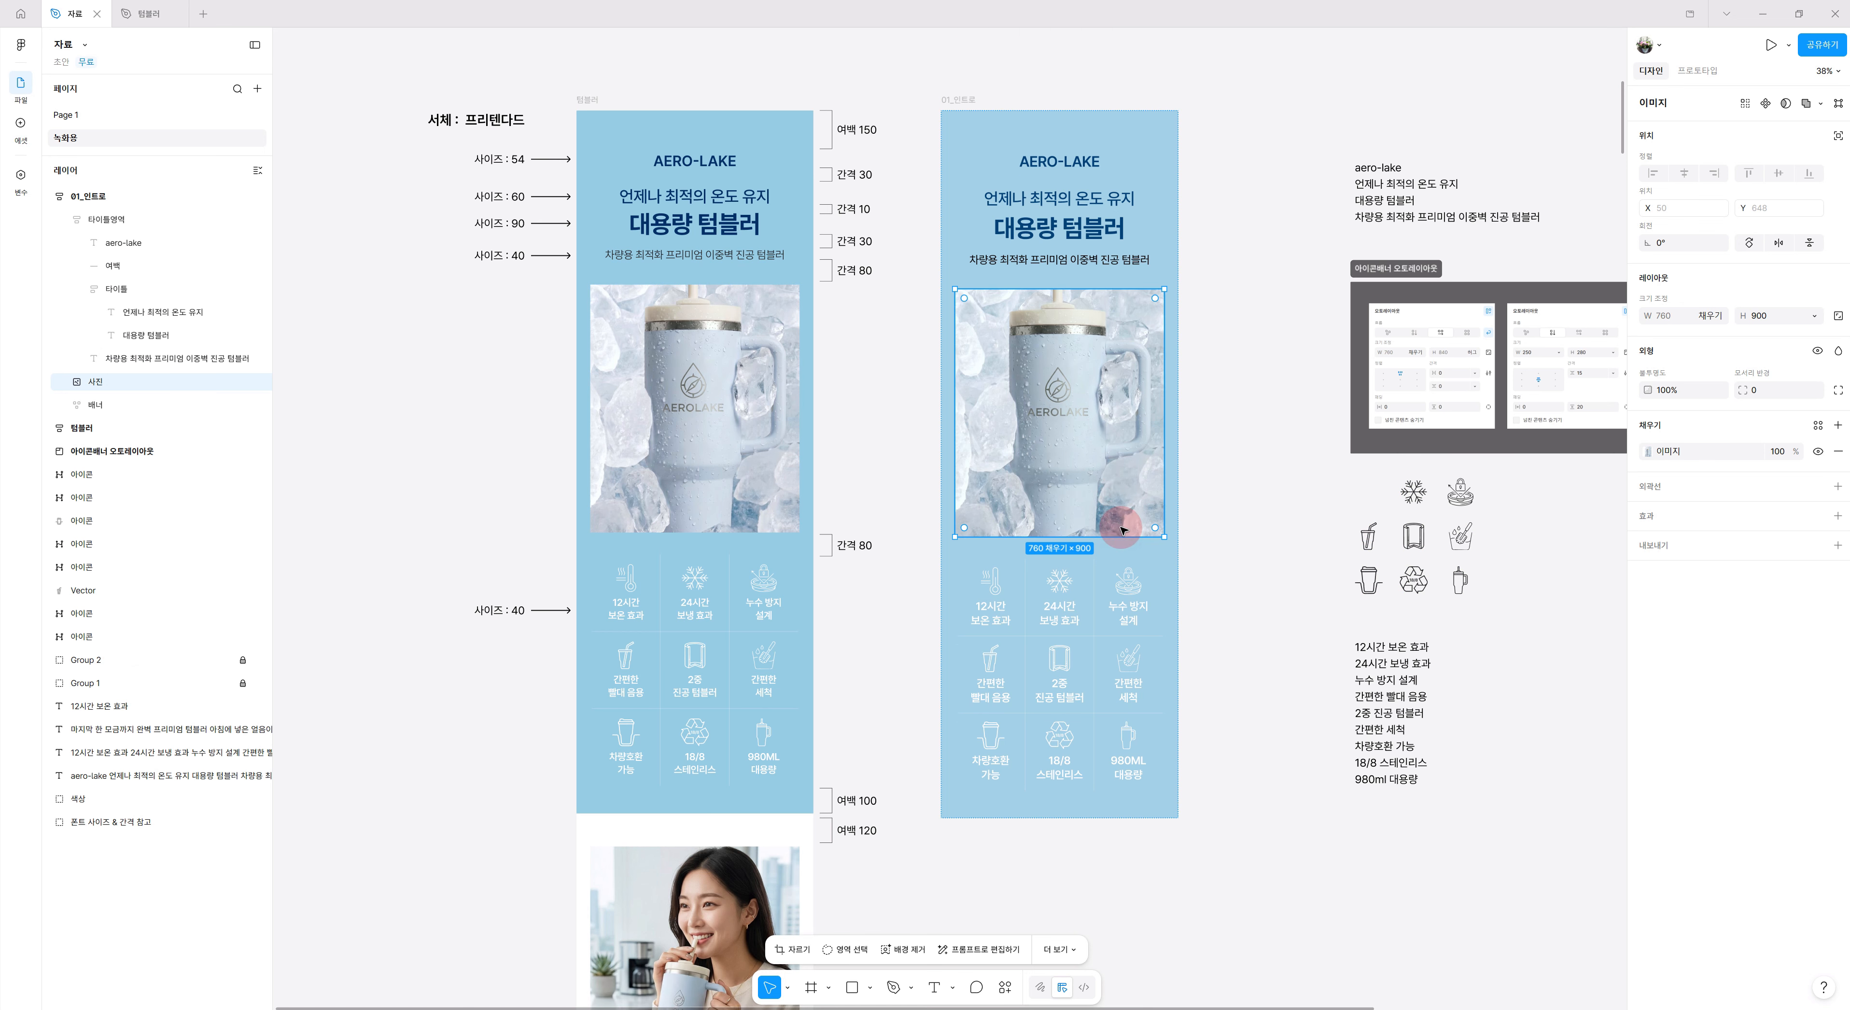
{"action": "scroll", "coordinate": [1120, 528], "scroll_direction": "down", "scroll_amount": 1}
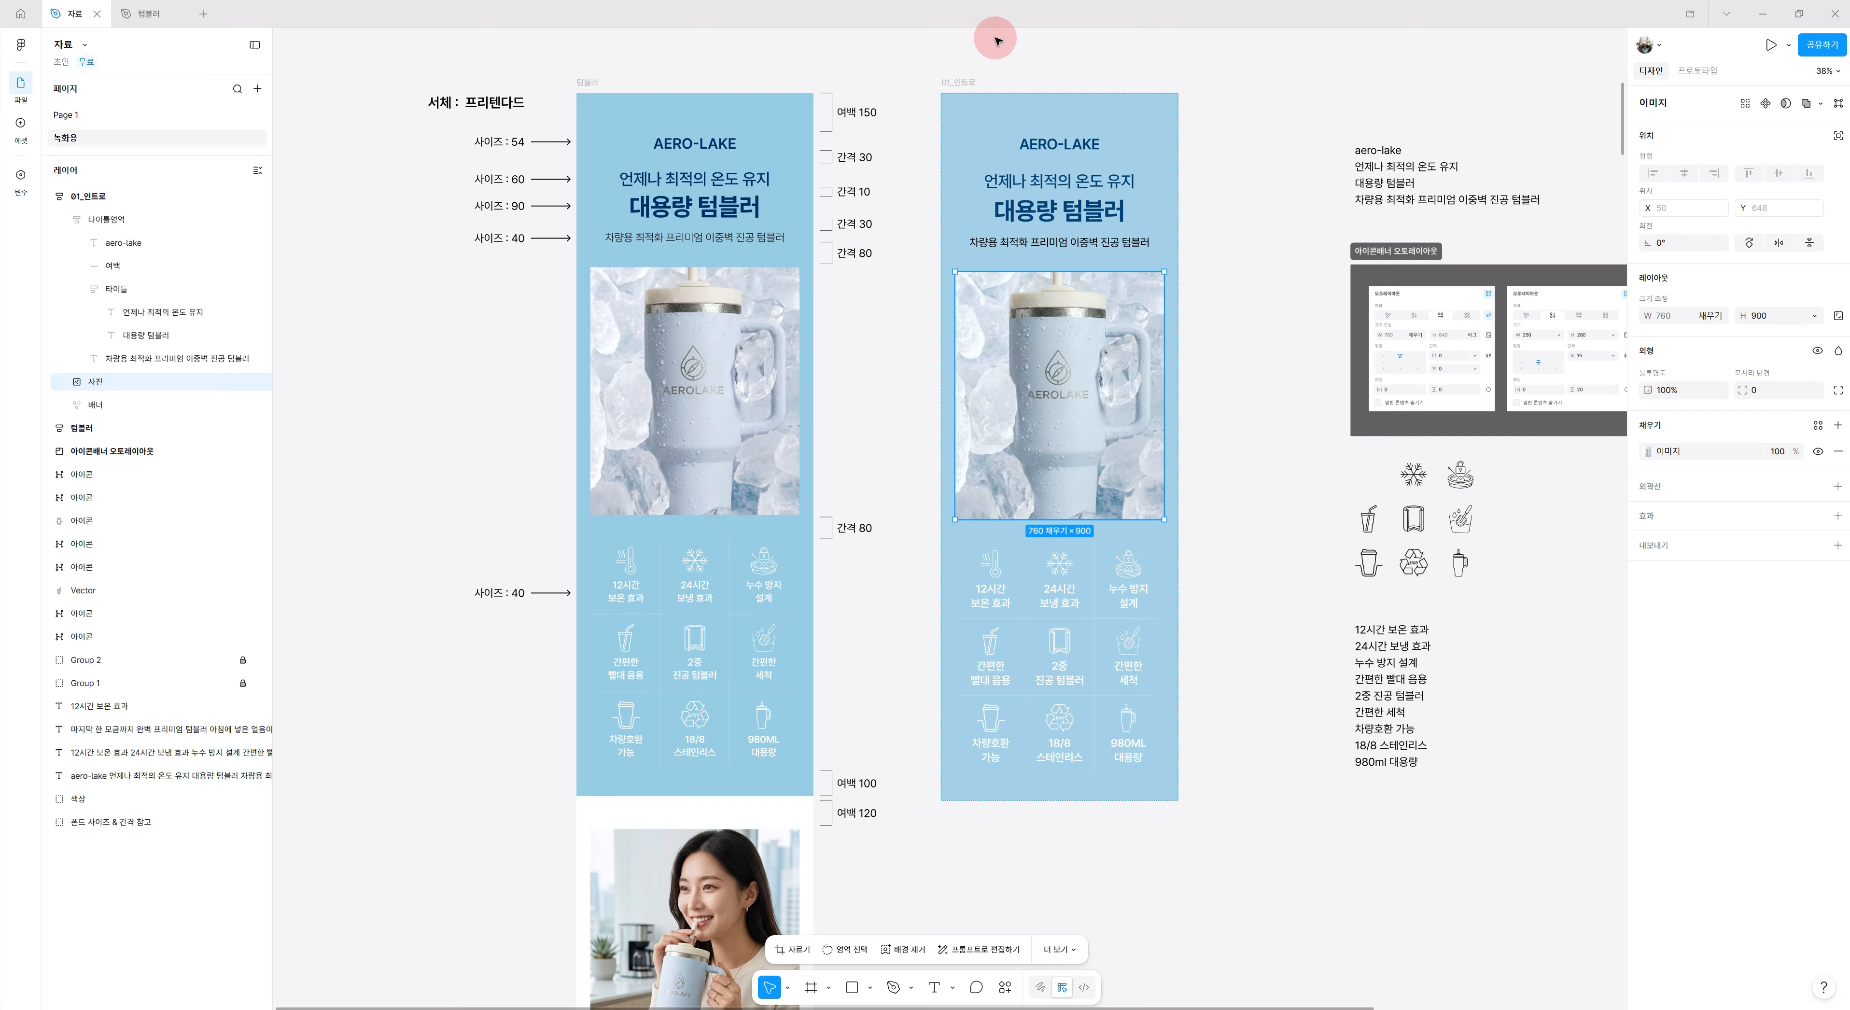
{"action": "left_click", "coordinate": [965, 85]}
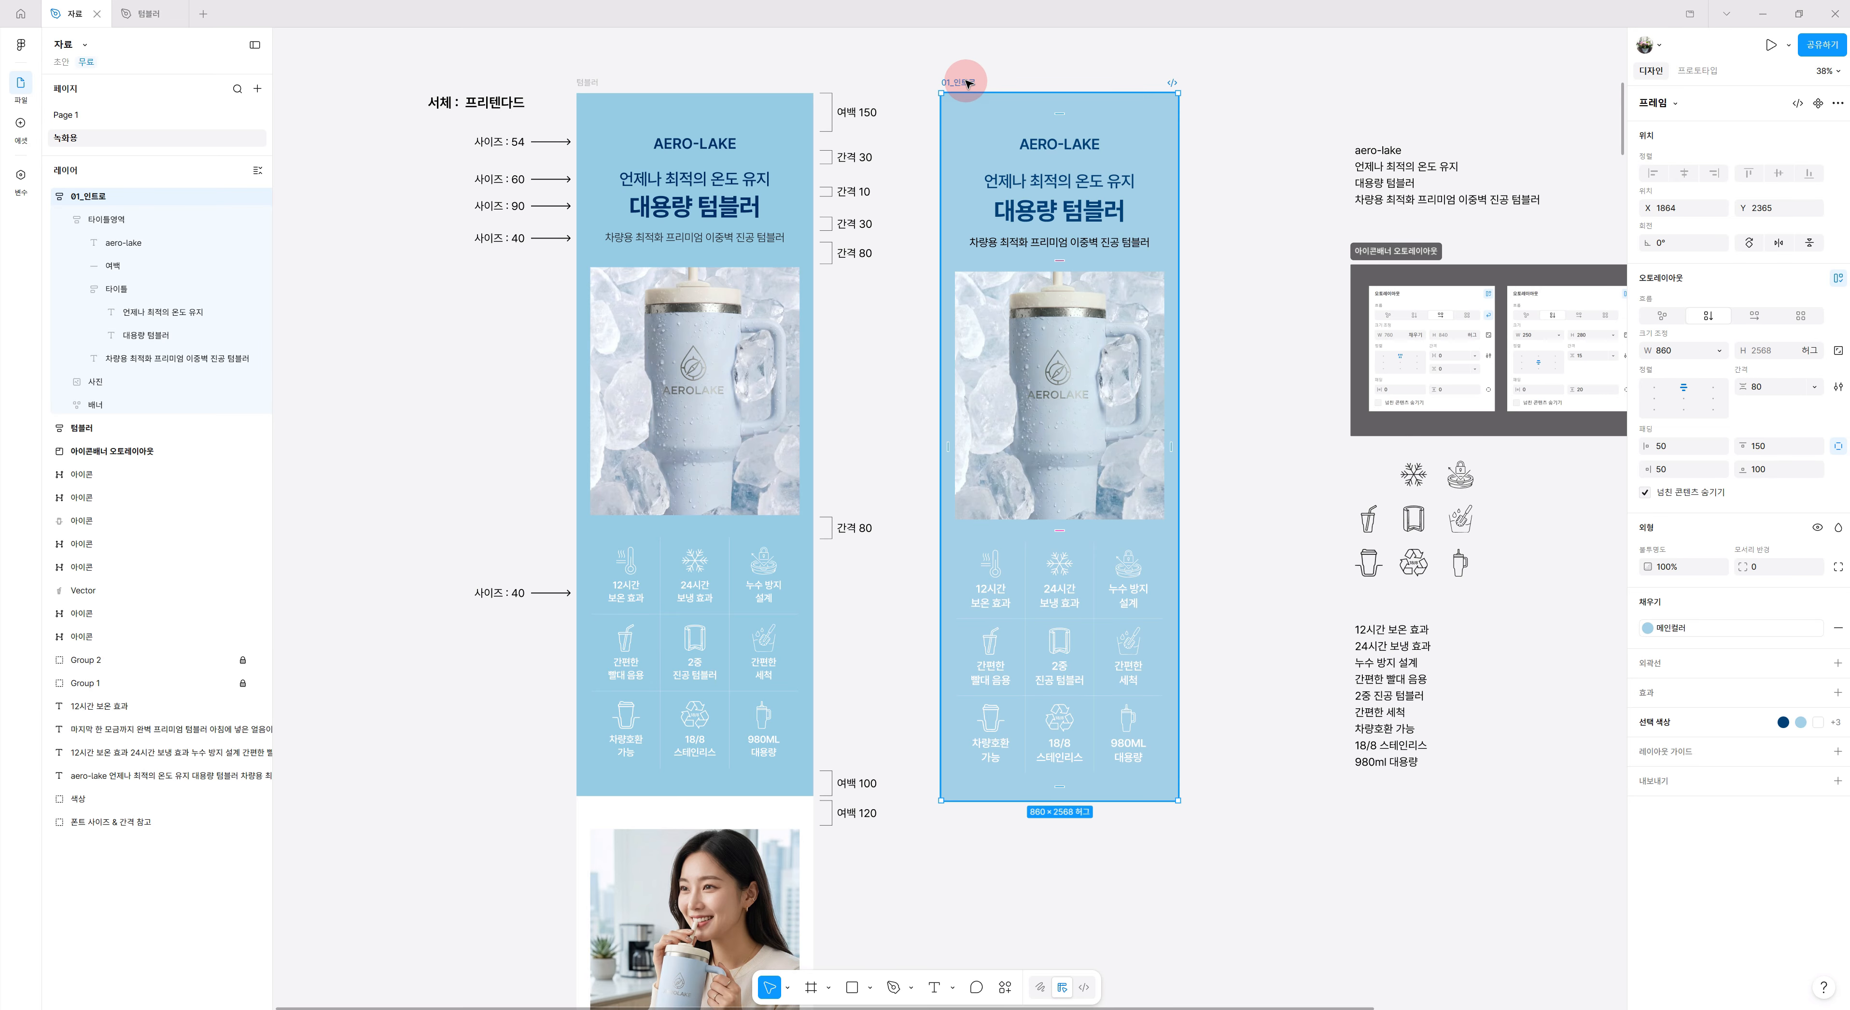
{"action": "key", "text": "ctrl+d"}
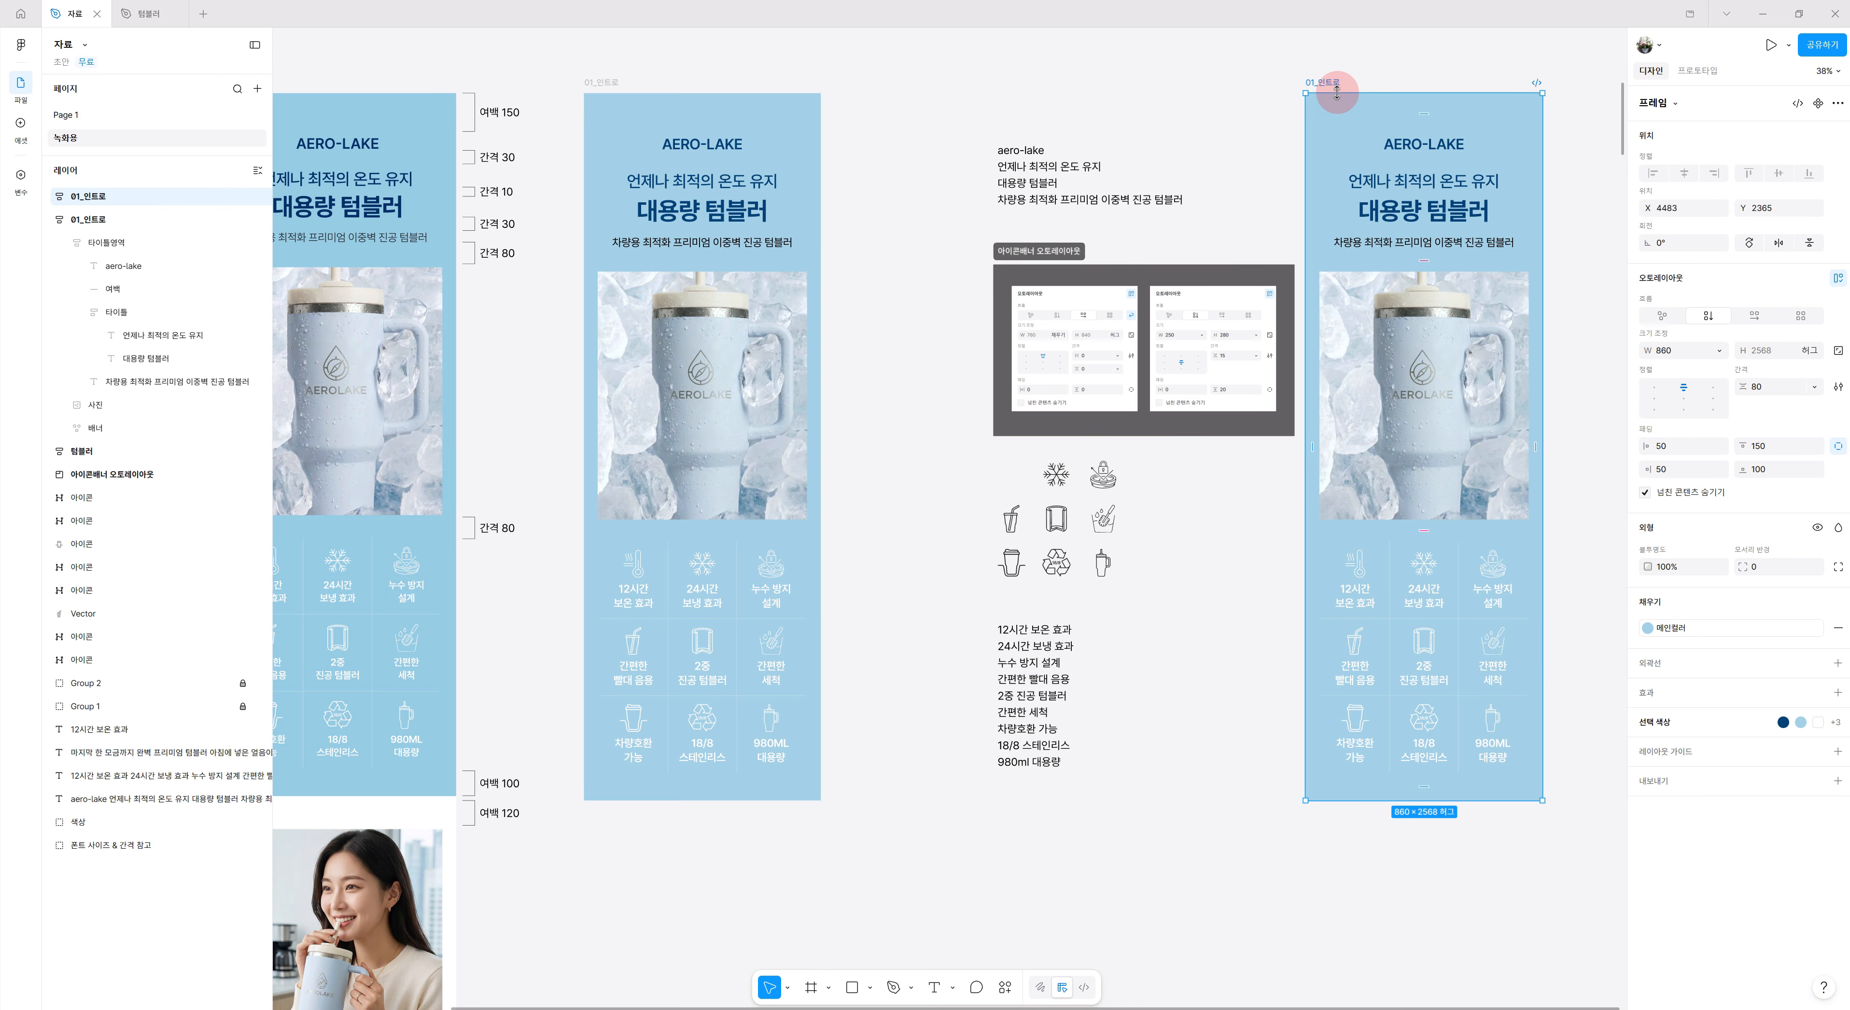
{"action": "key", "text": "ctrl+z"}
Duplicate the 01_인트로 frame directly below the original and rename the copy 02_제품소개.
{"action": "left_click_drag", "start_coordinate": [599, 168], "coordinate": [981, 155]}
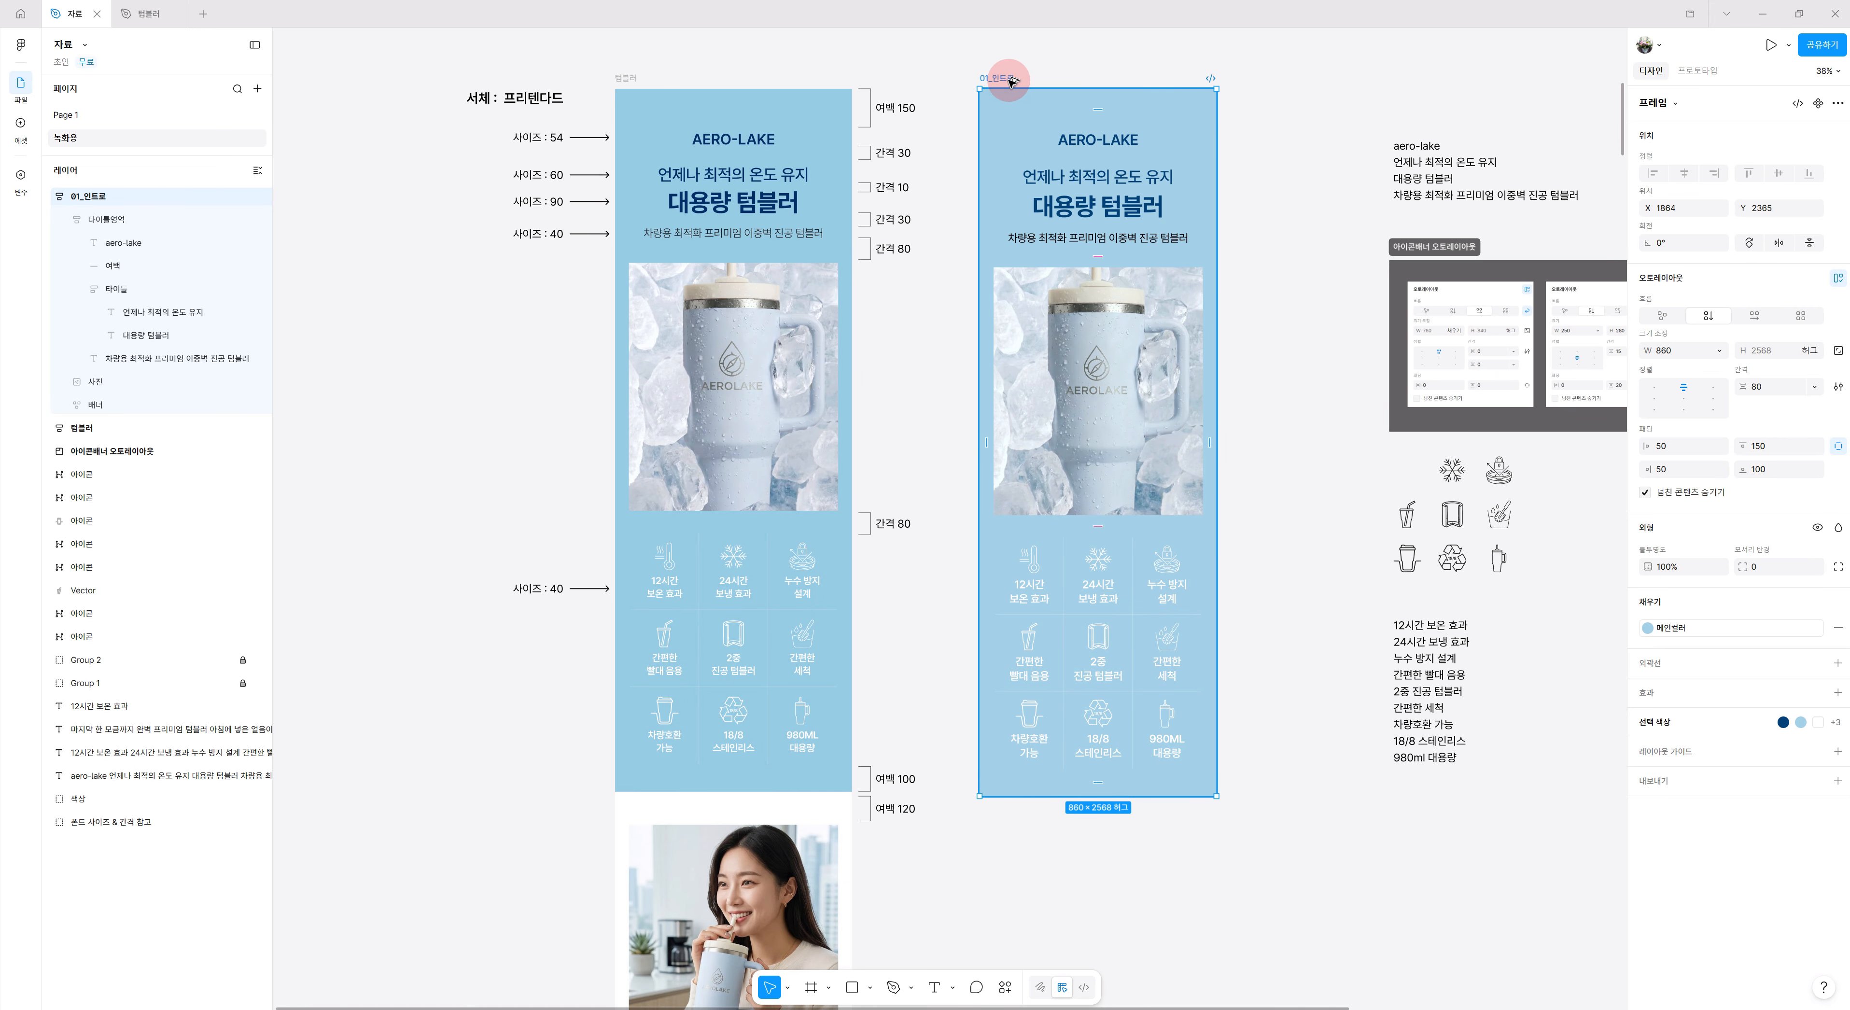
{"action": "left_click_drag", "start_coordinate": [1003, 81], "coordinate": [1008, 837]}
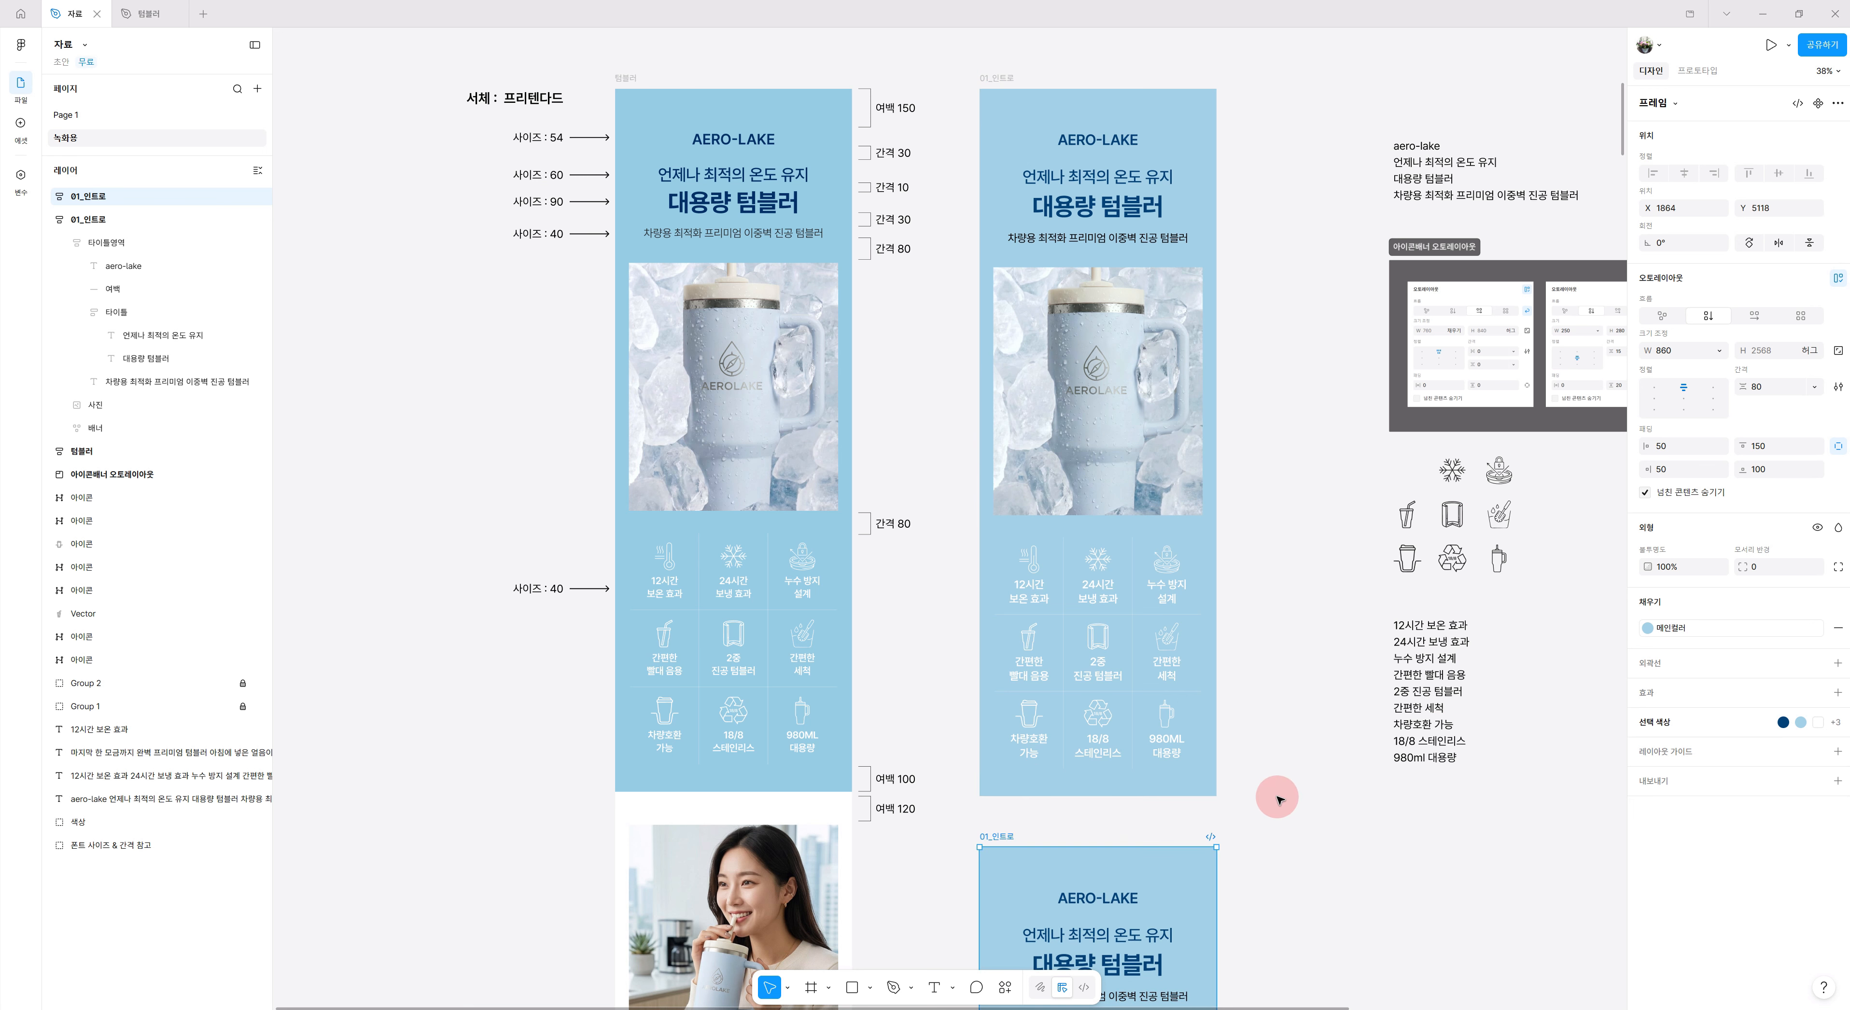
{"action": "scroll", "coordinate": [1279, 796], "scroll_direction": "down", "scroll_amount": 8}
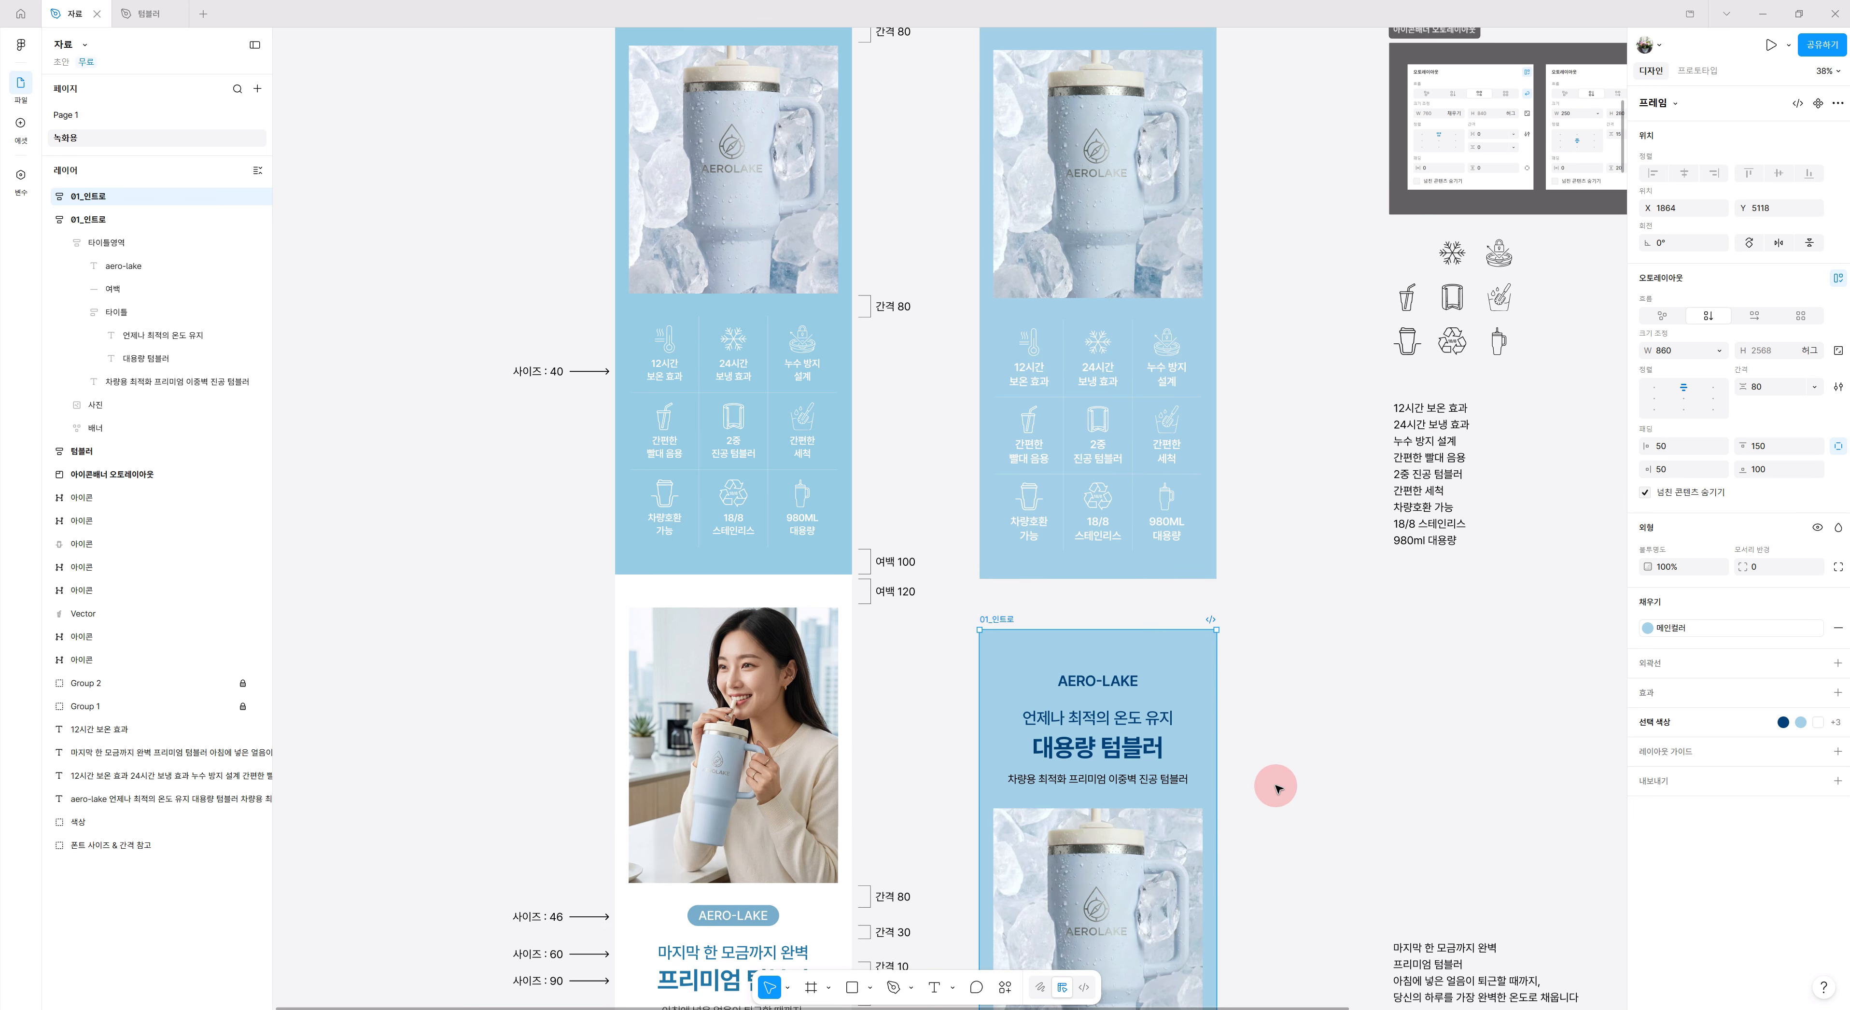
{"action": "scroll", "coordinate": [1275, 788], "scroll_direction": "down", "scroll_amount": 10}
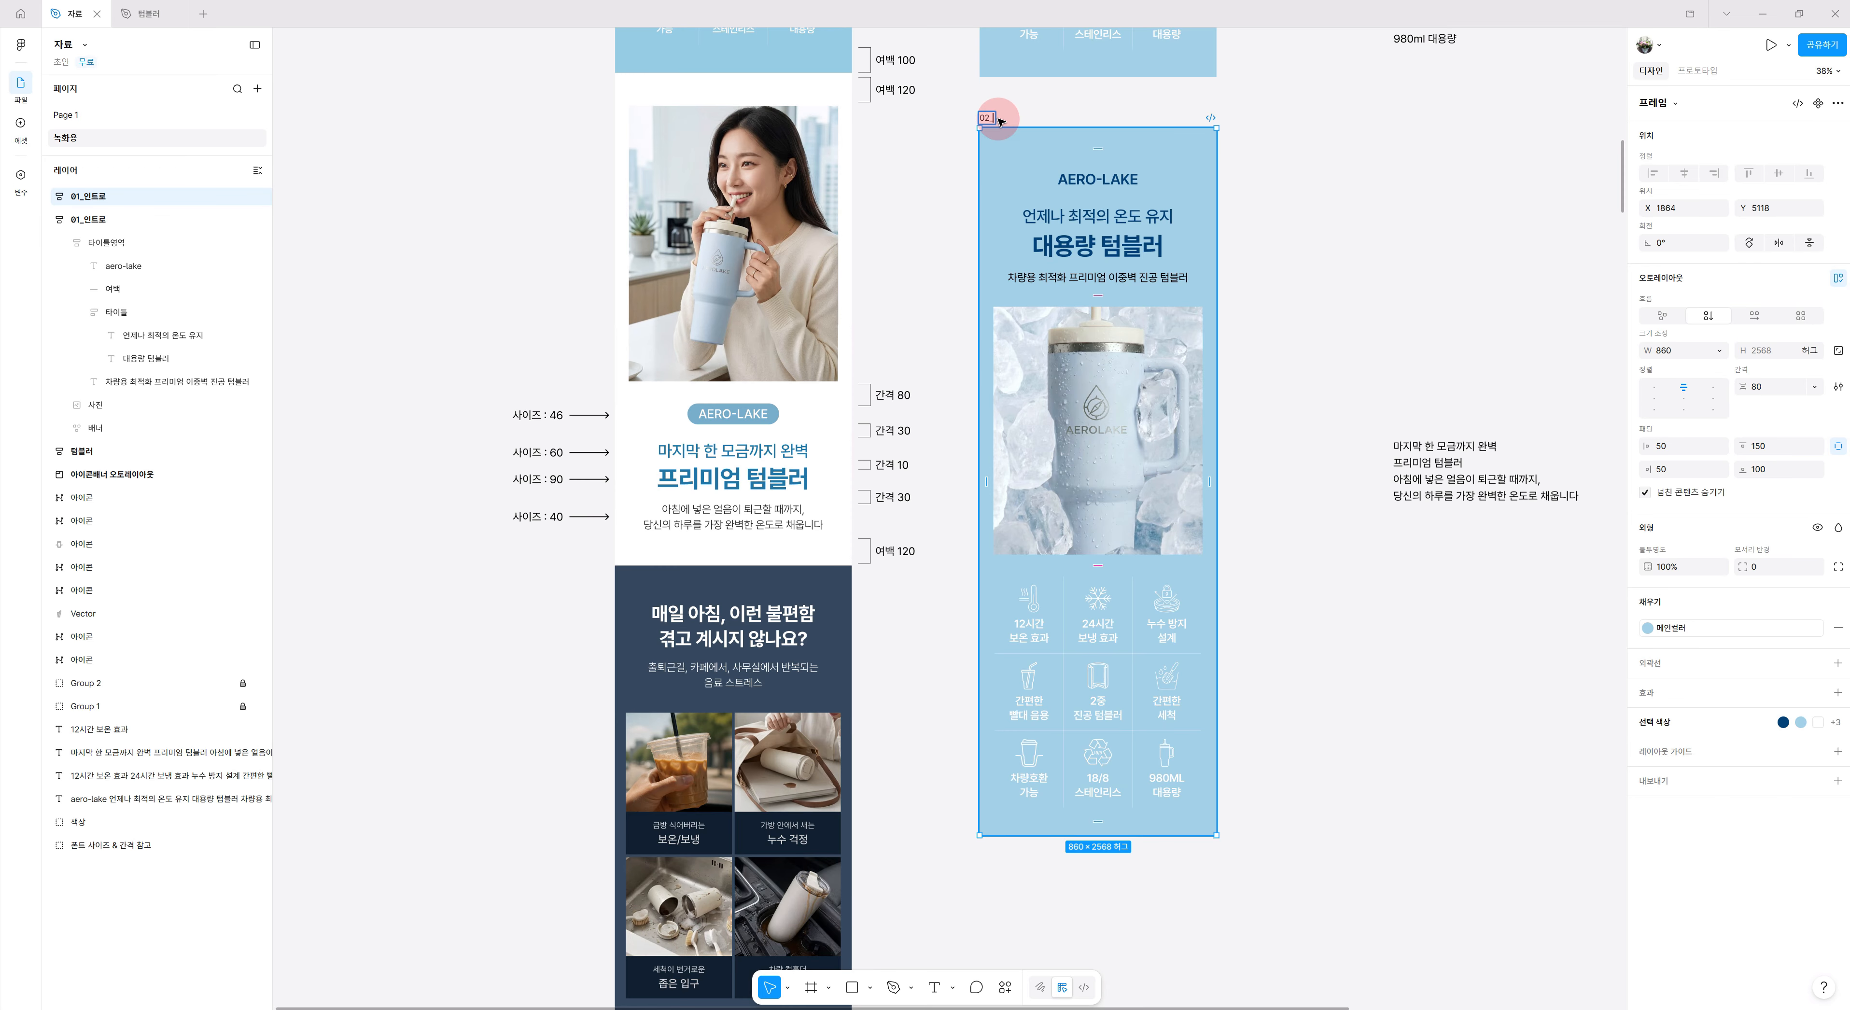
{"action": "type", "text": "제품소개"}
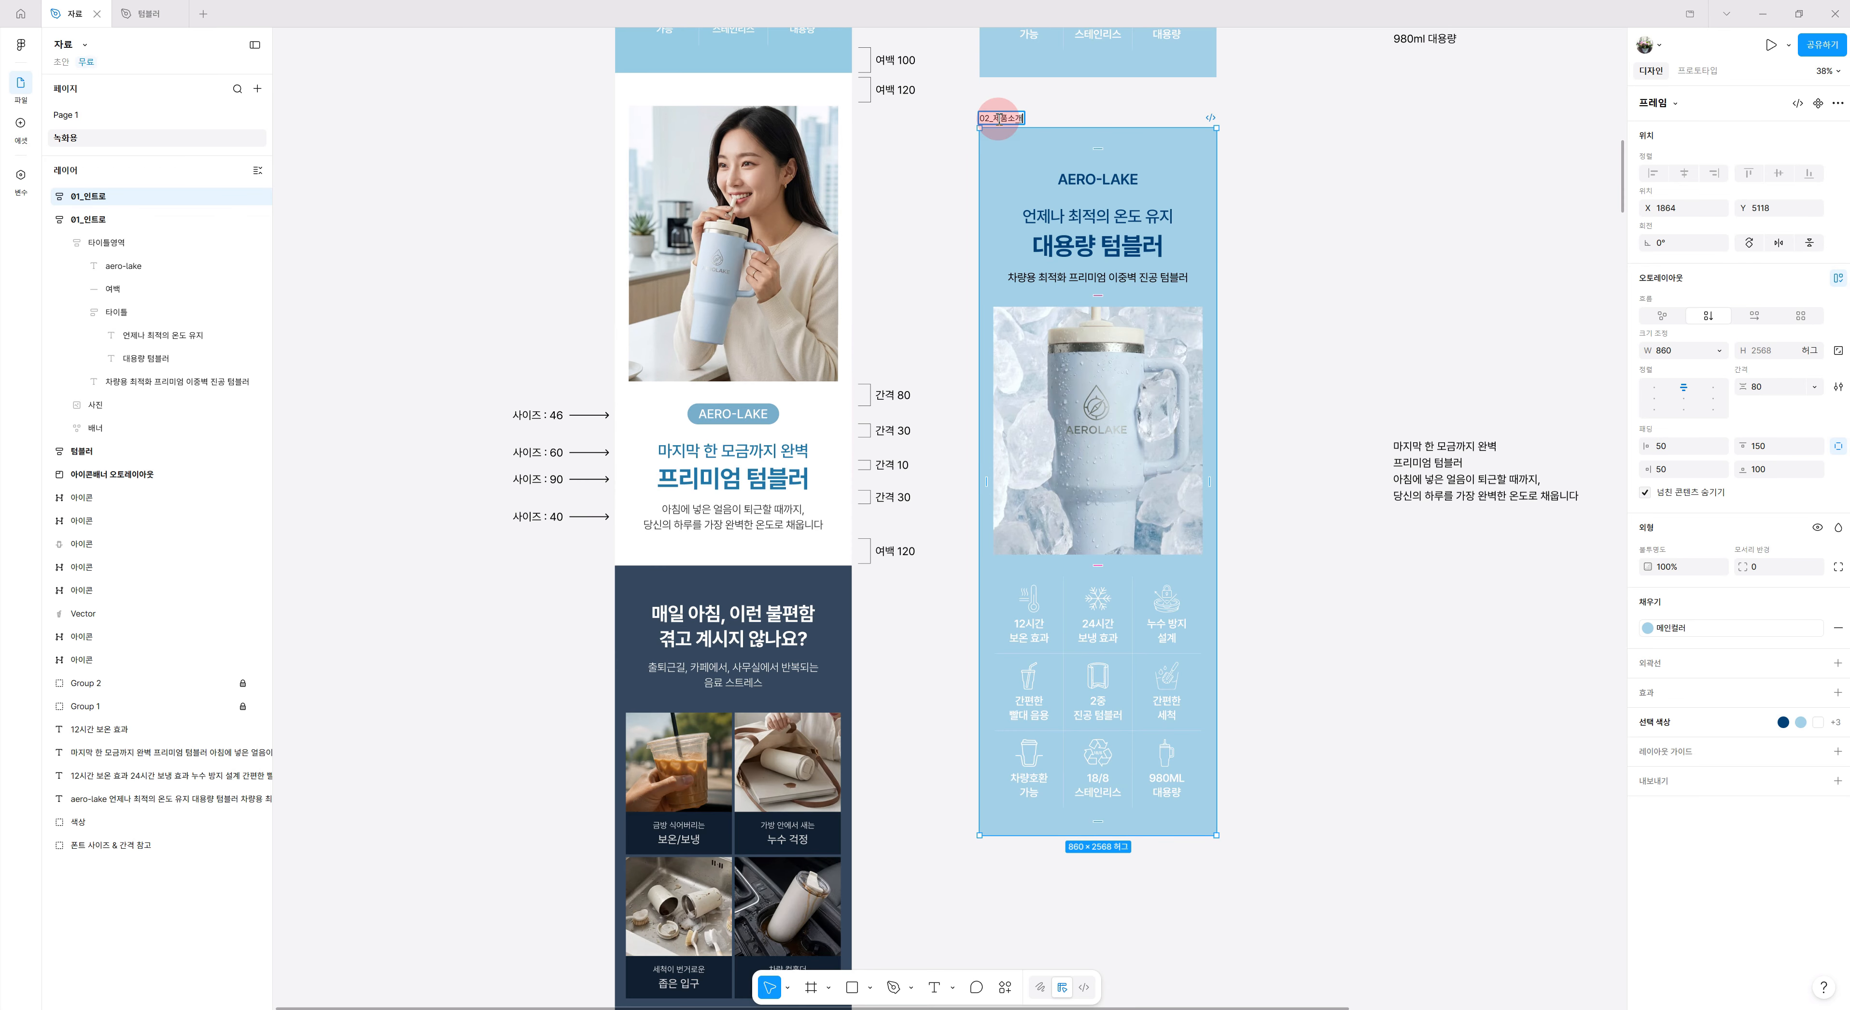
{"action": "key", "text": "Return"}
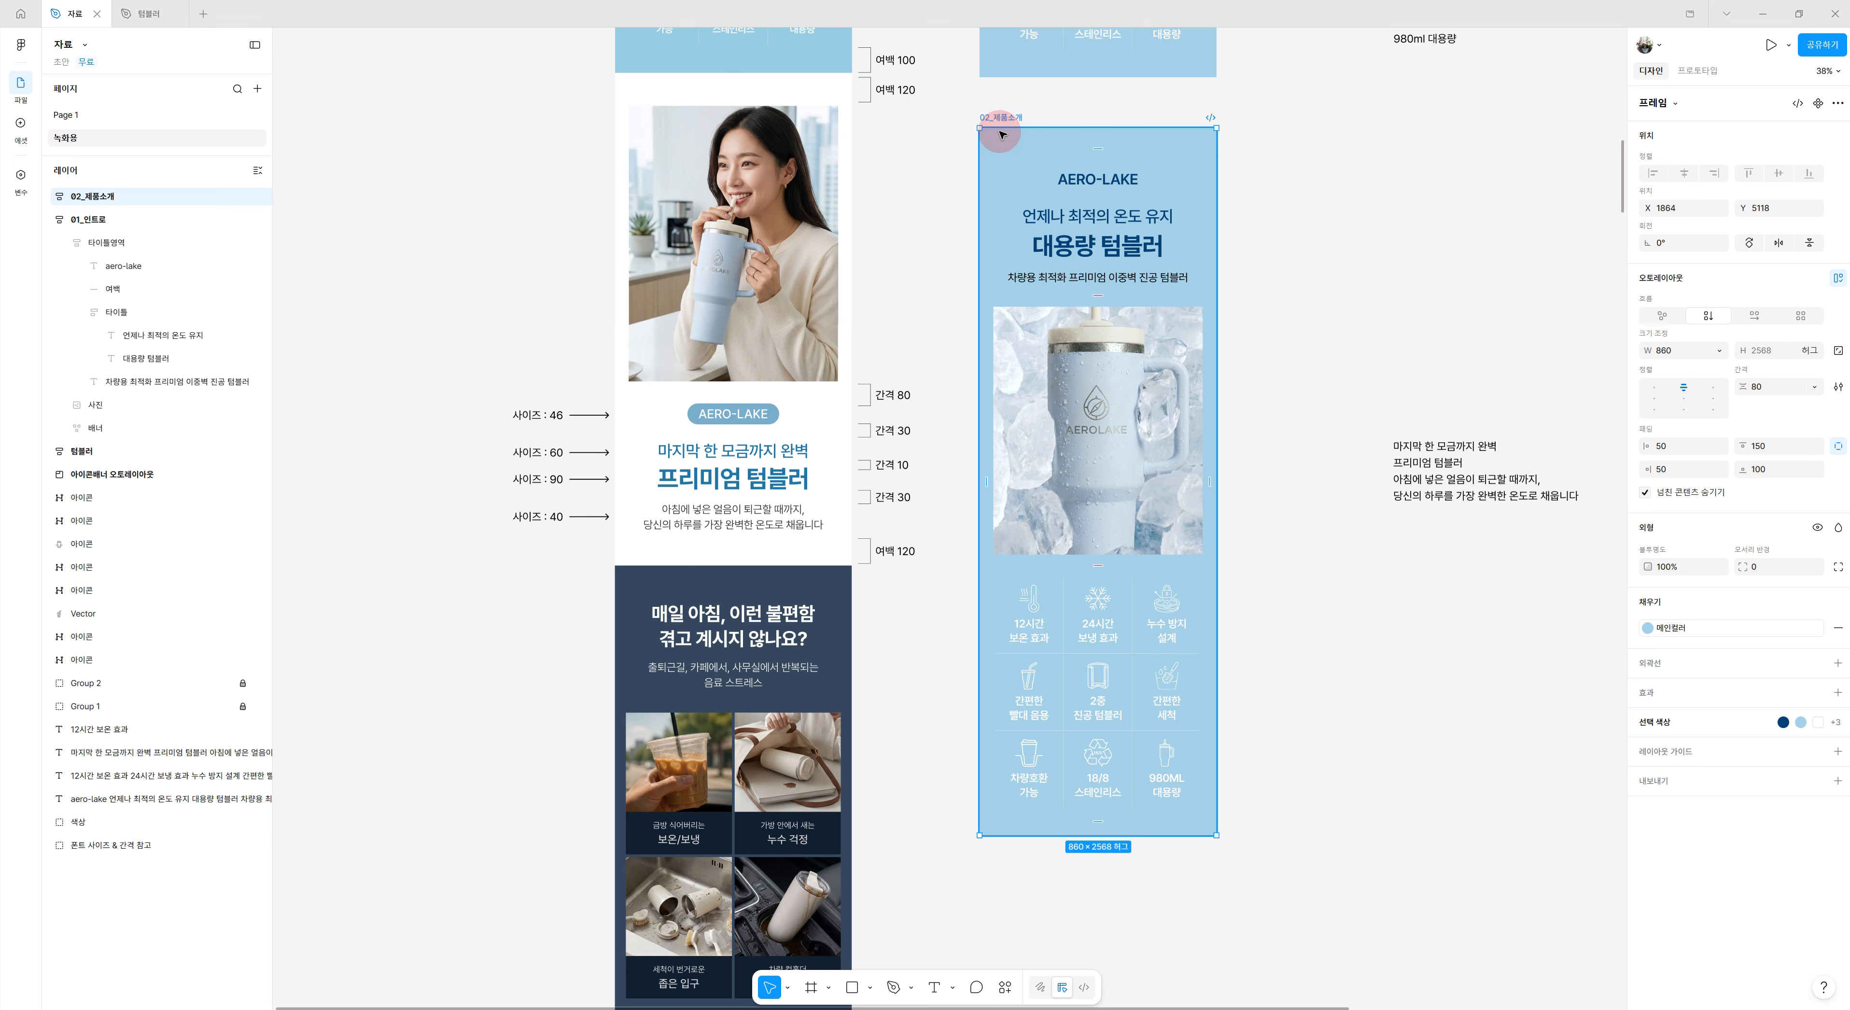
Detach the 메인컬러 style from the 02_제품소개 frame's fill and change the fill to white, FFFFFF.
{"action": "scroll", "coordinate": [1089, 249], "scroll_direction": "up", "scroll_amount": 2}
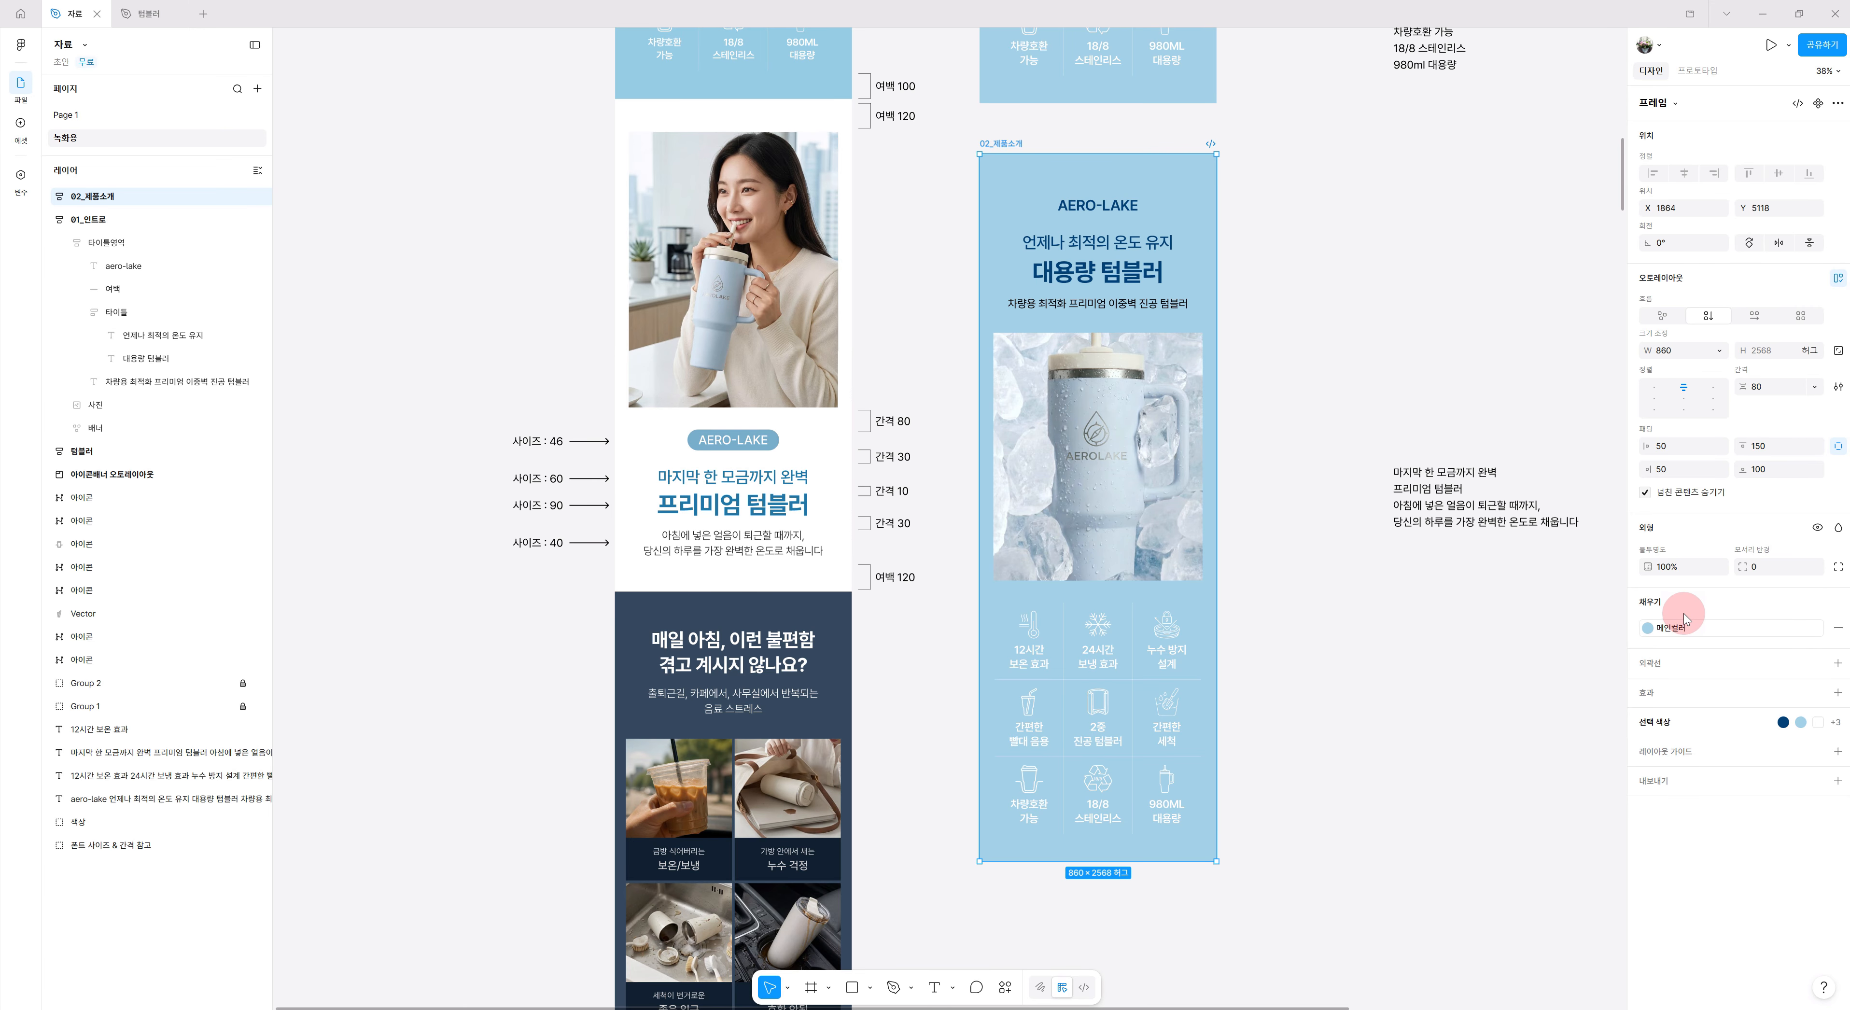
{"action": "mouse_move", "coordinate": [1712, 628]}
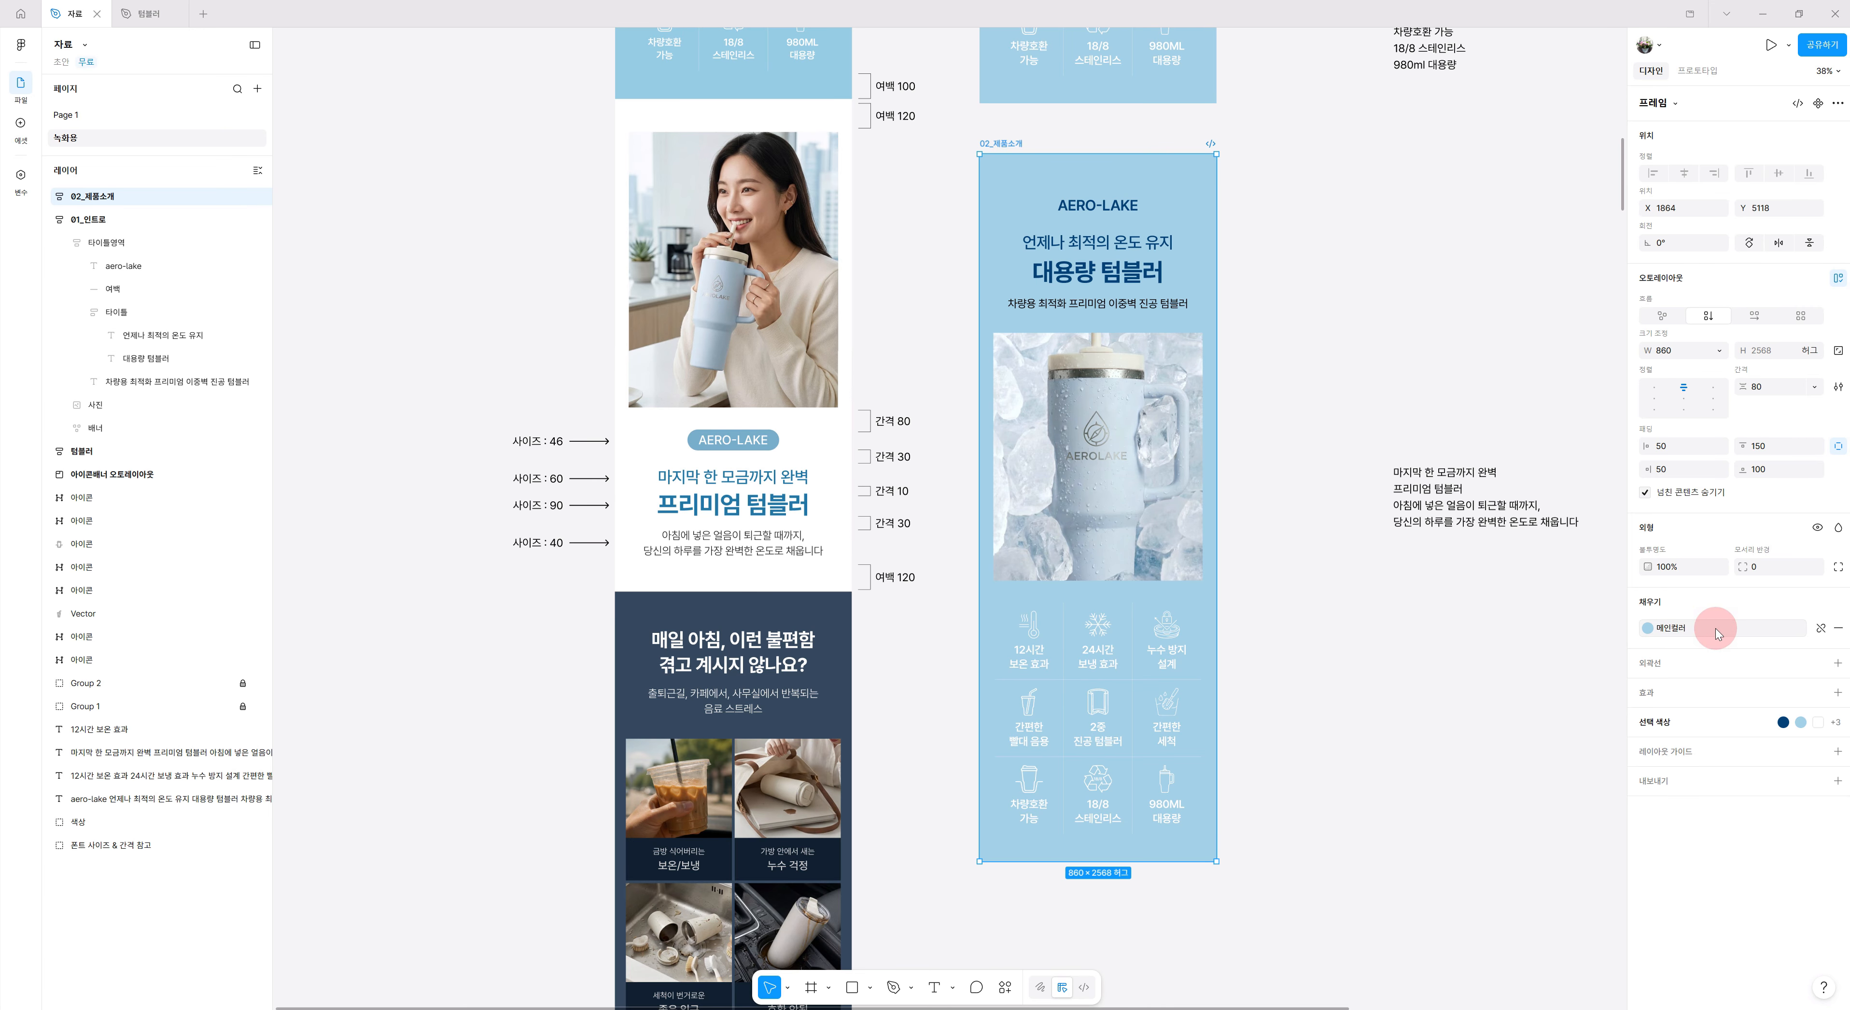
{"action": "left_click", "coordinate": [1821, 629]}
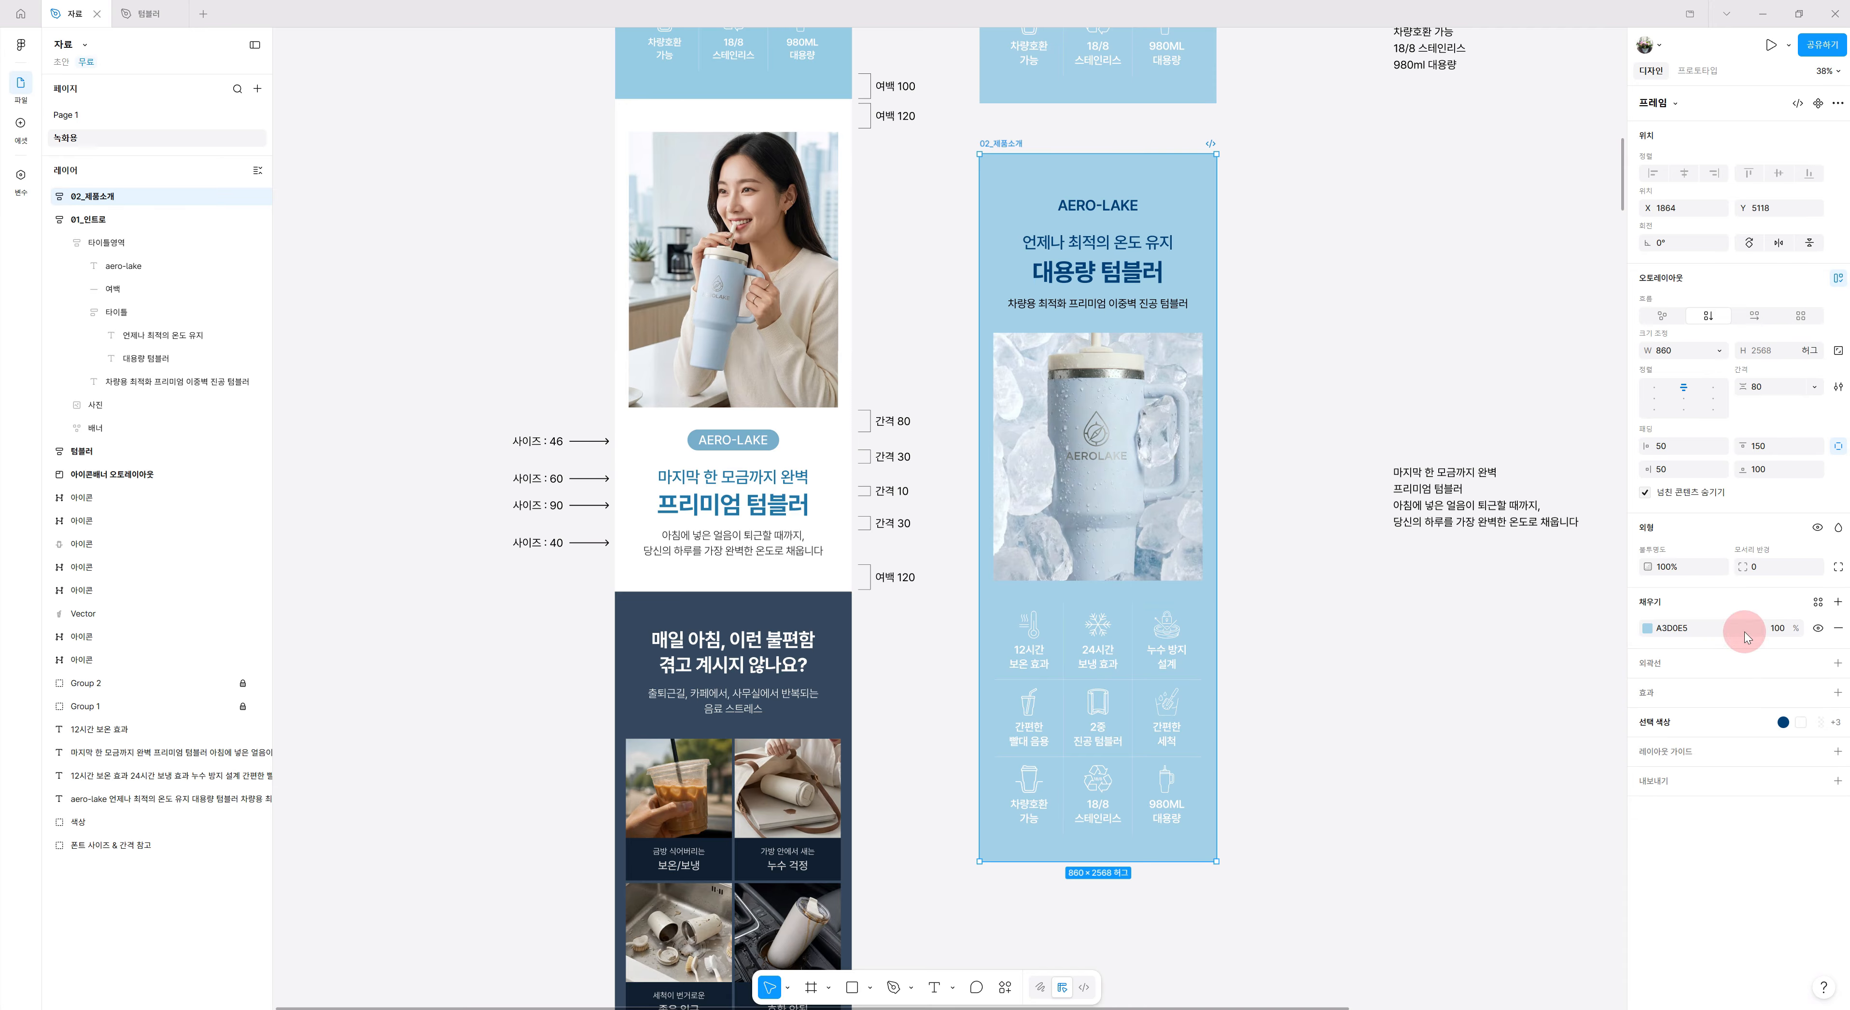
{"action": "left_click", "coordinate": [1648, 629]}
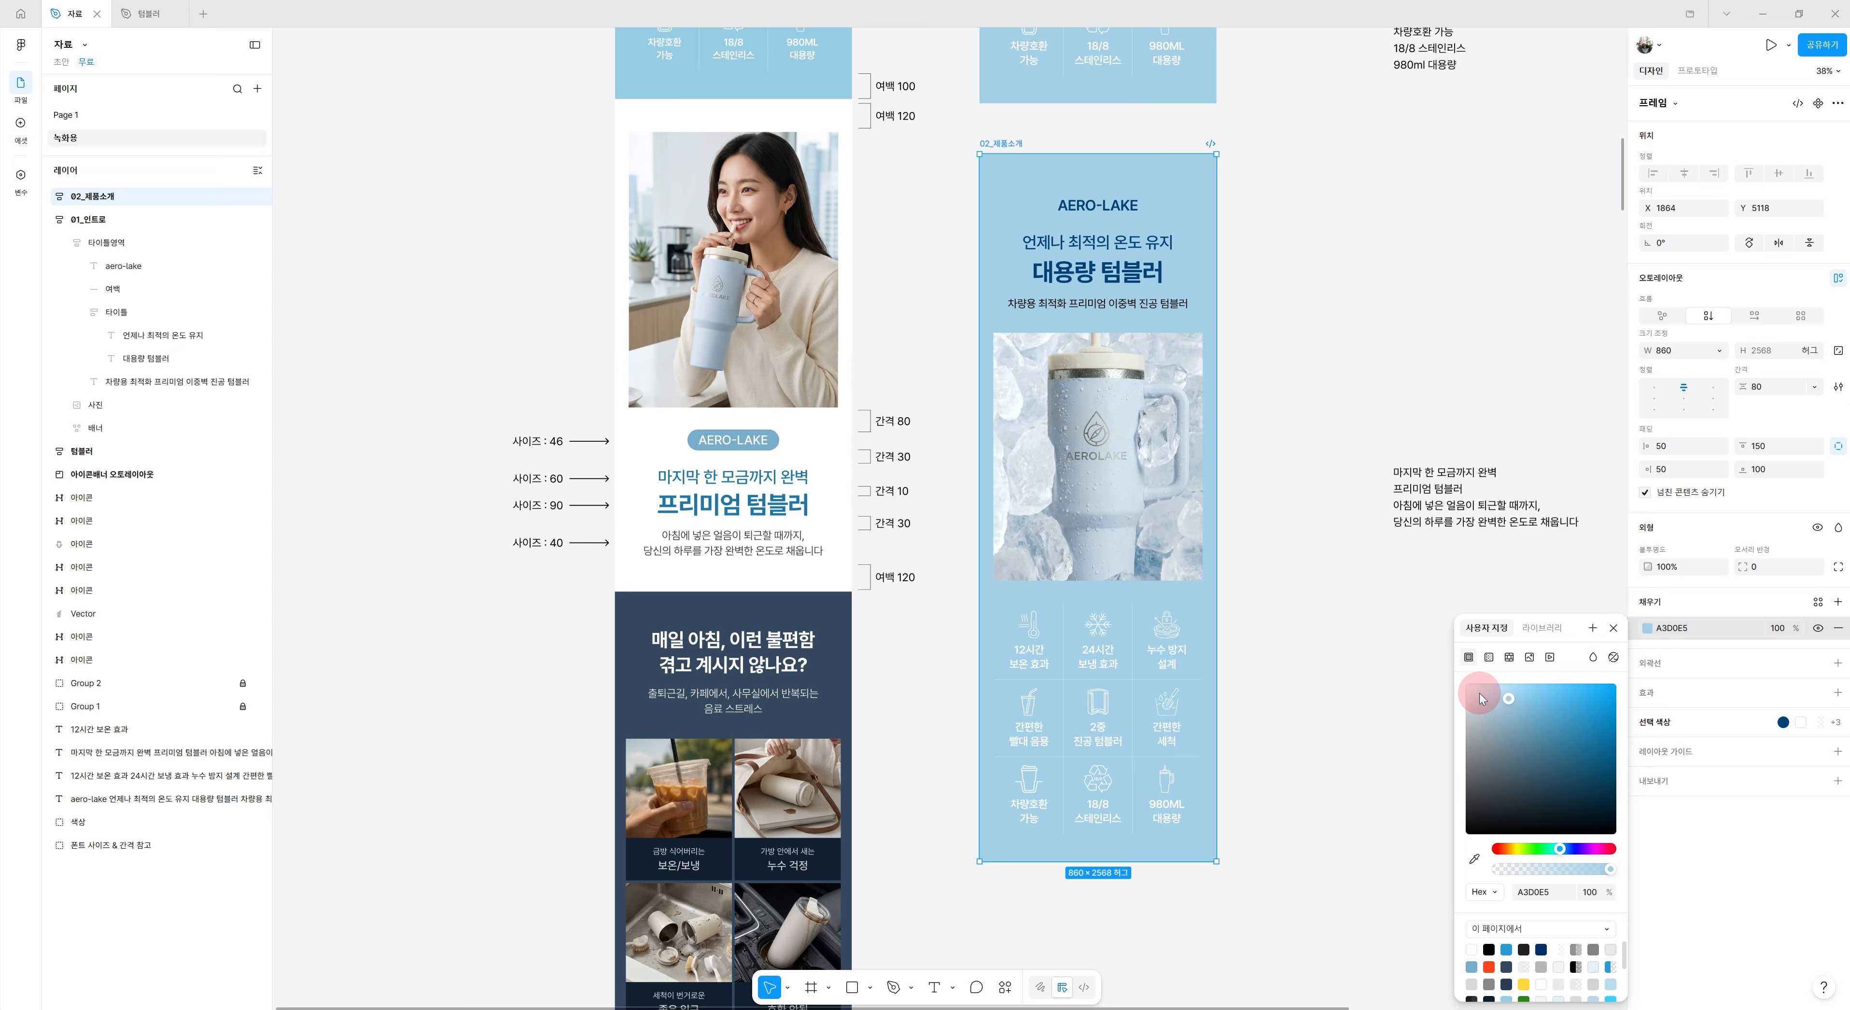
{"action": "left_click_drag", "start_coordinate": [1482, 698], "coordinate": [1456, 686]}
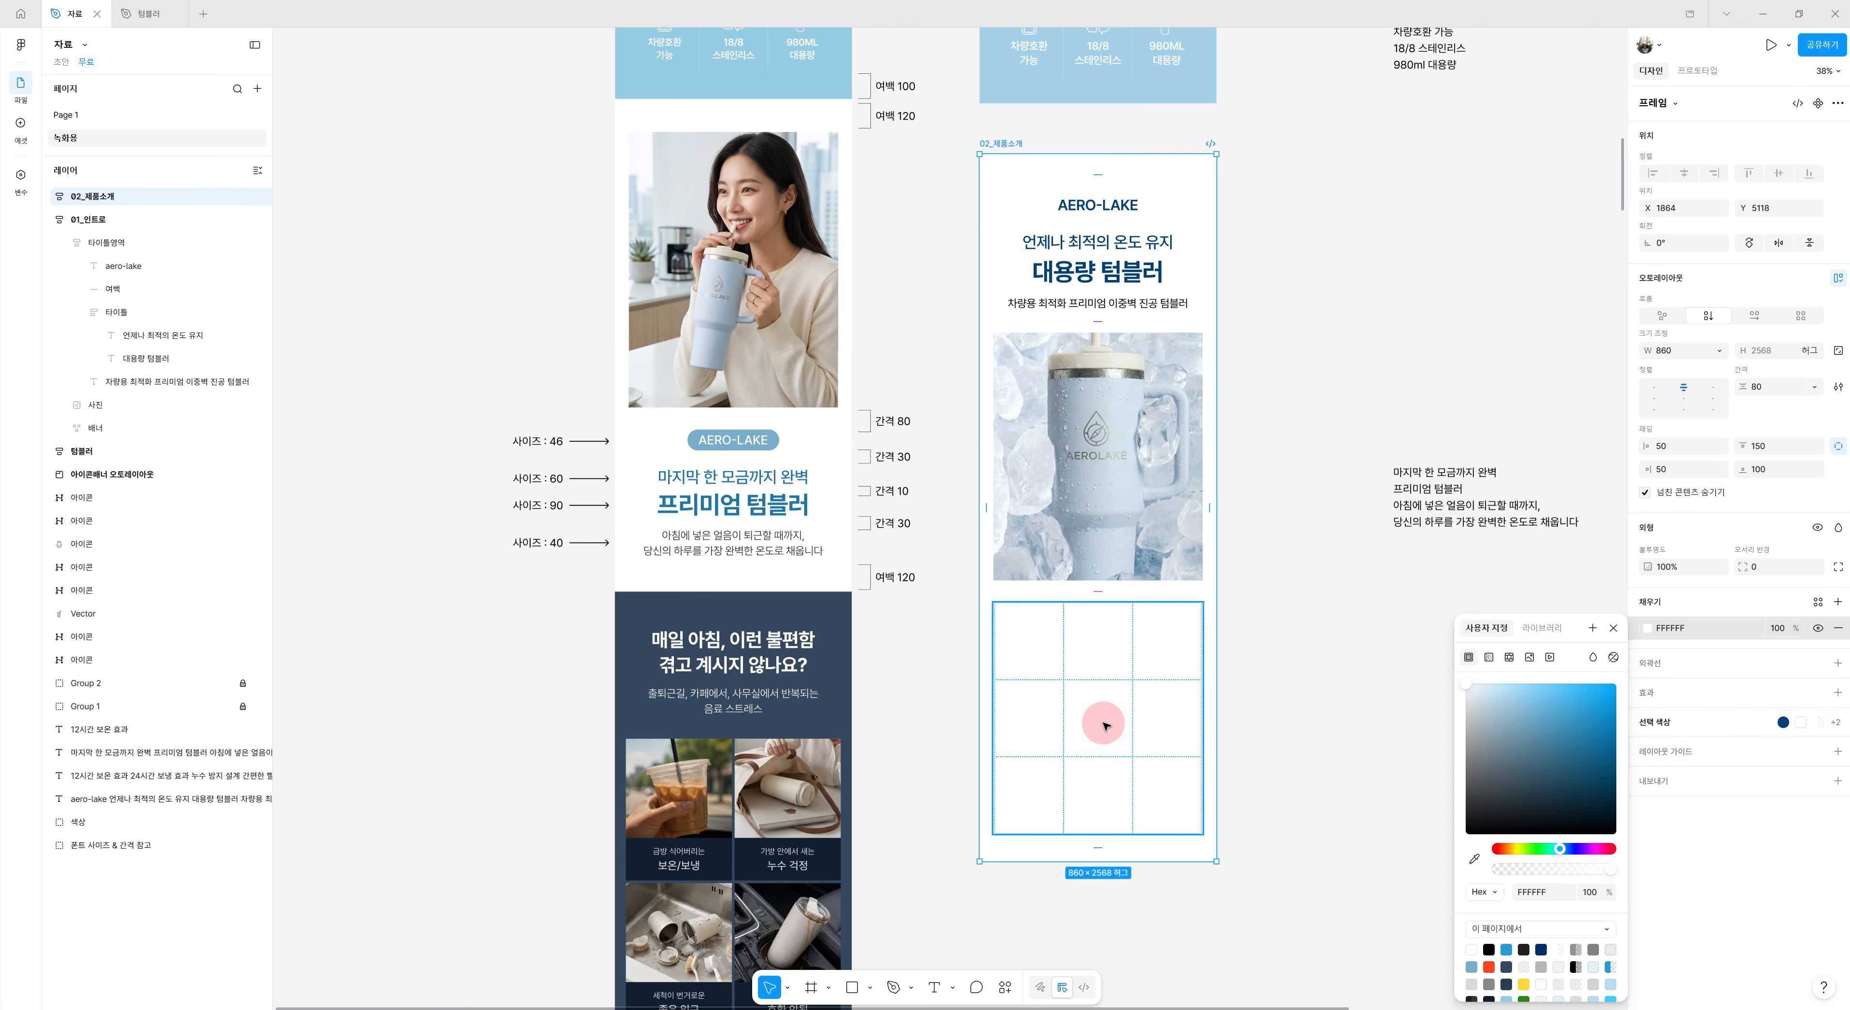
Delete the 배너 icon grid from the 02_제품소개 frame.
{"action": "left_click", "coordinate": [1103, 726]}
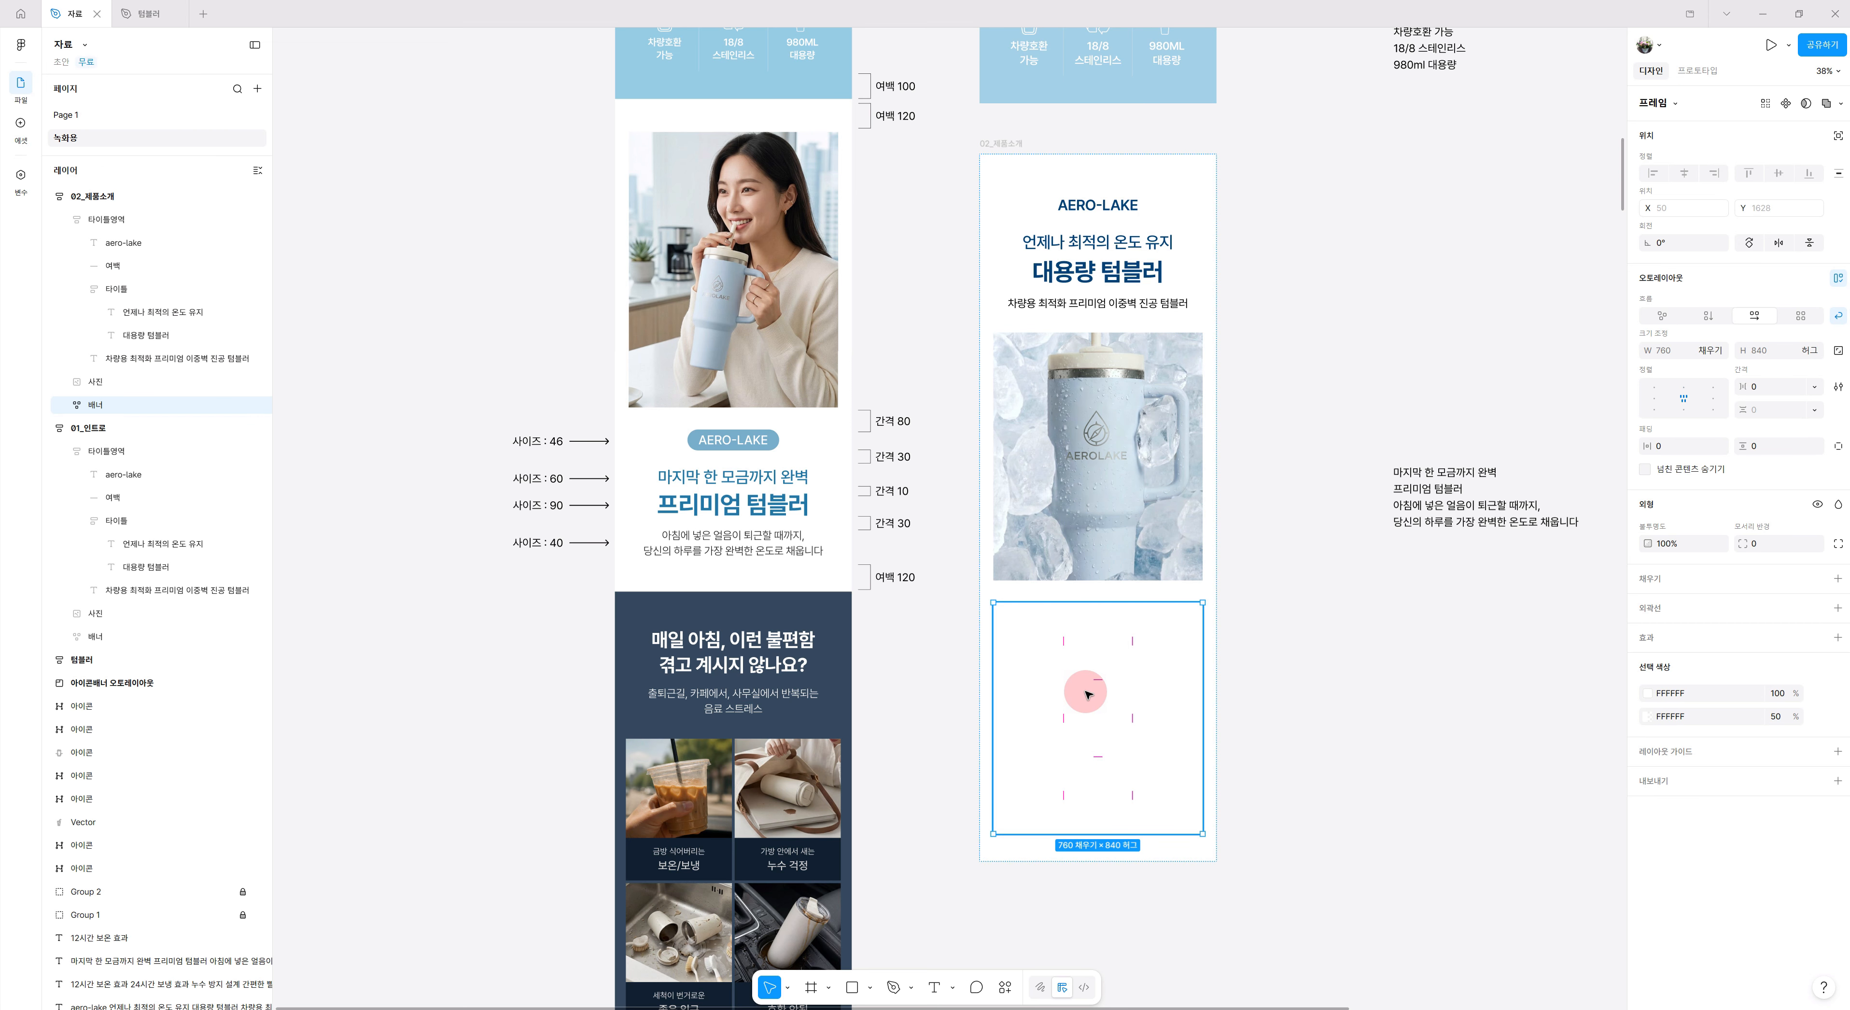
{"action": "key", "text": "Delete"}
{"action": "scroll", "coordinate": [1028, 831], "scroll_direction": "up", "scroll_amount": 3}
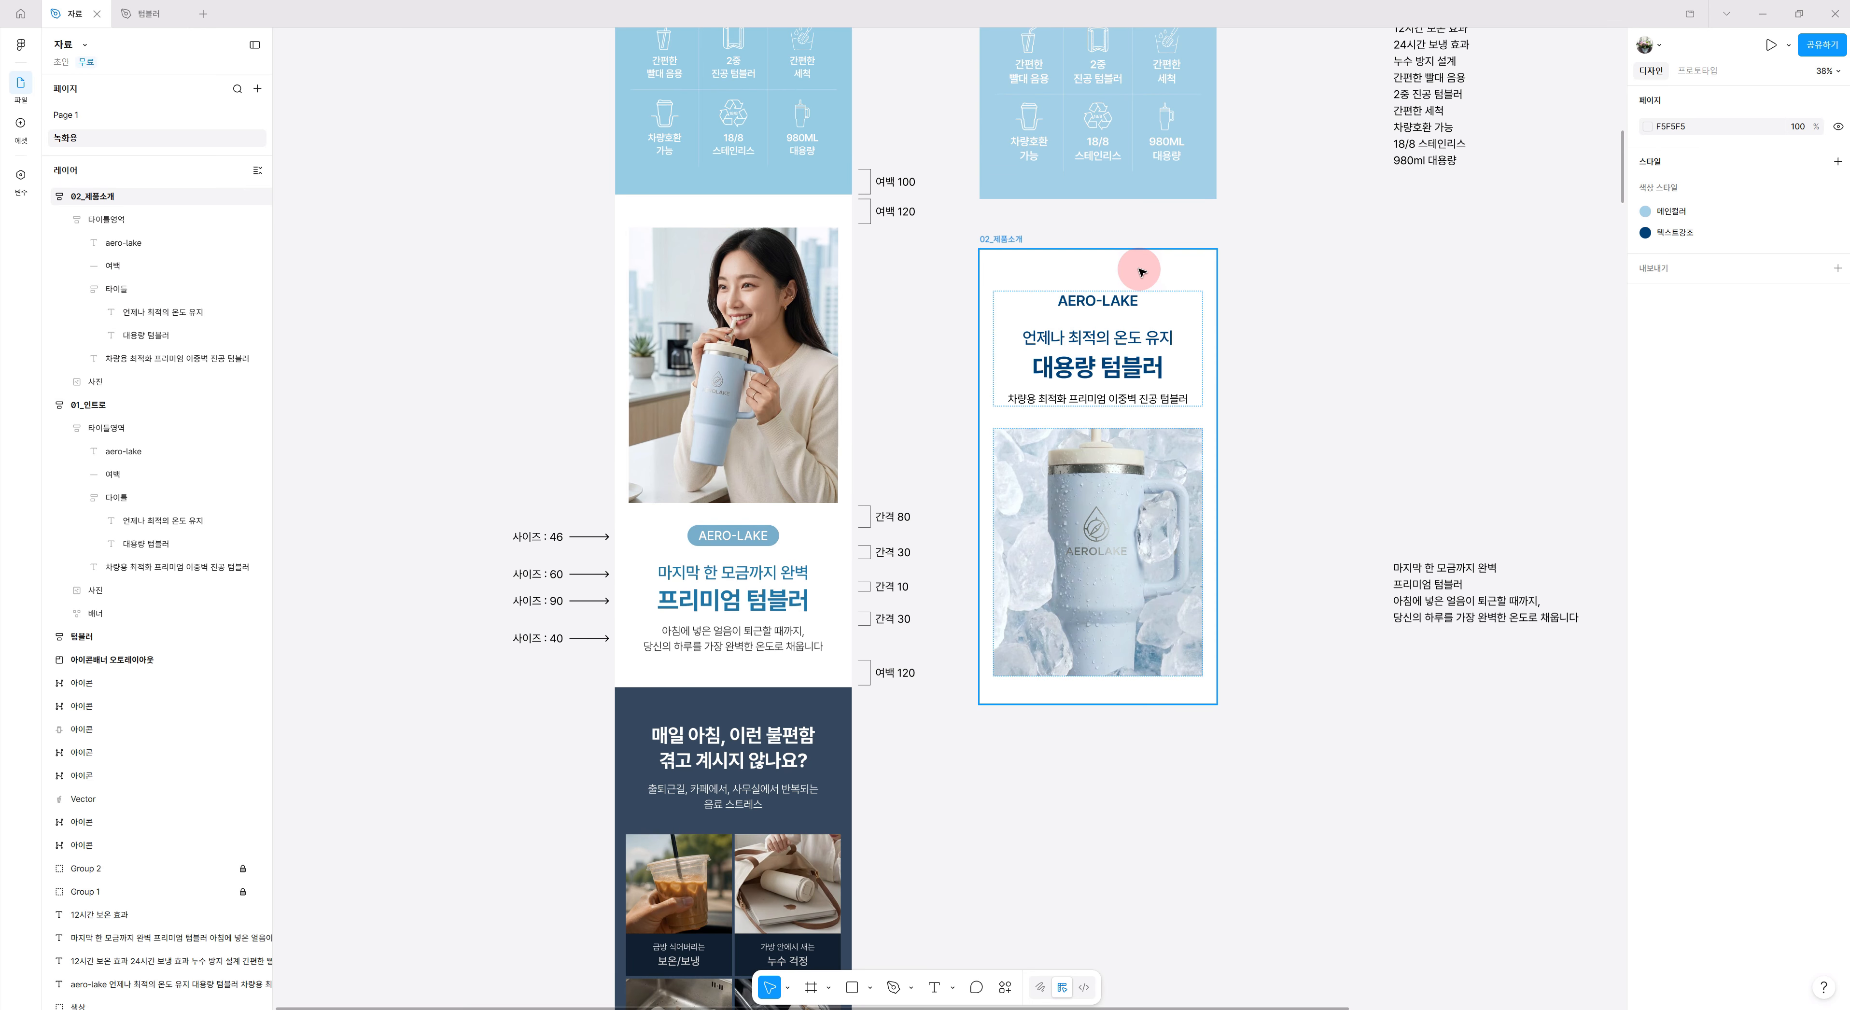
Examine the reference page's sections below the product intro, comparing how titles, photos and text blocks are laid out down to the temperature section.
{"action": "left_click", "coordinate": [997, 237]}
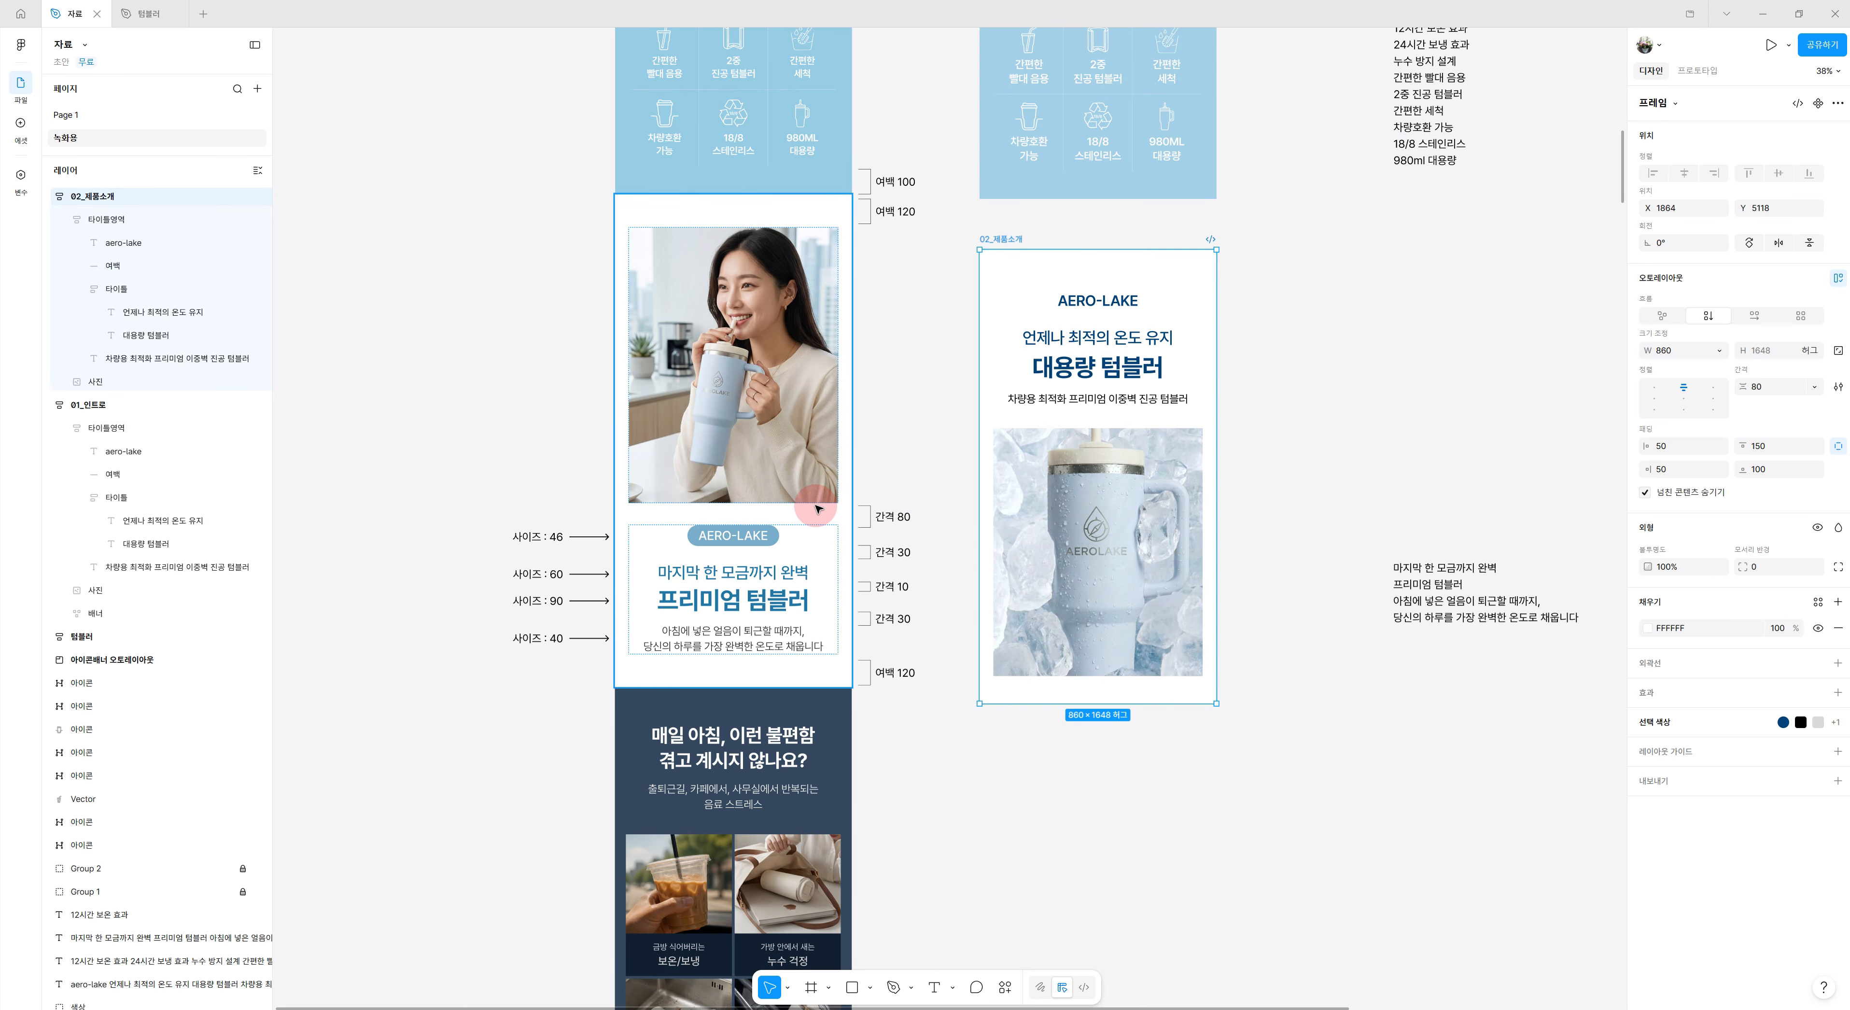
{"action": "scroll", "coordinate": [847, 584], "scroll_direction": "down", "scroll_amount": 10}
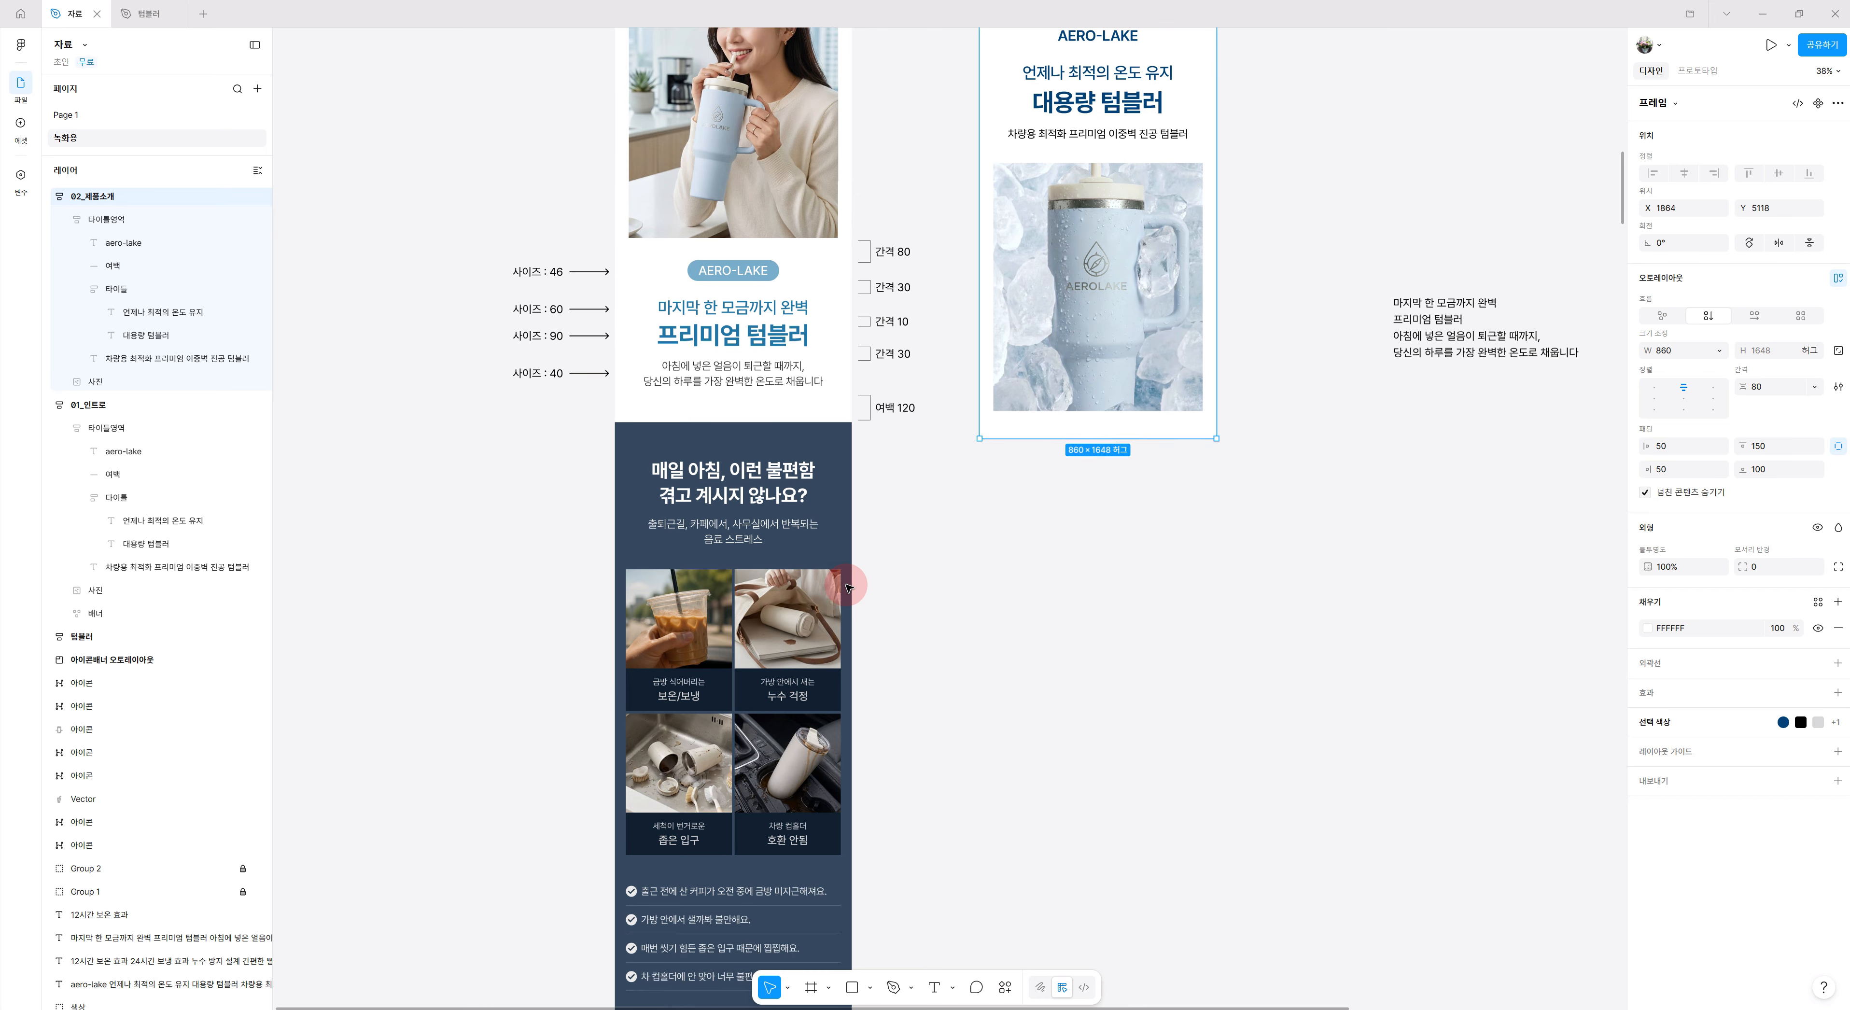
{"action": "scroll", "coordinate": [847, 584], "scroll_direction": "down", "scroll_amount": 2}
{"action": "scroll", "coordinate": [847, 581], "scroll_direction": "down", "scroll_amount": 8}
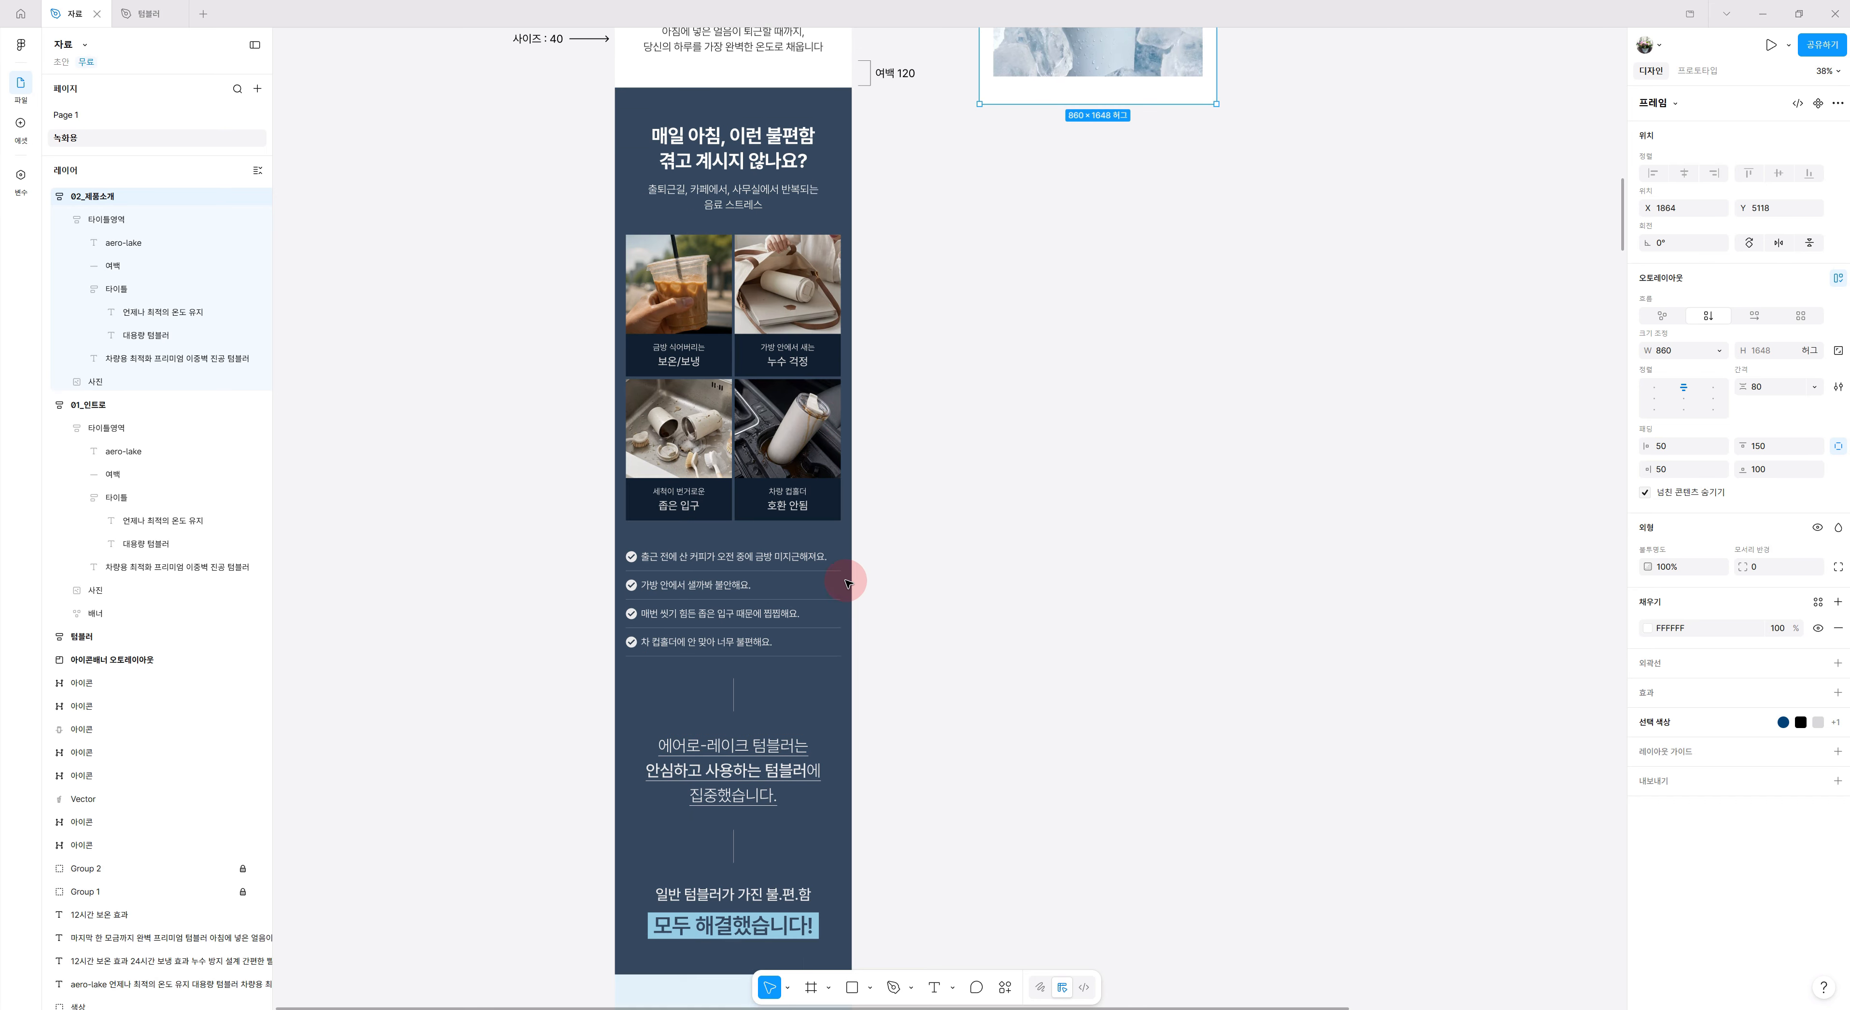
{"action": "scroll", "coordinate": [847, 581], "scroll_direction": "down", "scroll_amount": 7}
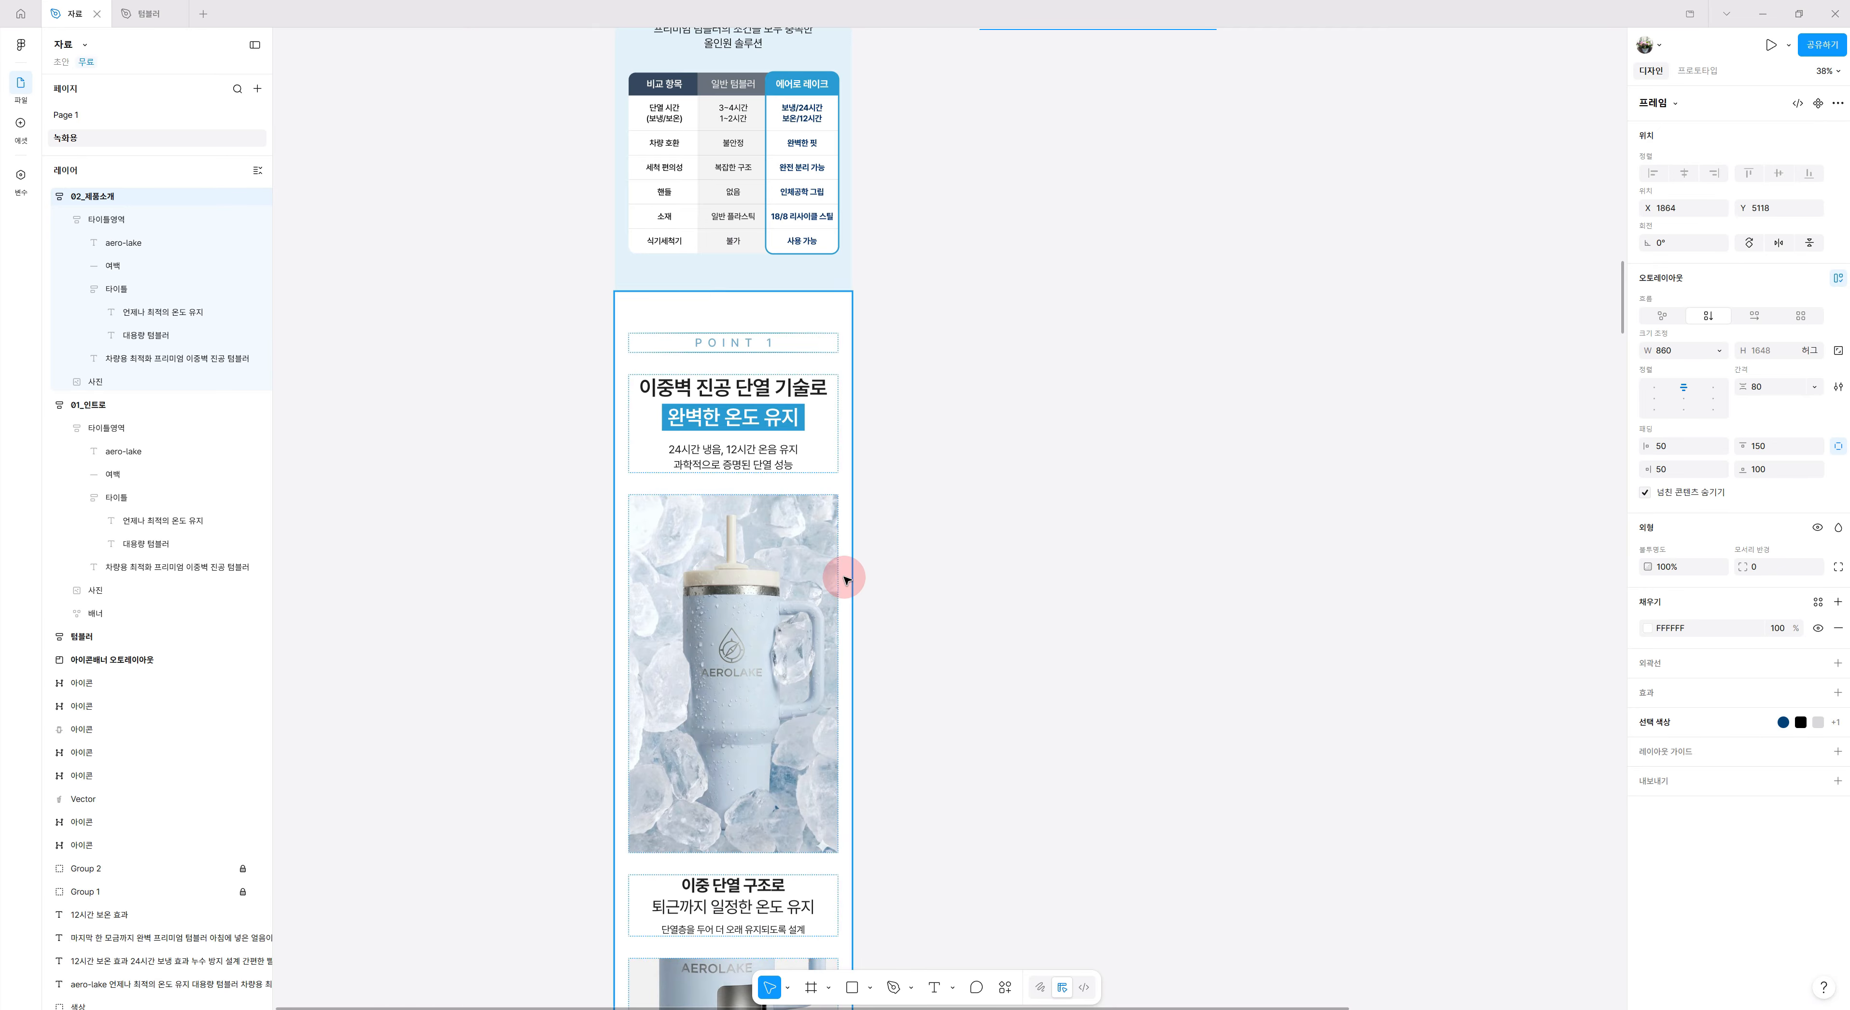
{"action": "scroll", "coordinate": [846, 582], "scroll_direction": "down", "scroll_amount": 8}
{"action": "scroll", "coordinate": [846, 580], "scroll_direction": "down", "scroll_amount": 1}
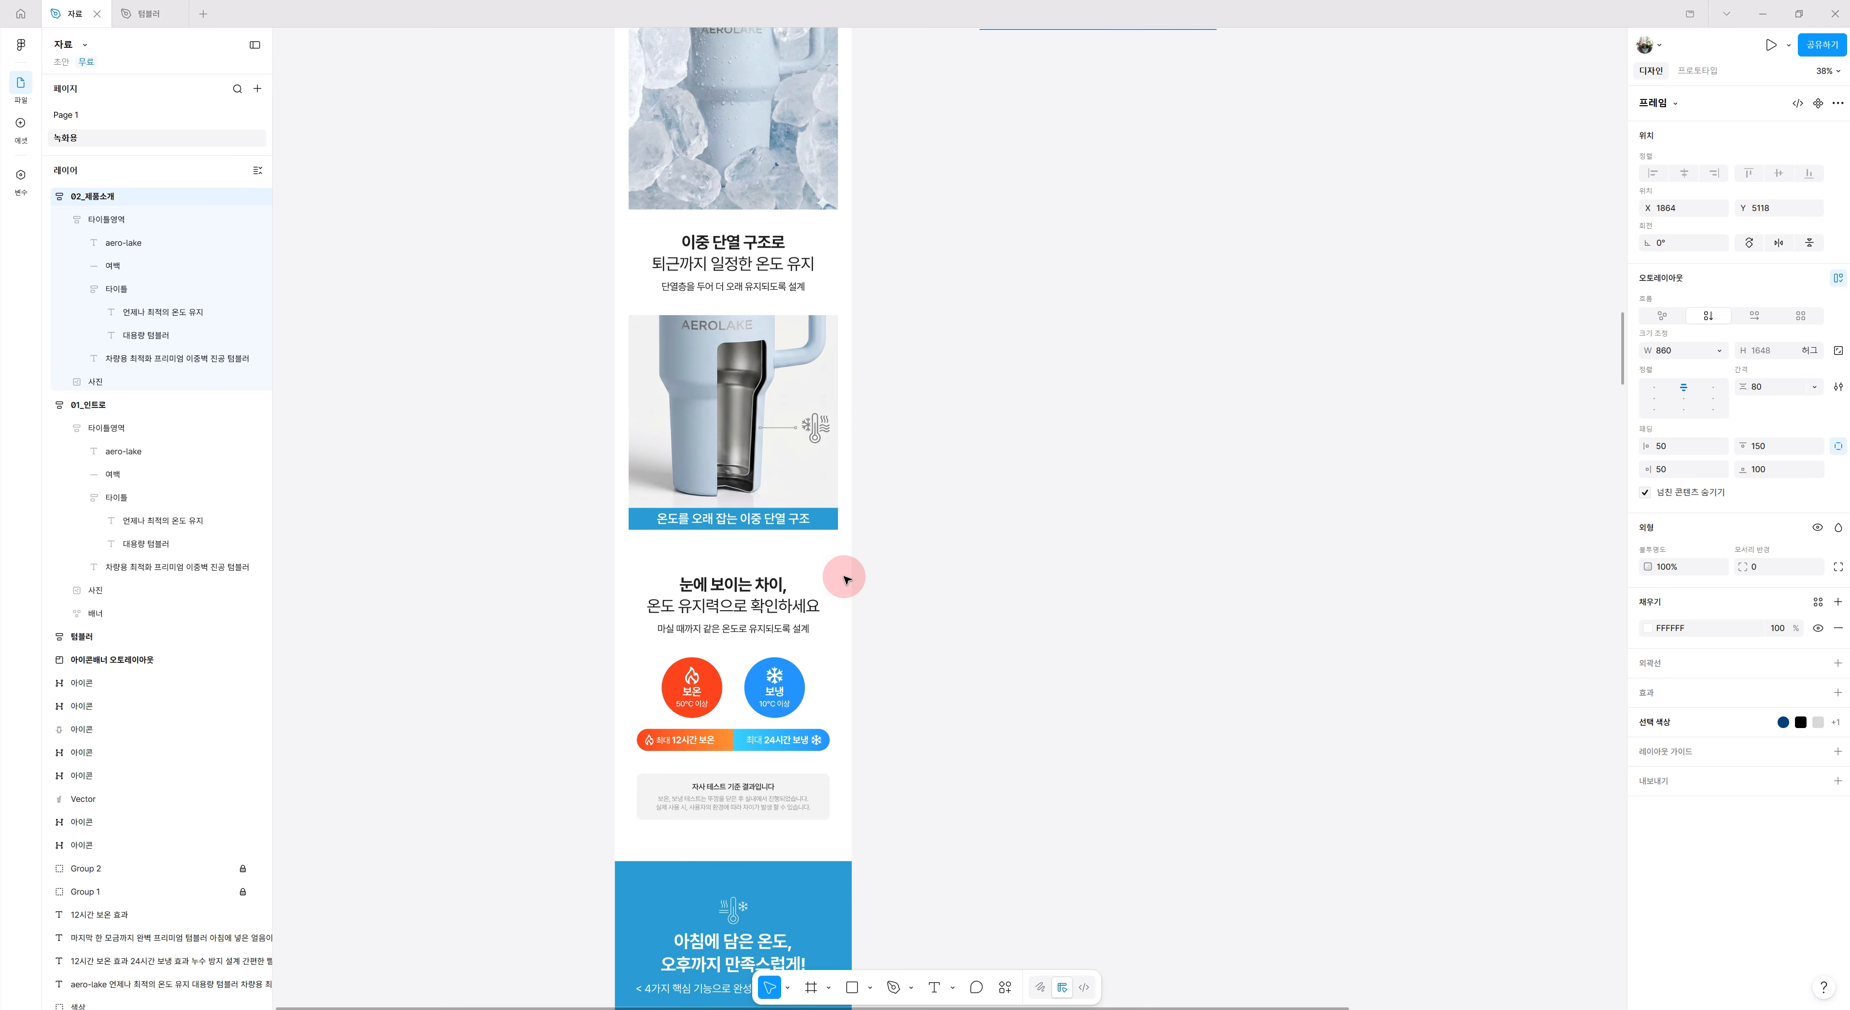
{"action": "scroll", "coordinate": [846, 624], "scroll_direction": "down", "scroll_amount": 5}
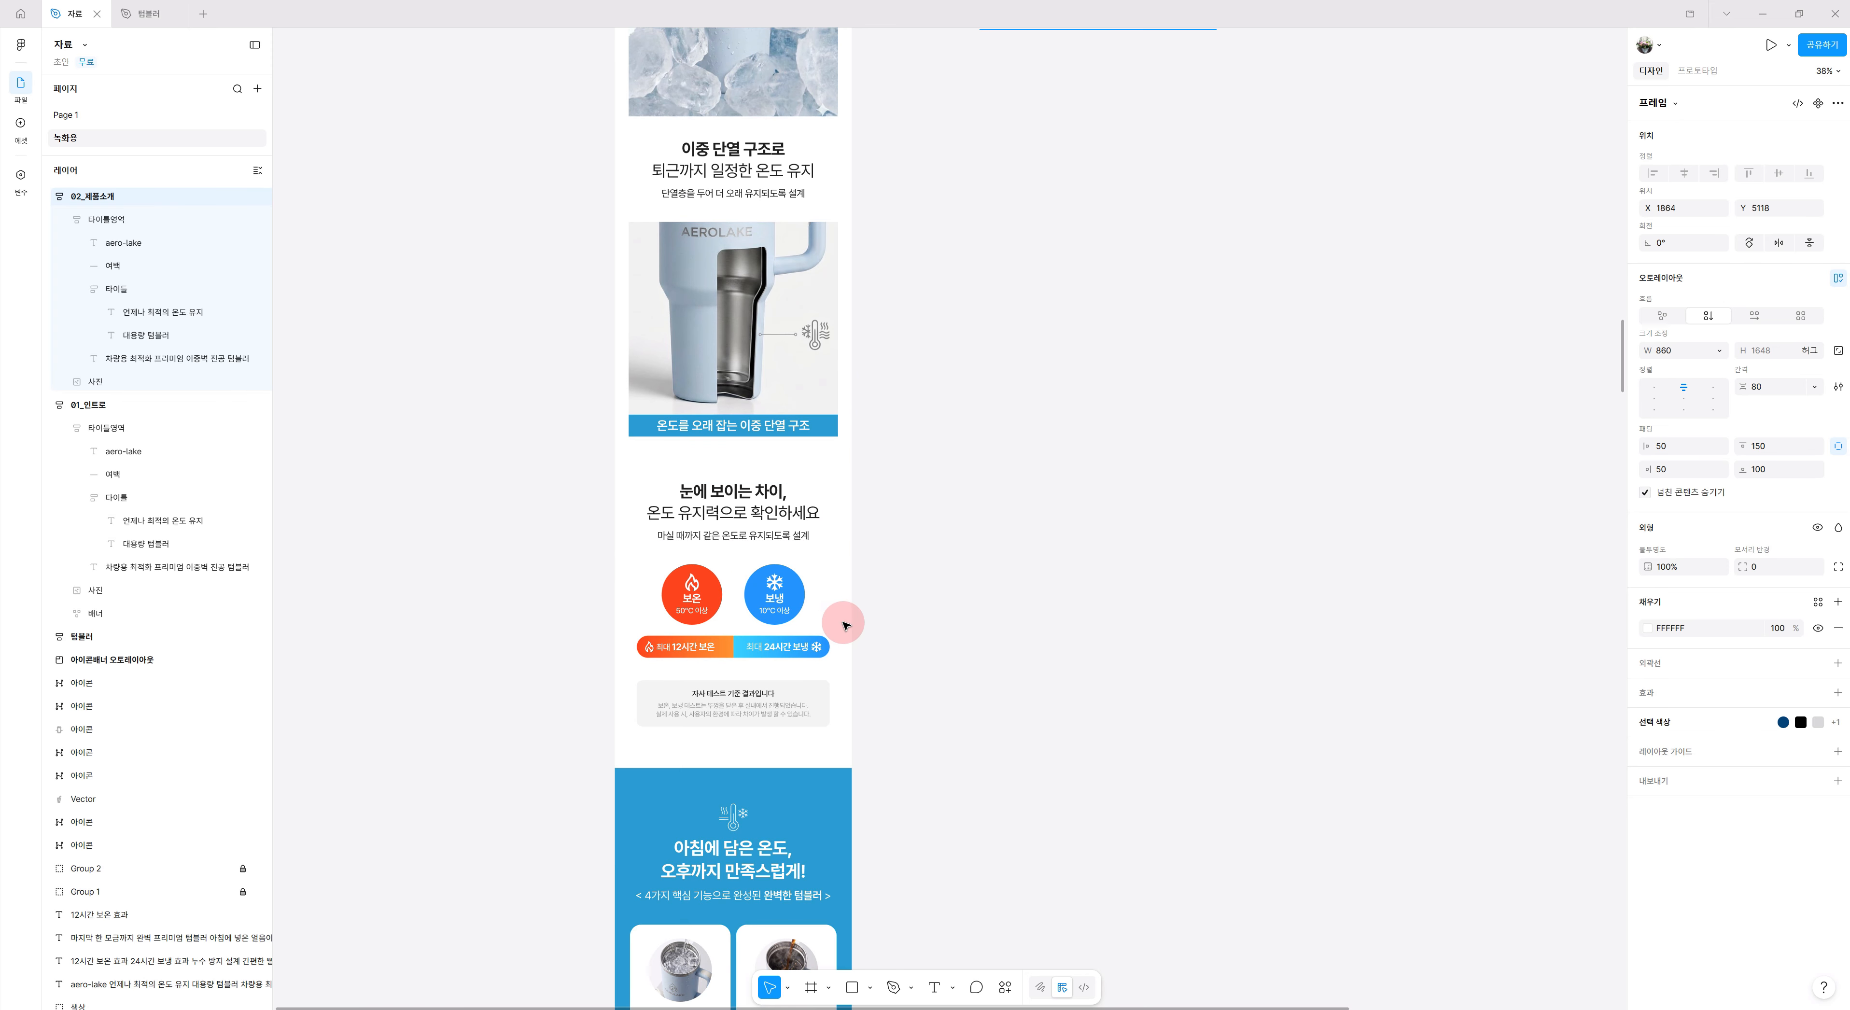
{"action": "scroll", "coordinate": [845, 625], "scroll_direction": "up", "scroll_amount": 20}
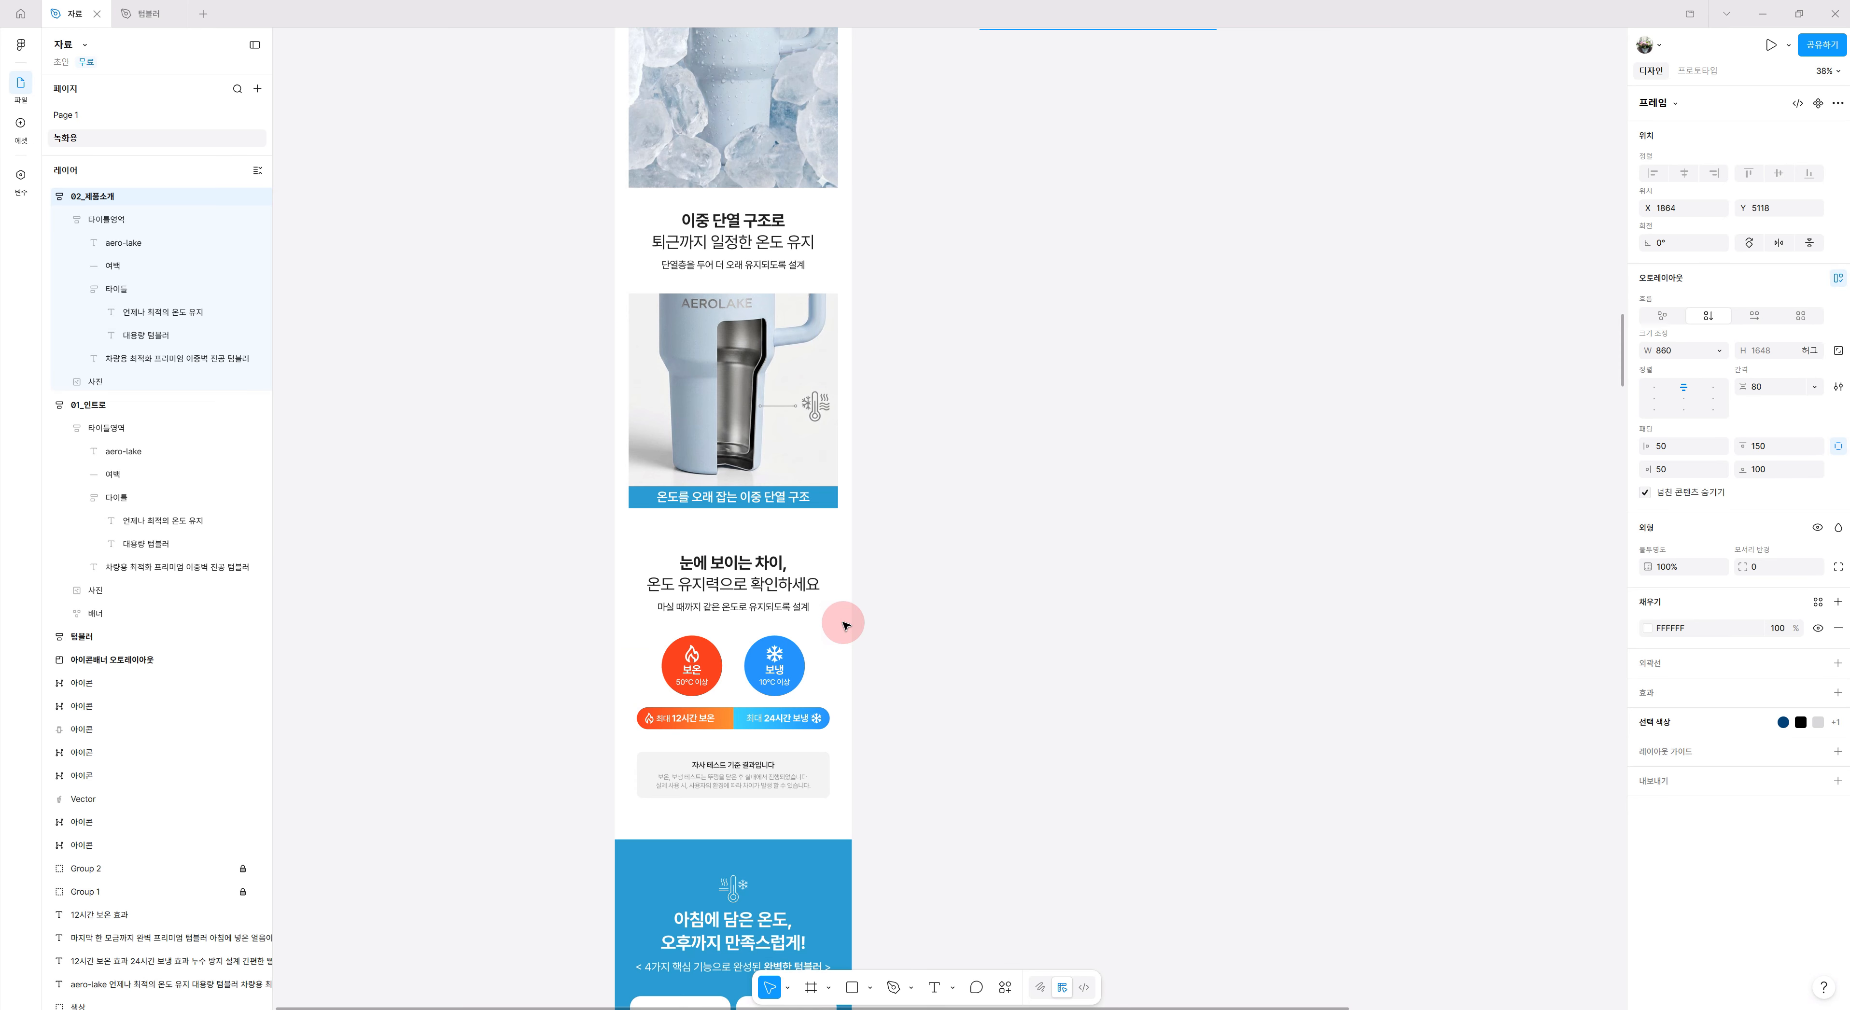
{"action": "scroll", "coordinate": [844, 624], "scroll_direction": "up", "scroll_amount": 2}
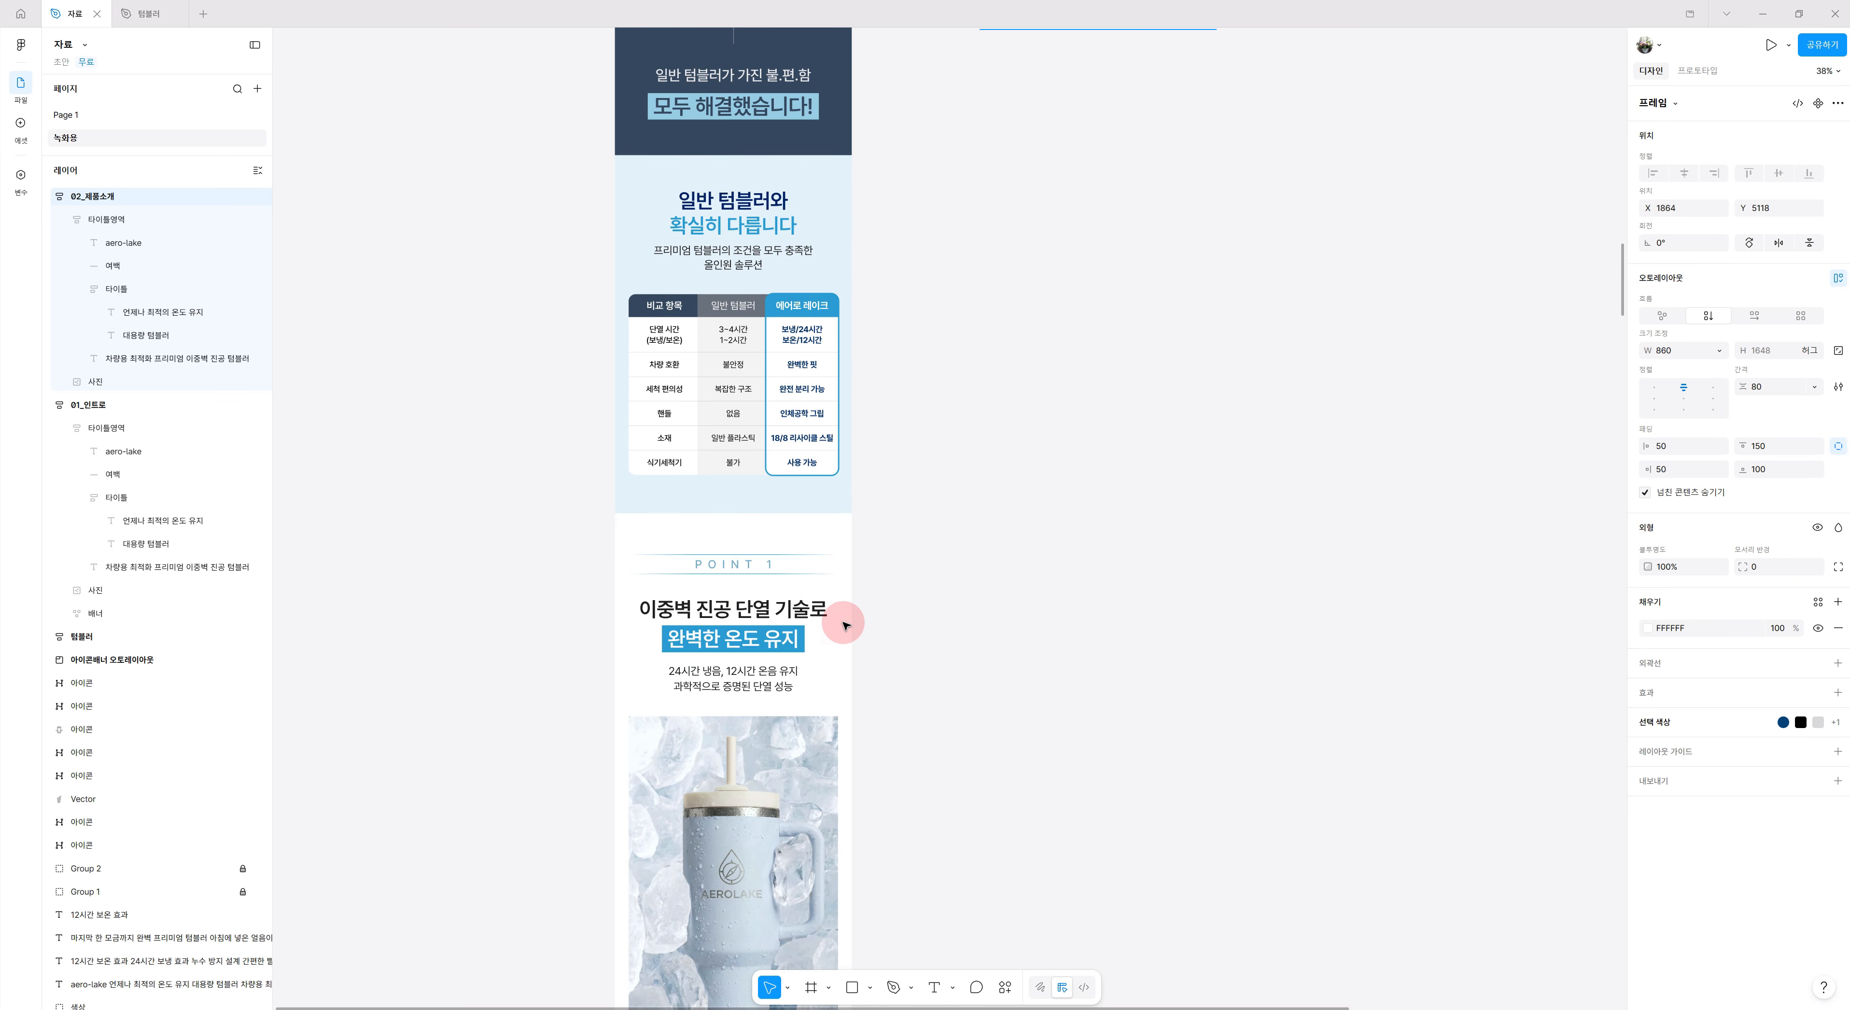
{"action": "scroll", "coordinate": [844, 624], "scroll_direction": "up", "scroll_amount": 8}
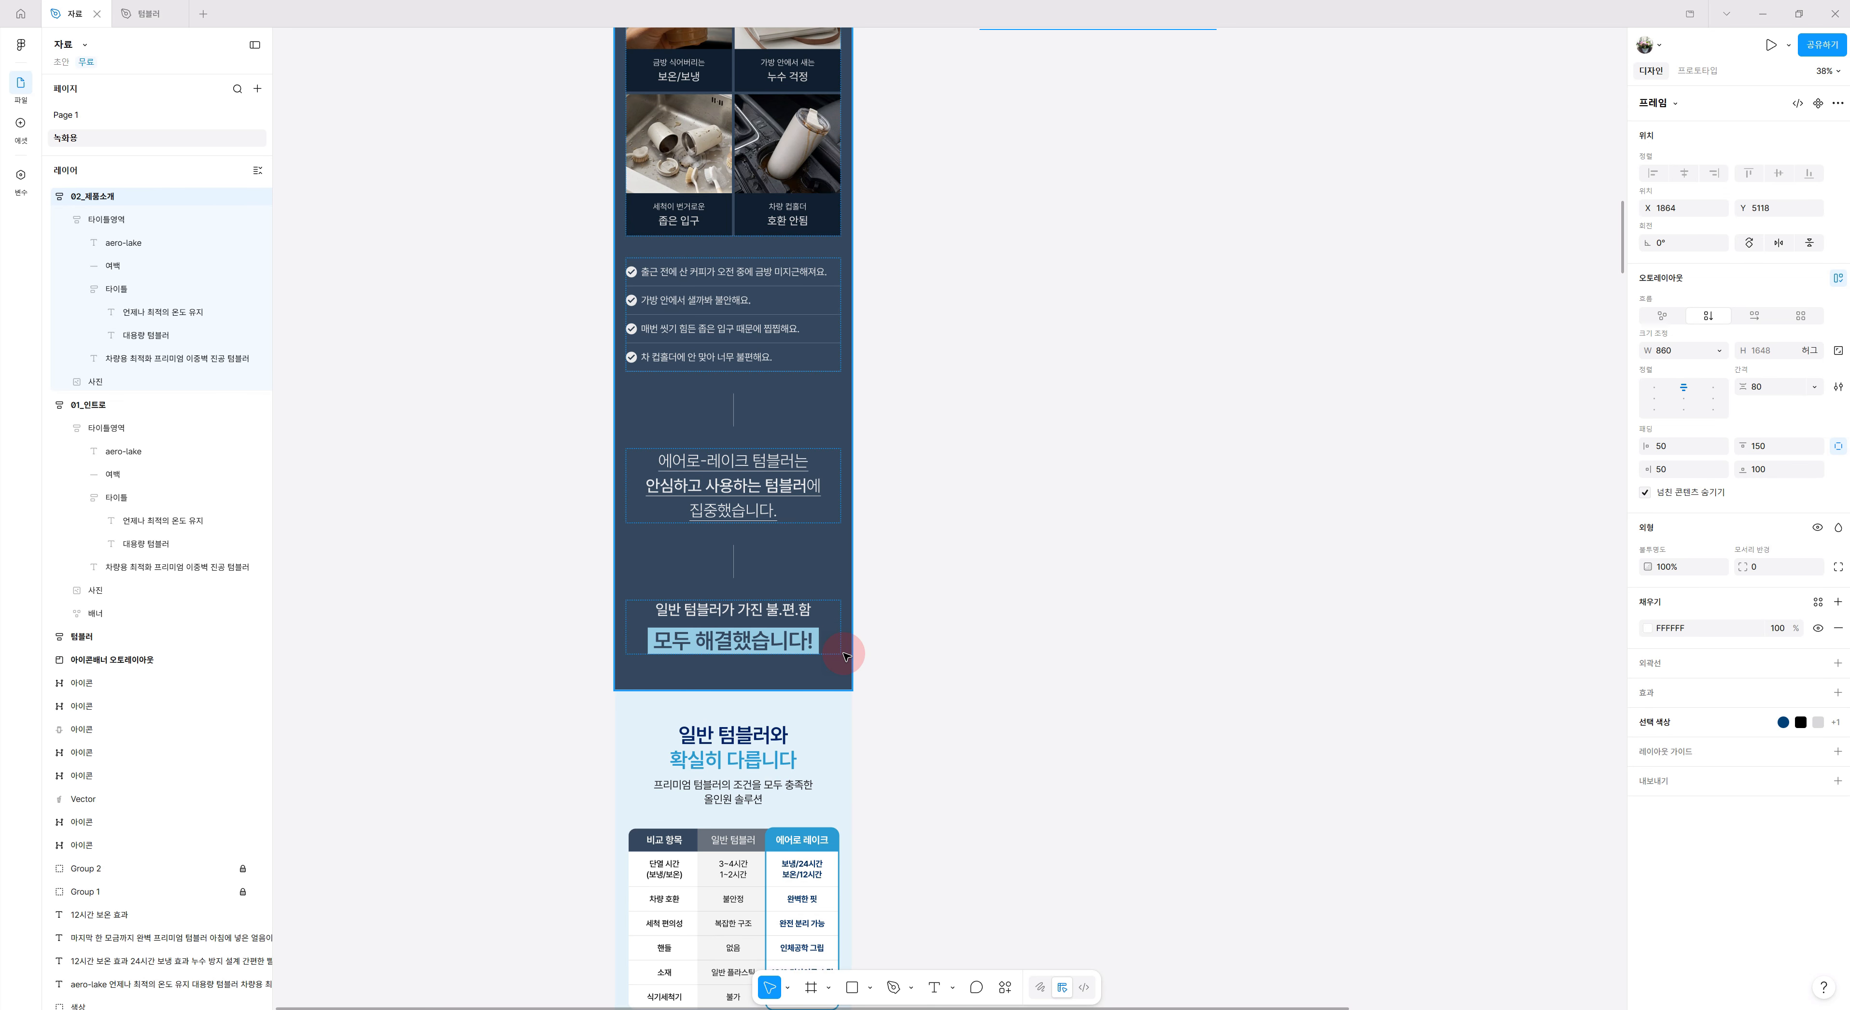
{"action": "scroll", "coordinate": [844, 655], "scroll_direction": "up", "scroll_amount": 13}
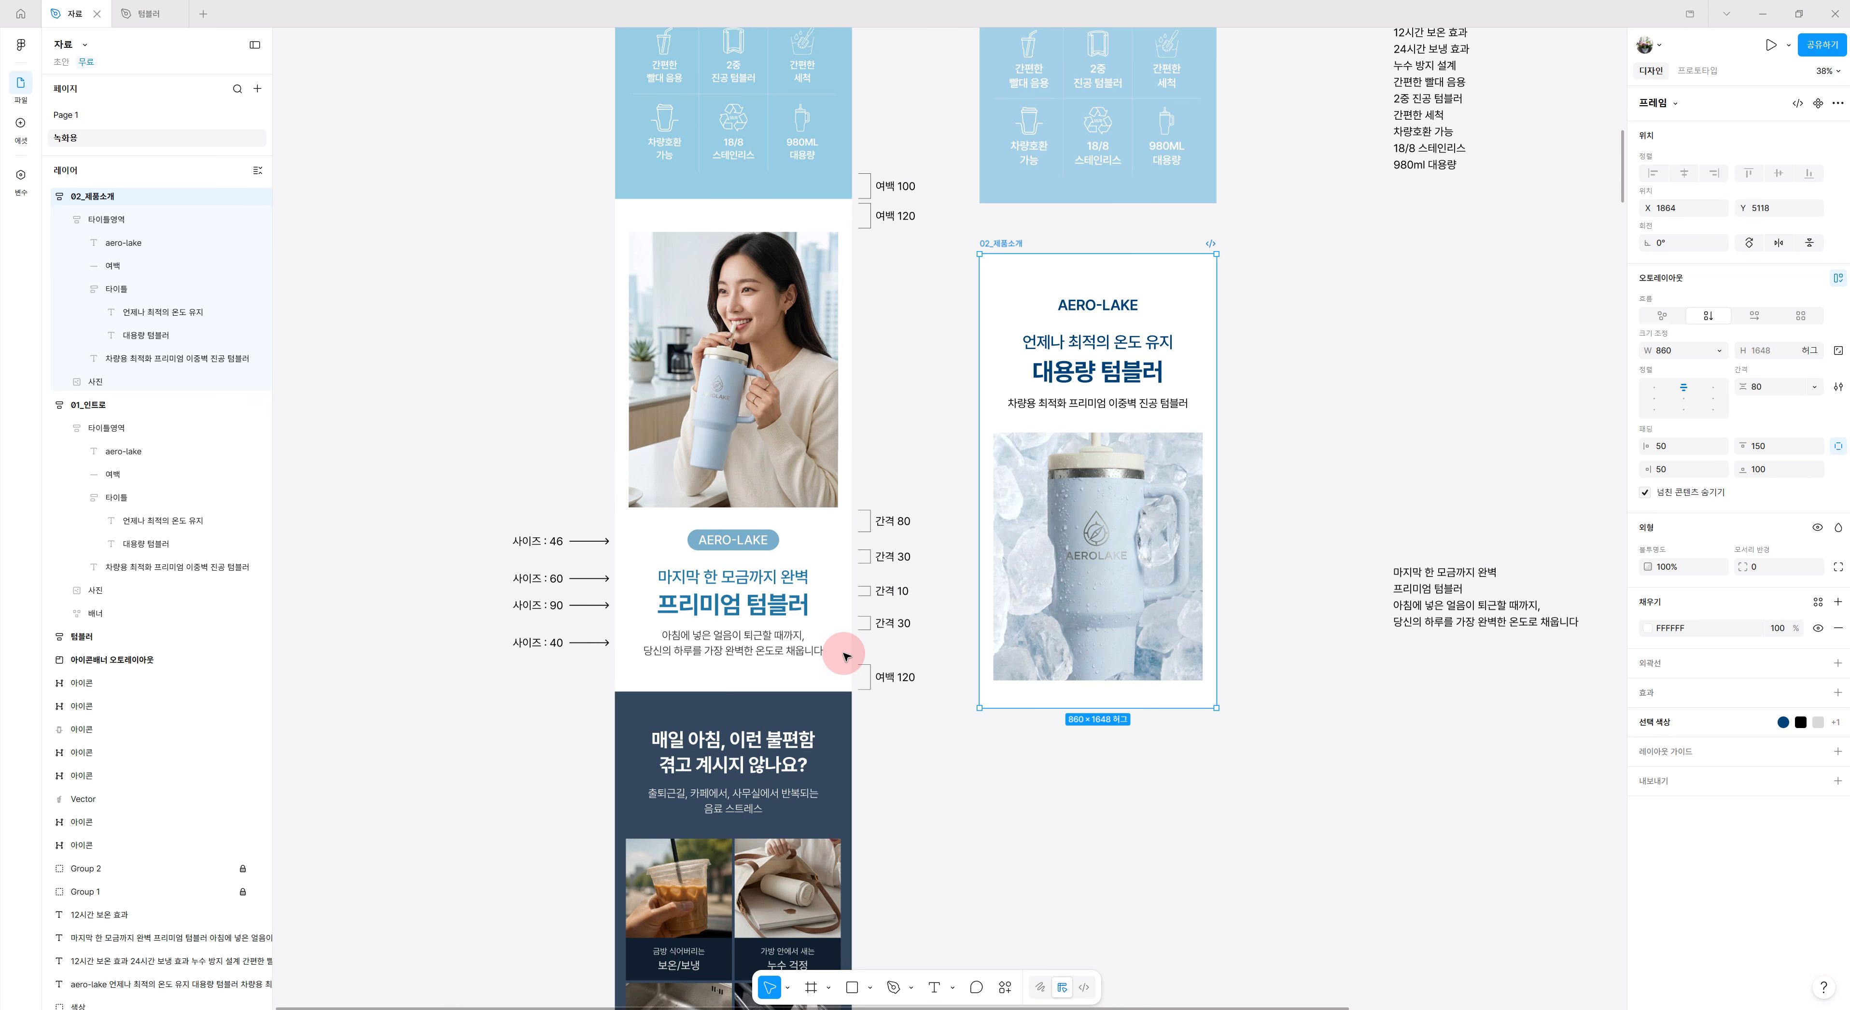
Move the 사진 image above the 타이틀영역 block within the 02_제품소개 auto layout.
{"action": "left_click", "coordinate": [1111, 383]}
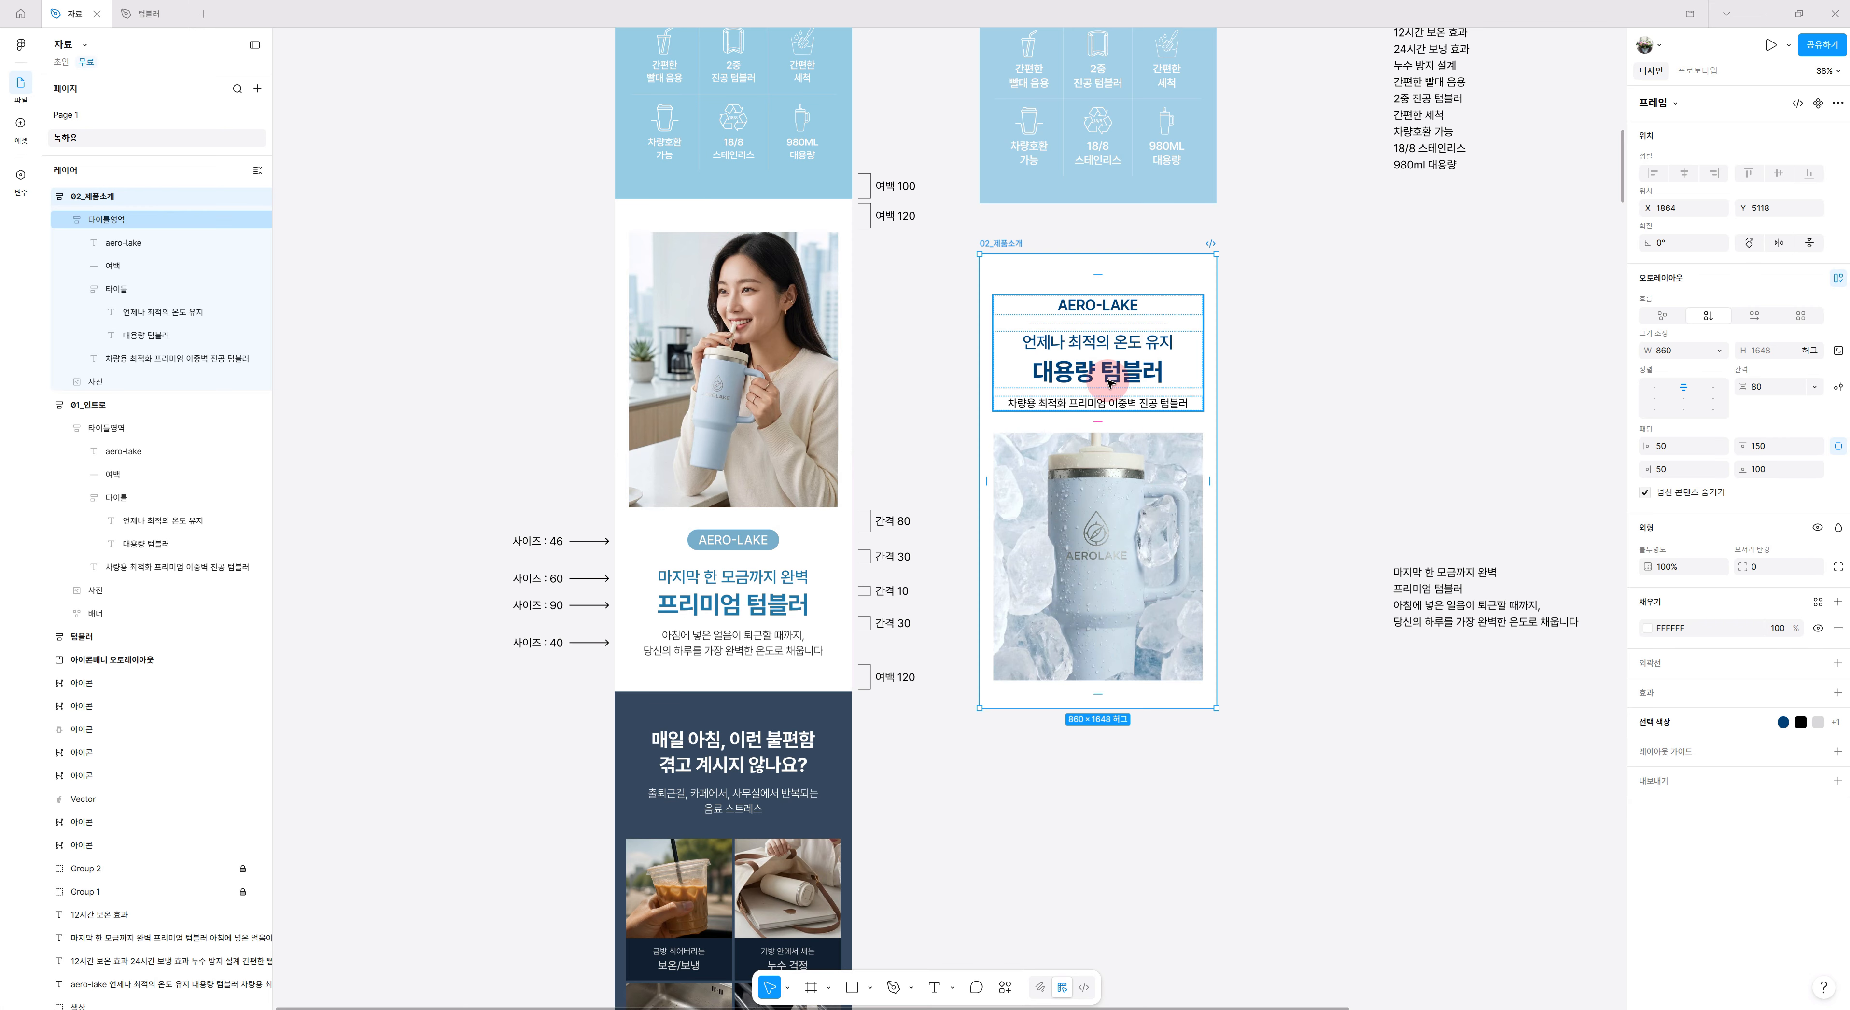
{"action": "left_click", "coordinate": [1097, 573]}
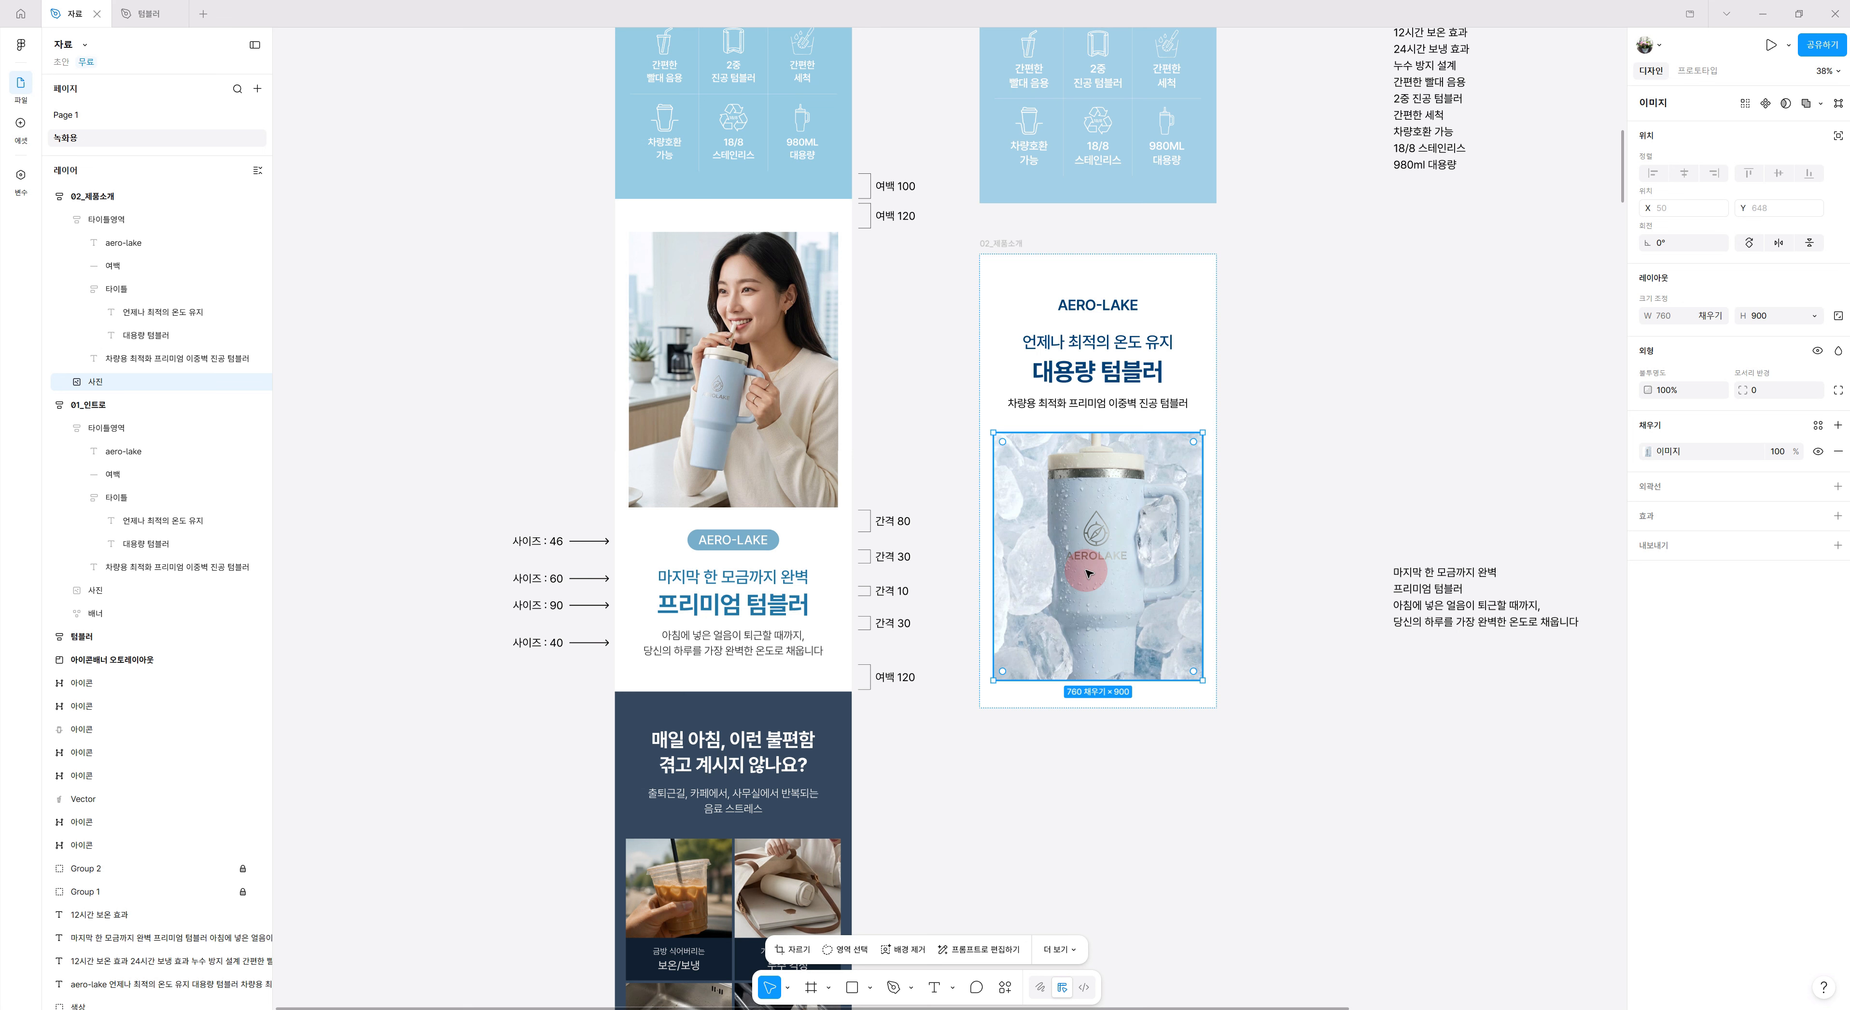
{"action": "key", "text": "Up"}
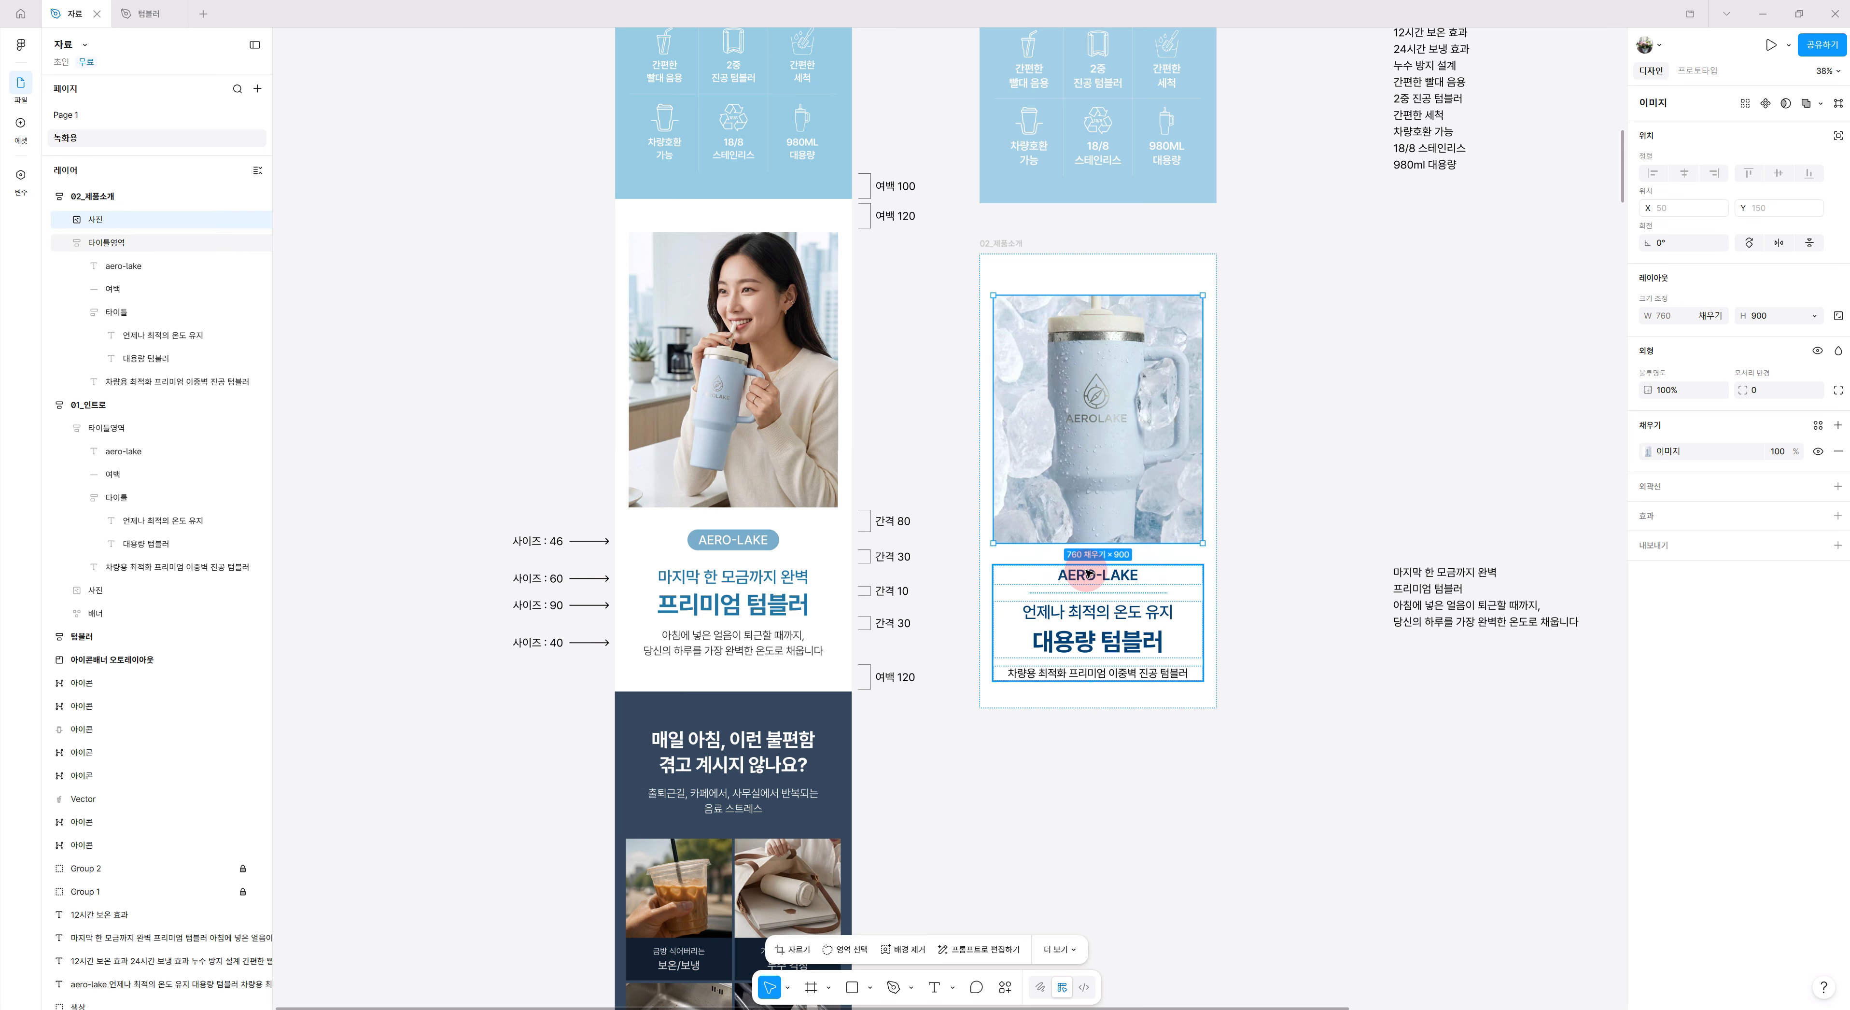
Set the height of the 사진 image in 02_제품소개 to 1000.
{"action": "left_click", "coordinate": [1004, 243]}
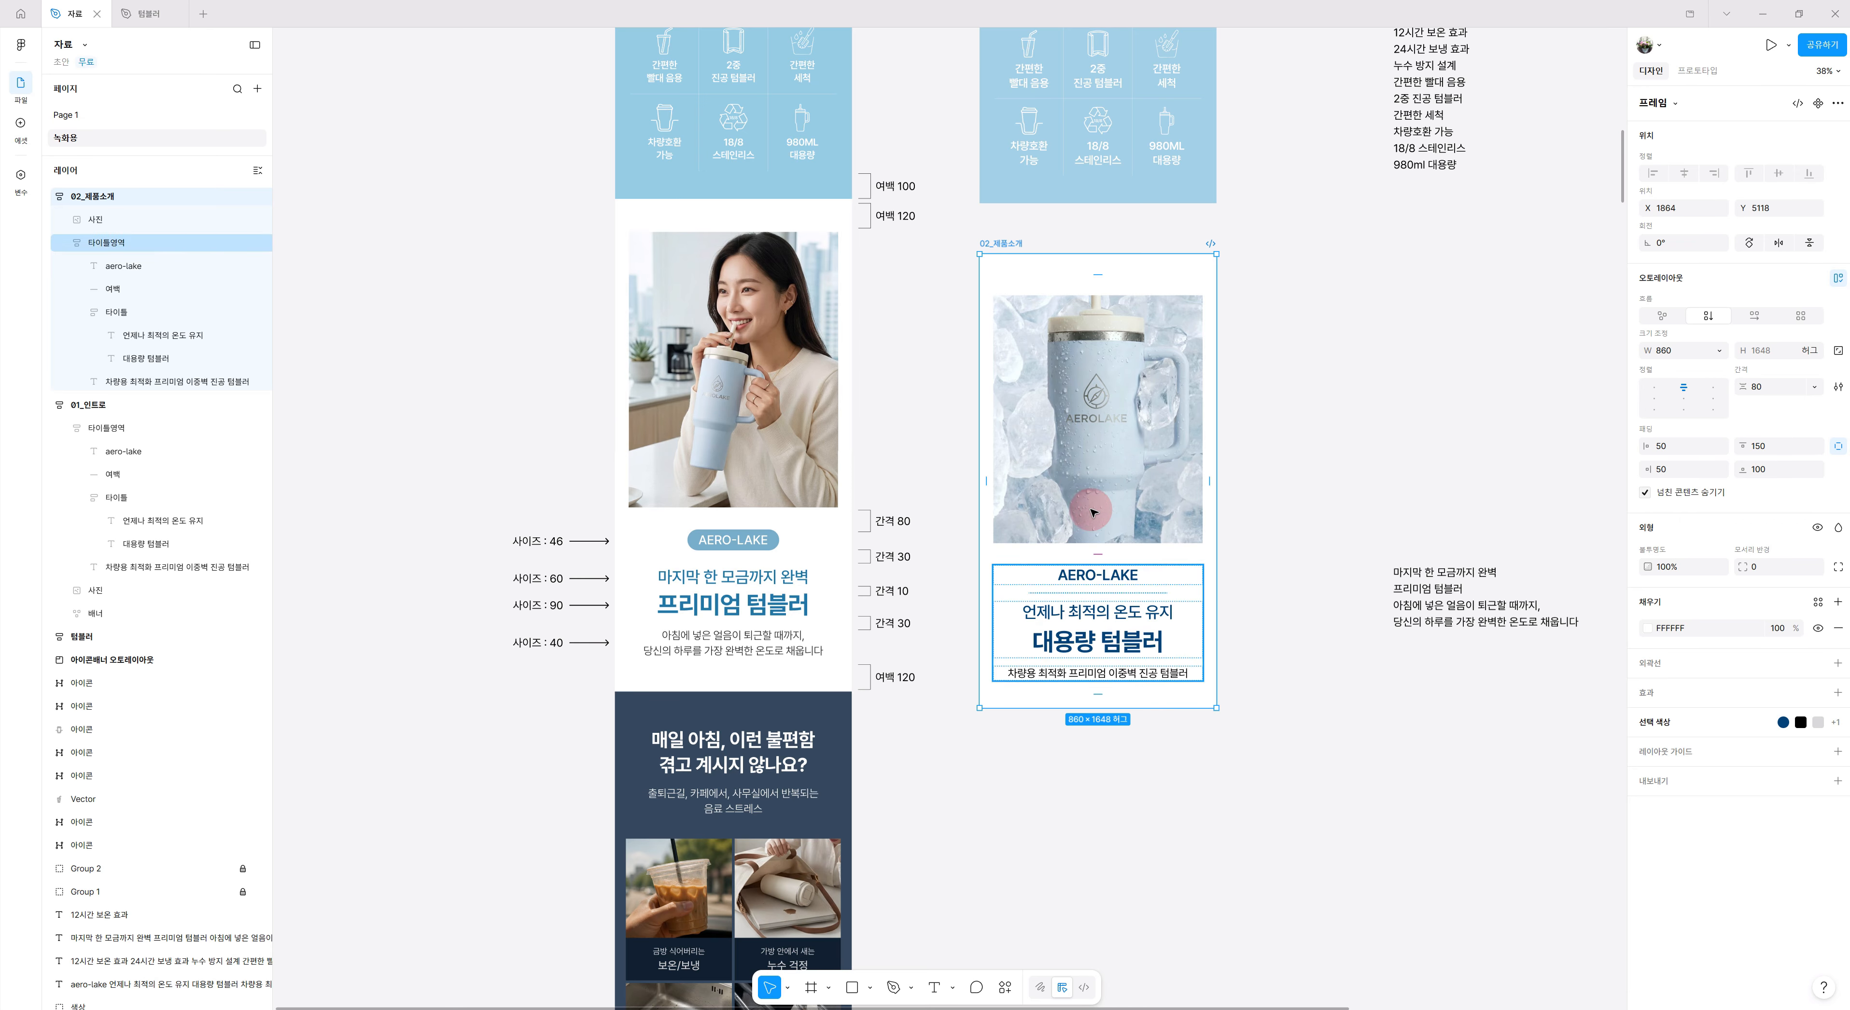
{"action": "left_click", "coordinate": [1118, 450]}
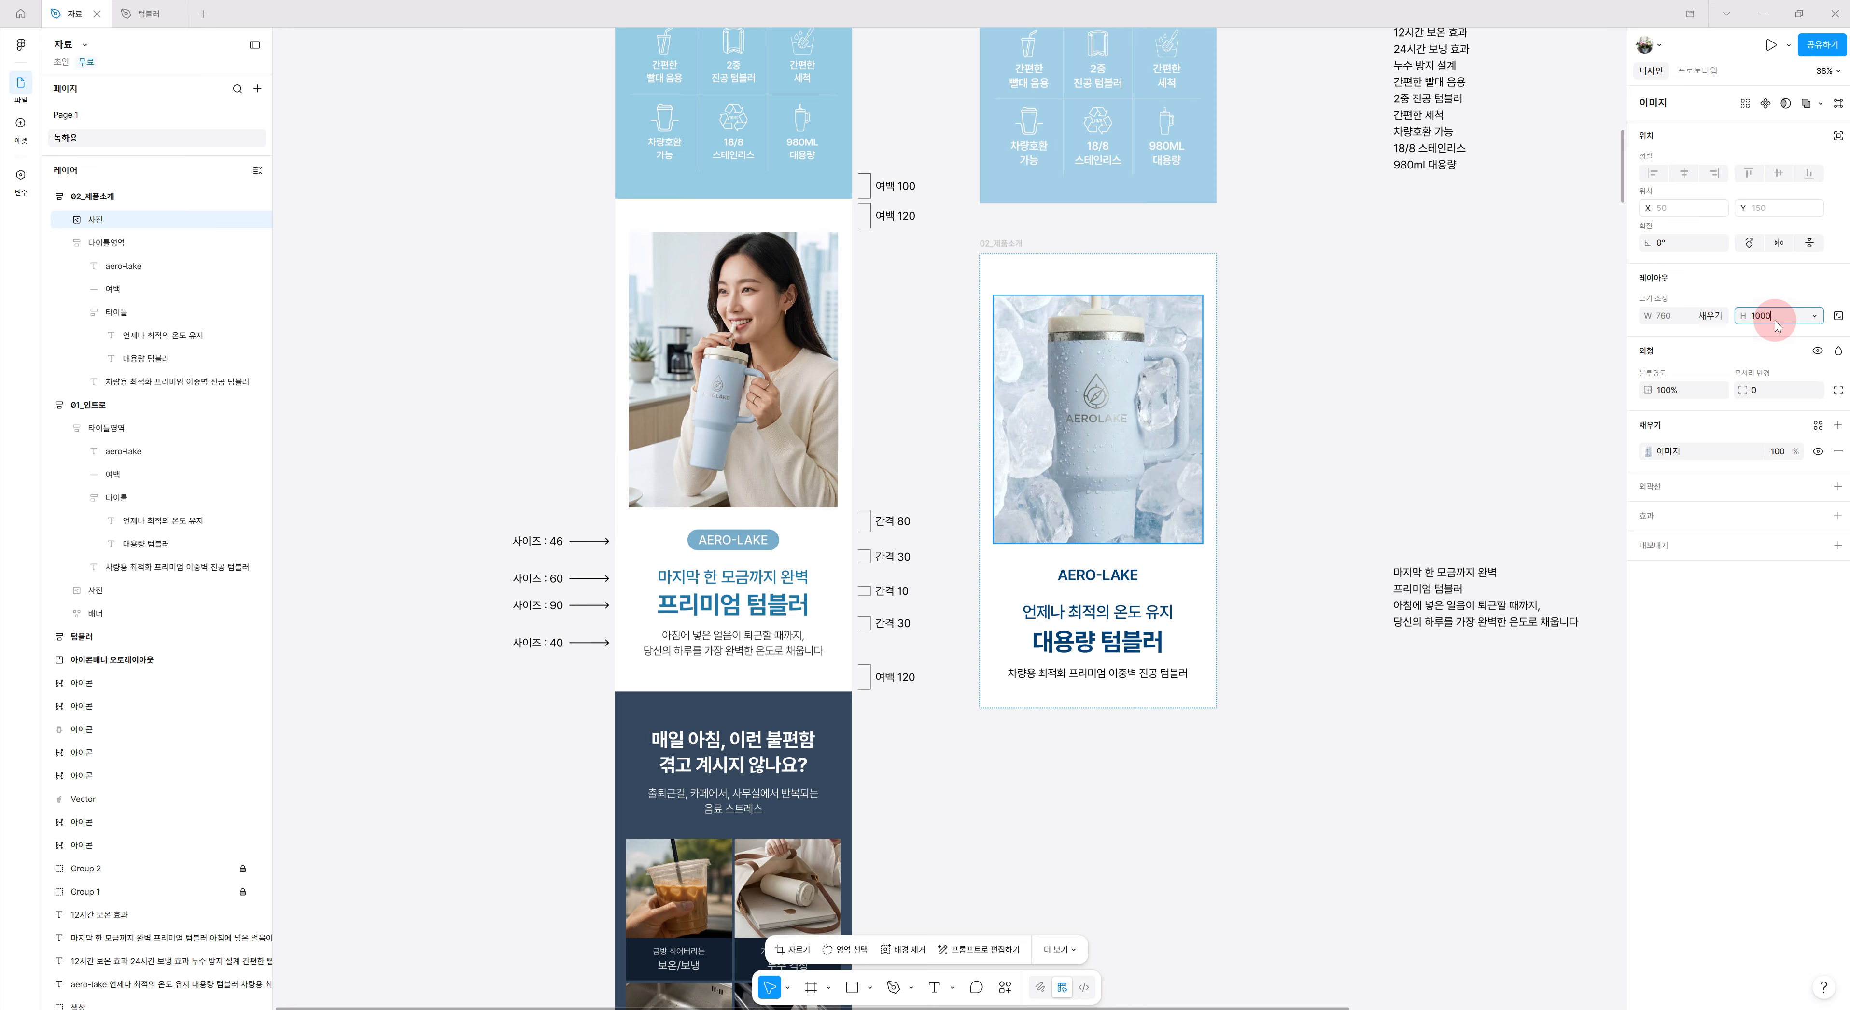
{"action": "key", "text": "Return"}
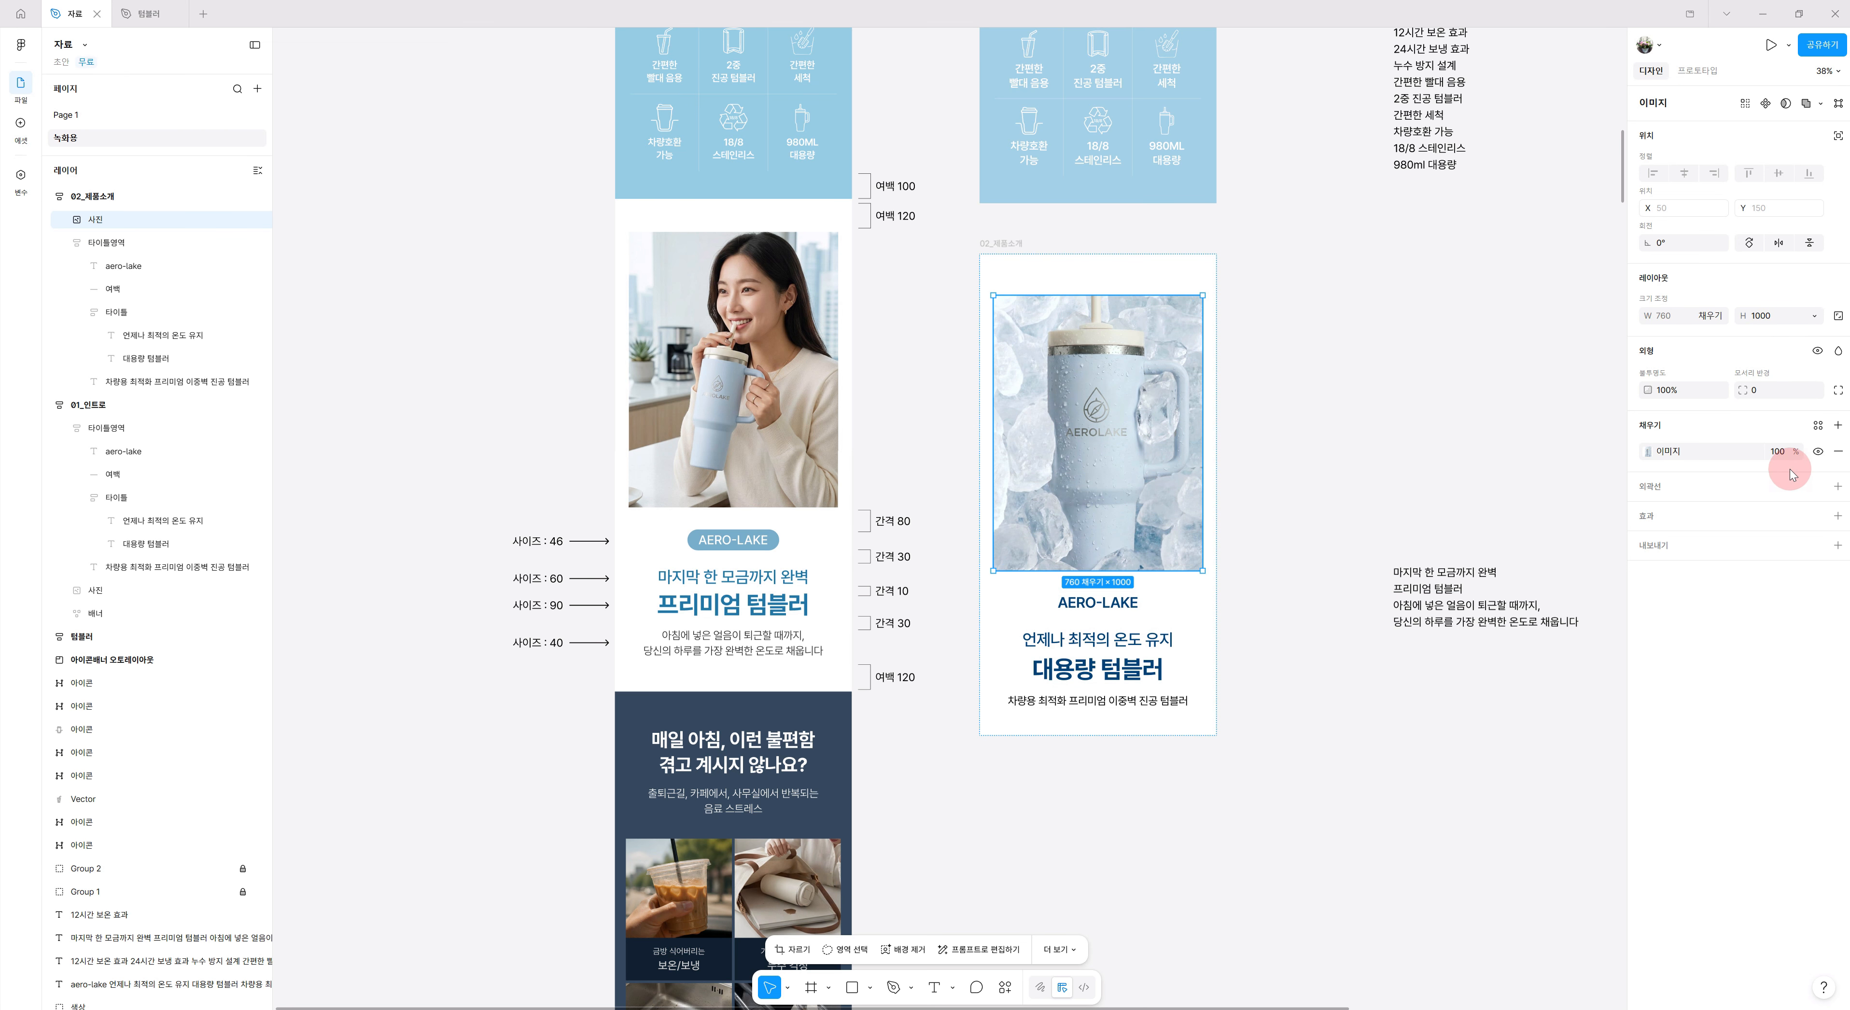
Replace the 사진 layer's image fill in 02_제품소개 with the file 02 from the 텀블러이미지 folder.
{"action": "left_click", "coordinate": [1647, 451]}
{"action": "mouse_move", "coordinate": [1537, 607]}
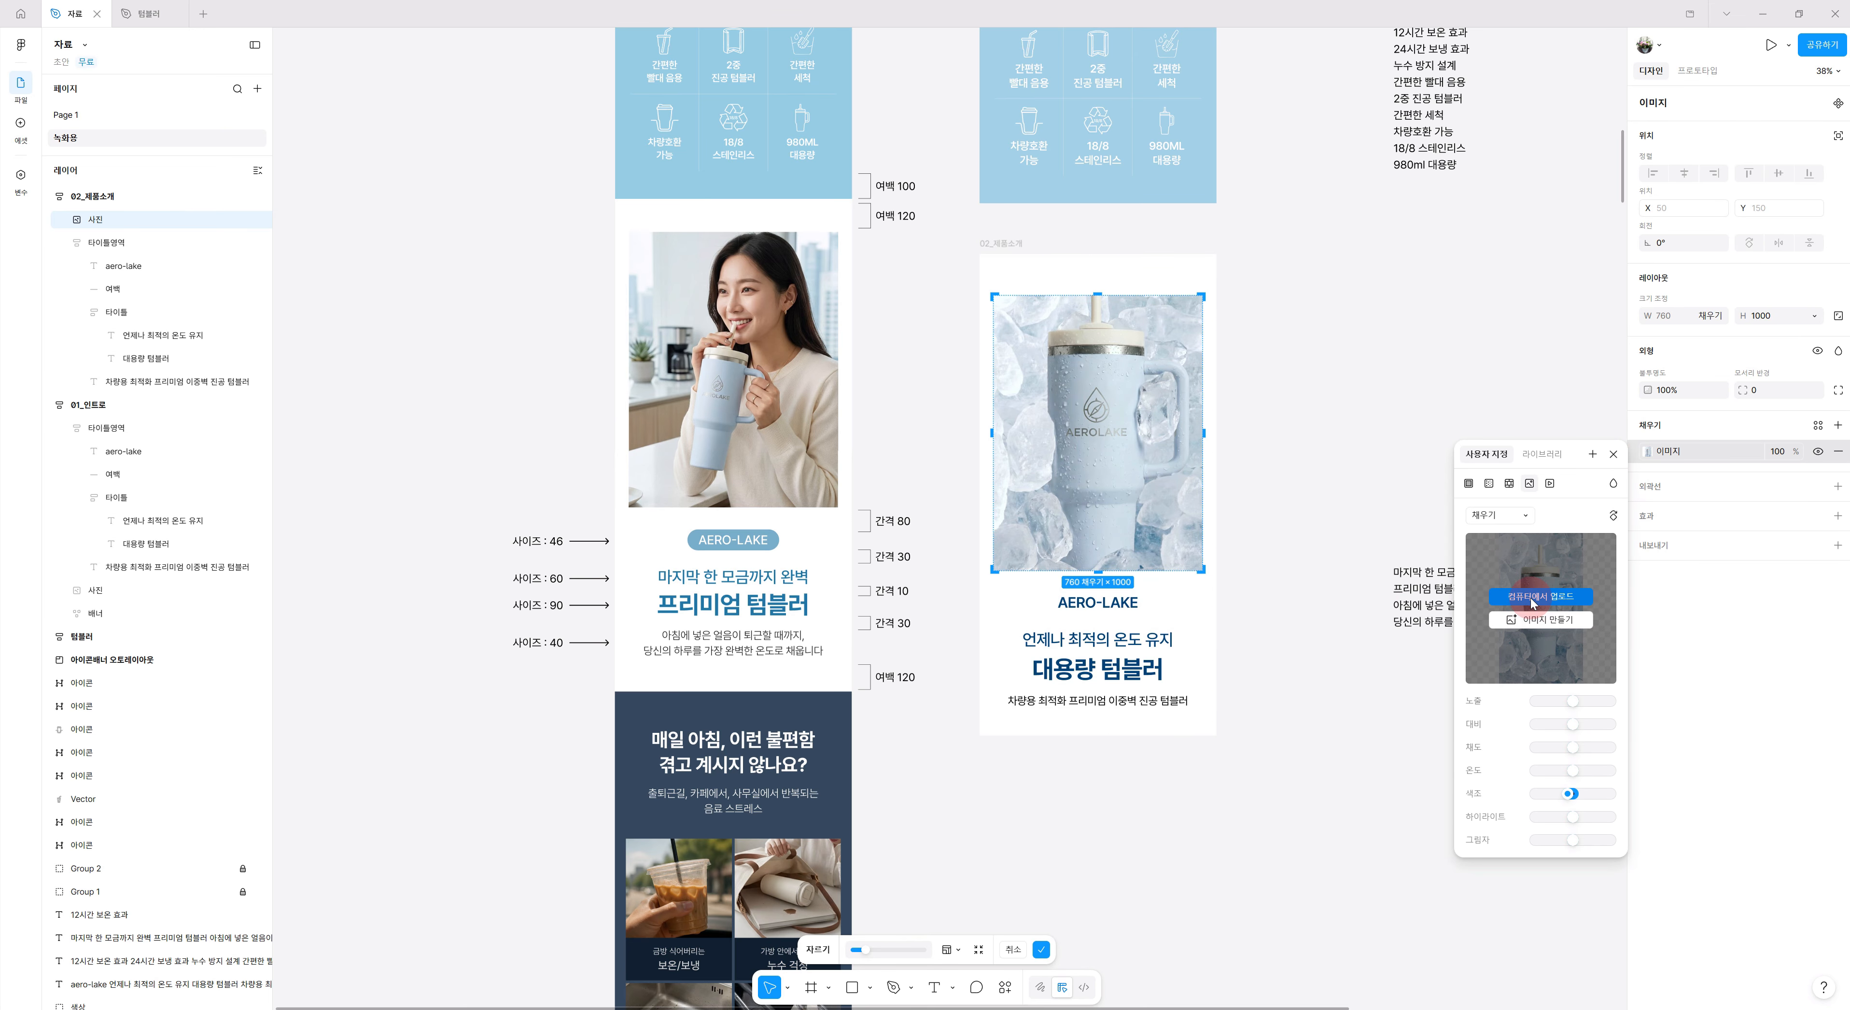
{"action": "left_click", "coordinate": [1531, 602]}
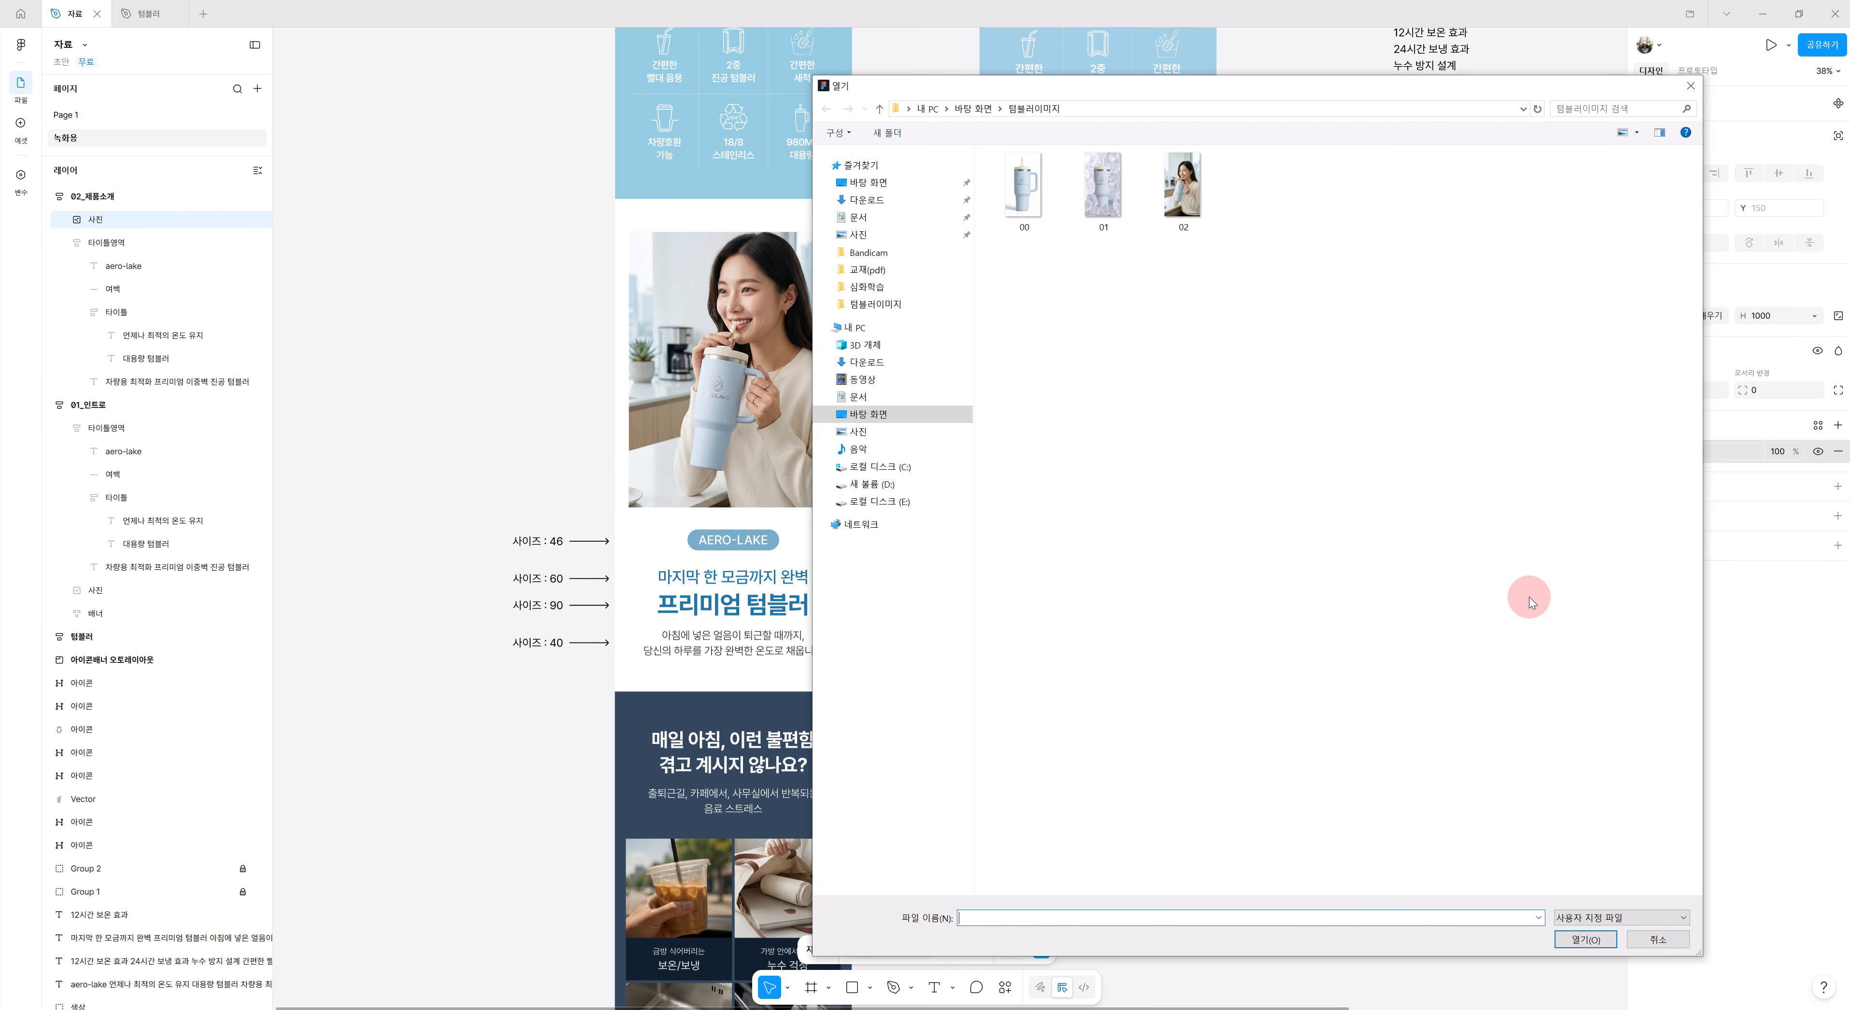
{"action": "double_click", "coordinate": [1176, 200]}
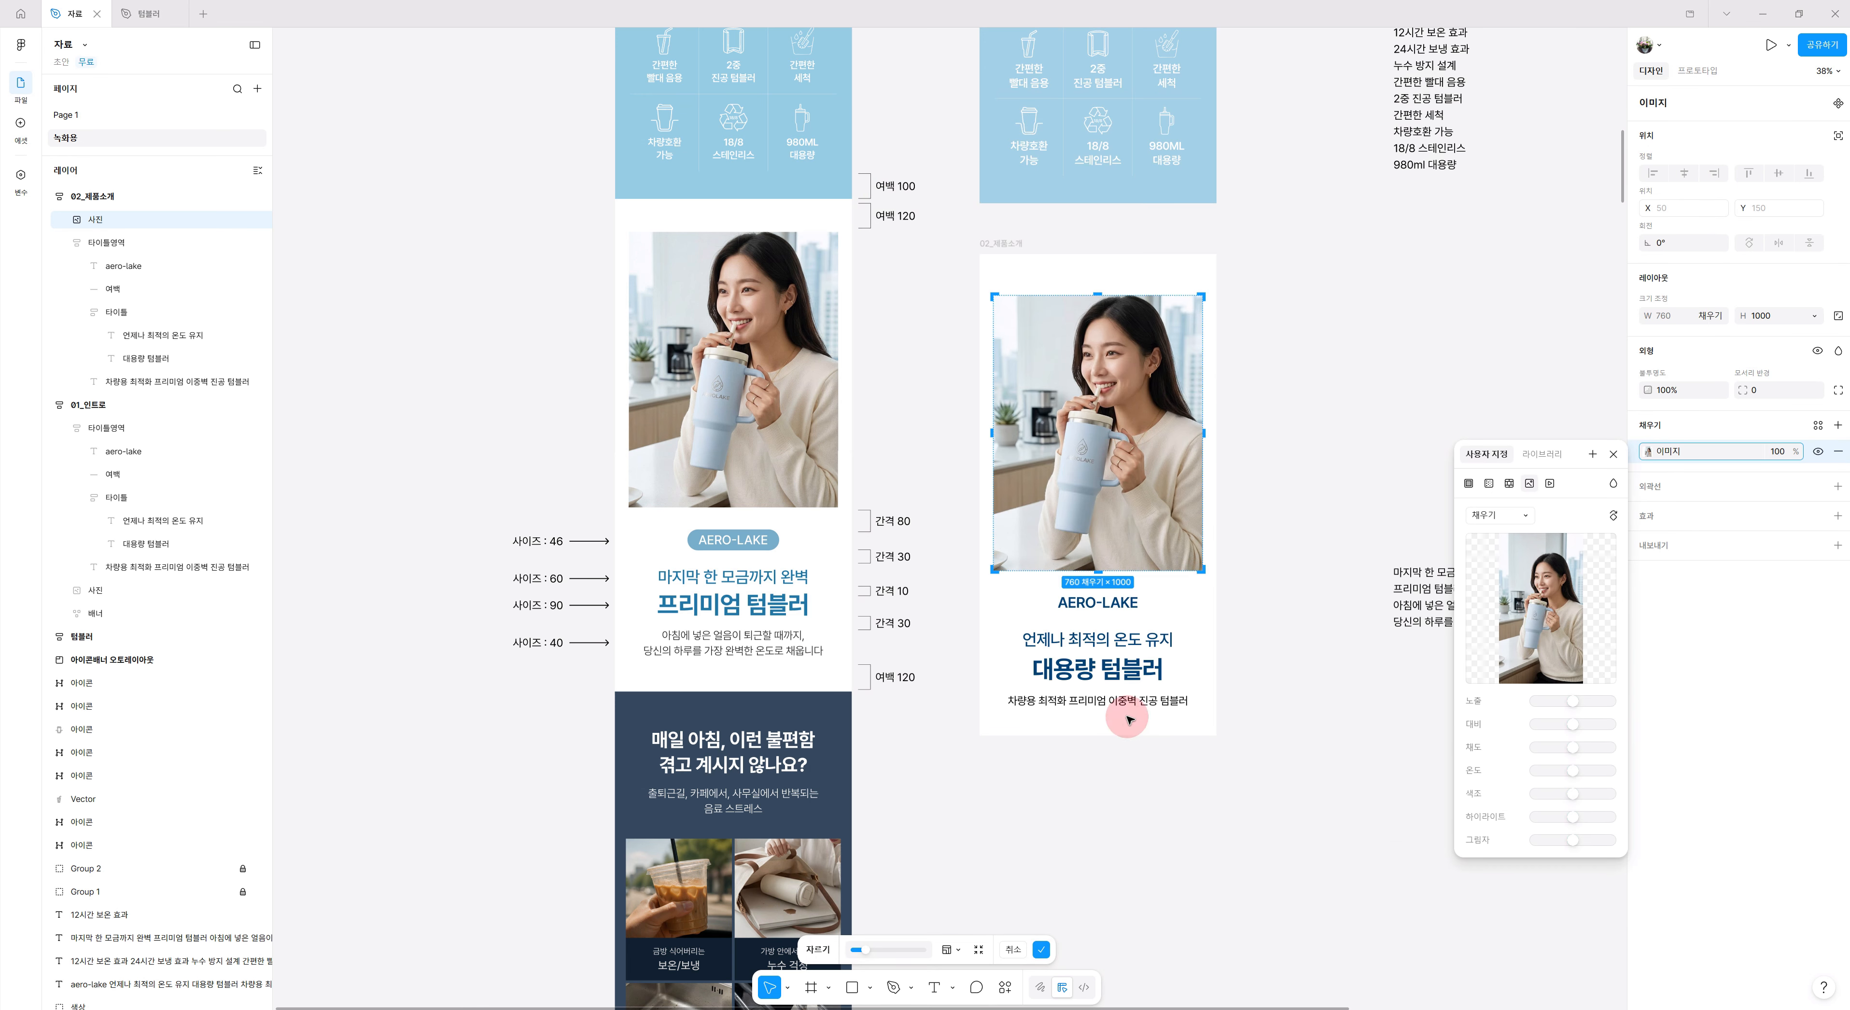
{"action": "key", "text": "Return"}
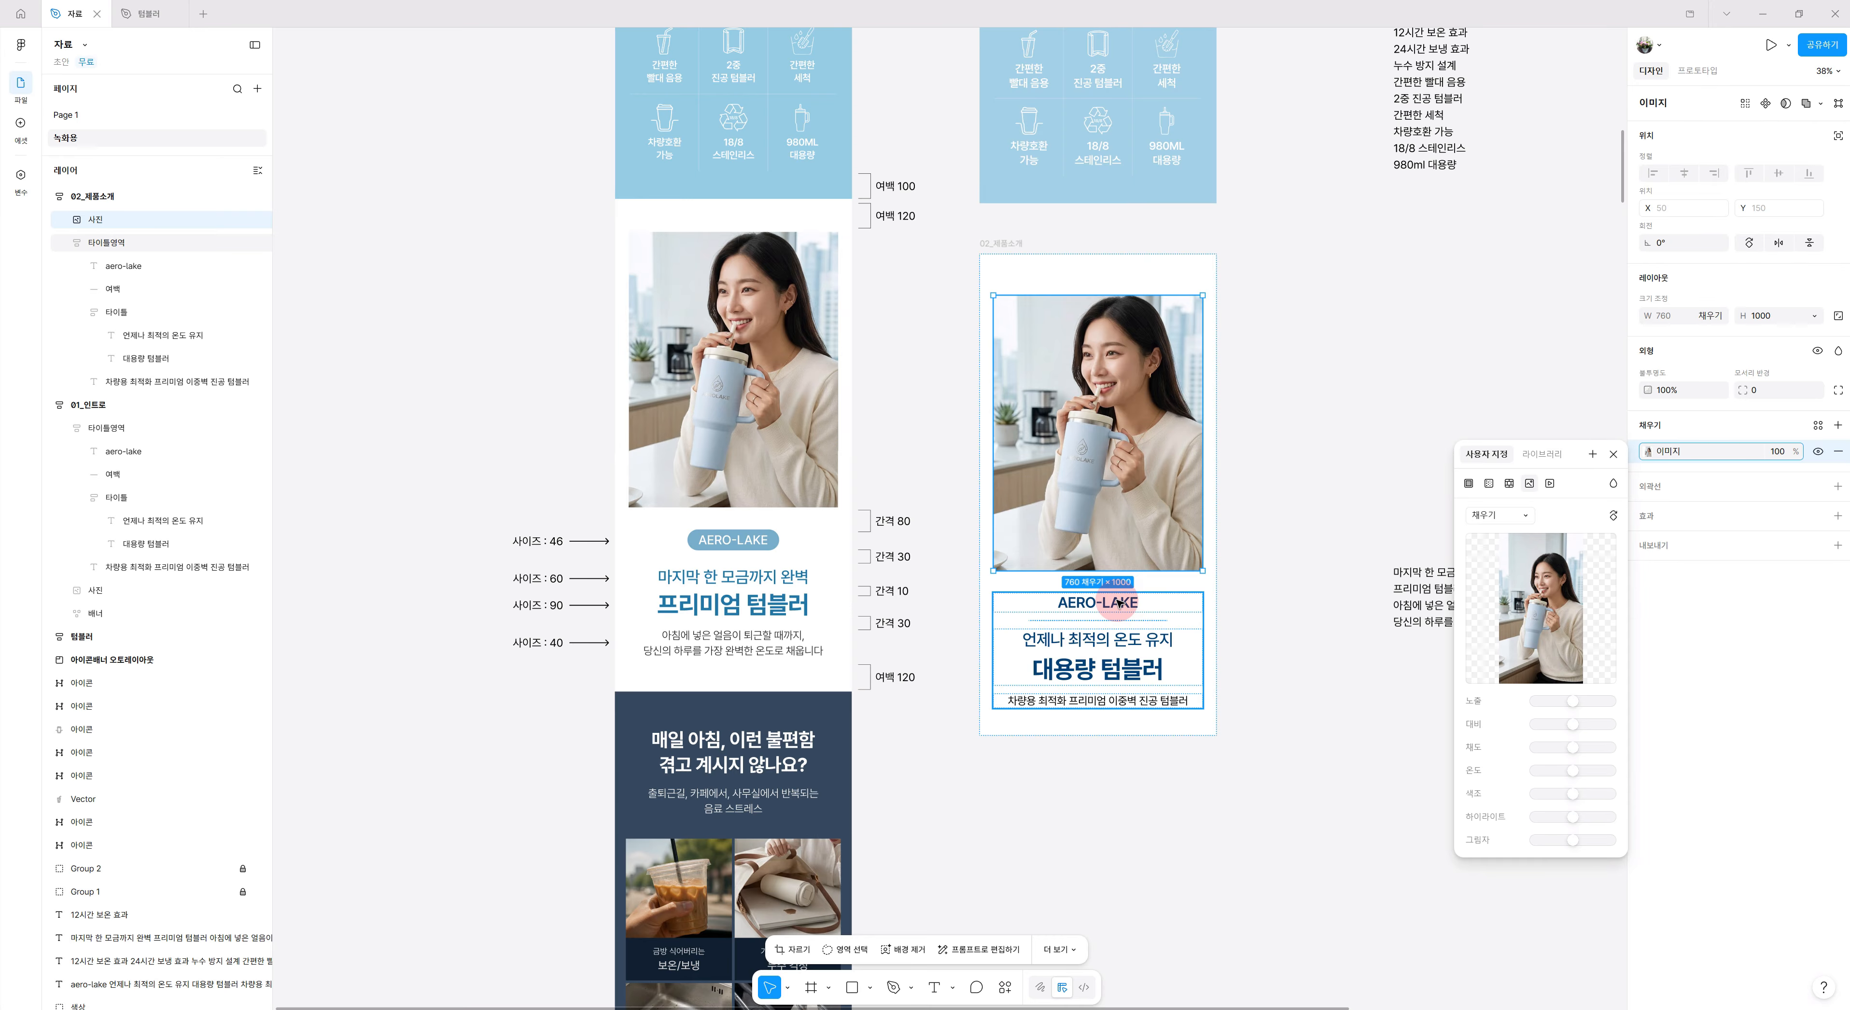
Wrap the AERO-LAKE text in 02_제품소개 in an auto layout frame and rename it 라운드박스.
{"action": "double_click", "coordinate": [1118, 604]}
{"action": "scroll", "coordinate": [1141, 650], "scroll_direction": "down", "scroll_amount": 1}
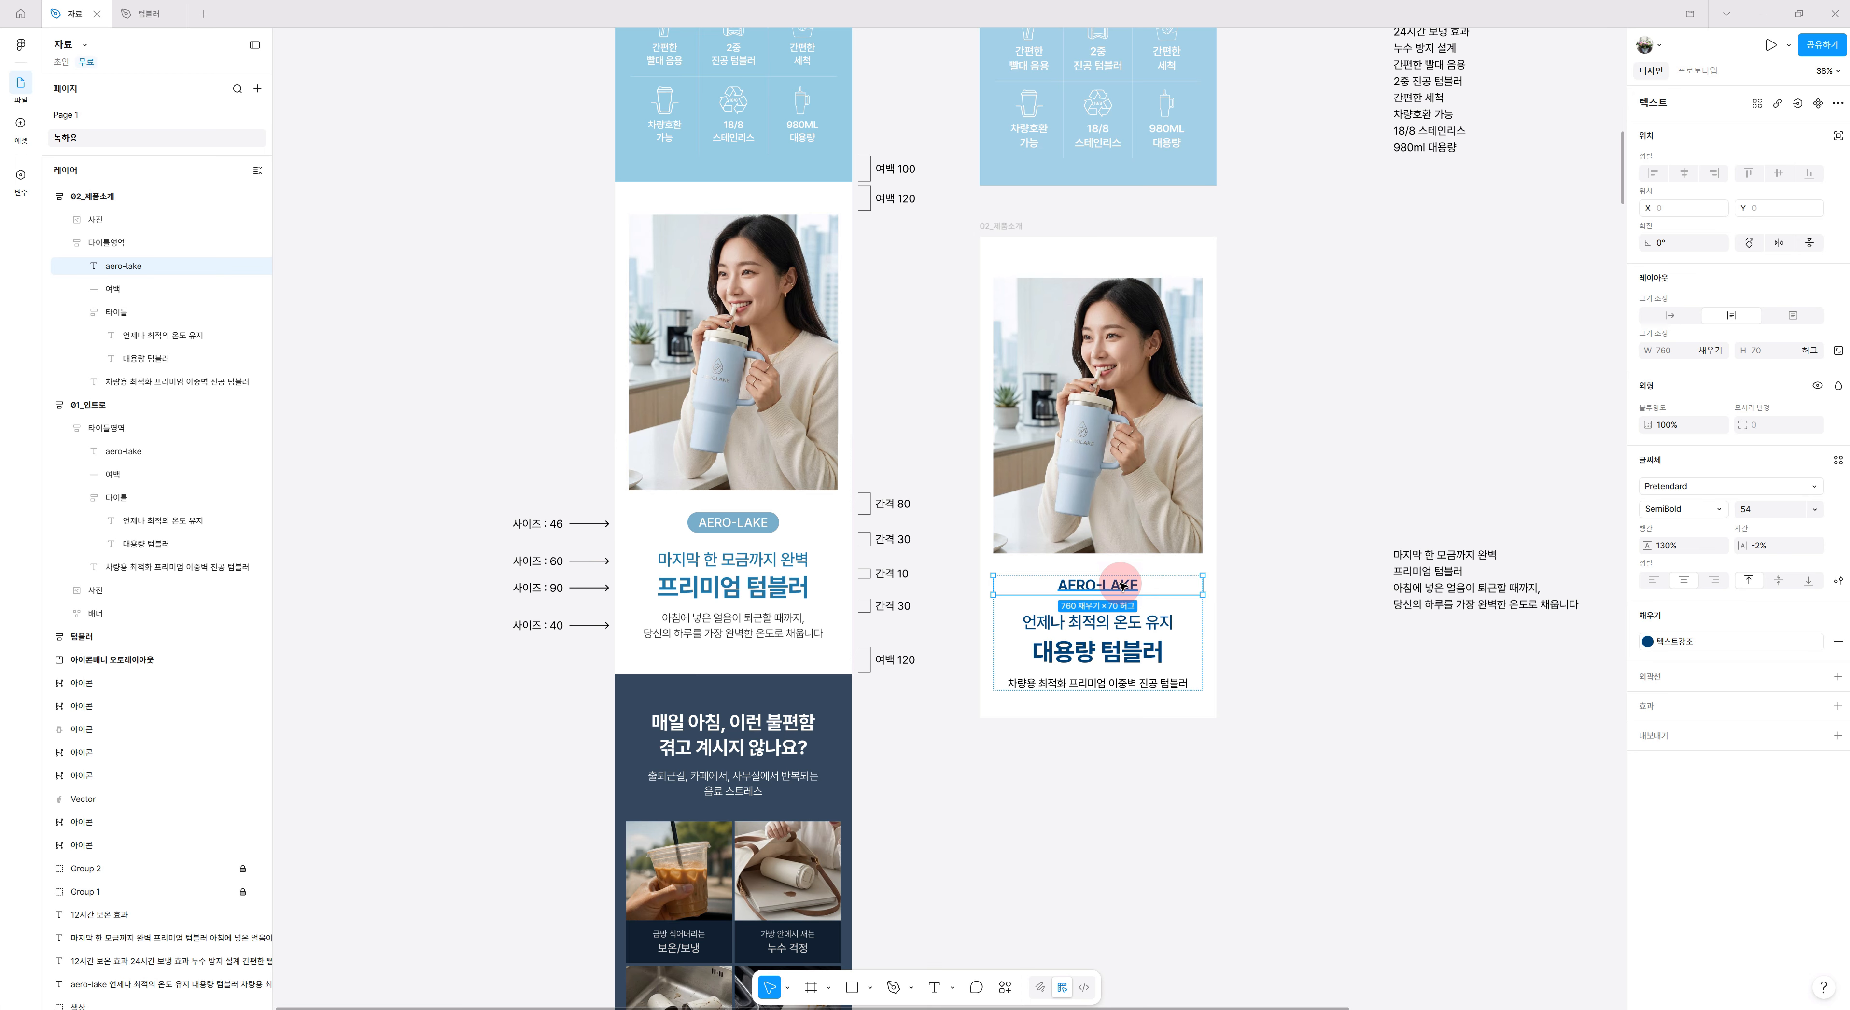
{"action": "key", "text": "shift+a"}
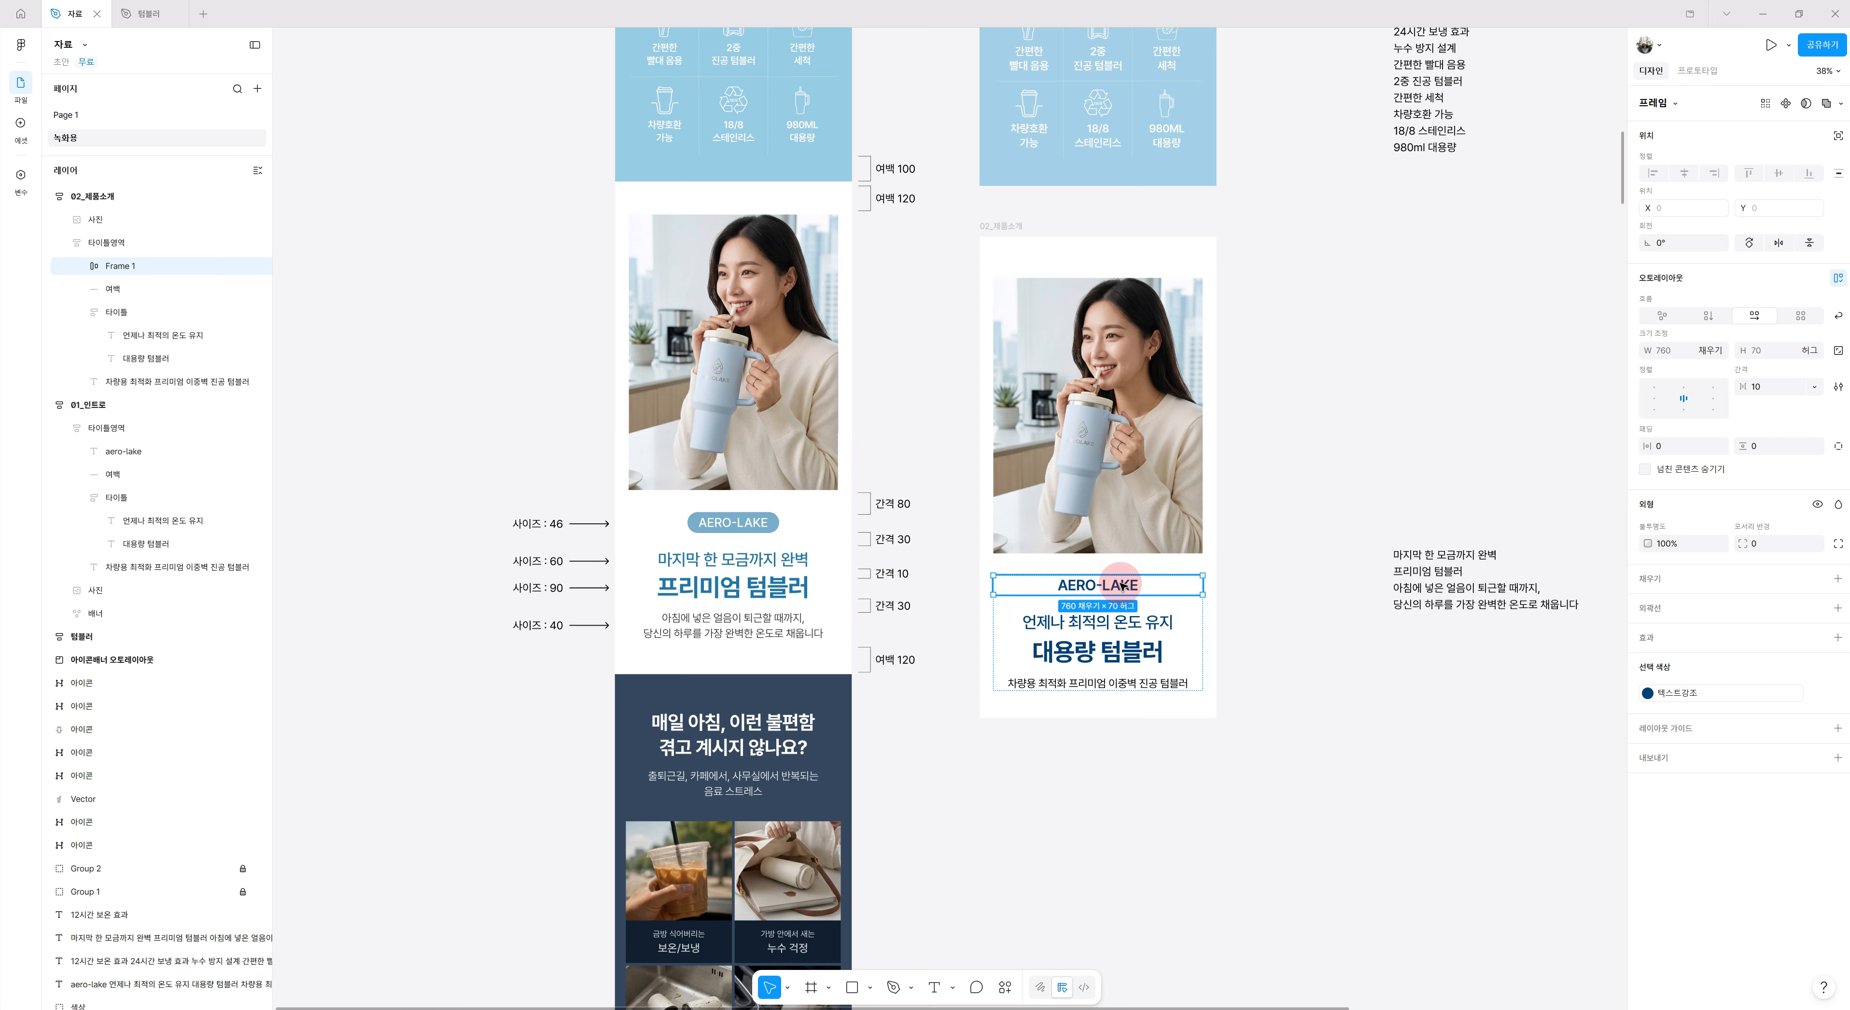
{"action": "double_click", "coordinate": [117, 266]}
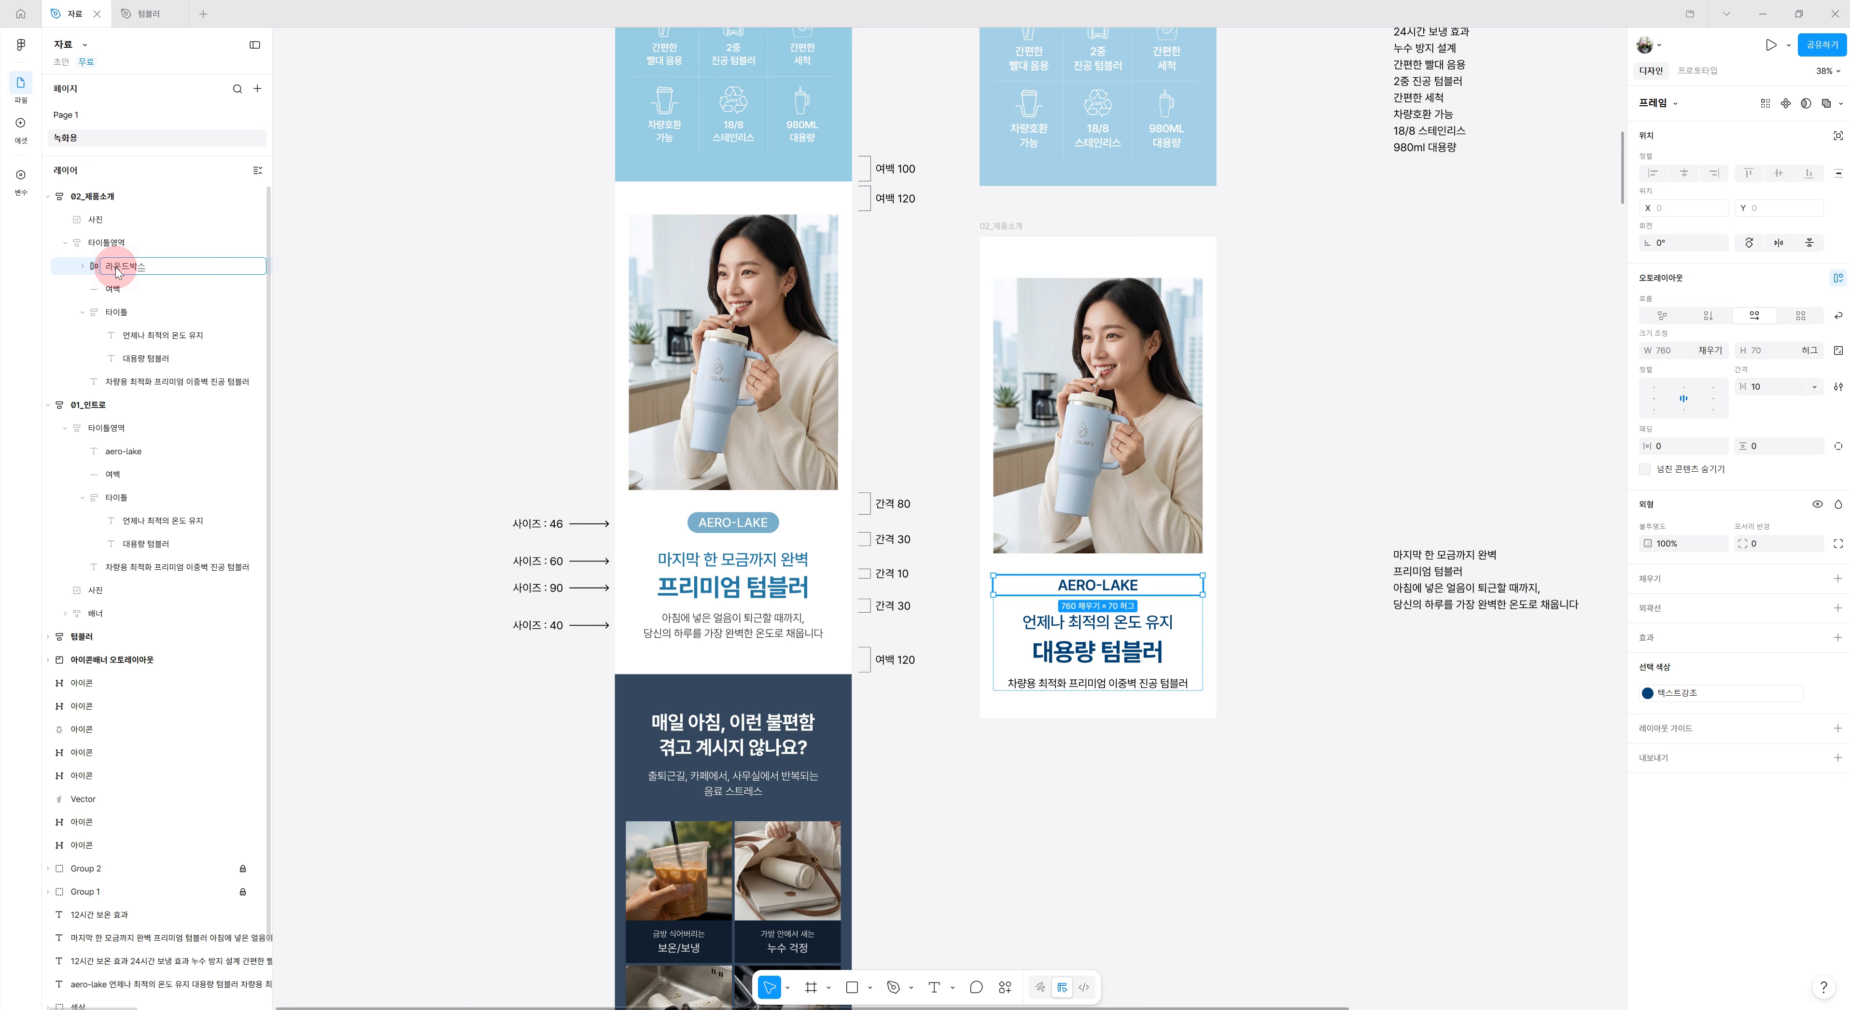
{"action": "type", "text": "라운드박스"}
{"action": "key", "text": "Return"}
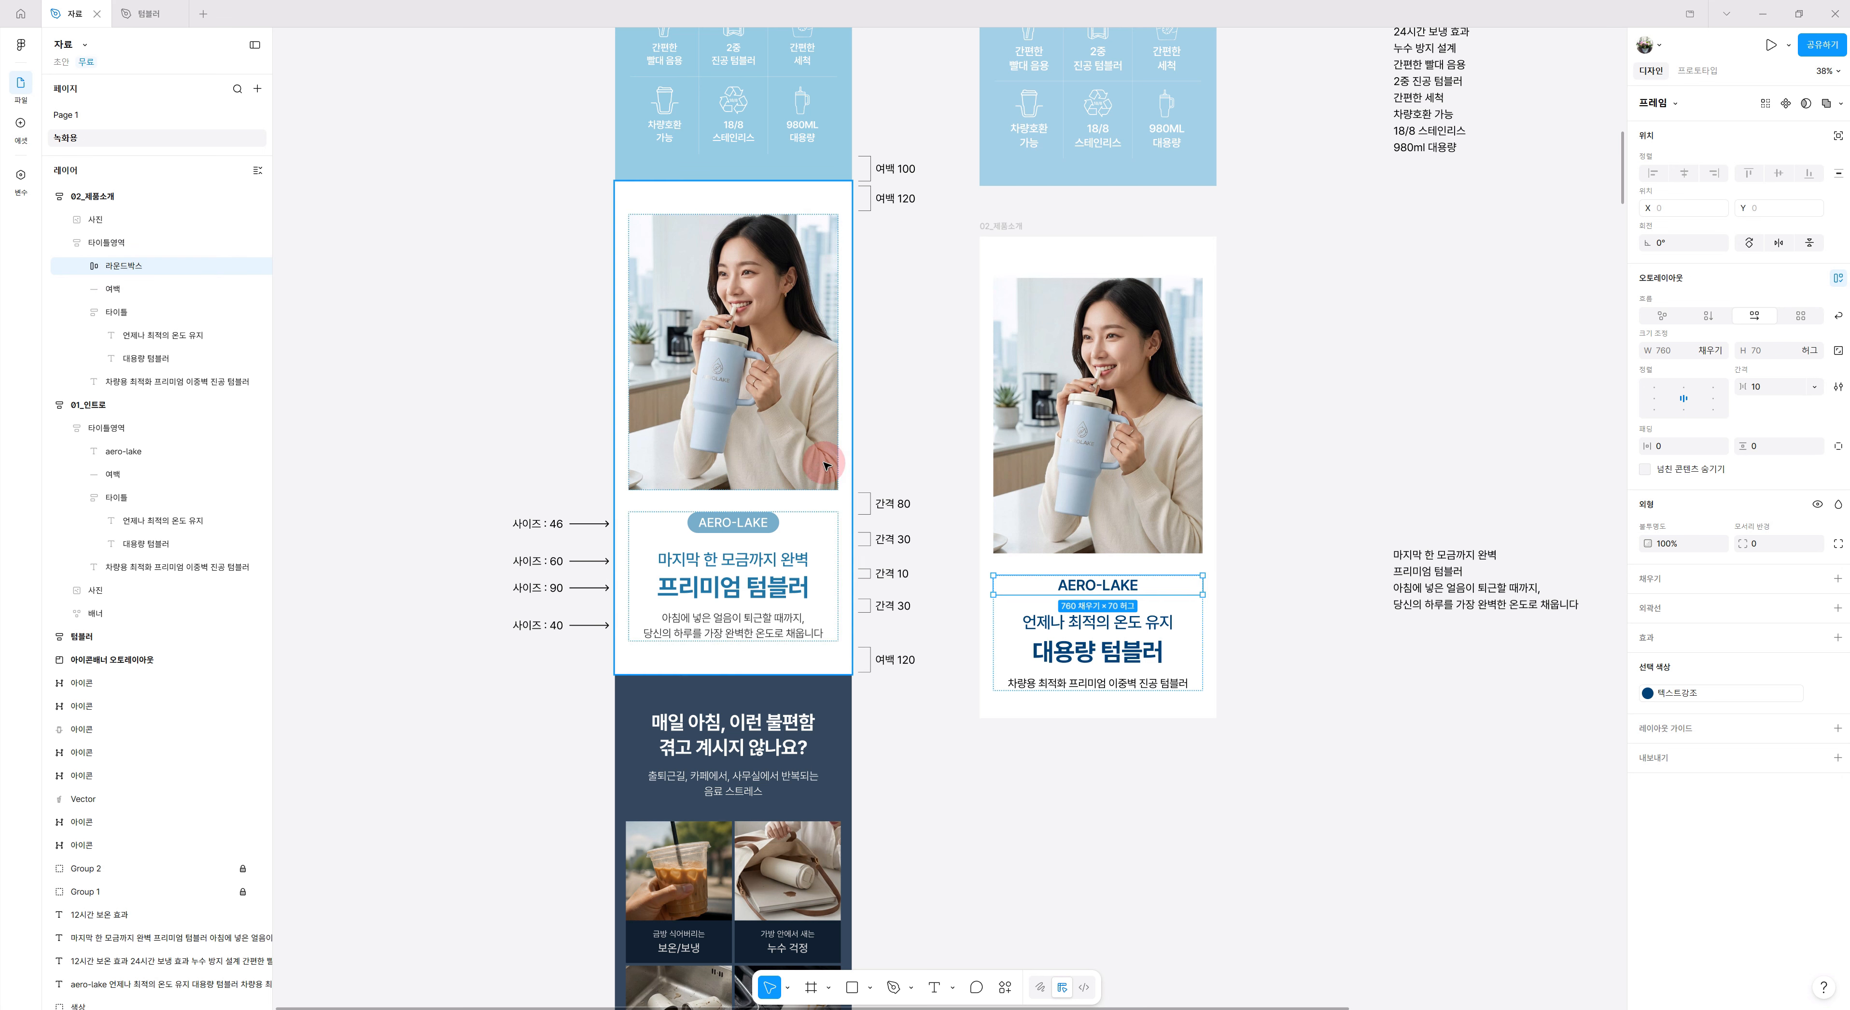
Add a fill to 라운드박스 using the light blue A3D0E5 sampled from the icon banner of the section above.
{"action": "left_click", "coordinate": [1668, 586]}
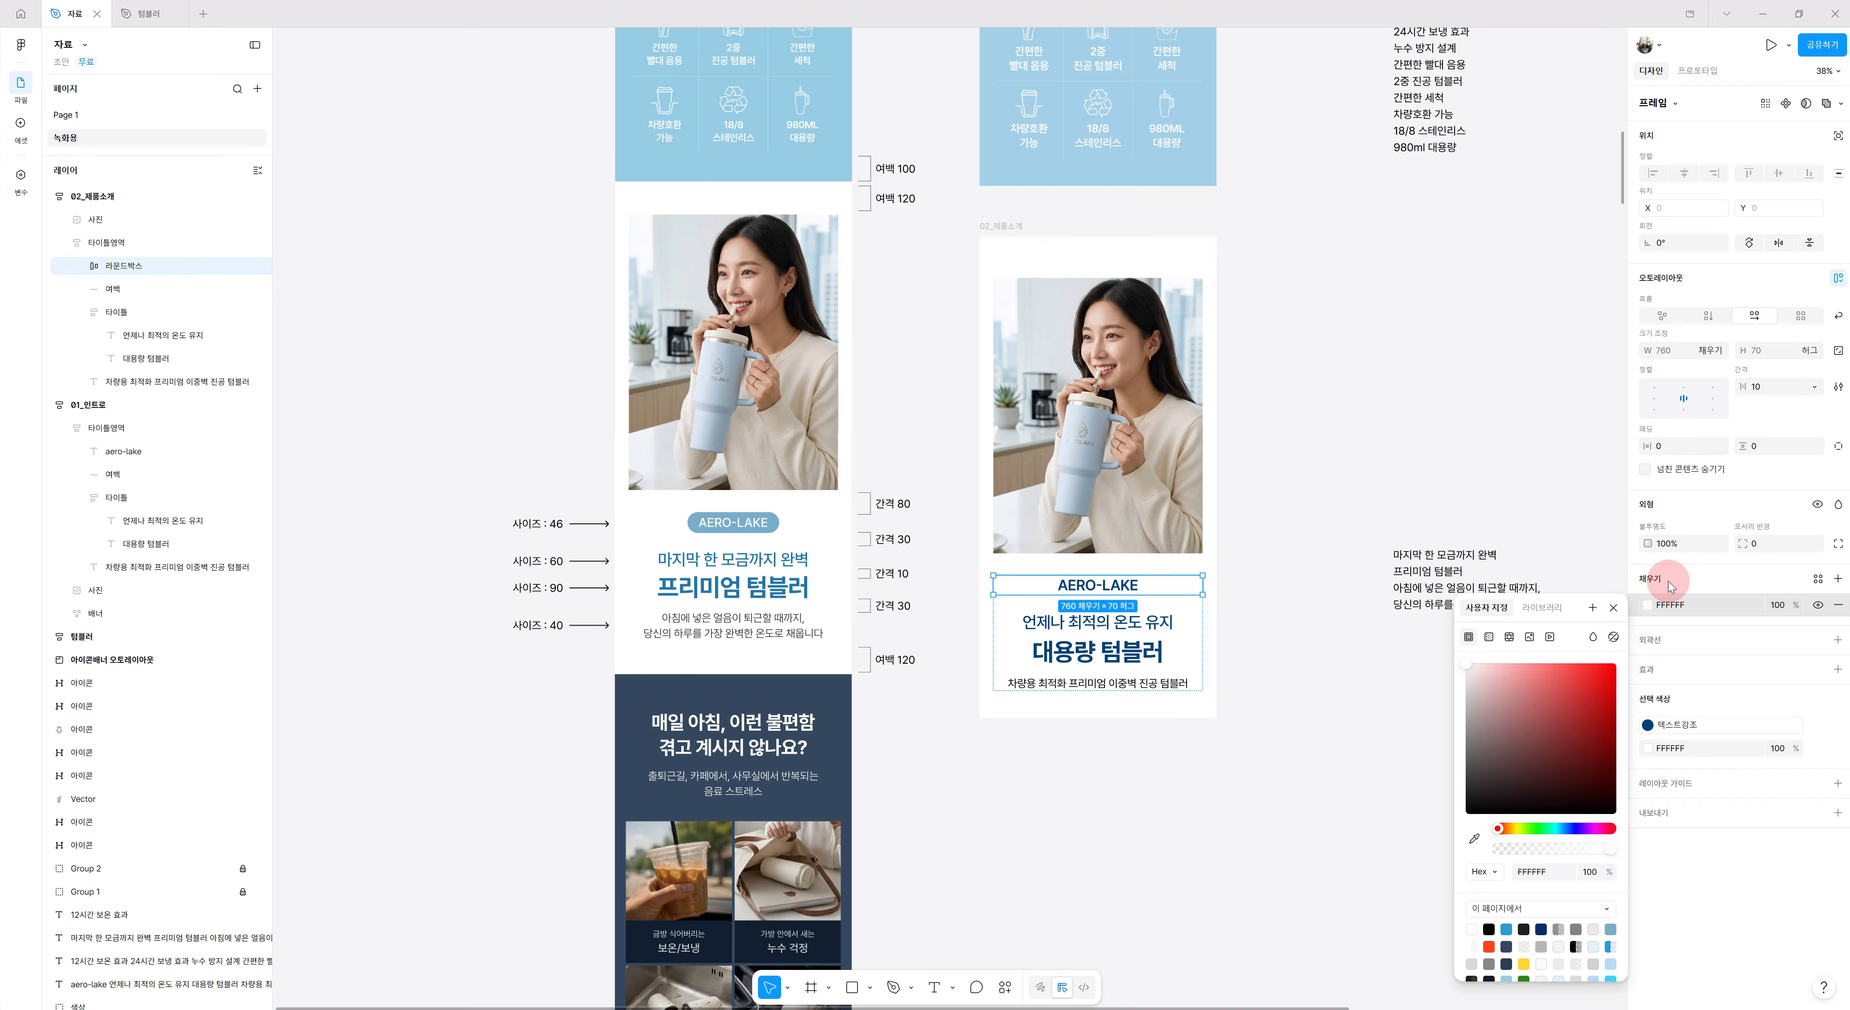
{"action": "left_click", "coordinate": [1471, 839]}
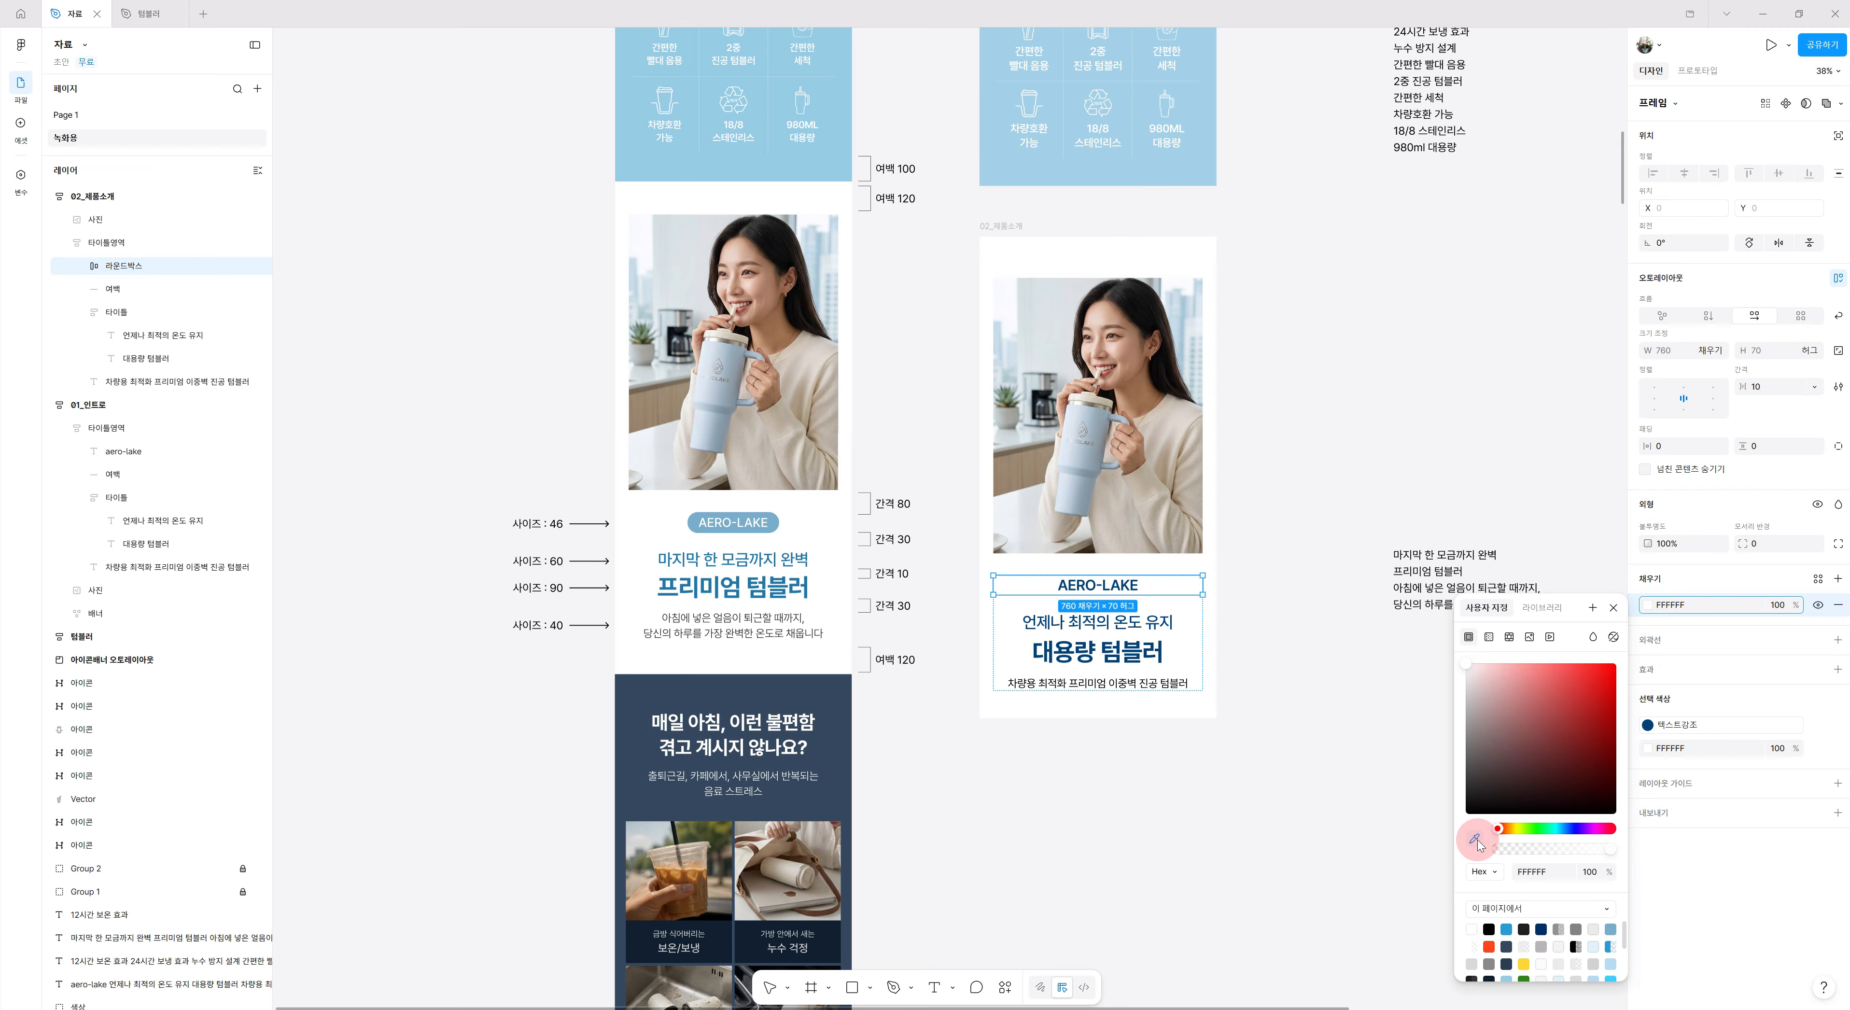
{"action": "left_click", "coordinate": [1124, 160]}
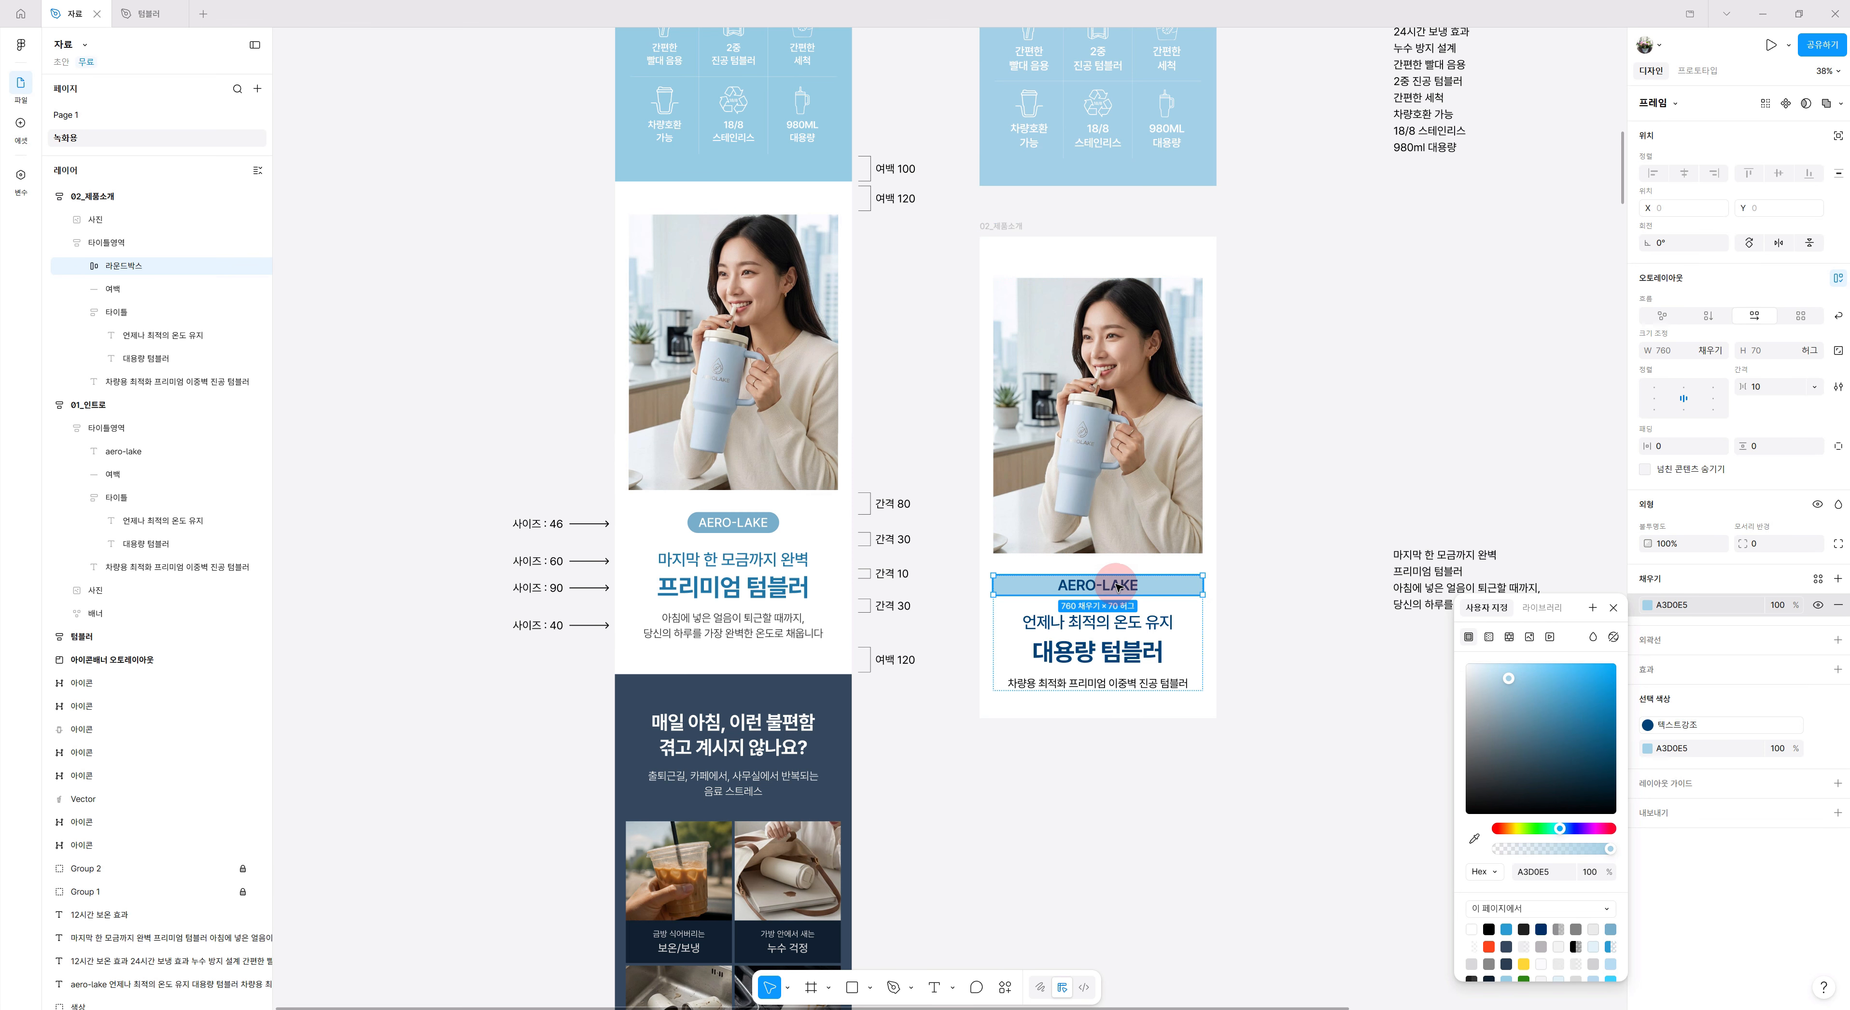
{"action": "left_click", "coordinate": [1612, 608]}
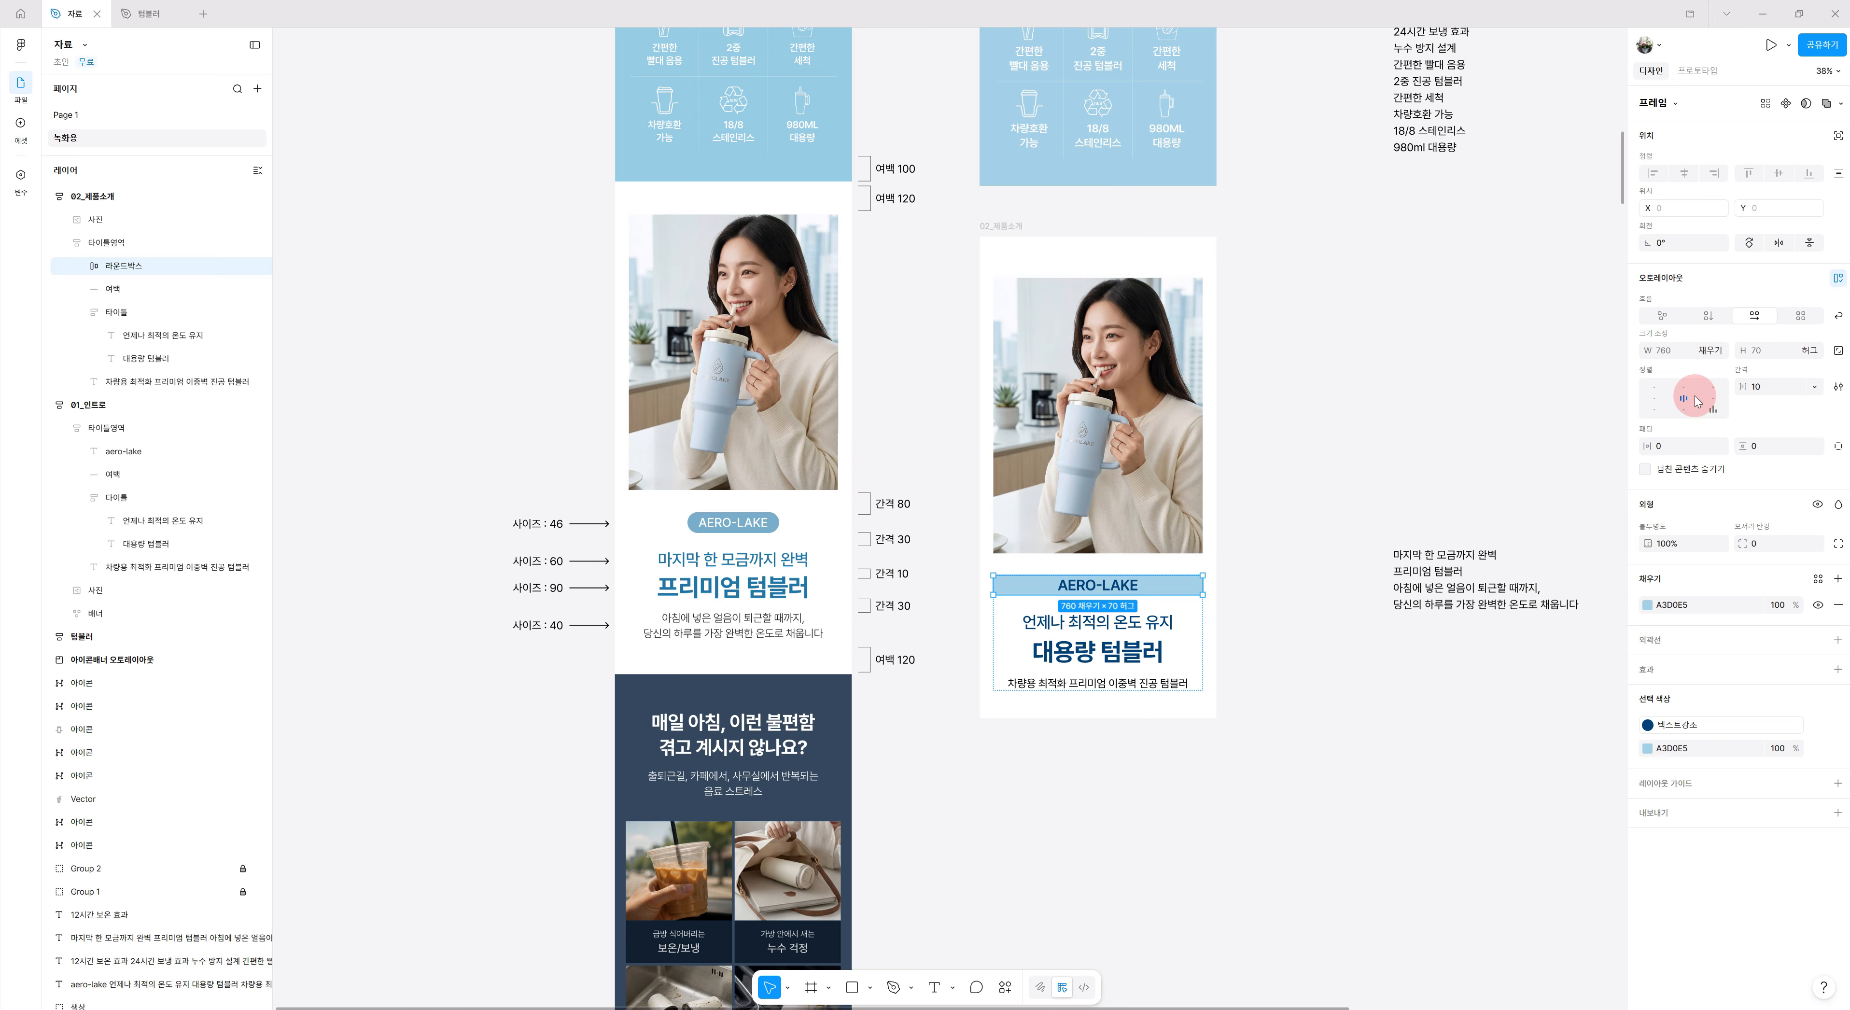
Set the 라운드박스 width to hug its contents (내용에 맞게 조절) and its corner radius to 50.
{"action": "left_click", "coordinate": [1715, 351]}
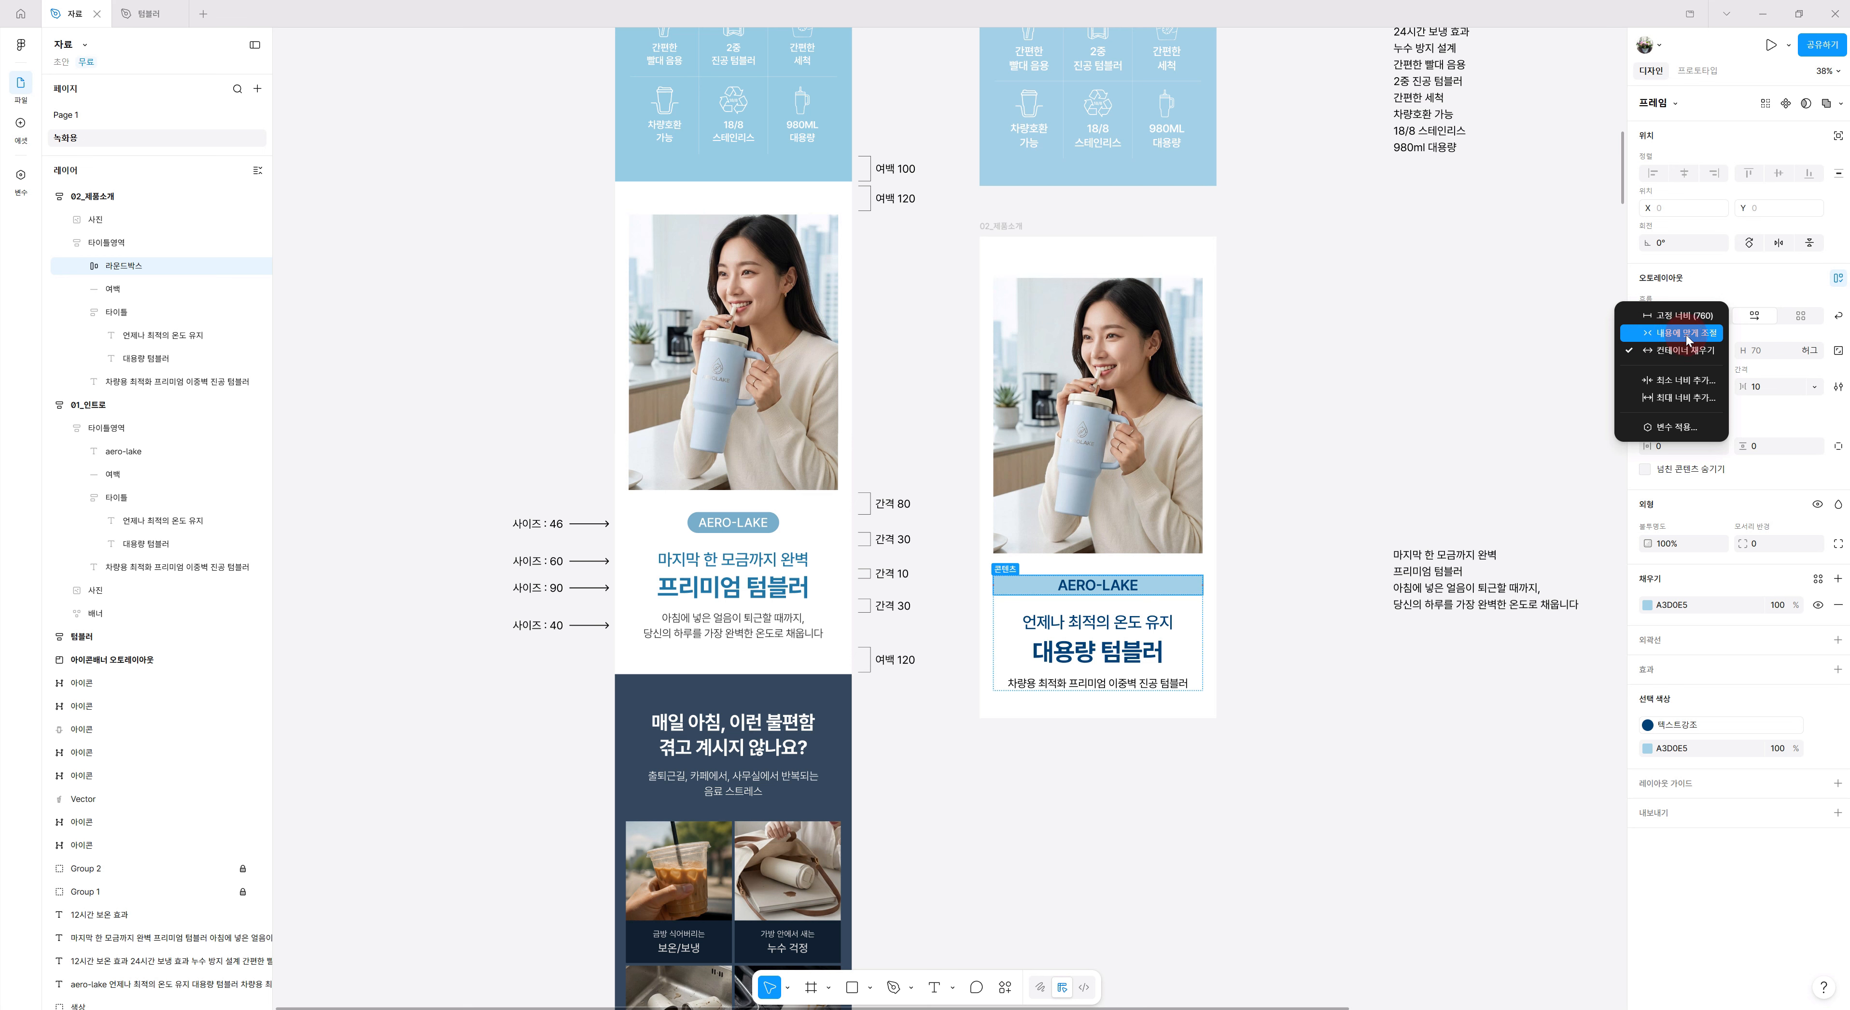
{"action": "left_click", "coordinate": [1687, 334]}
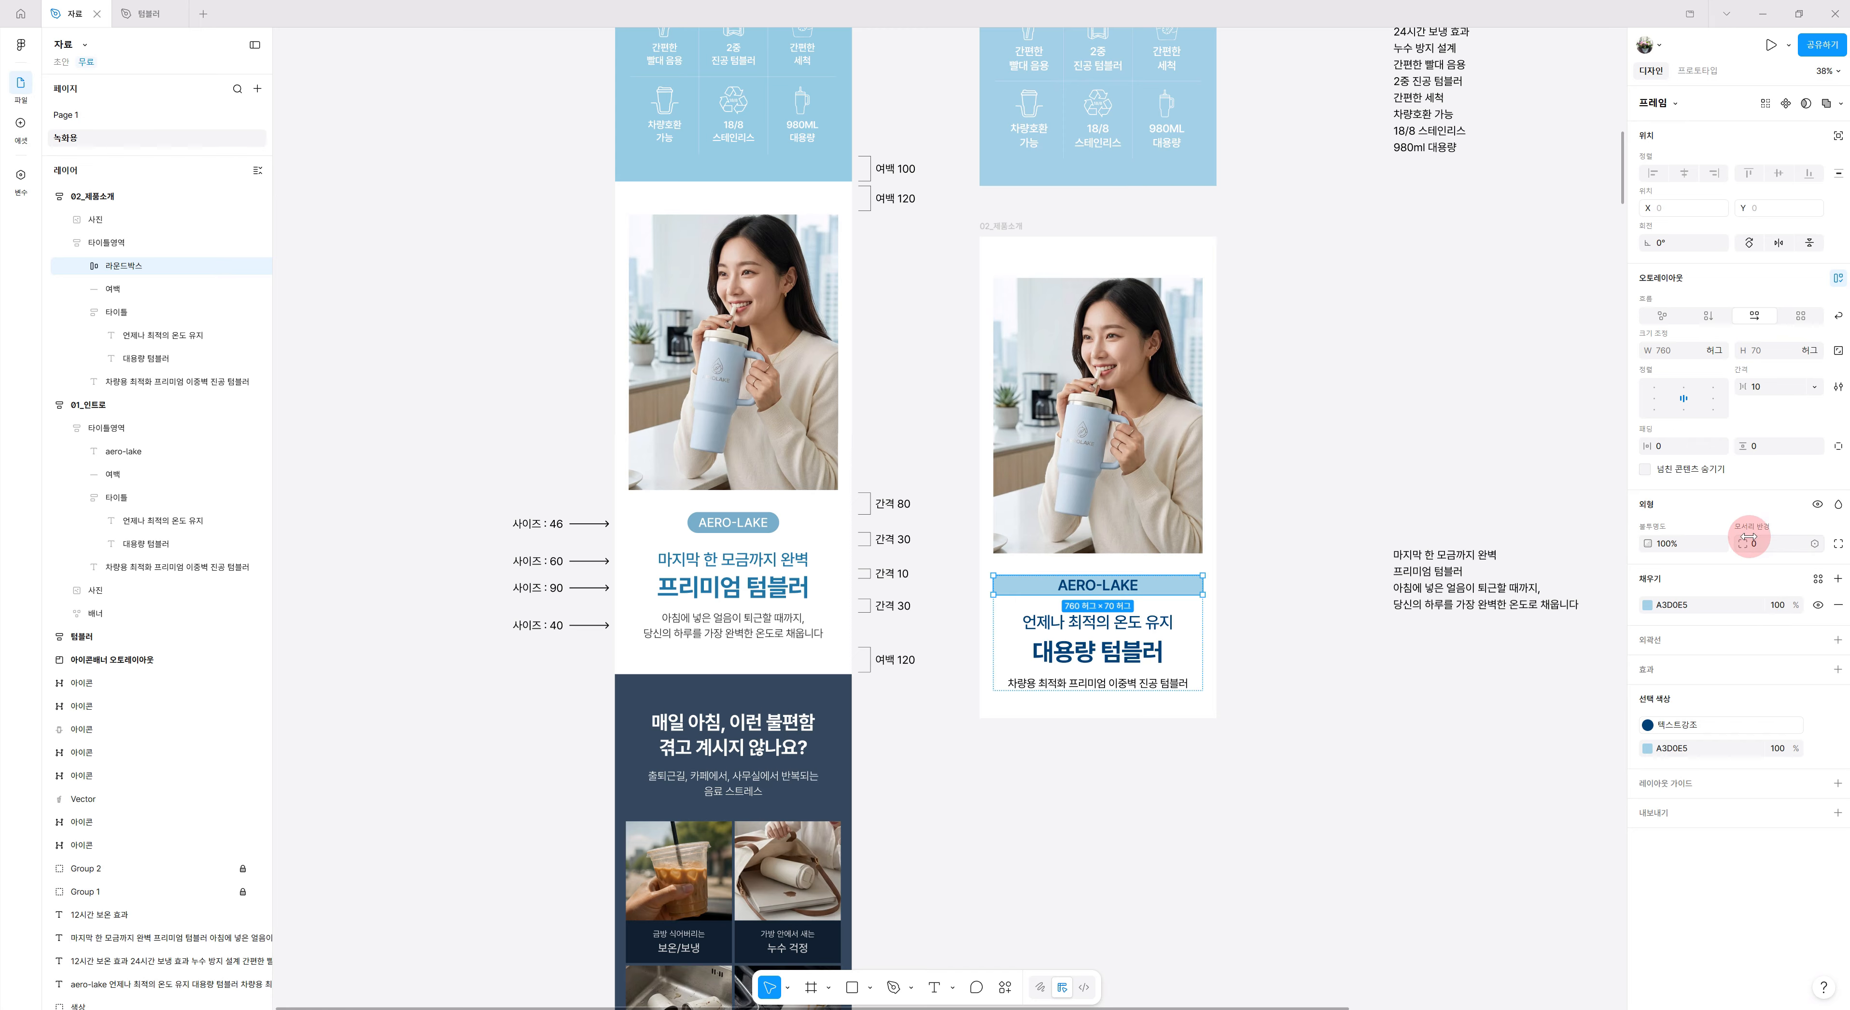
{"action": "left_click", "coordinate": [1763, 541]}
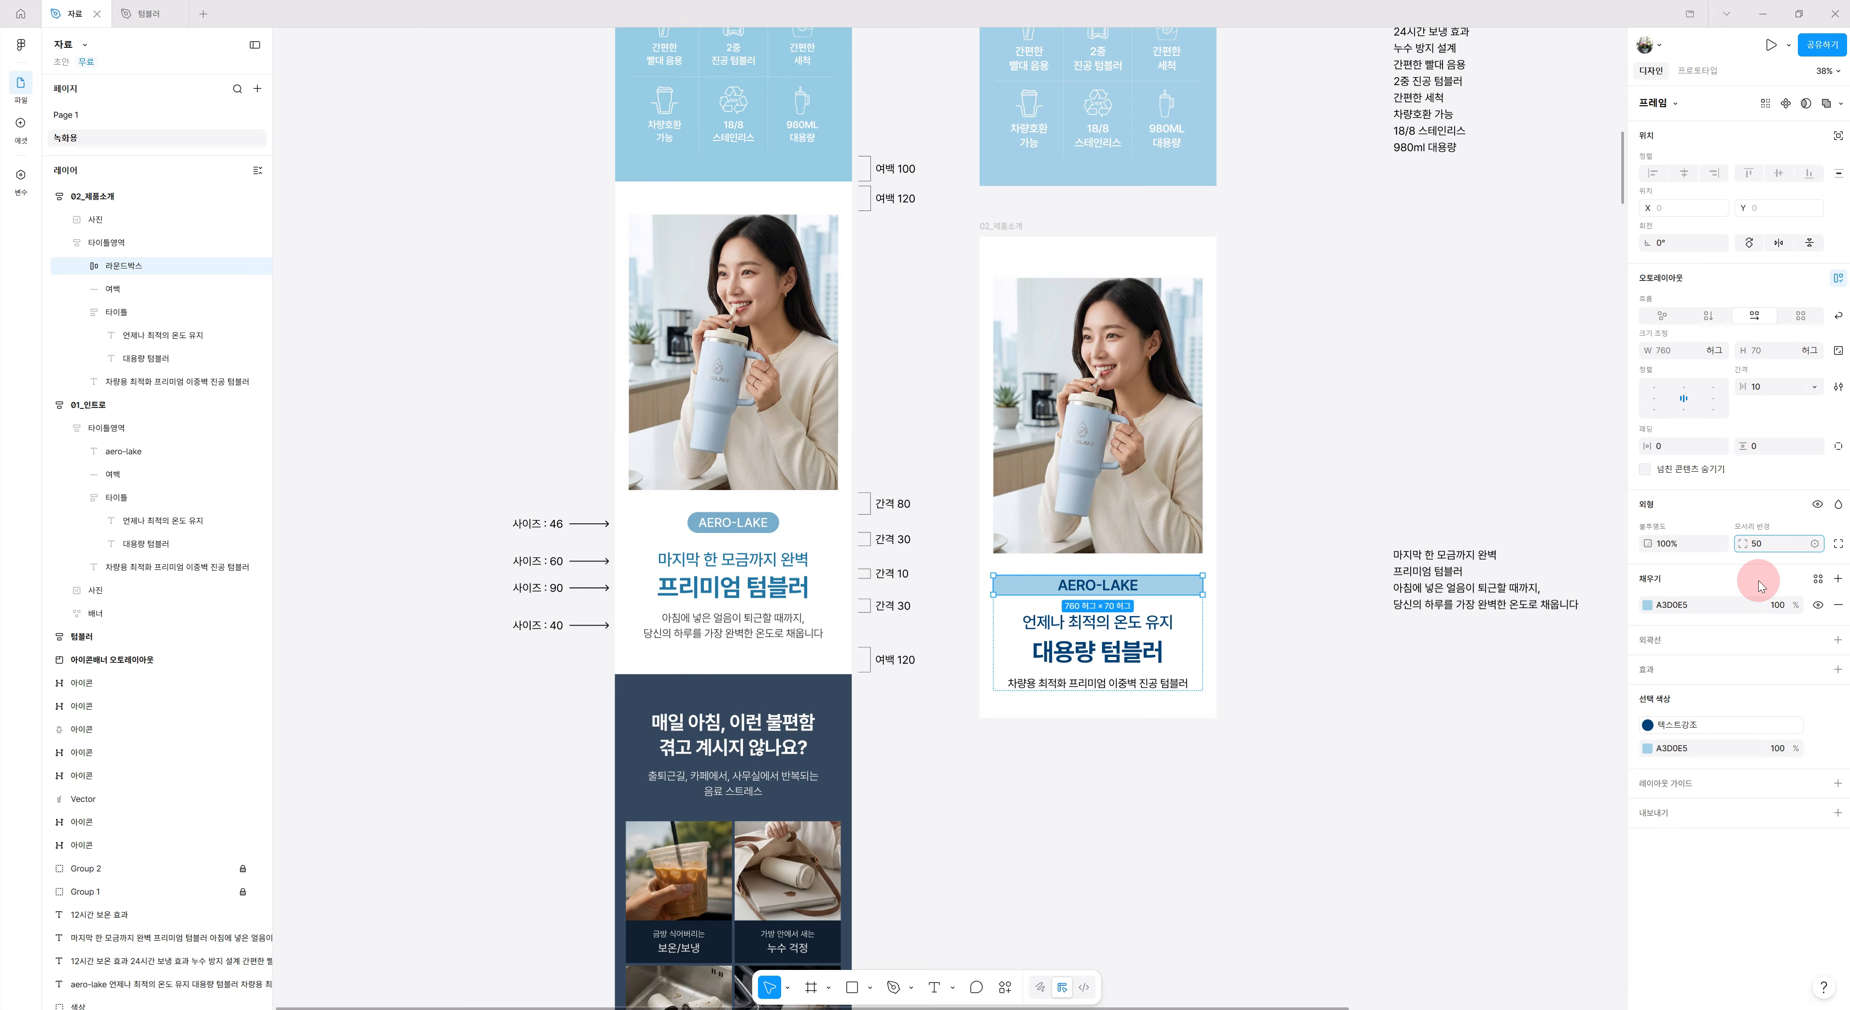
{"action": "scroll", "coordinate": [1192, 586], "scroll_direction": "up", "scroll_amount": 10}
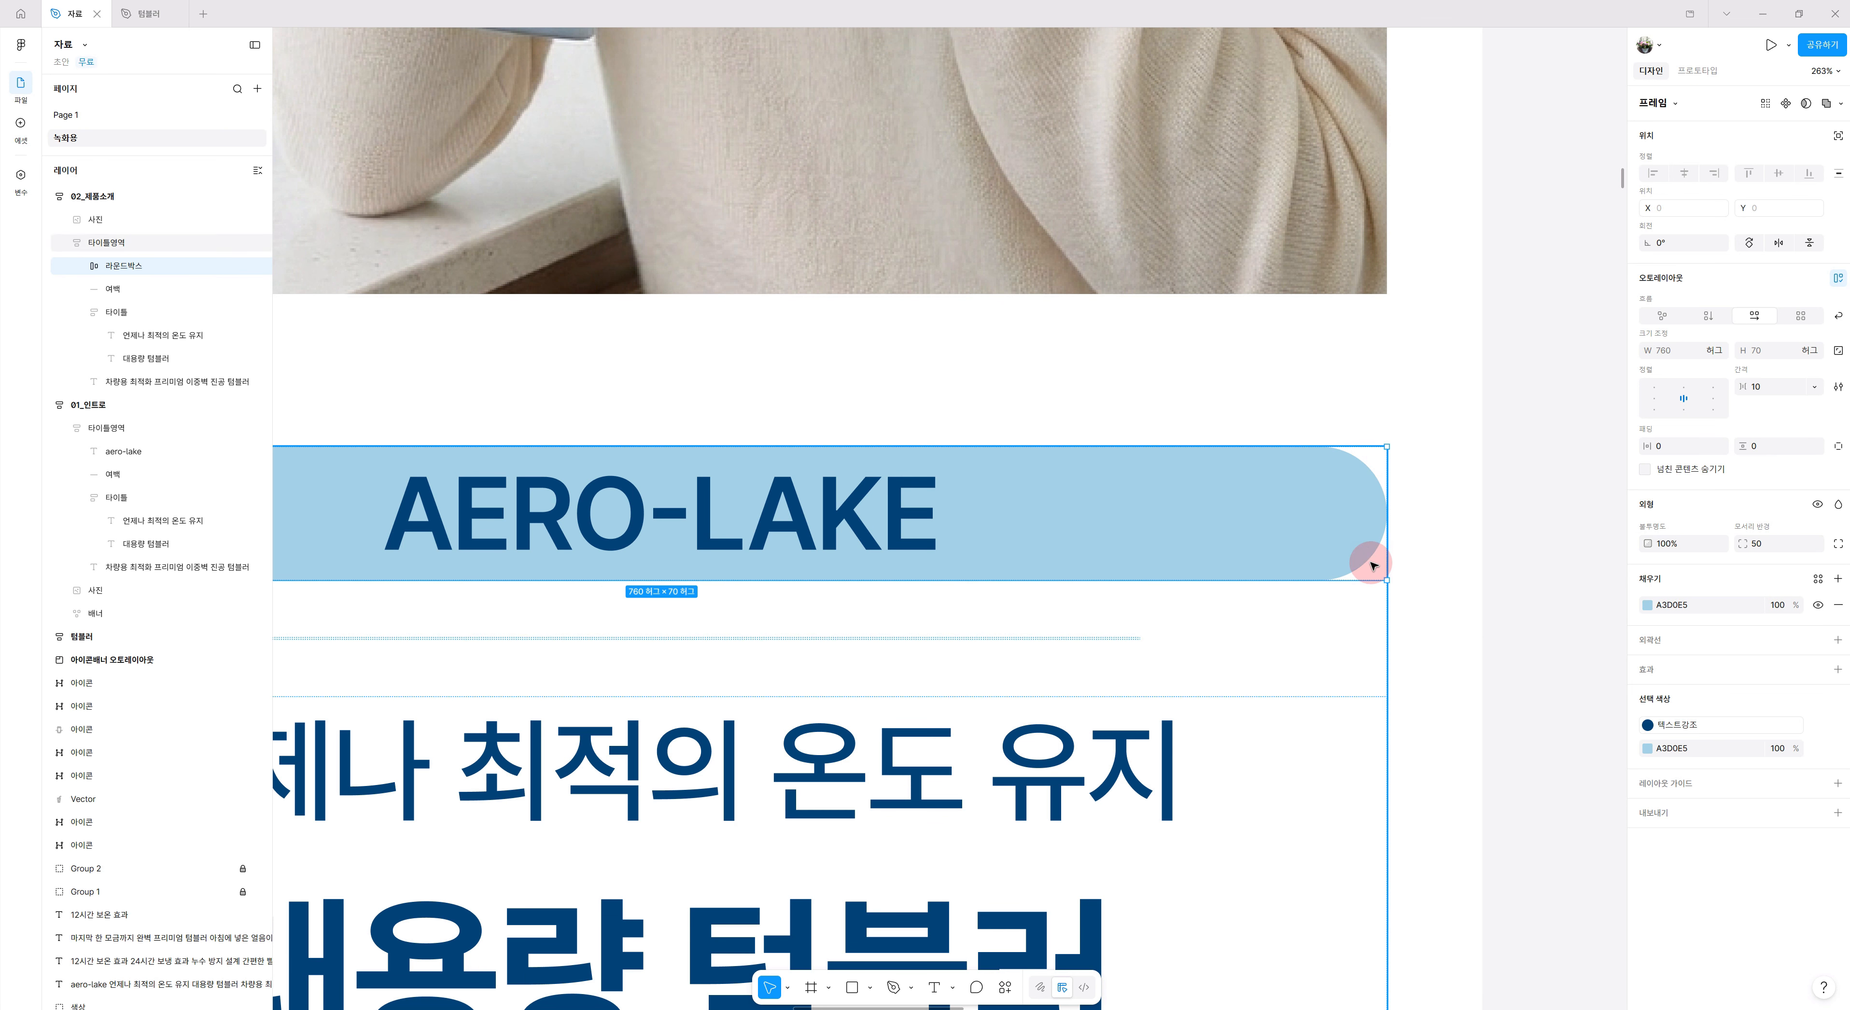
{"action": "scroll", "coordinate": [1328, 581], "scroll_direction": "down", "scroll_amount": 10}
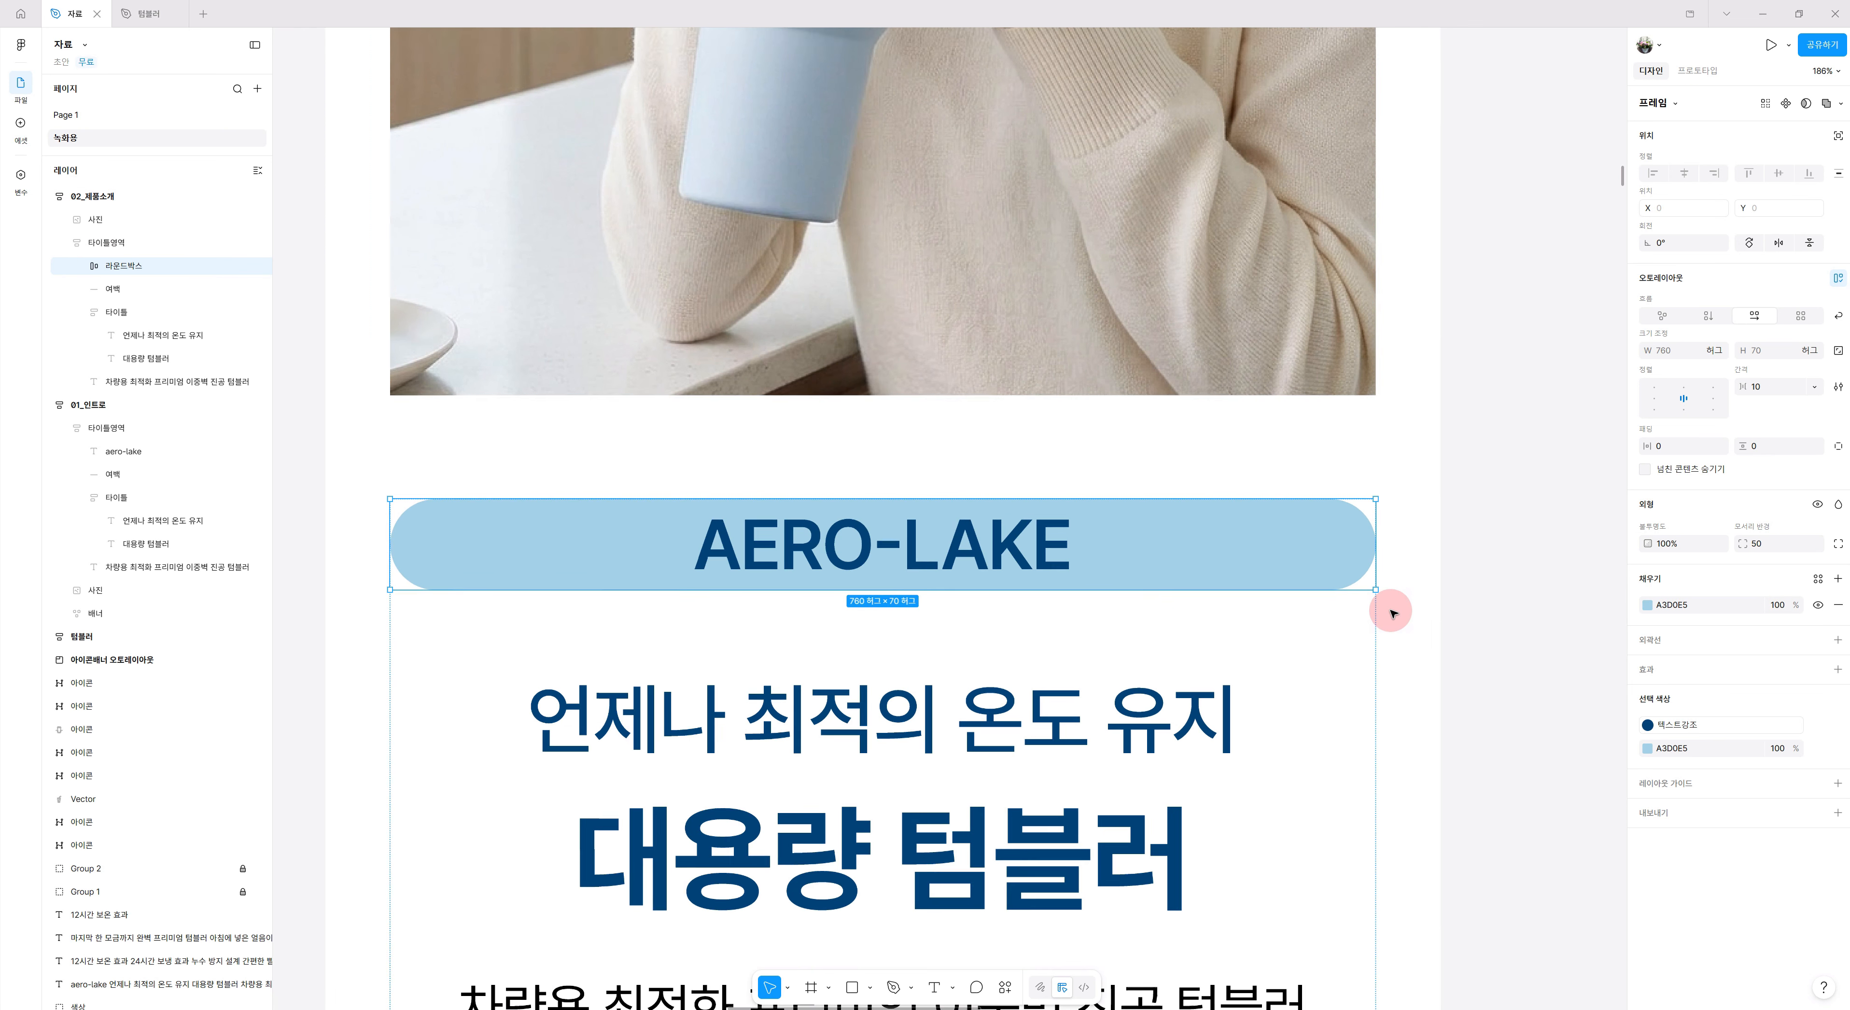
Detach the color style from the AERO-LAKE text in 라운드박스 and set its fill to white FFFFFF.
{"action": "scroll", "coordinate": [1377, 606], "scroll_direction": "down", "scroll_amount": 2}
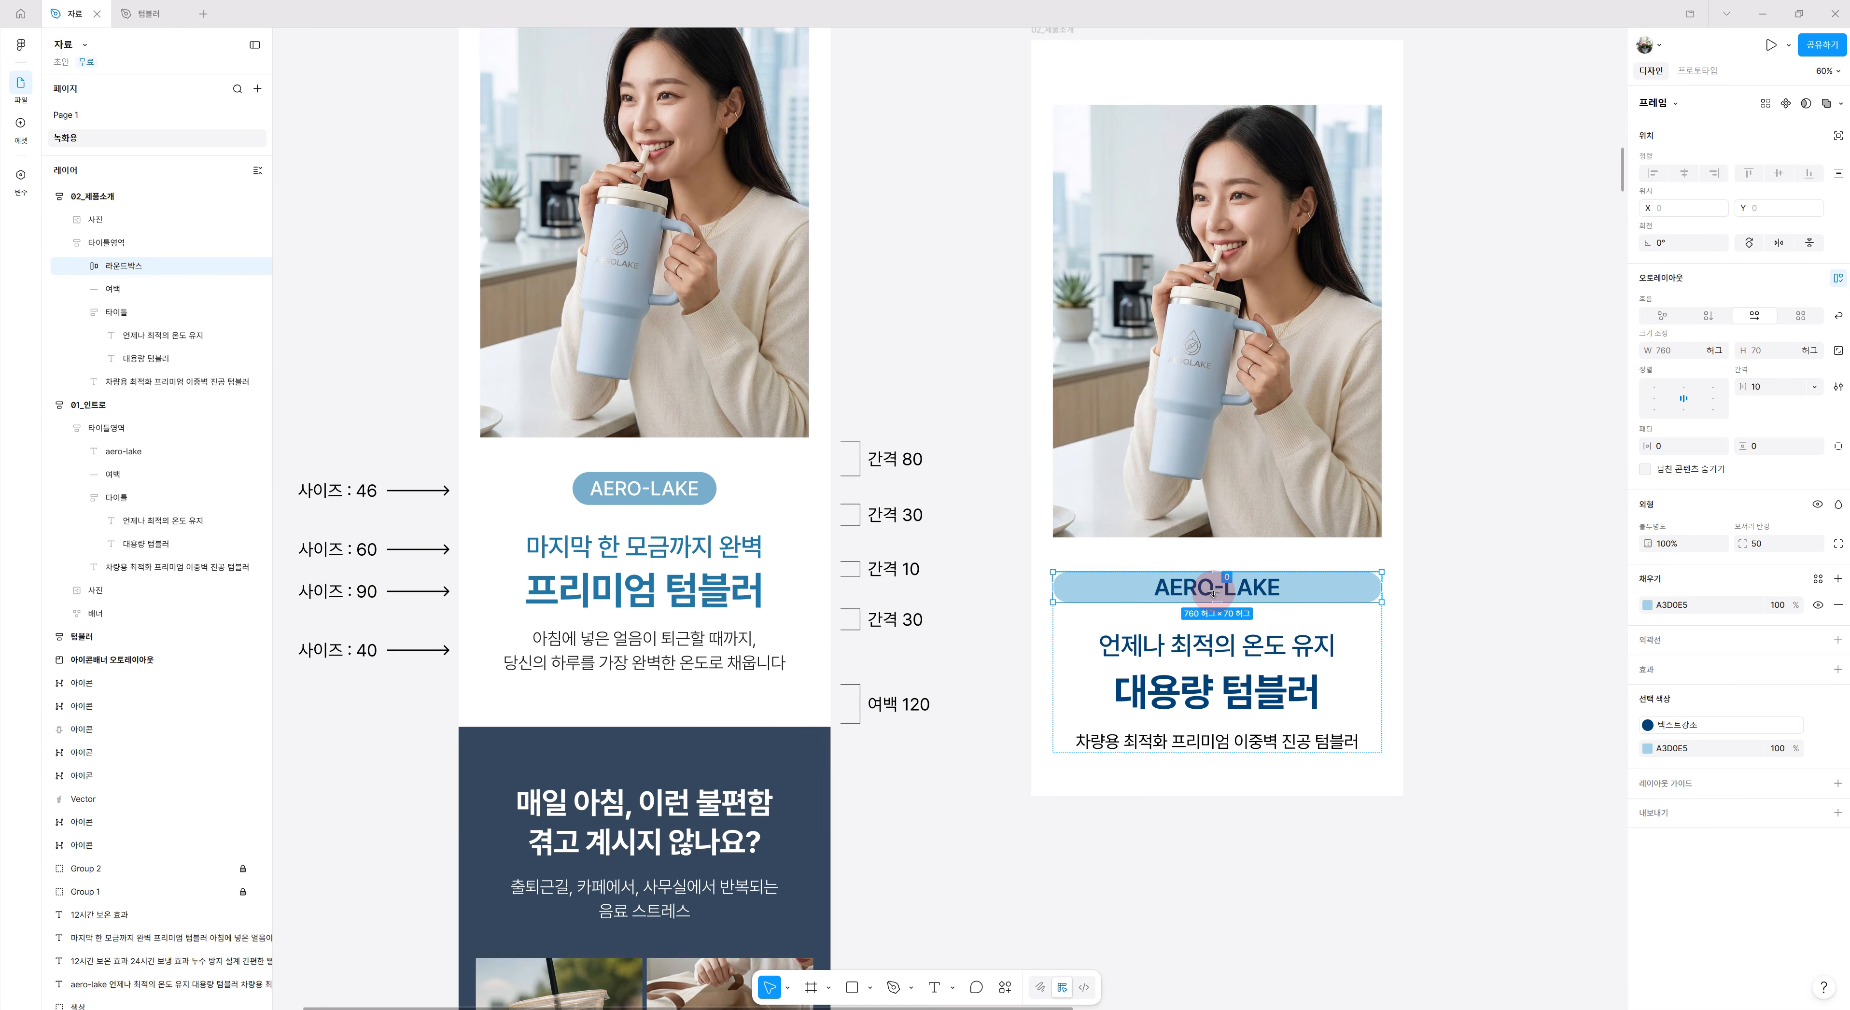
{"action": "left_click", "coordinate": [1189, 587]}
{"action": "left_click_drag", "start_coordinate": [1190, 586], "coordinate": [1206, 590]}
{"action": "left_click", "coordinate": [1206, 593]}
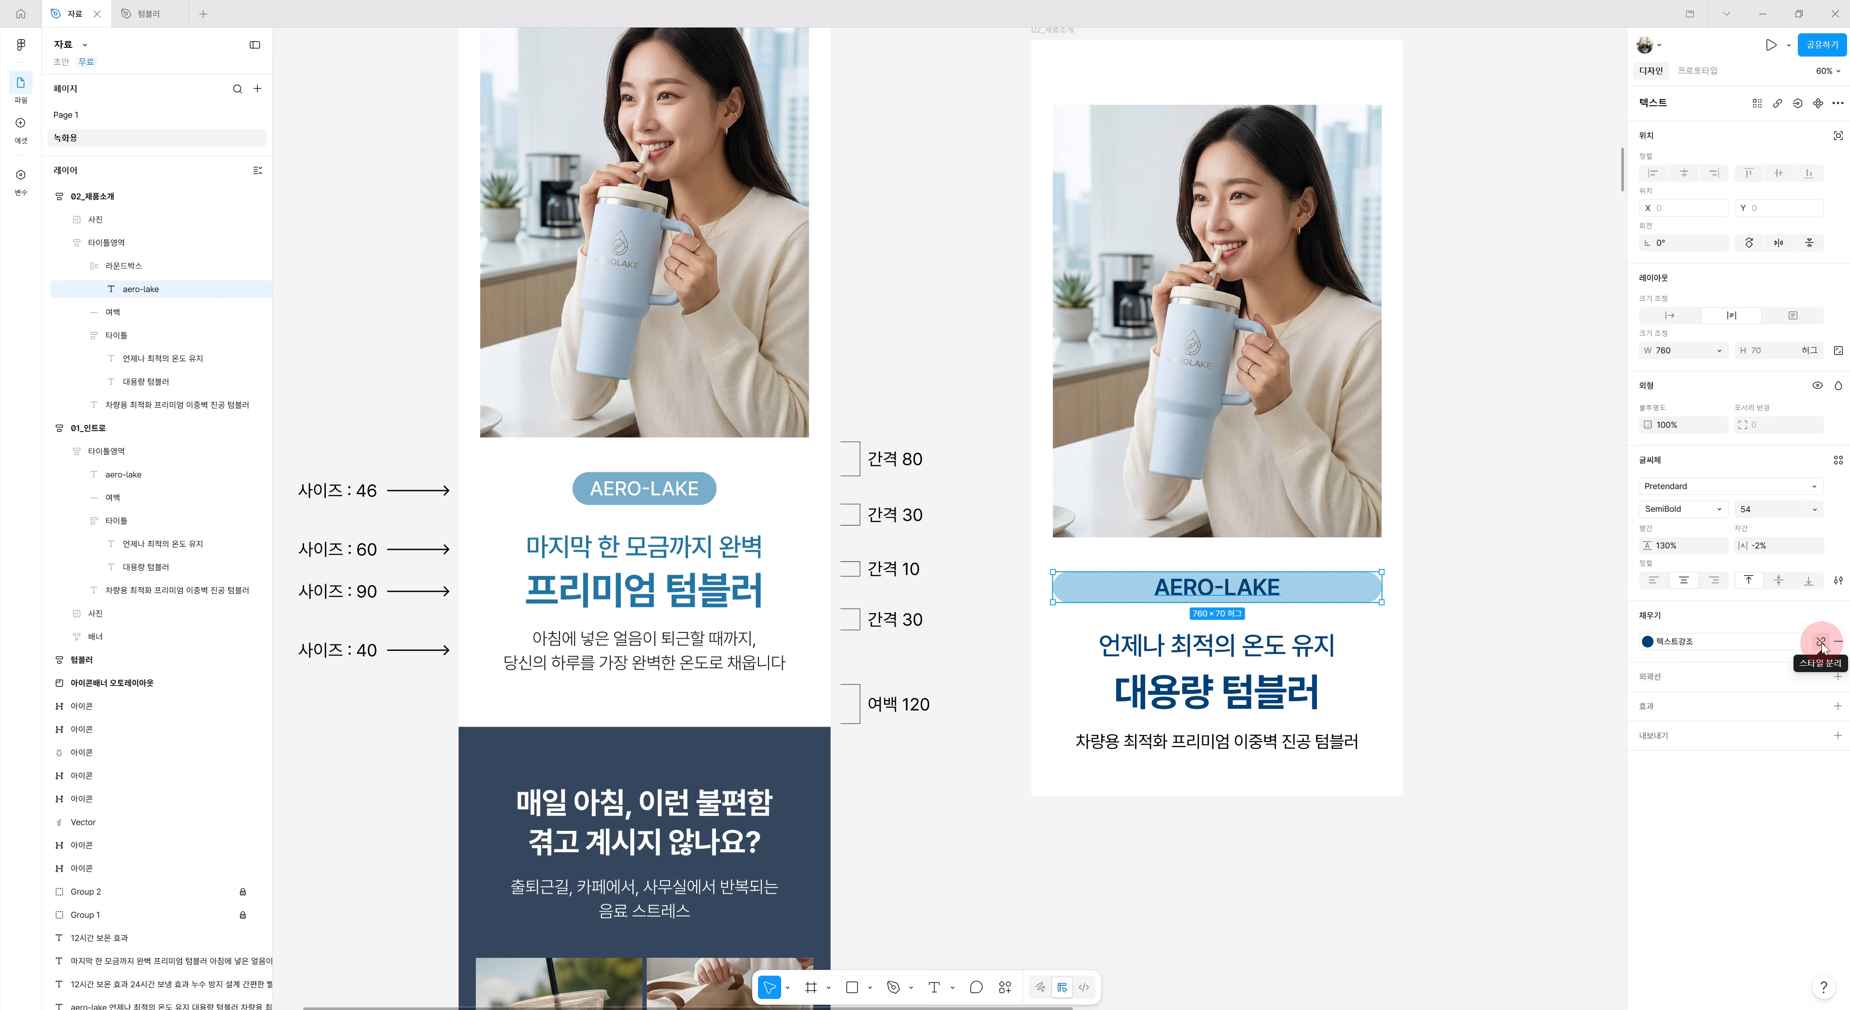
{"action": "left_click", "coordinate": [1820, 644]}
{"action": "left_click", "coordinate": [1647, 642]}
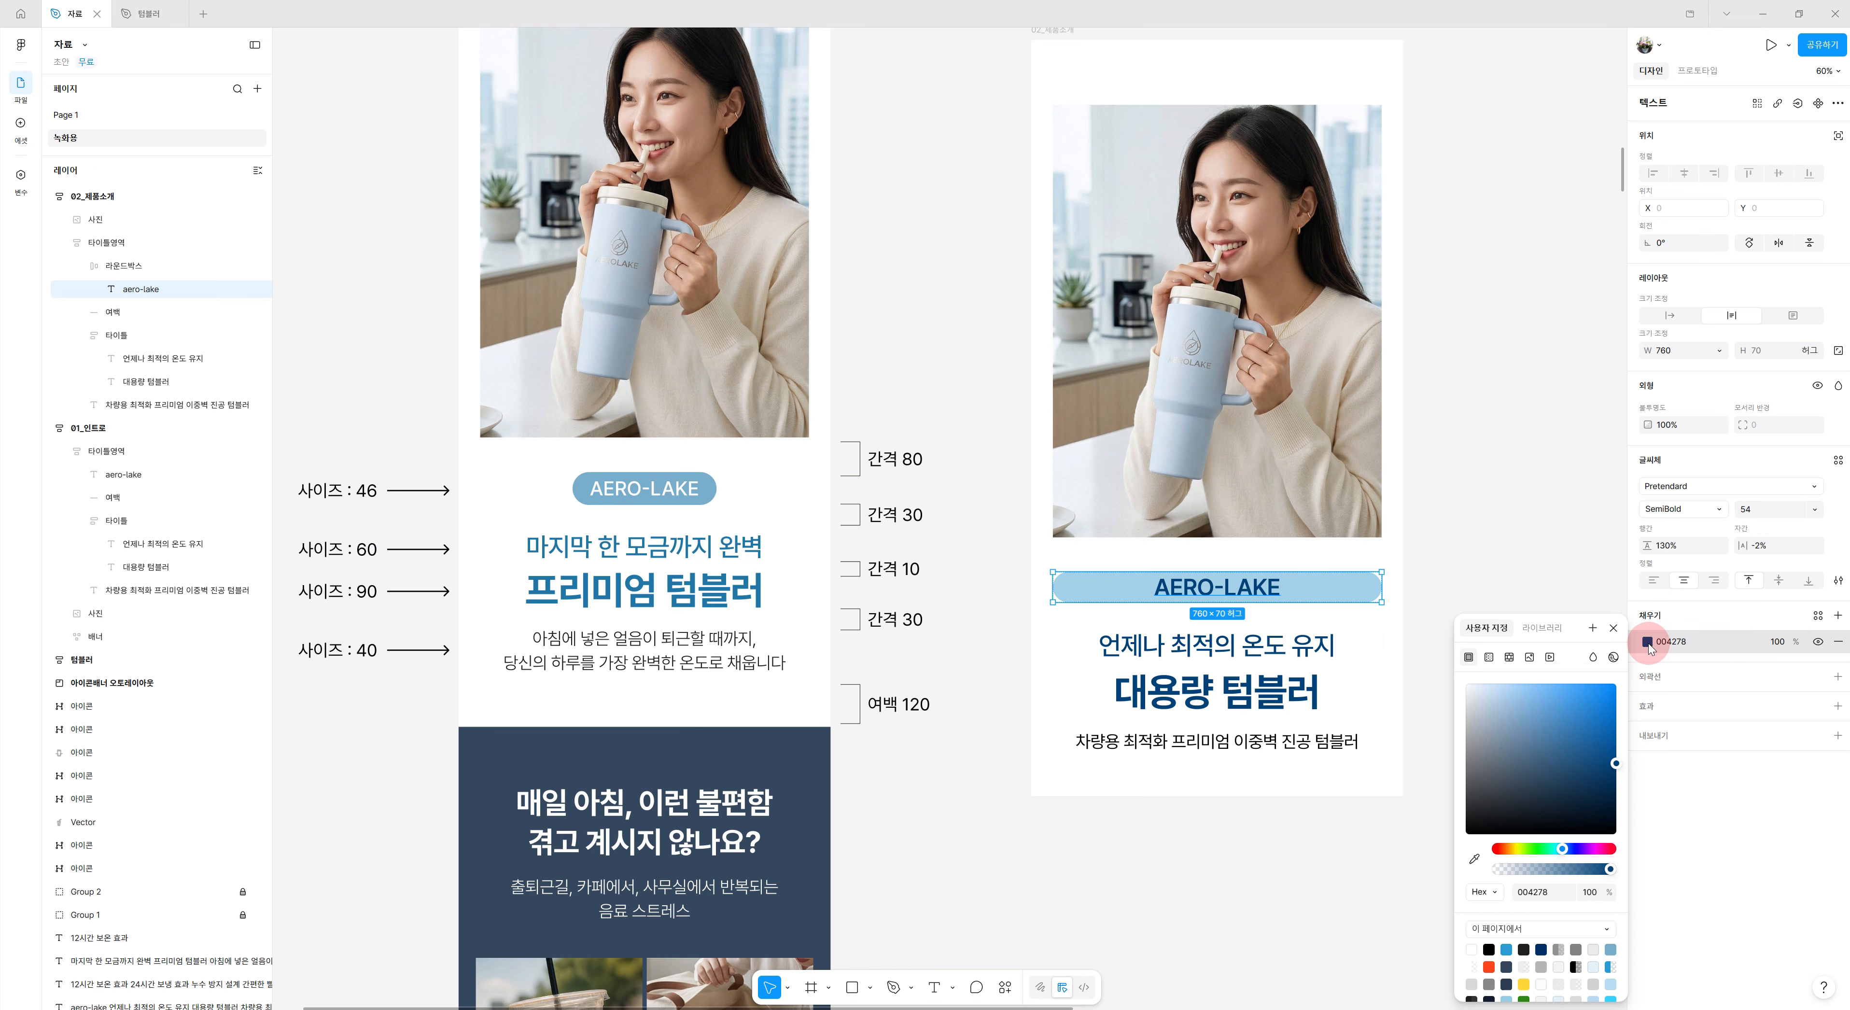
{"action": "left_click_drag", "start_coordinate": [1507, 704], "coordinate": [1430, 655]}
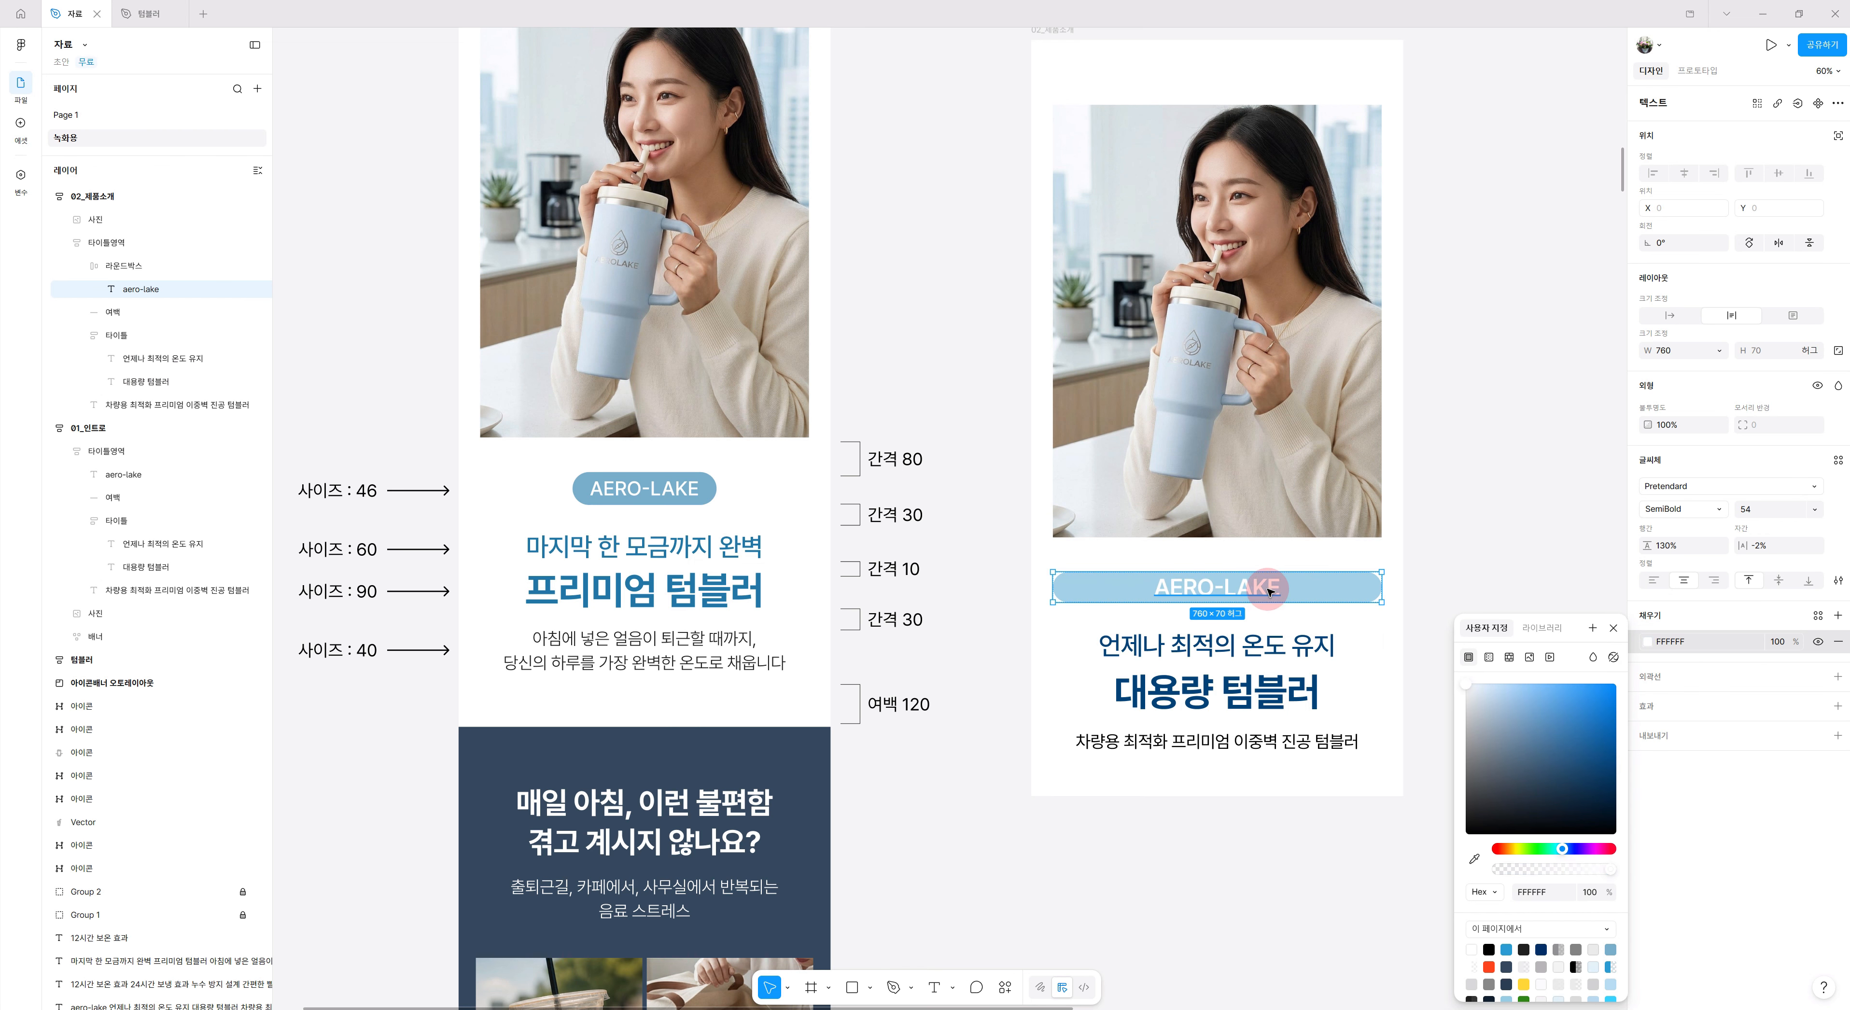
Set the AERO-LAKE text width to hug its contents and give 라운드박스 a horizontal padding of 40.
{"action": "left_click", "coordinate": [1721, 353]}
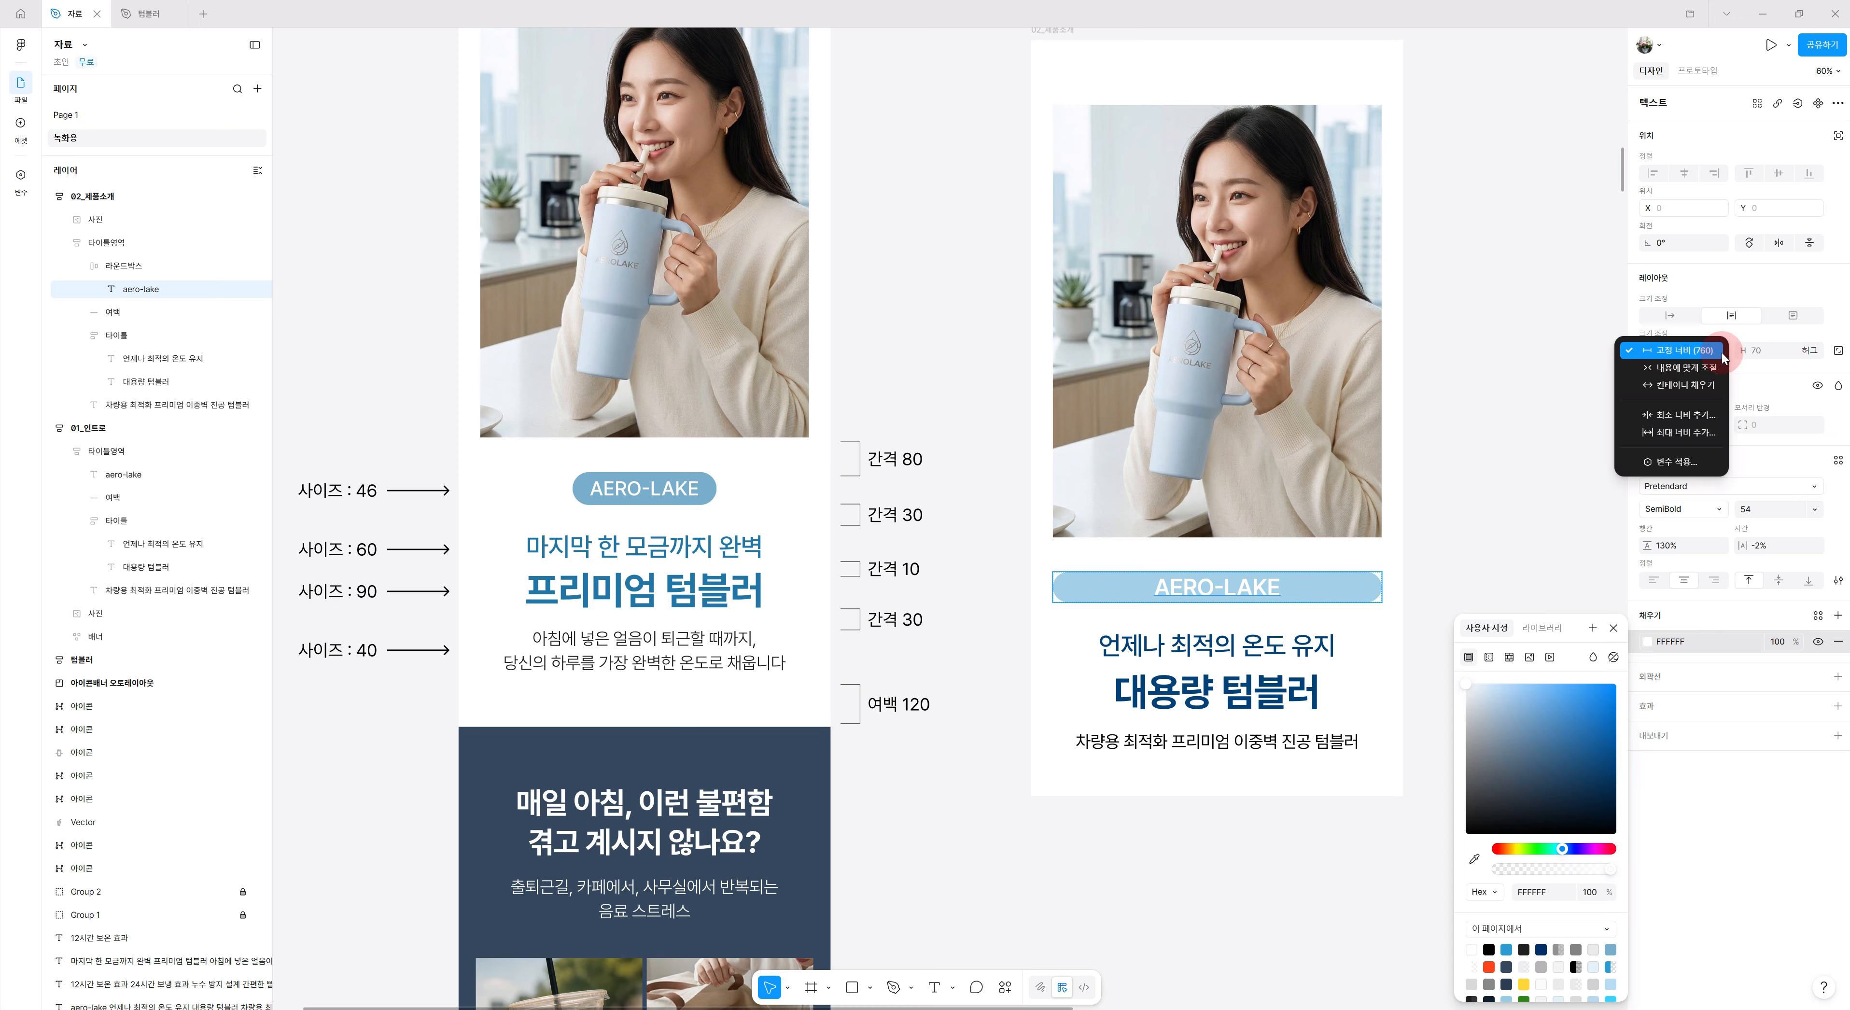
{"action": "left_click", "coordinate": [1699, 373]}
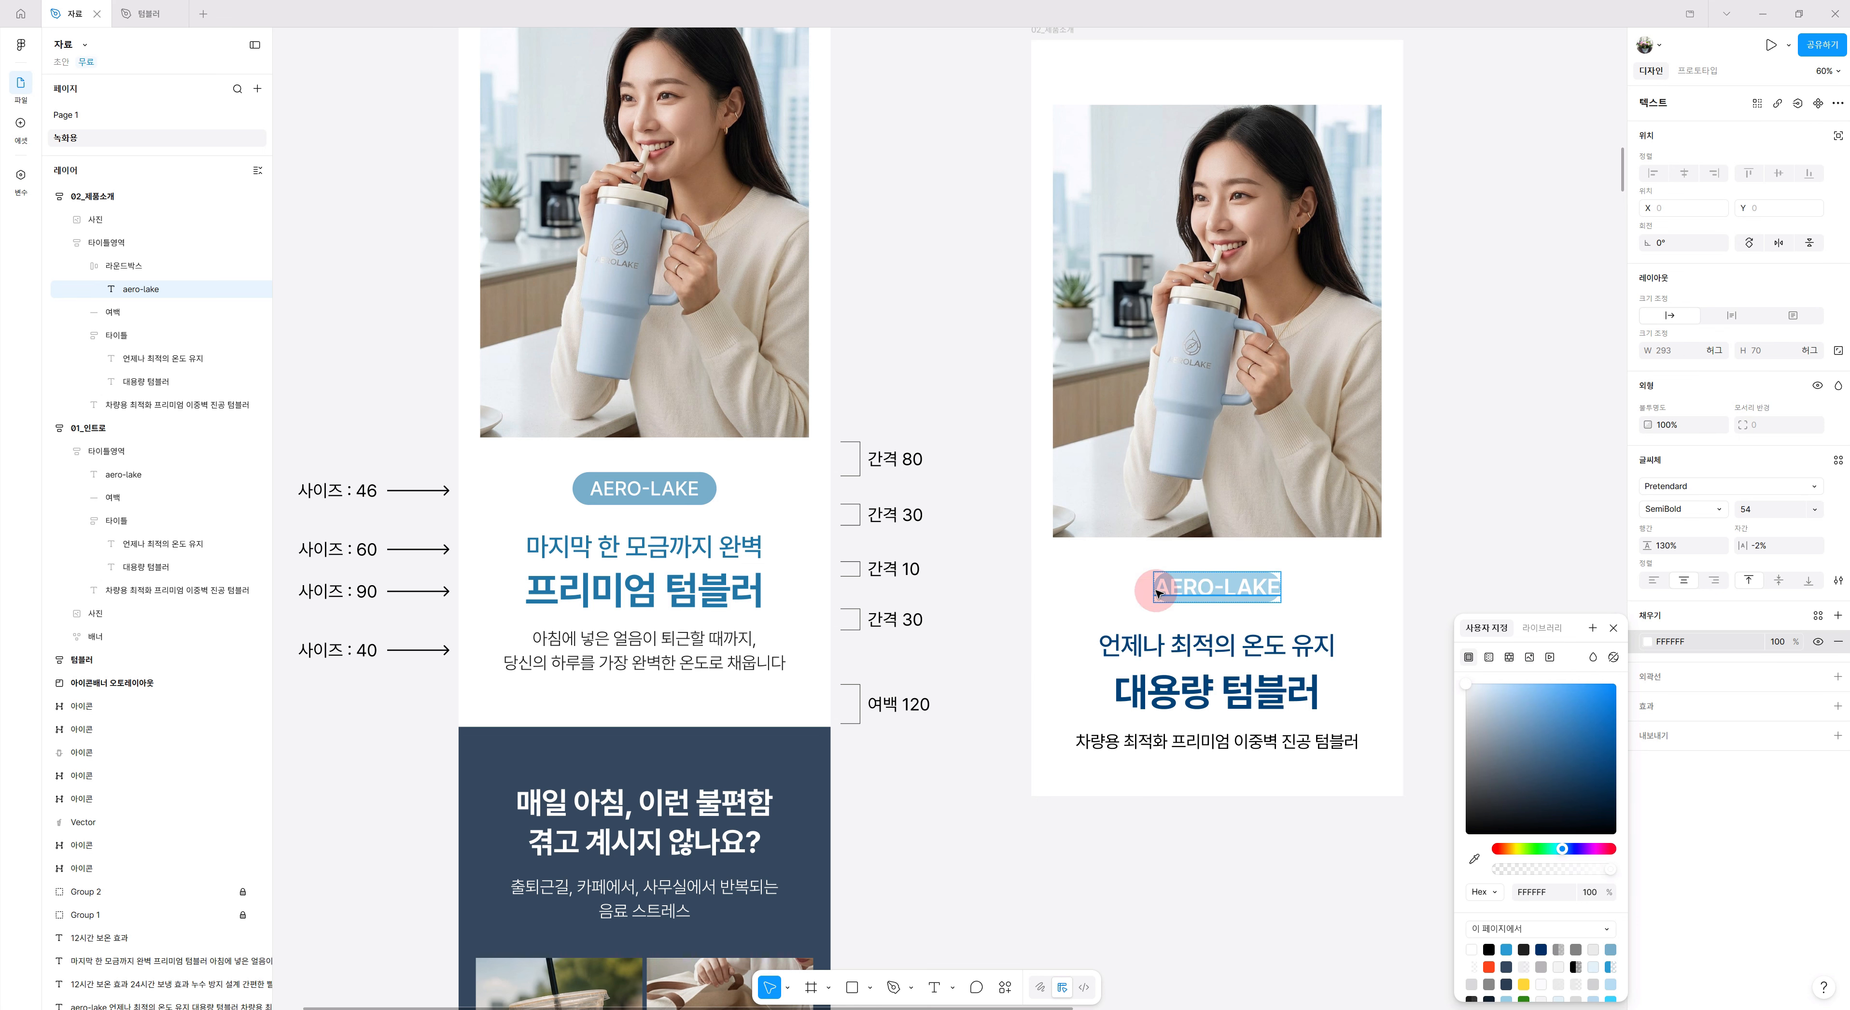
{"action": "left_click", "coordinate": [162, 265]}
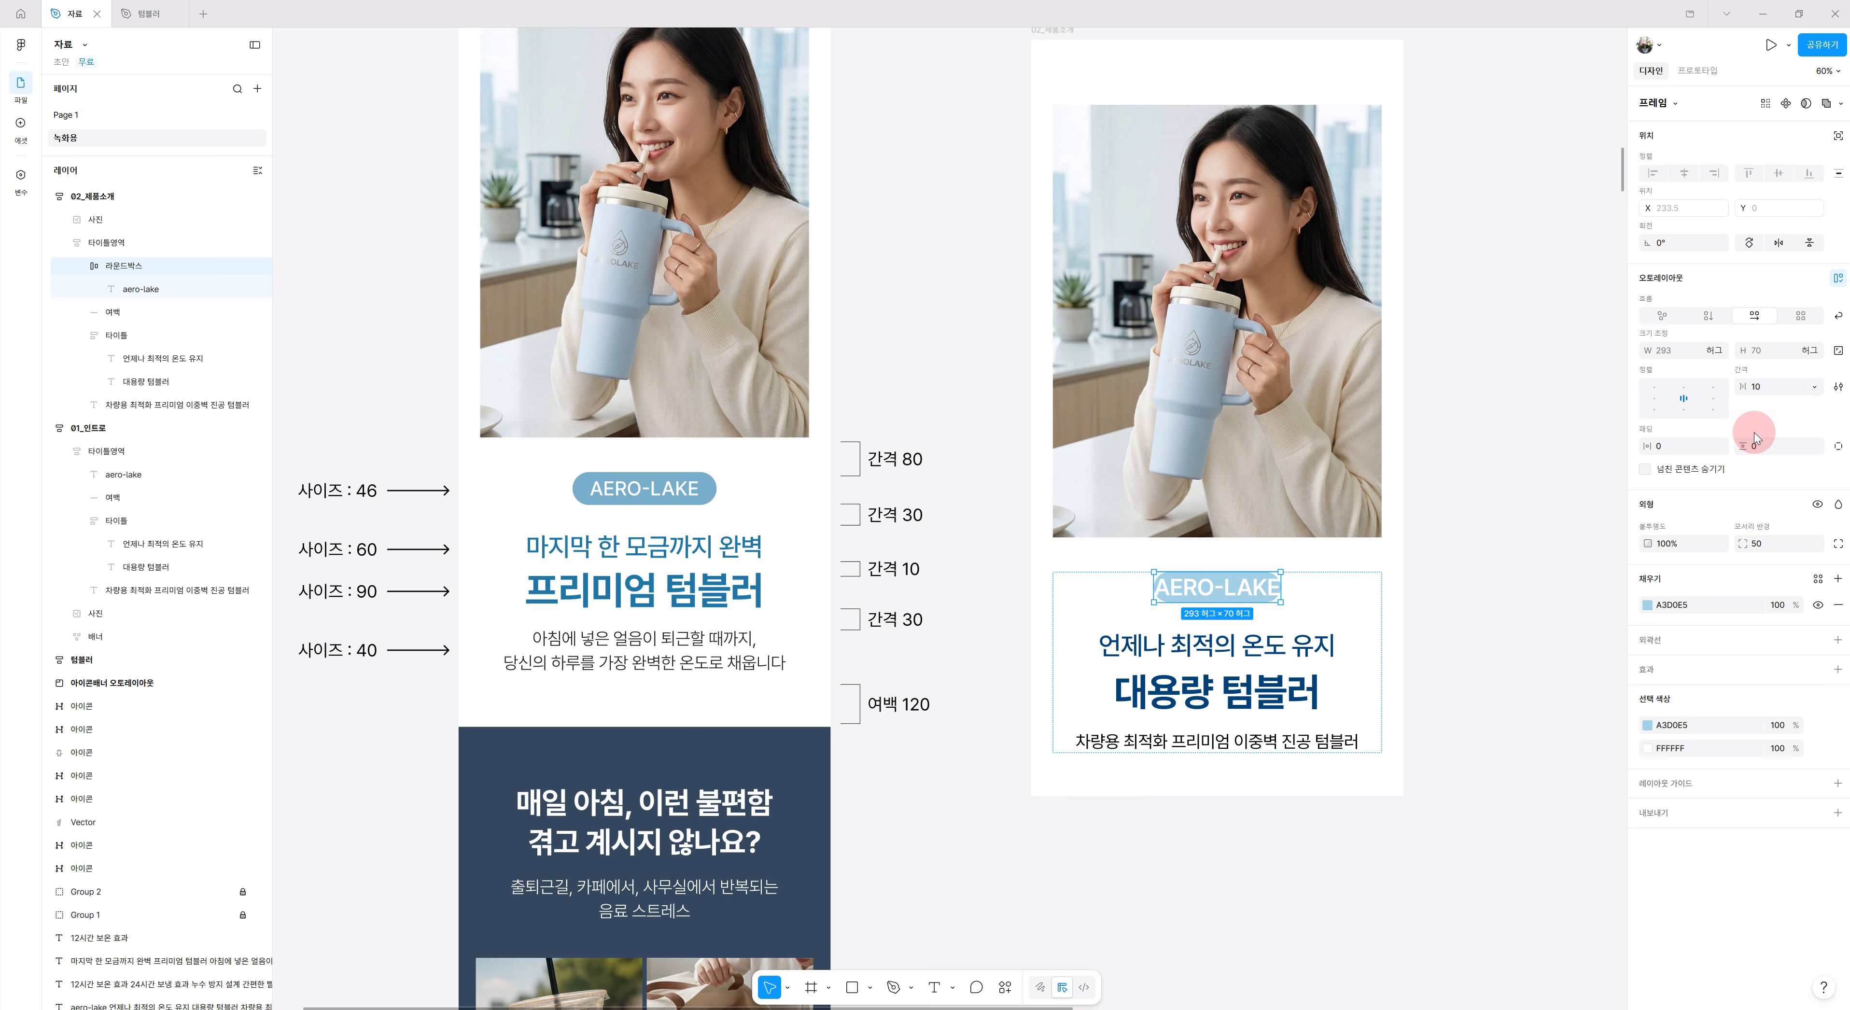
{"action": "left_click", "coordinate": [1671, 443]}
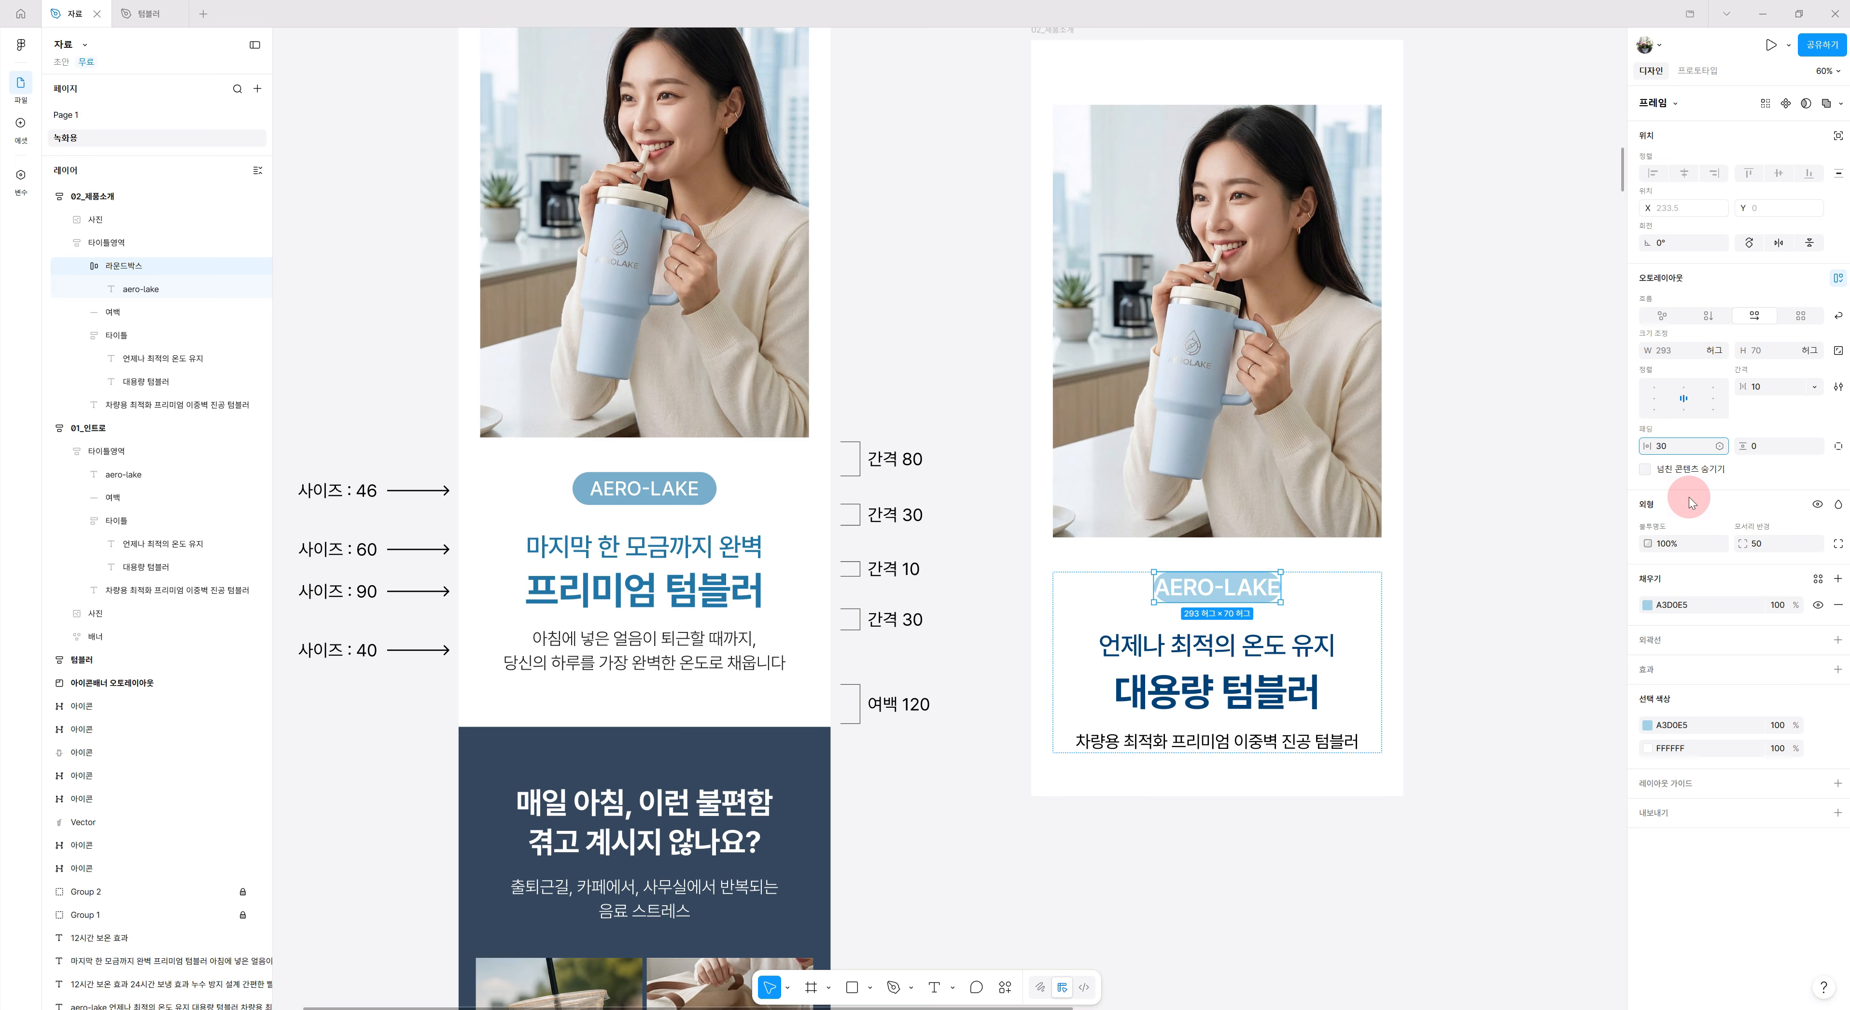
{"action": "type", "text": "30"}
{"action": "key", "text": "Return"}
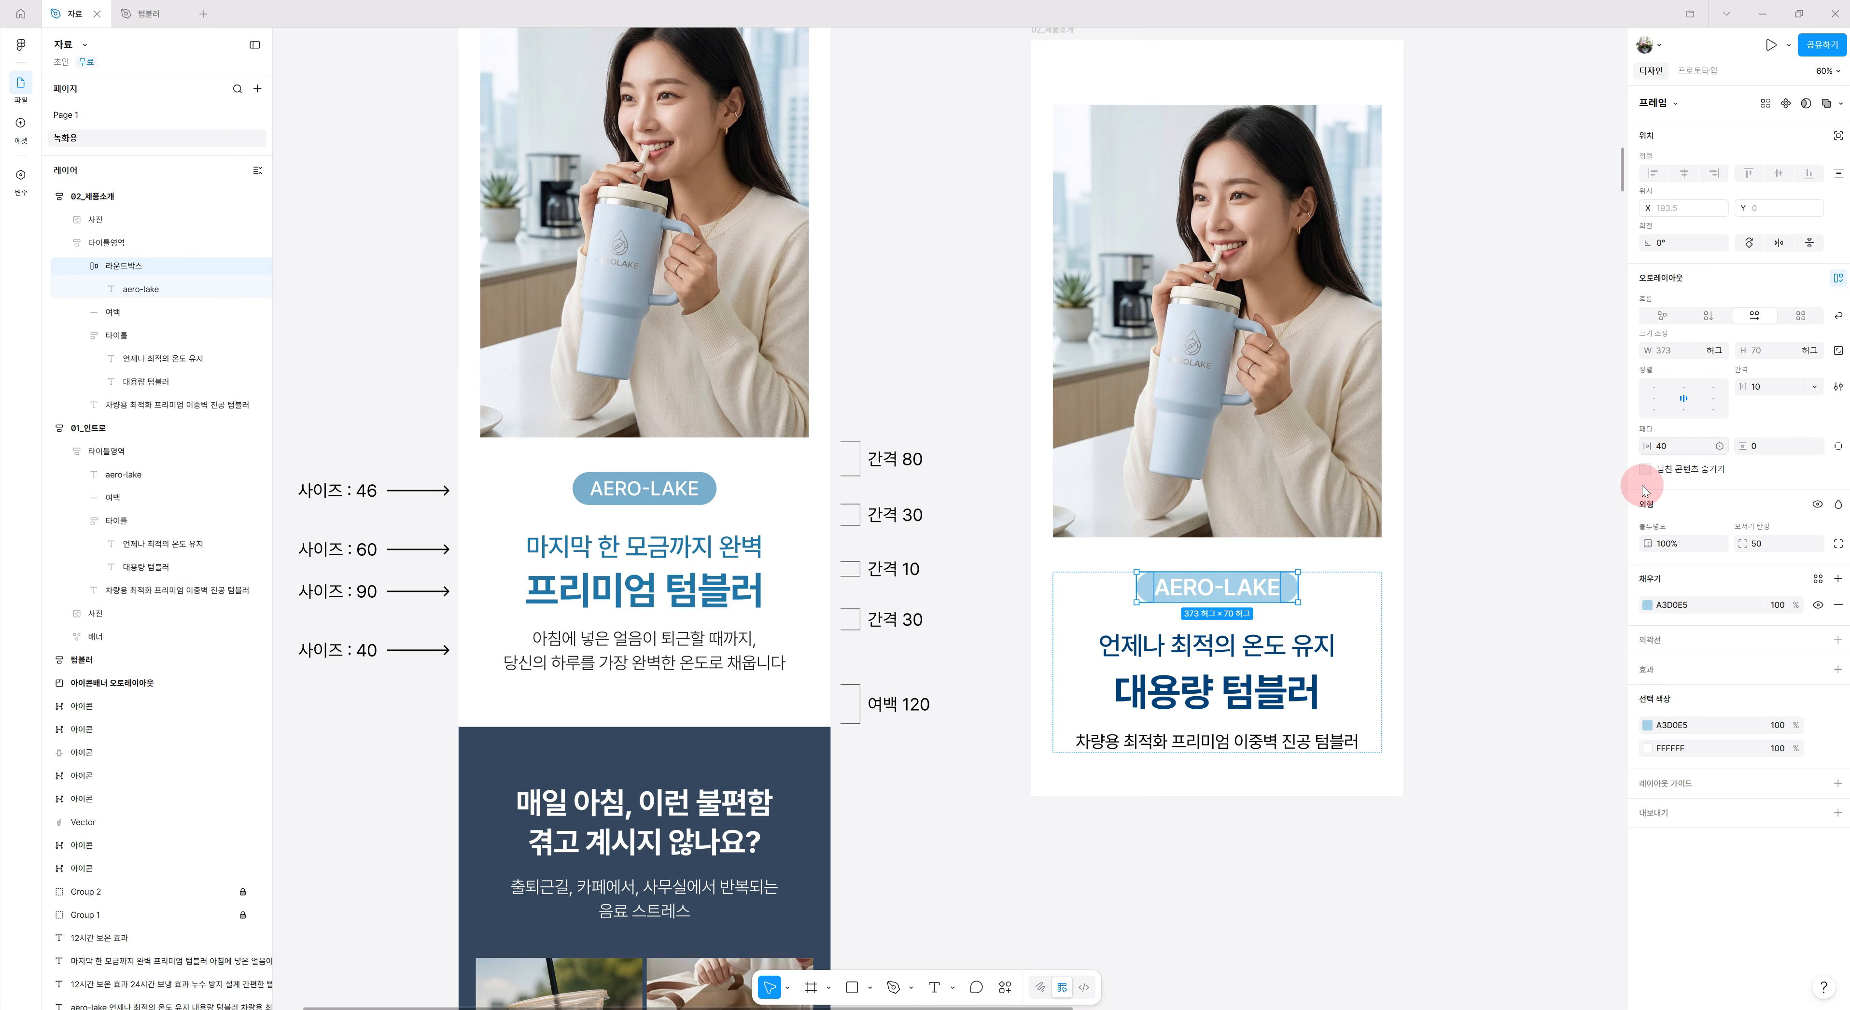
Change the 라운드박스 fill to the deeper blue 74BADA.
{"action": "left_click", "coordinate": [1218, 588]}
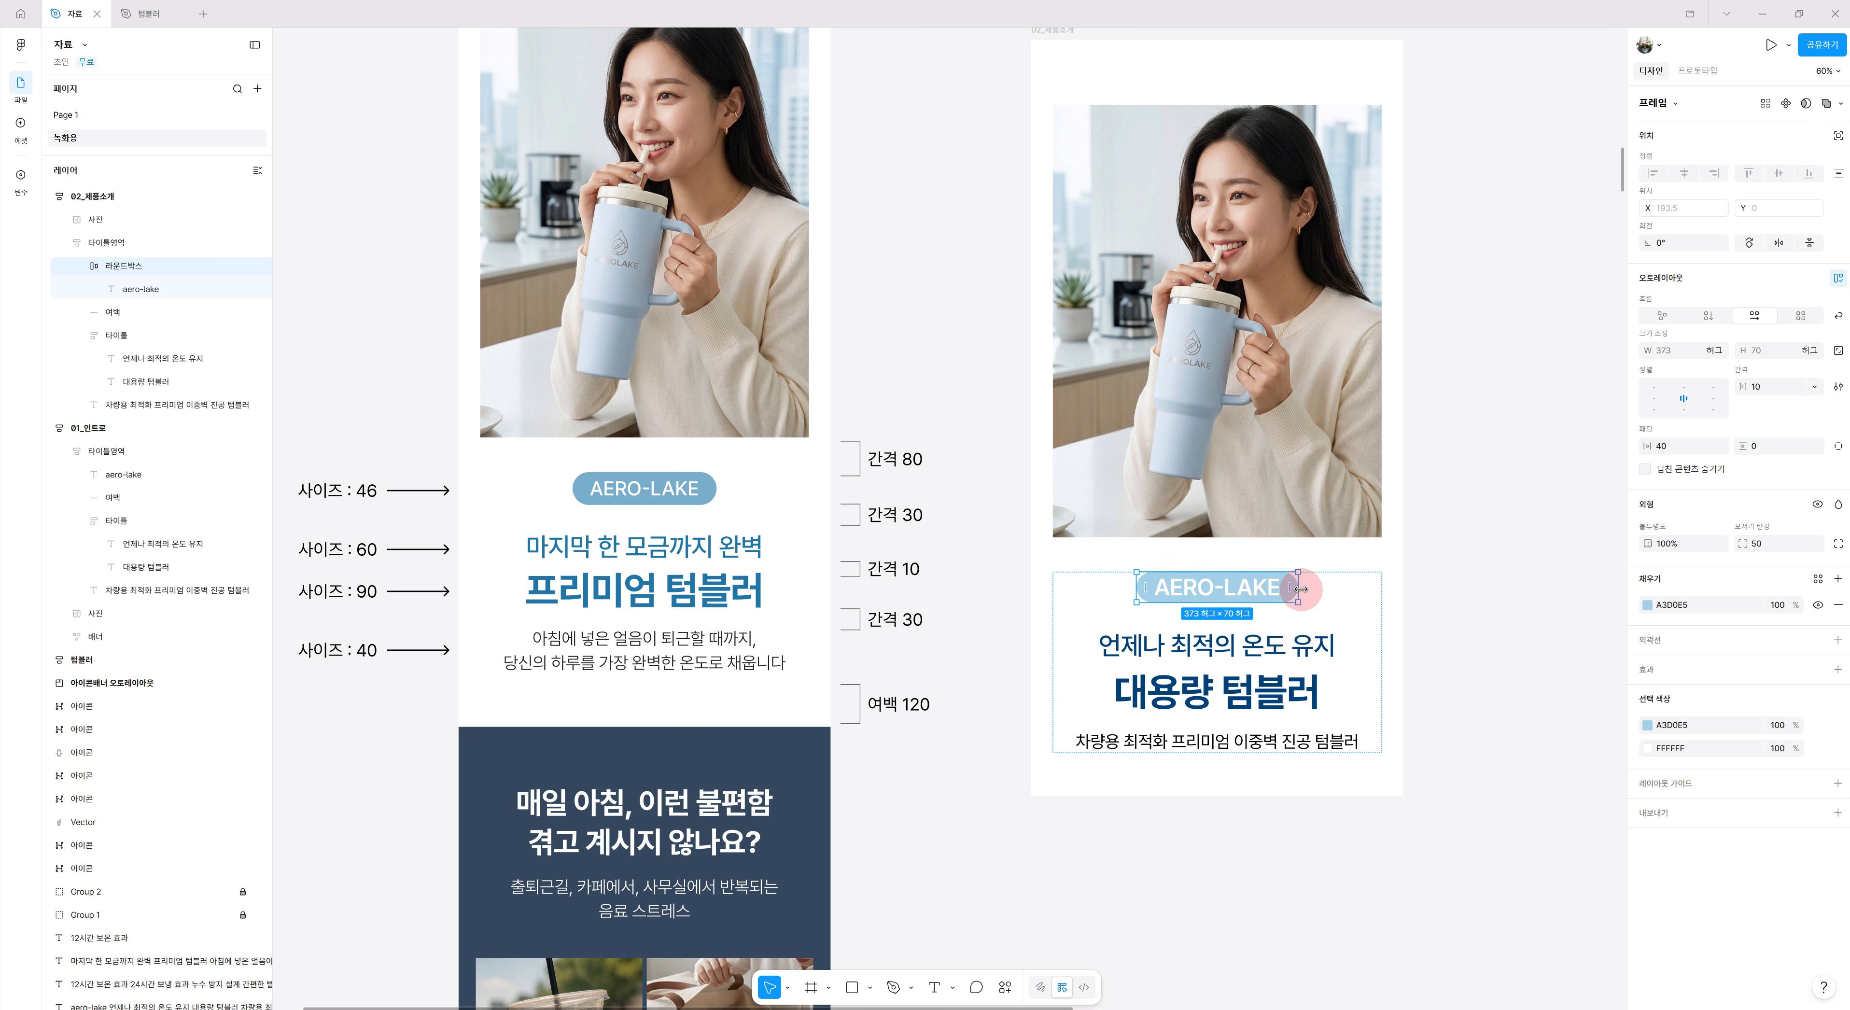
{"action": "left_click", "coordinate": [1646, 605]}
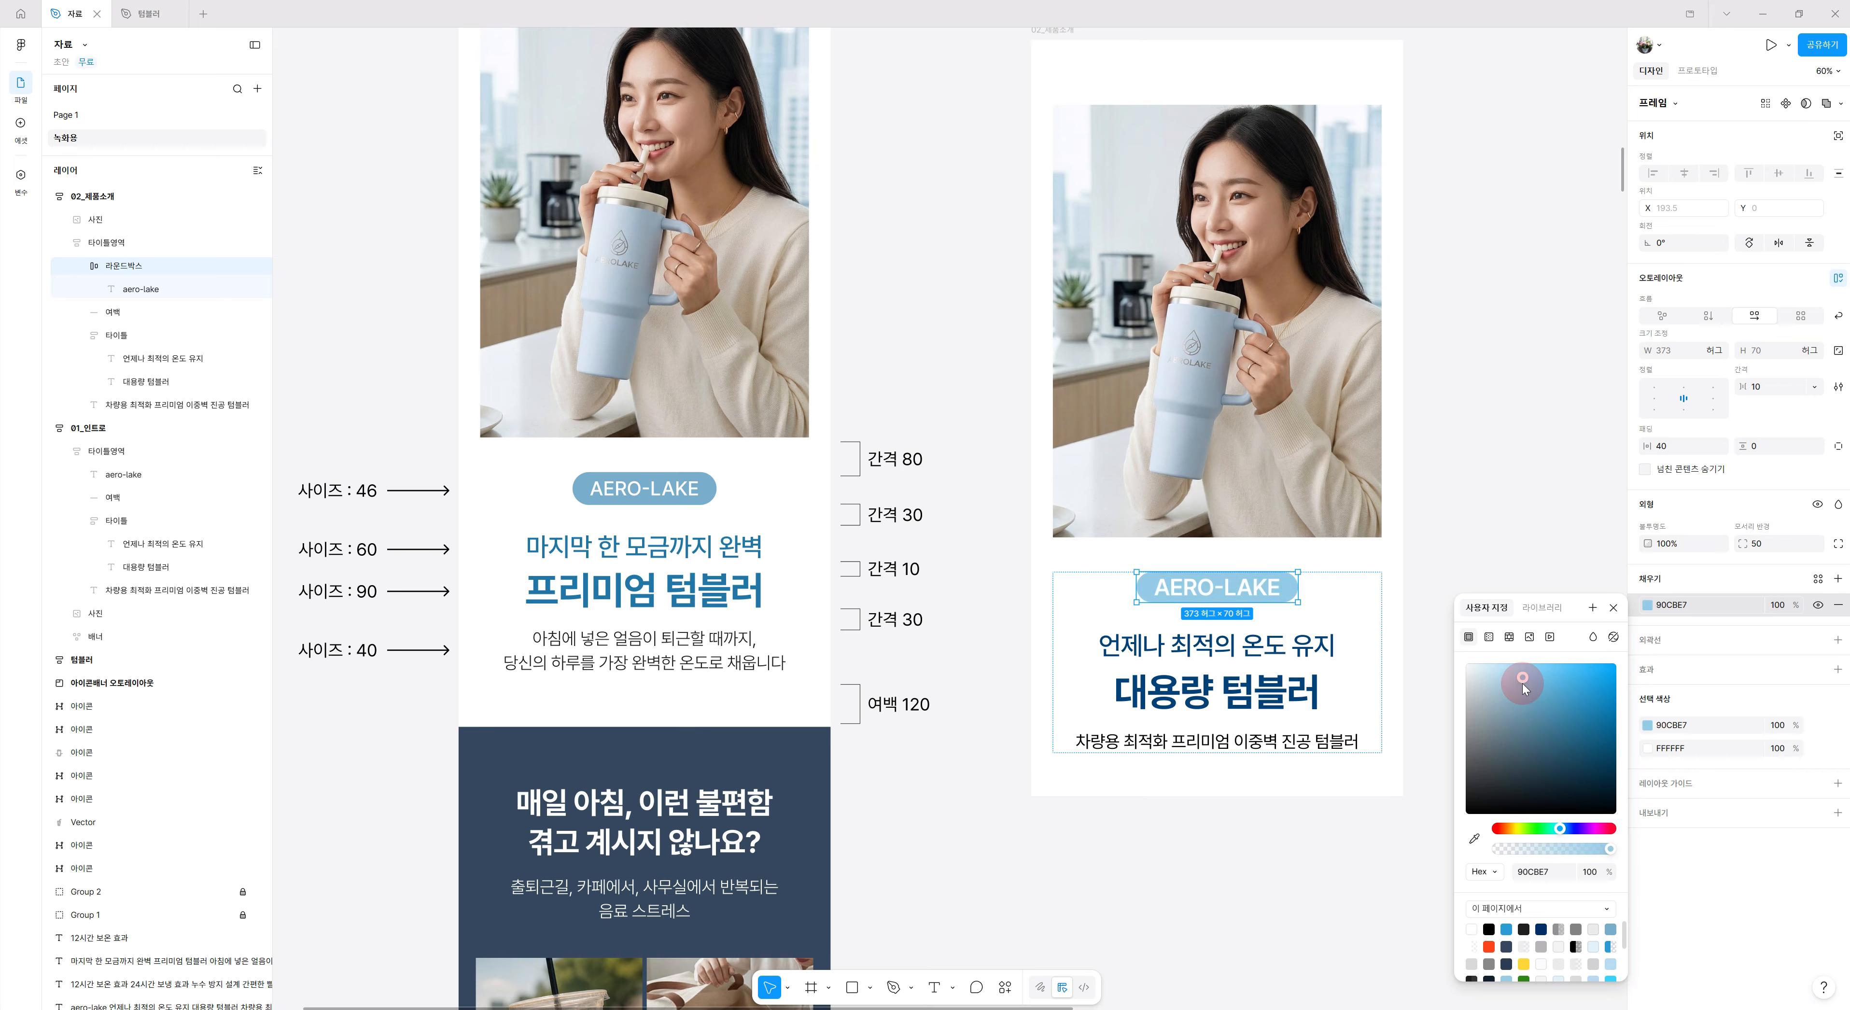
{"action": "left_click_drag", "start_coordinate": [1522, 687], "coordinate": [1526, 691]}
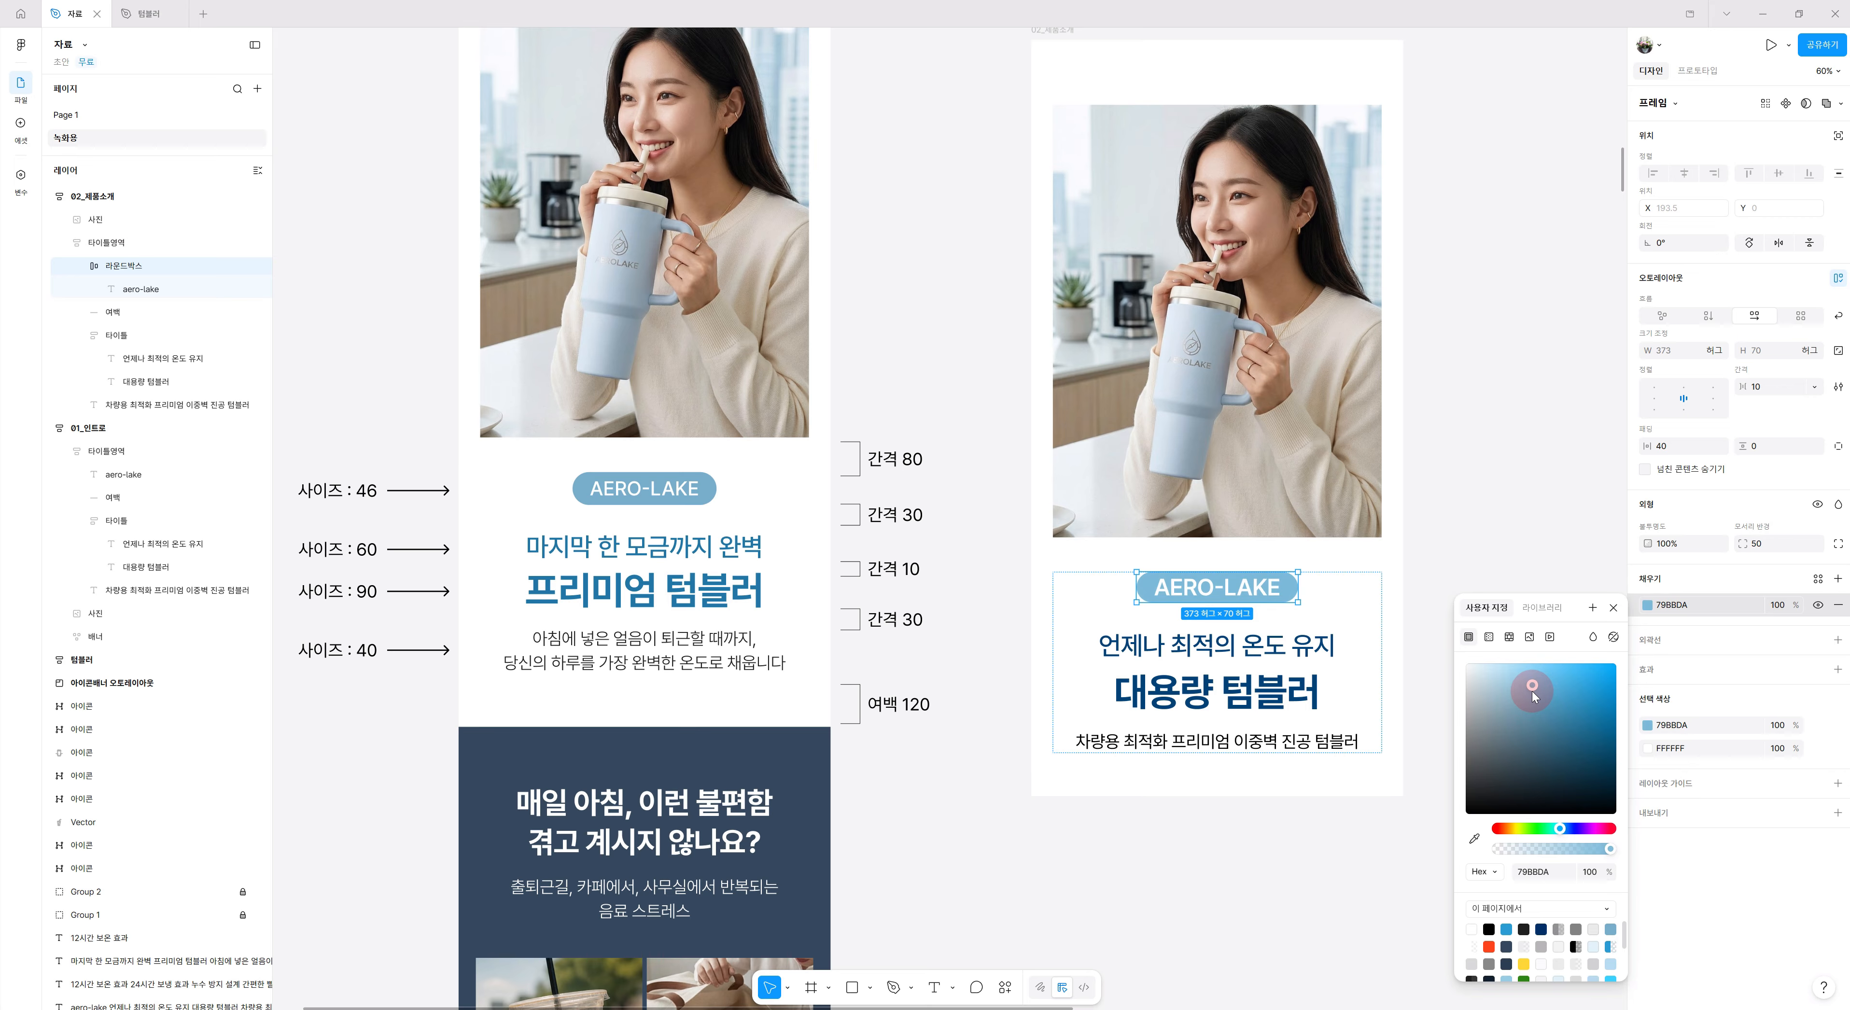
{"action": "left_click", "coordinate": [1379, 762]}
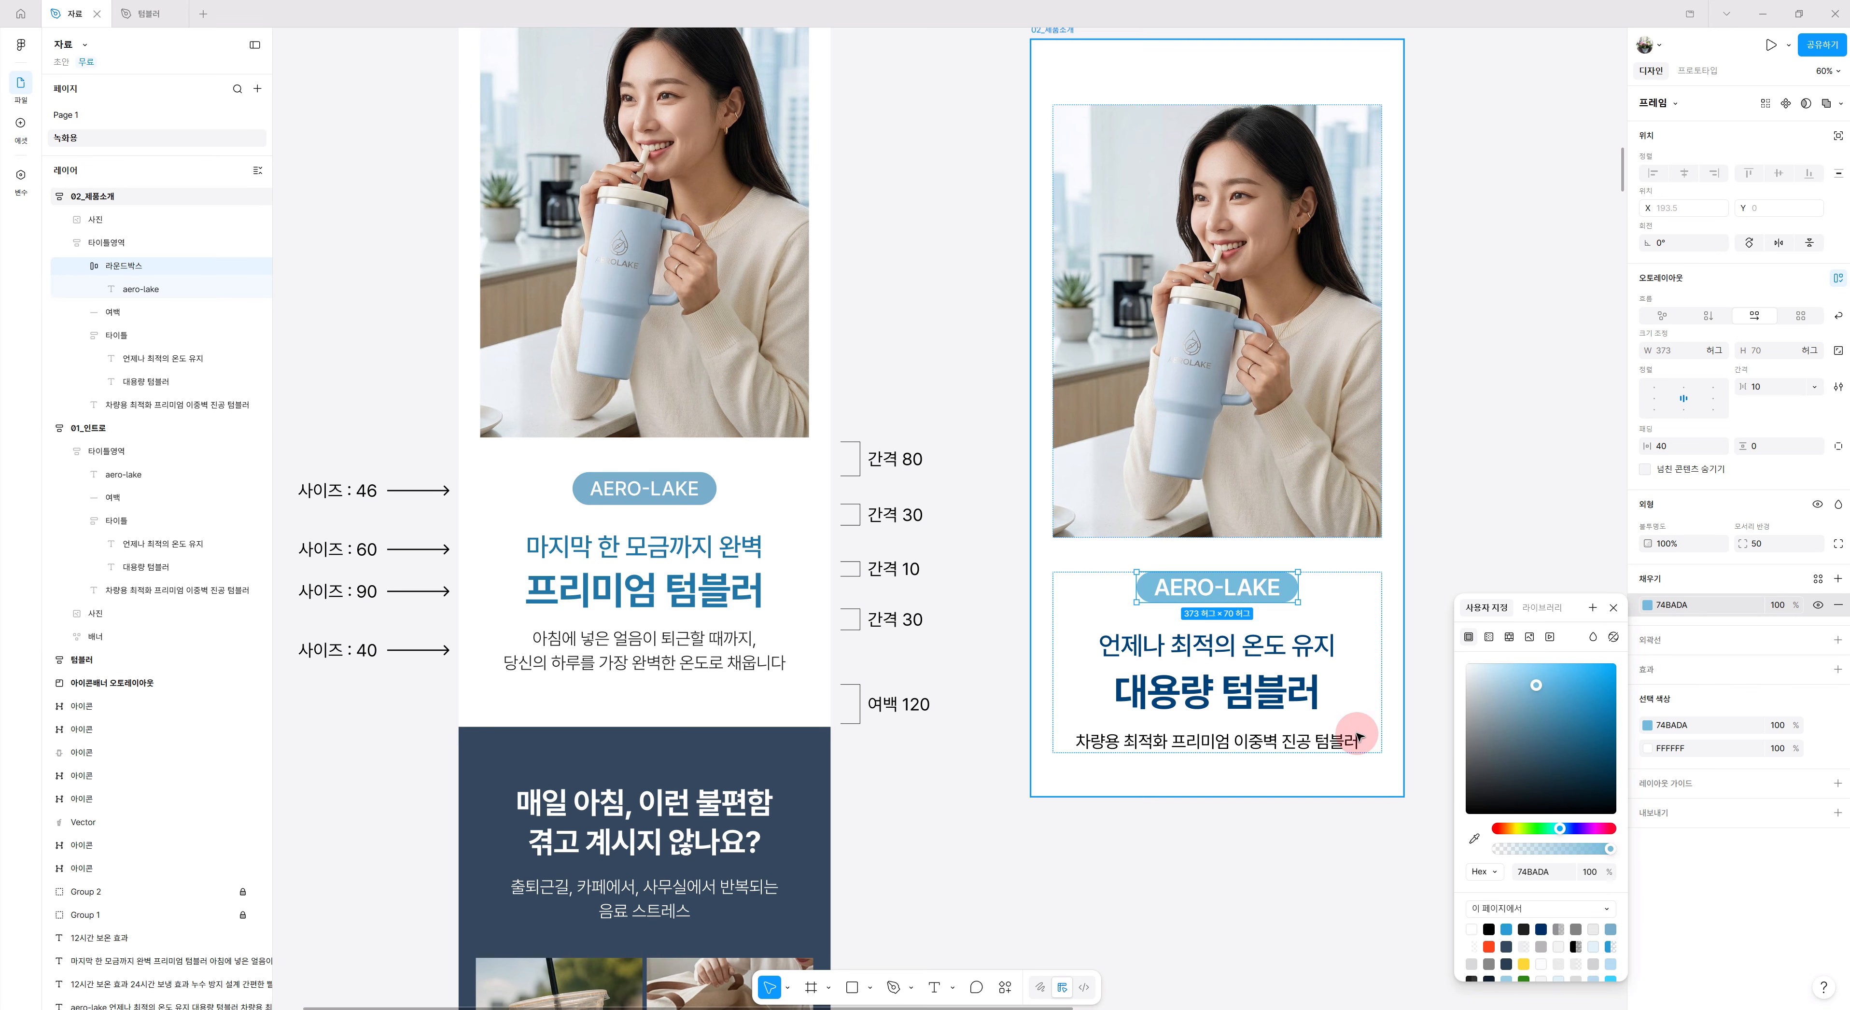
{"action": "left_click", "coordinate": [1234, 591]}
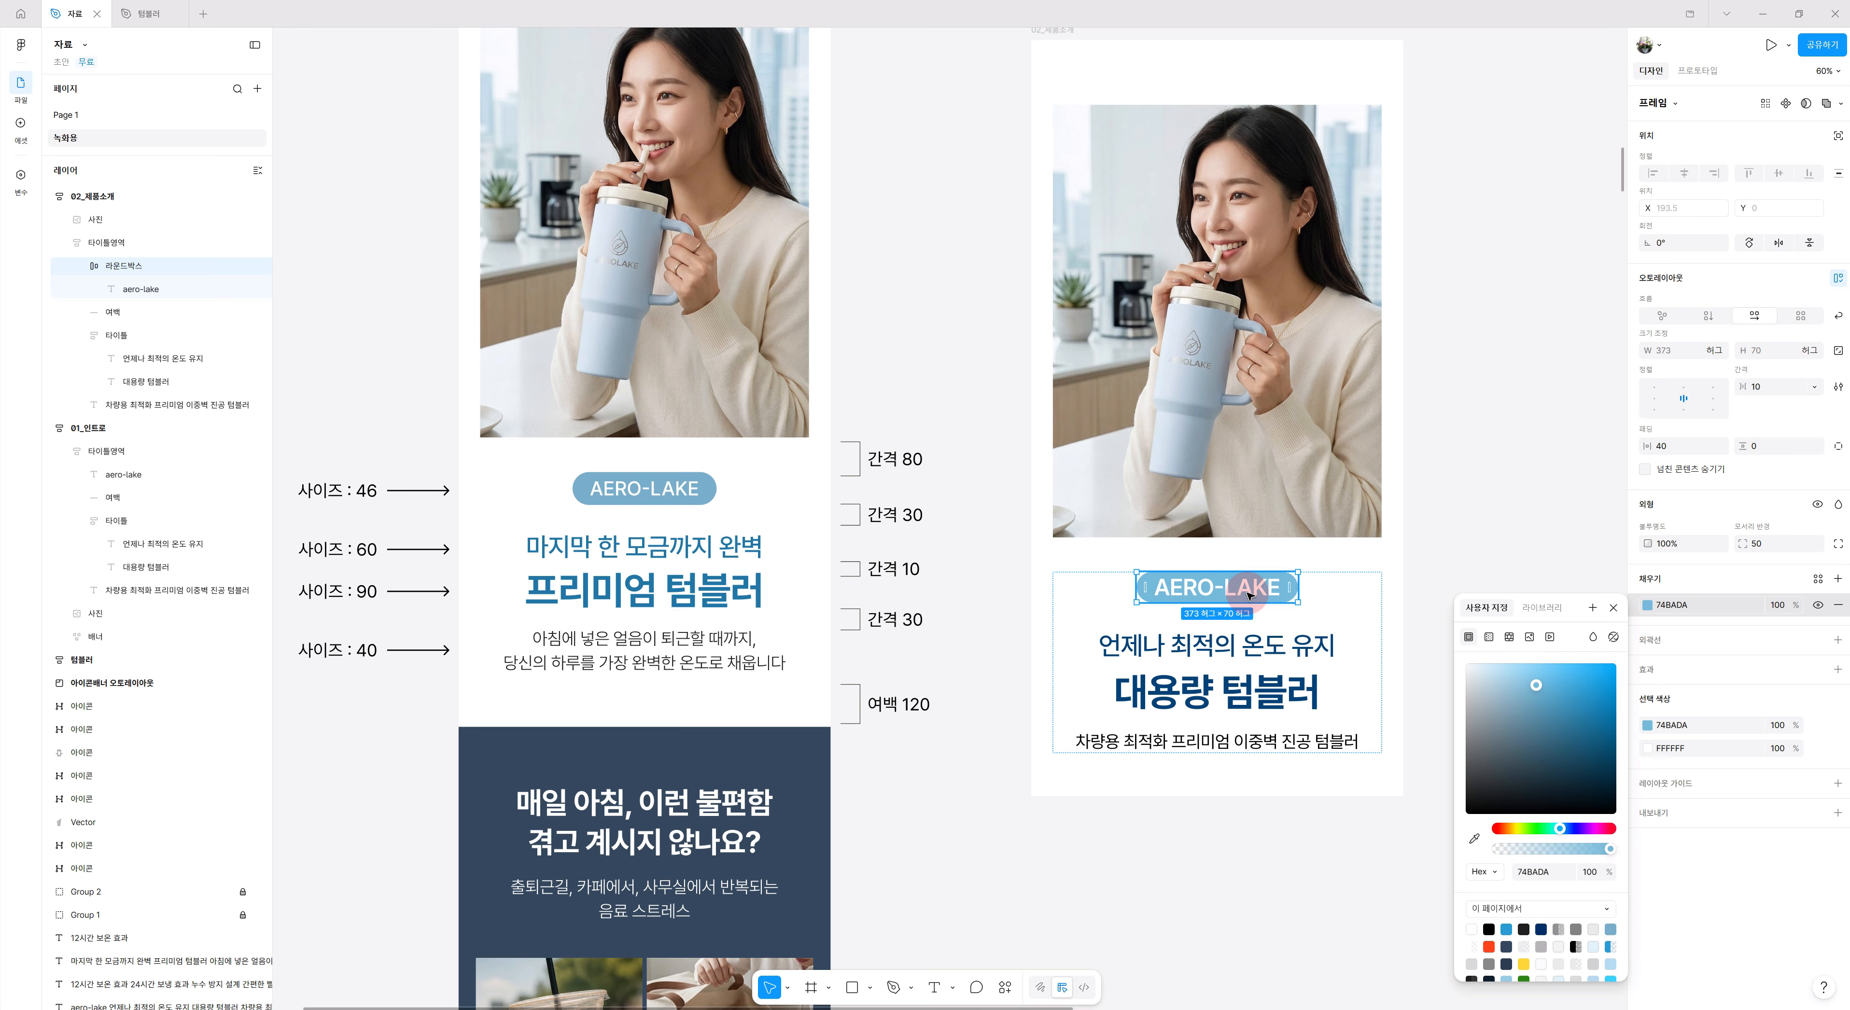
{"action": "left_click", "coordinate": [1533, 522]}
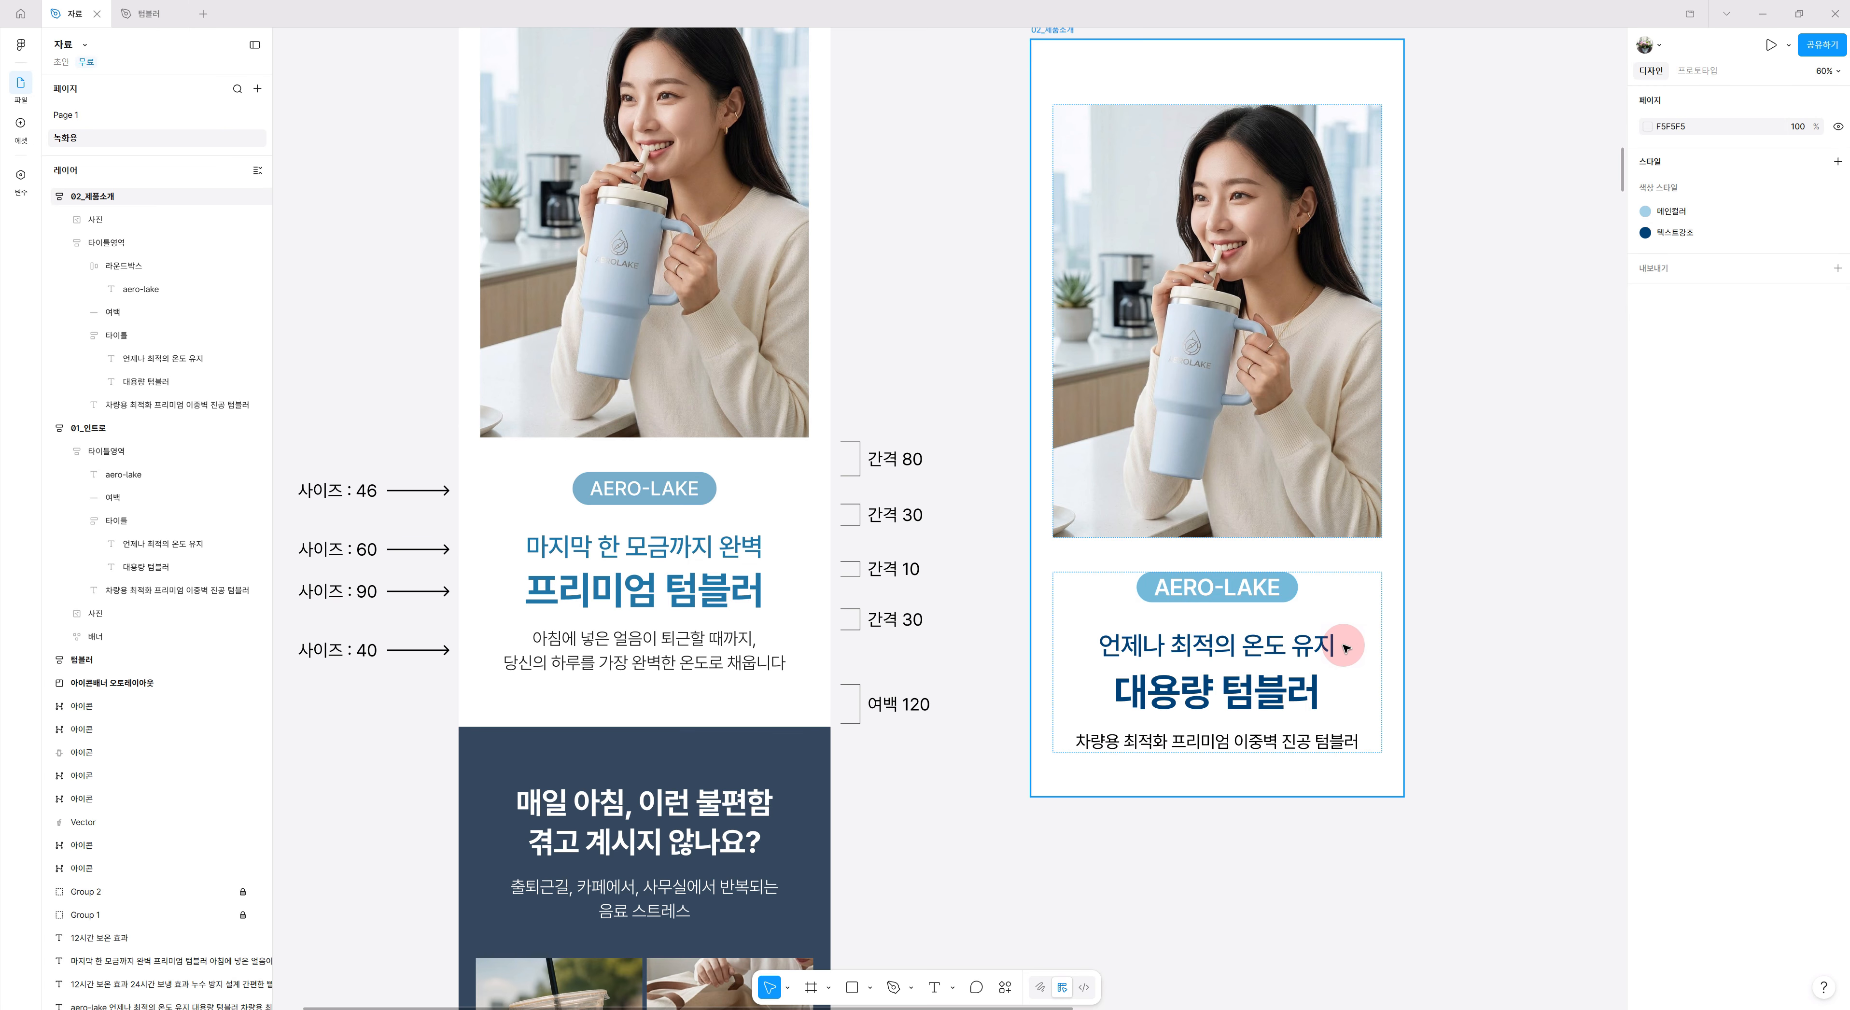
{"action": "left_click", "coordinate": [1290, 588]}
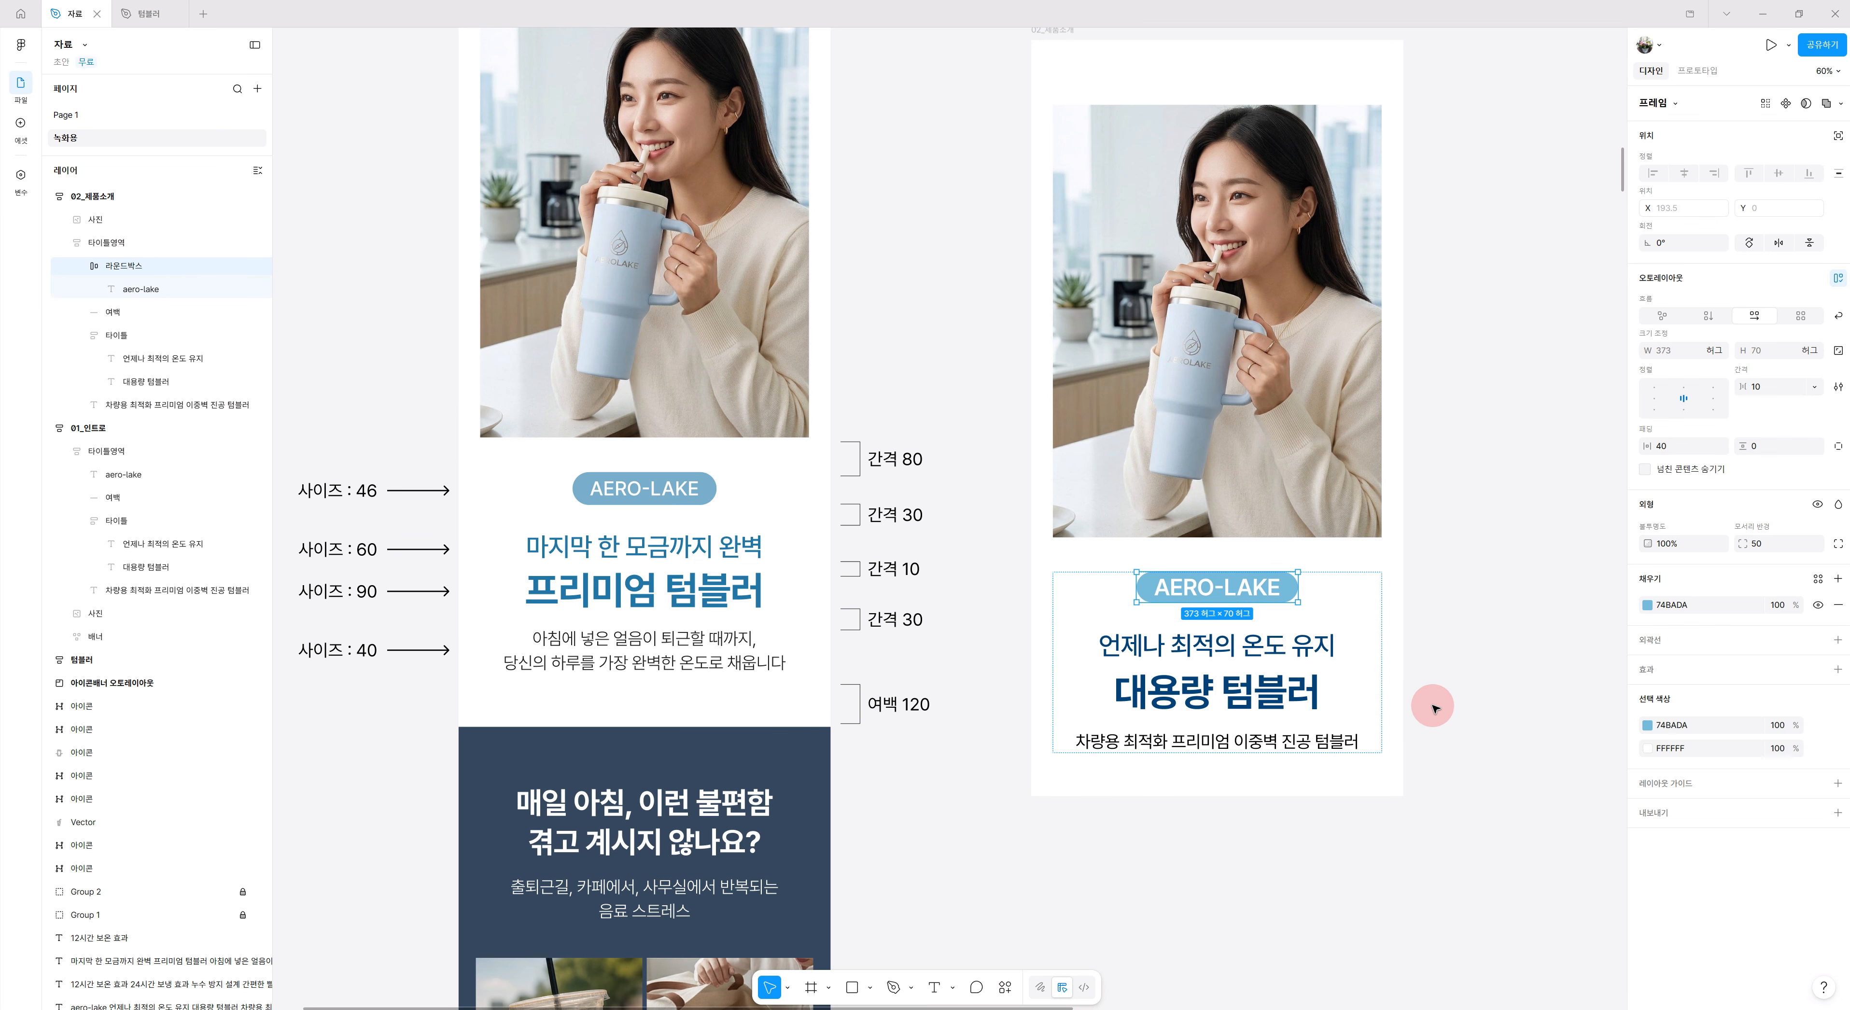
Set the vertical padding of 라운드박스 to 5.
{"action": "scroll", "coordinate": [1293, 632], "scroll_direction": "up", "scroll_amount": 2}
{"action": "scroll", "coordinate": [1332, 629], "scroll_direction": "up", "scroll_amount": 5}
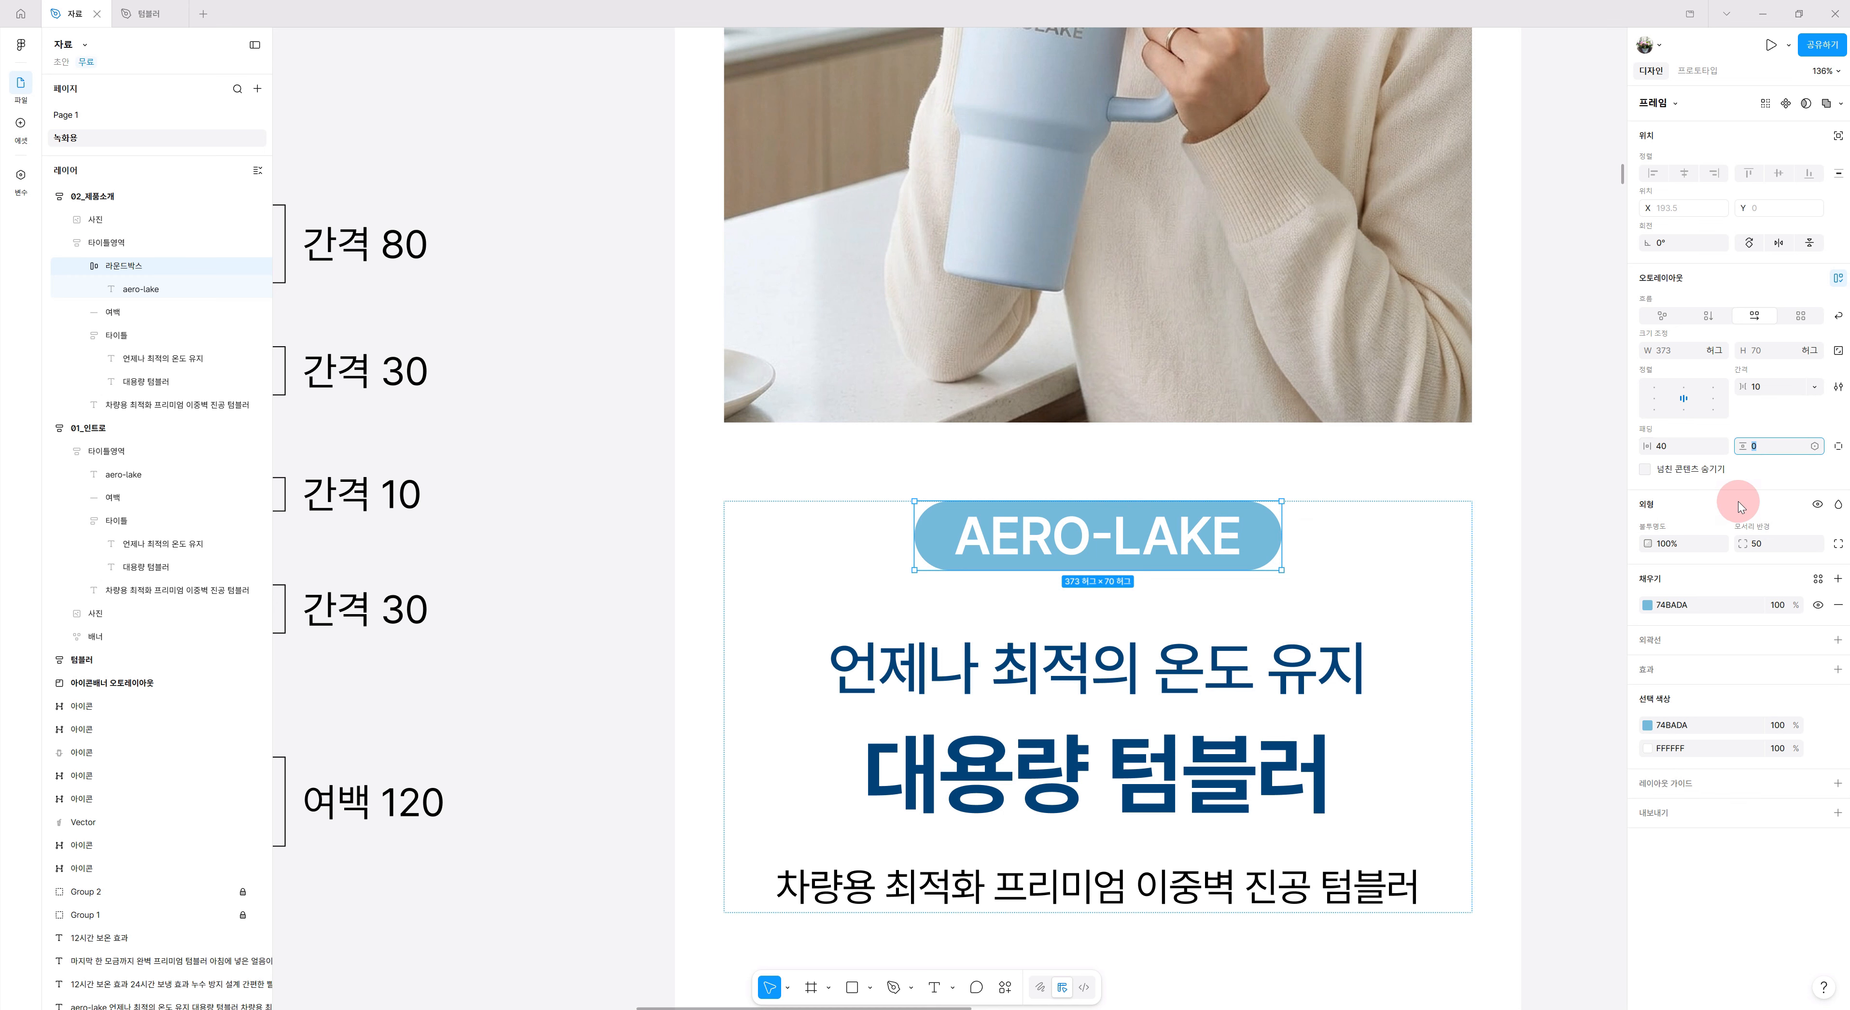
{"action": "key", "text": "Return"}
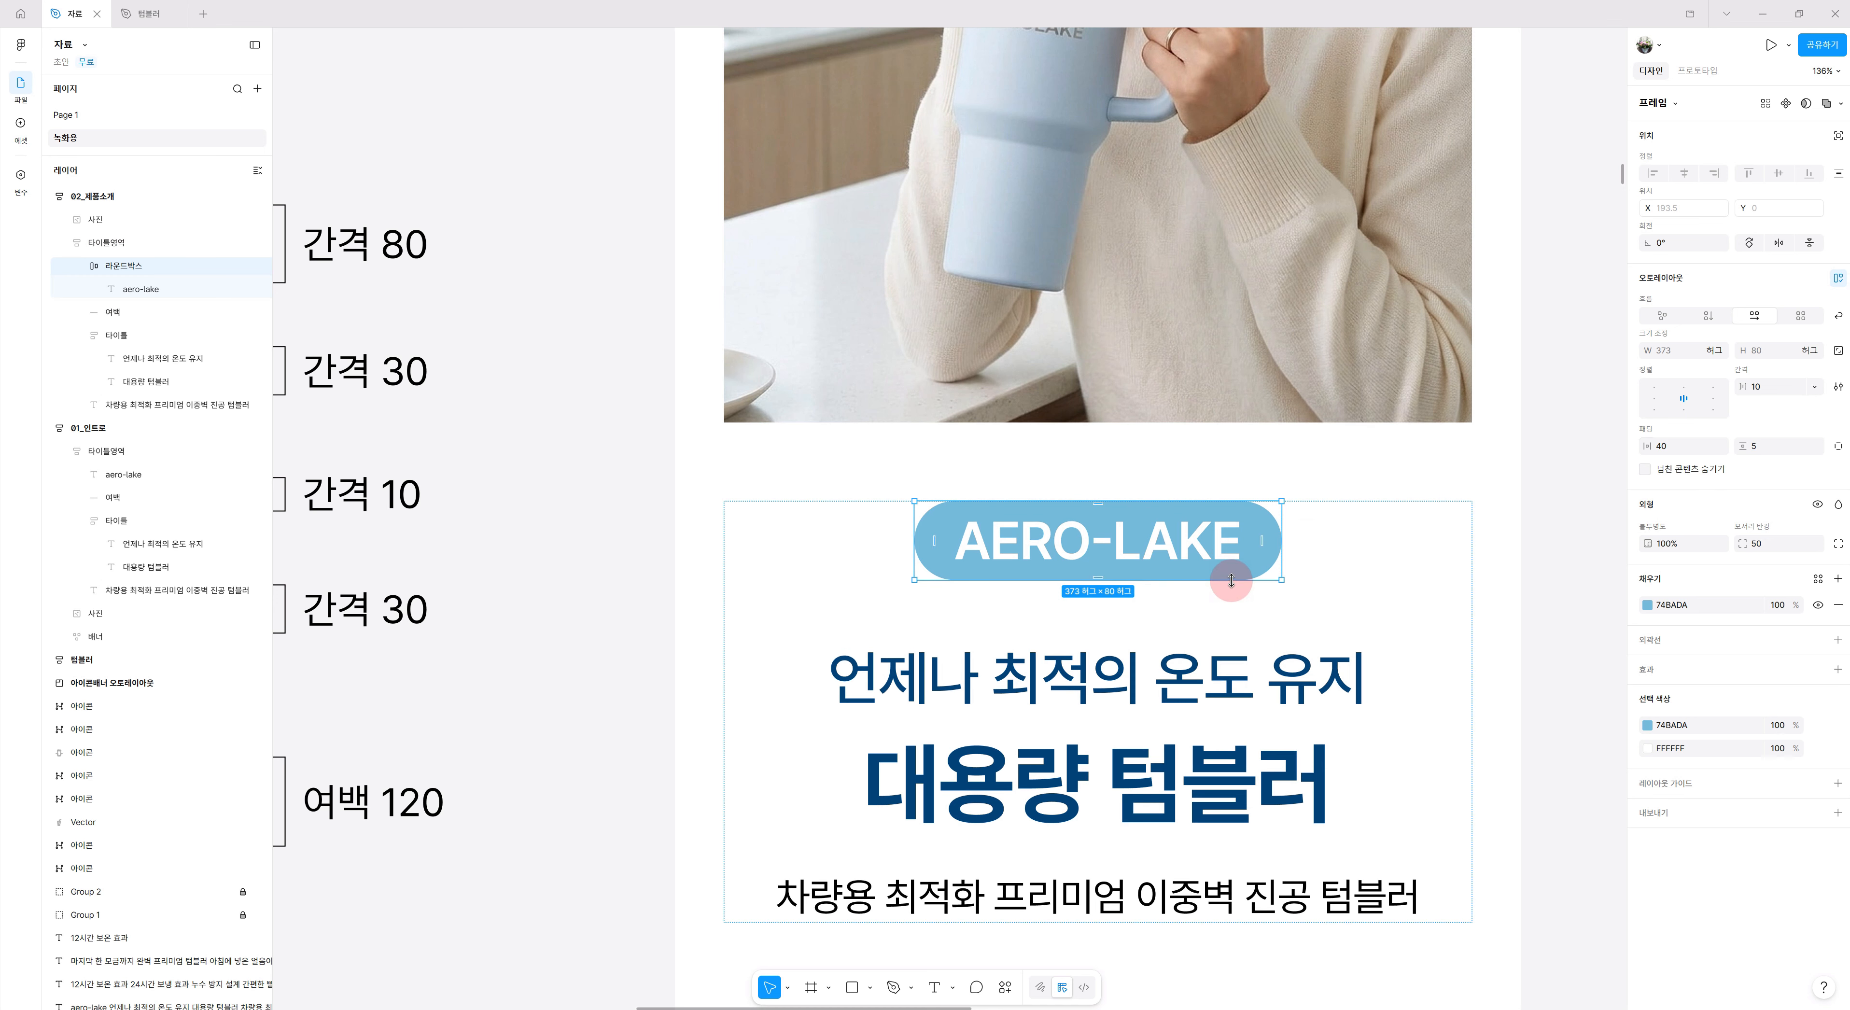
{"action": "scroll", "coordinate": [1470, 649], "scroll_direction": "down", "scroll_amount": 5}
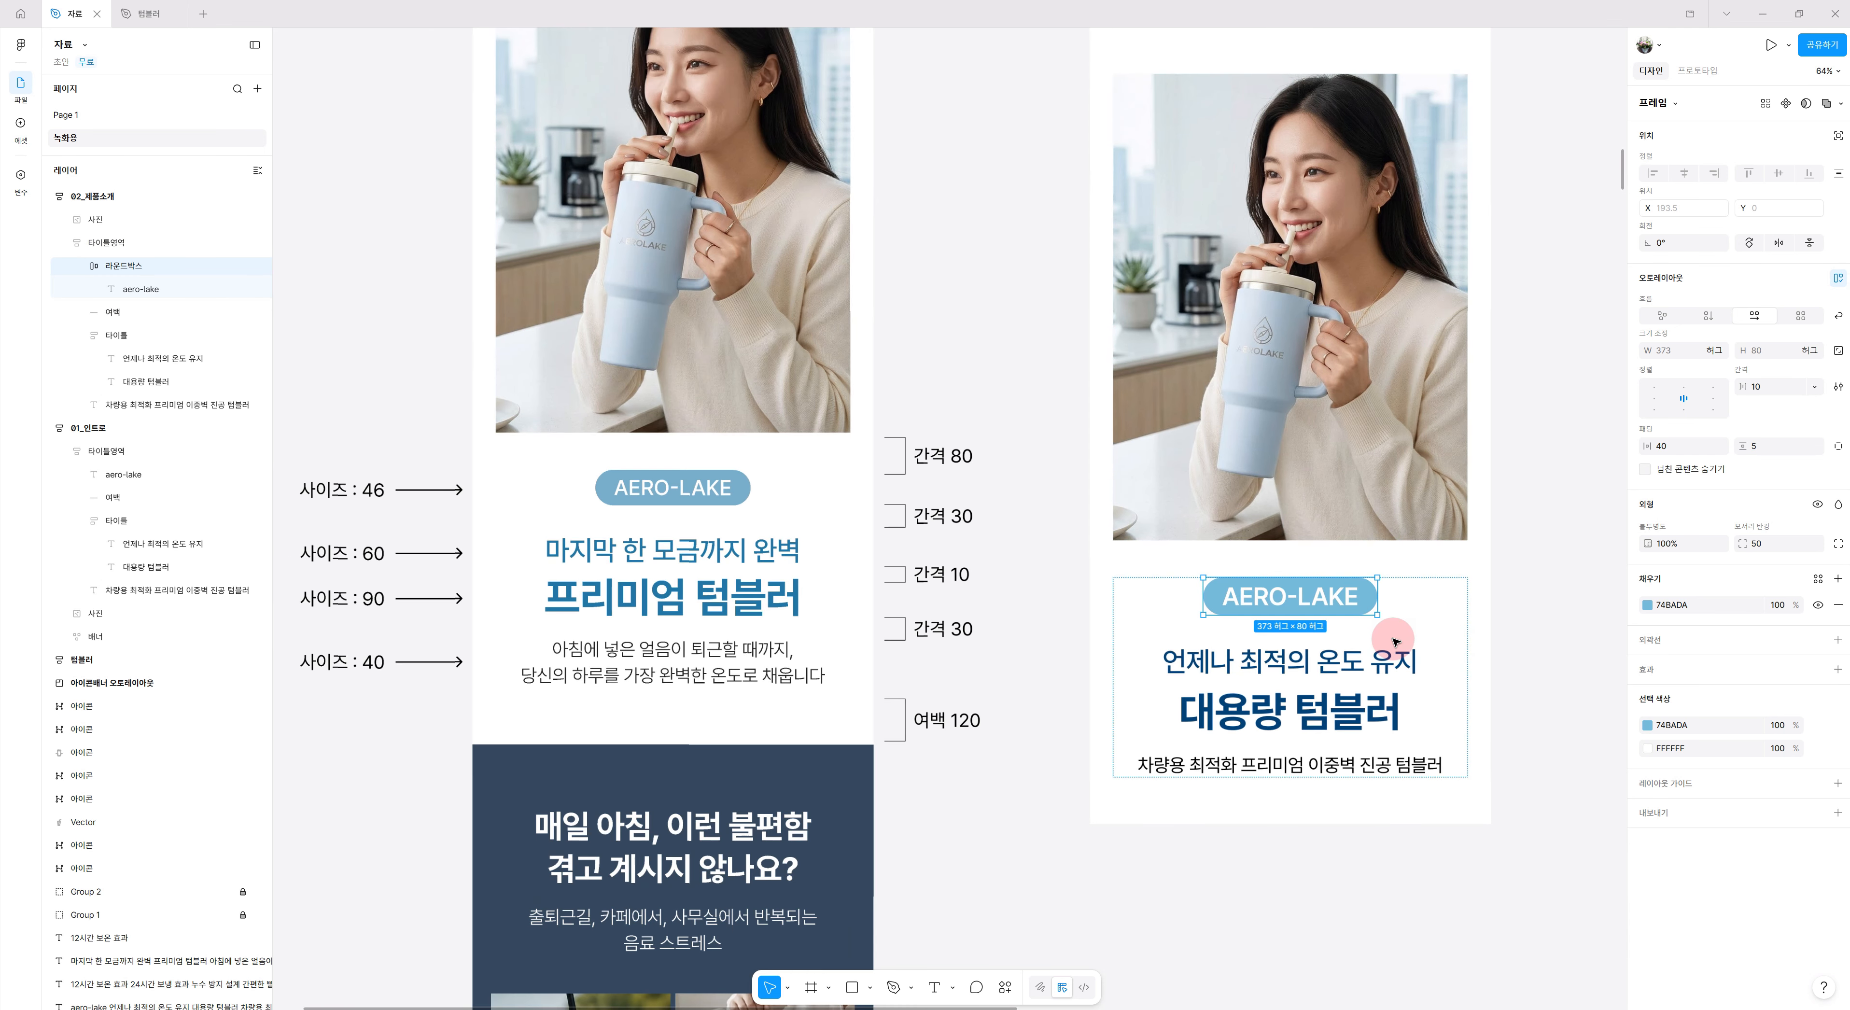
Set the font size of the AERO-LAKE text in 라운드박스 to 46.
{"action": "left_click", "coordinate": [1271, 603]}
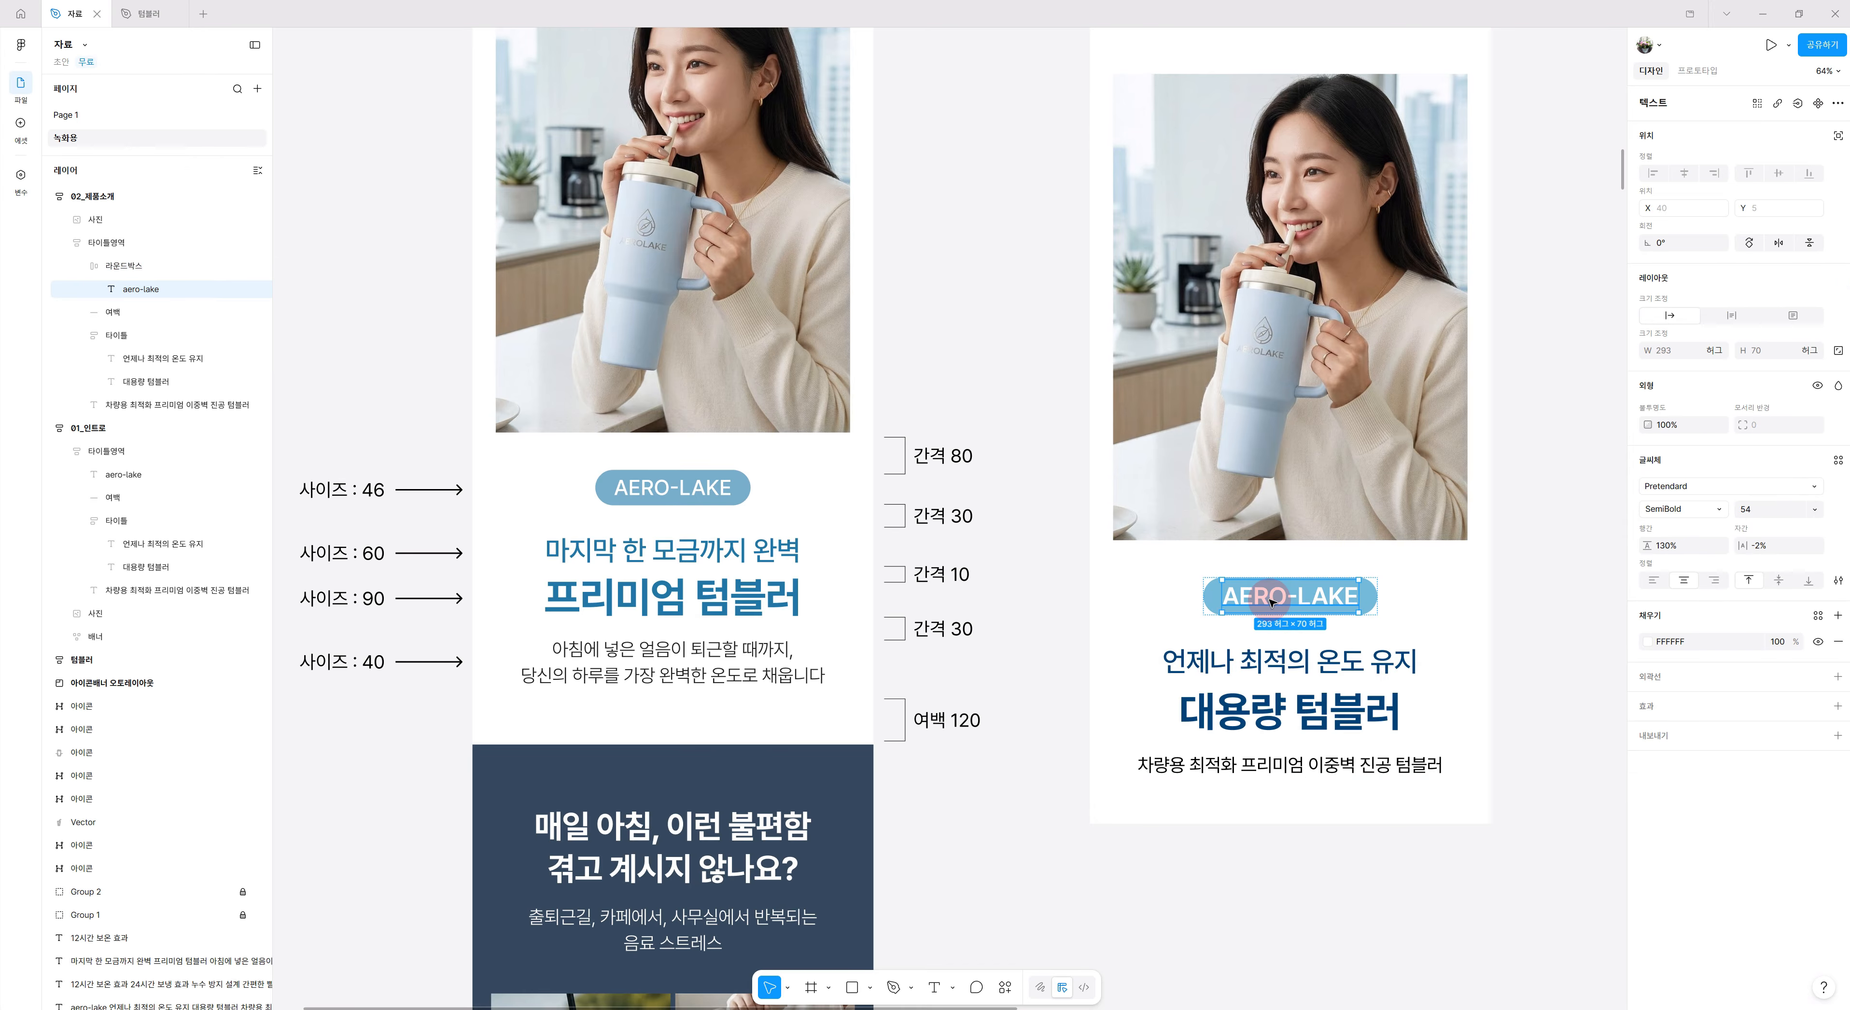
{"action": "left_click", "coordinate": [1766, 508]}
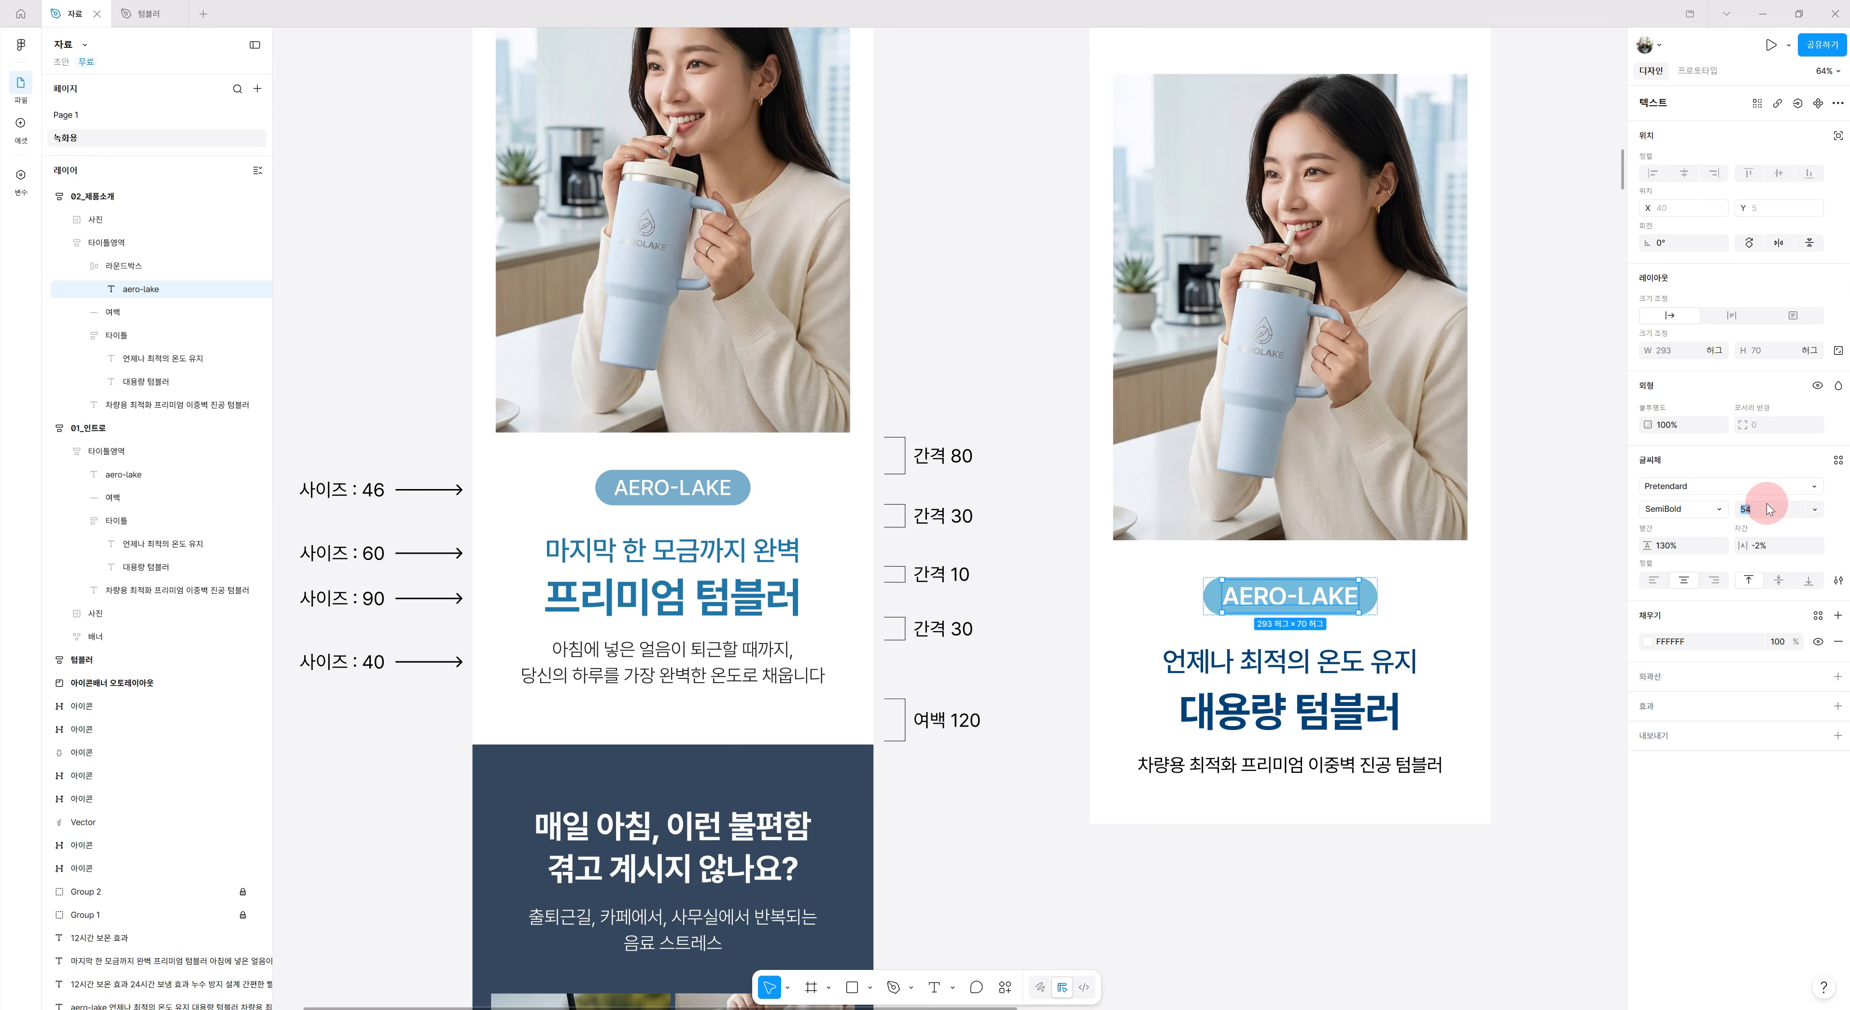
{"action": "type", "text": "46"}
{"action": "key", "text": "Return"}
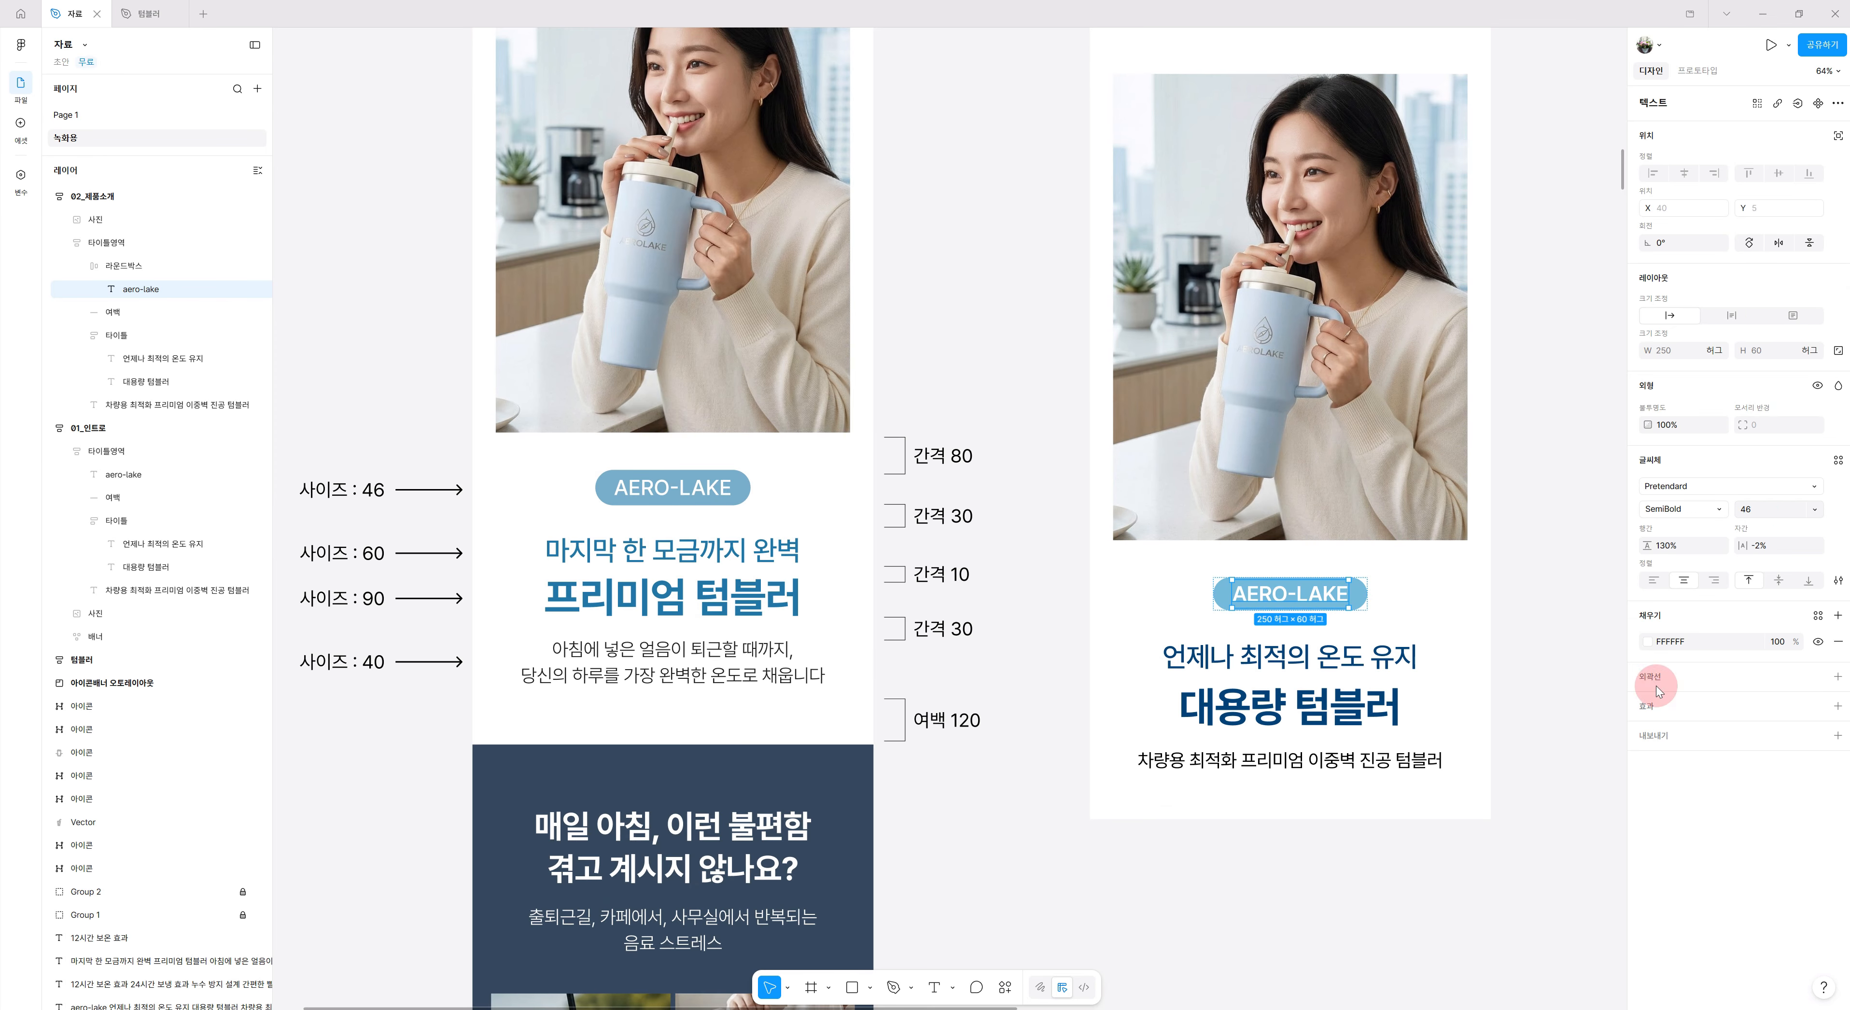
{"action": "scroll", "coordinate": [1445, 864], "scroll_direction": "down", "scroll_amount": 1}
{"action": "scroll", "coordinate": [1445, 864], "scroll_direction": "down", "scroll_amount": 1}
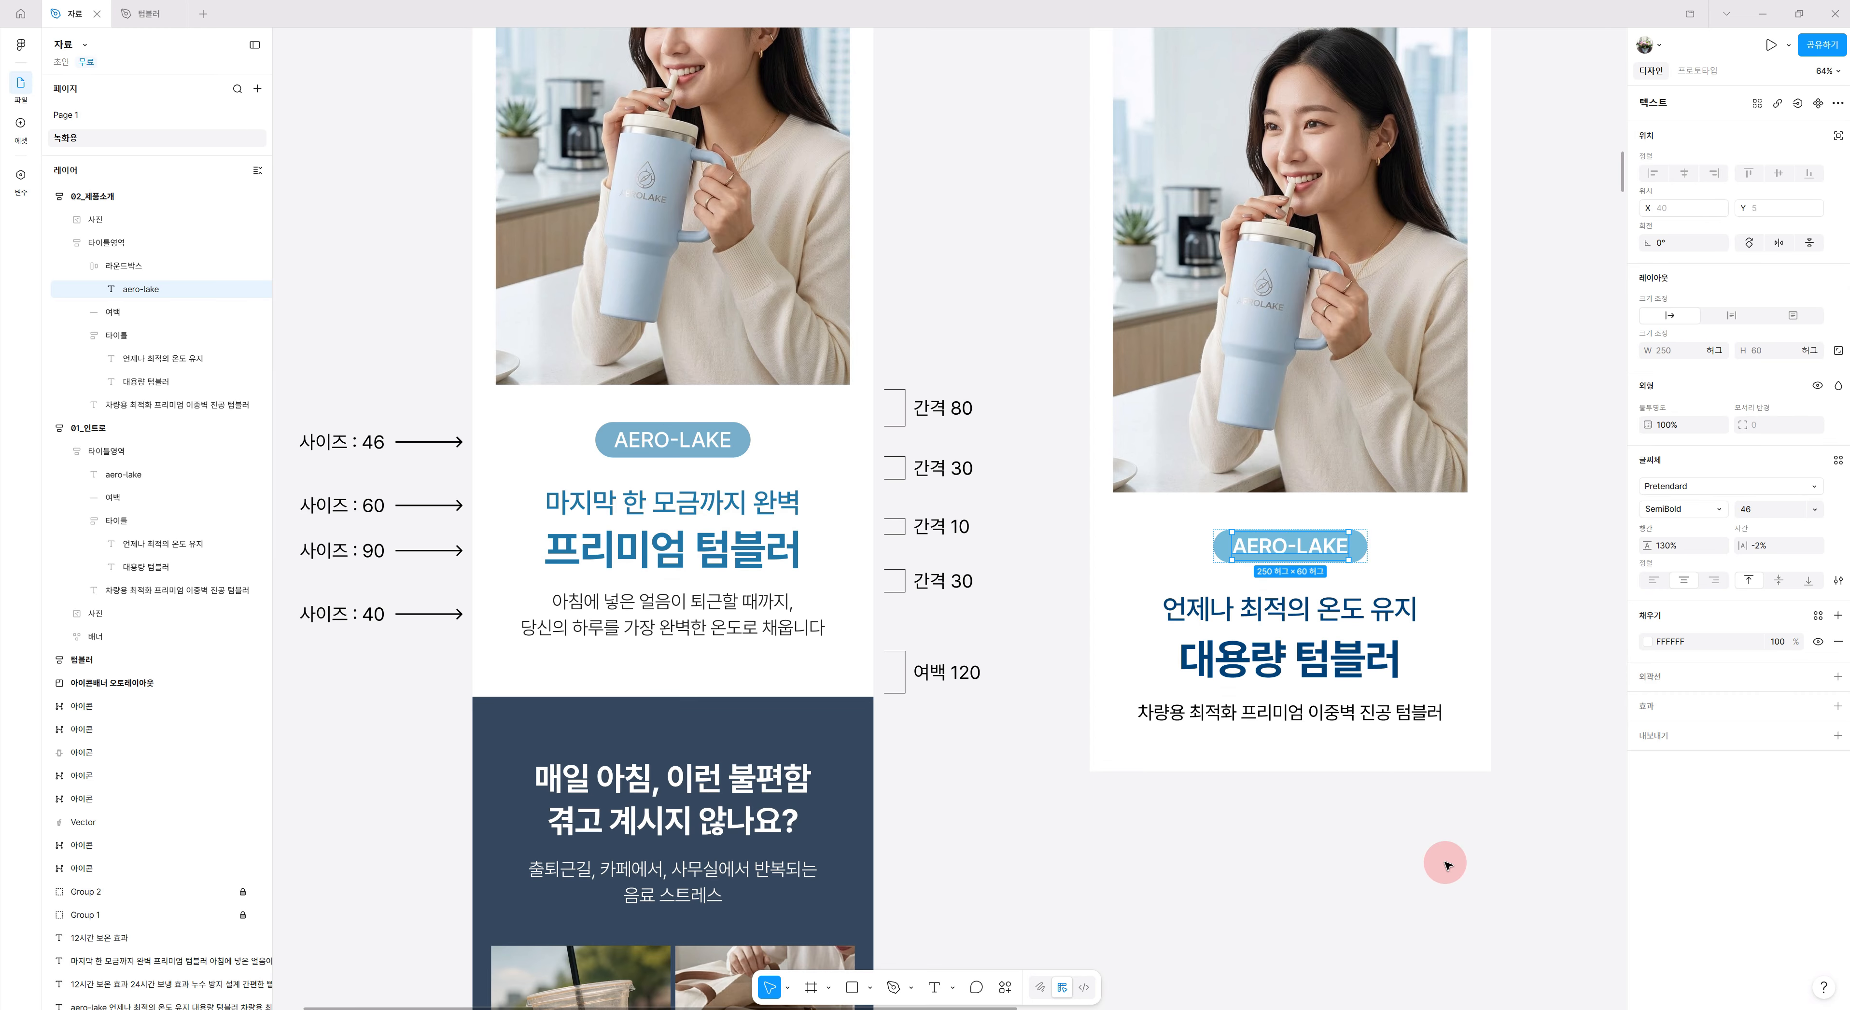
{"action": "left_click", "coordinate": [1444, 863]}
{"action": "scroll", "coordinate": [1477, 846], "scroll_direction": "down", "scroll_amount": 4}
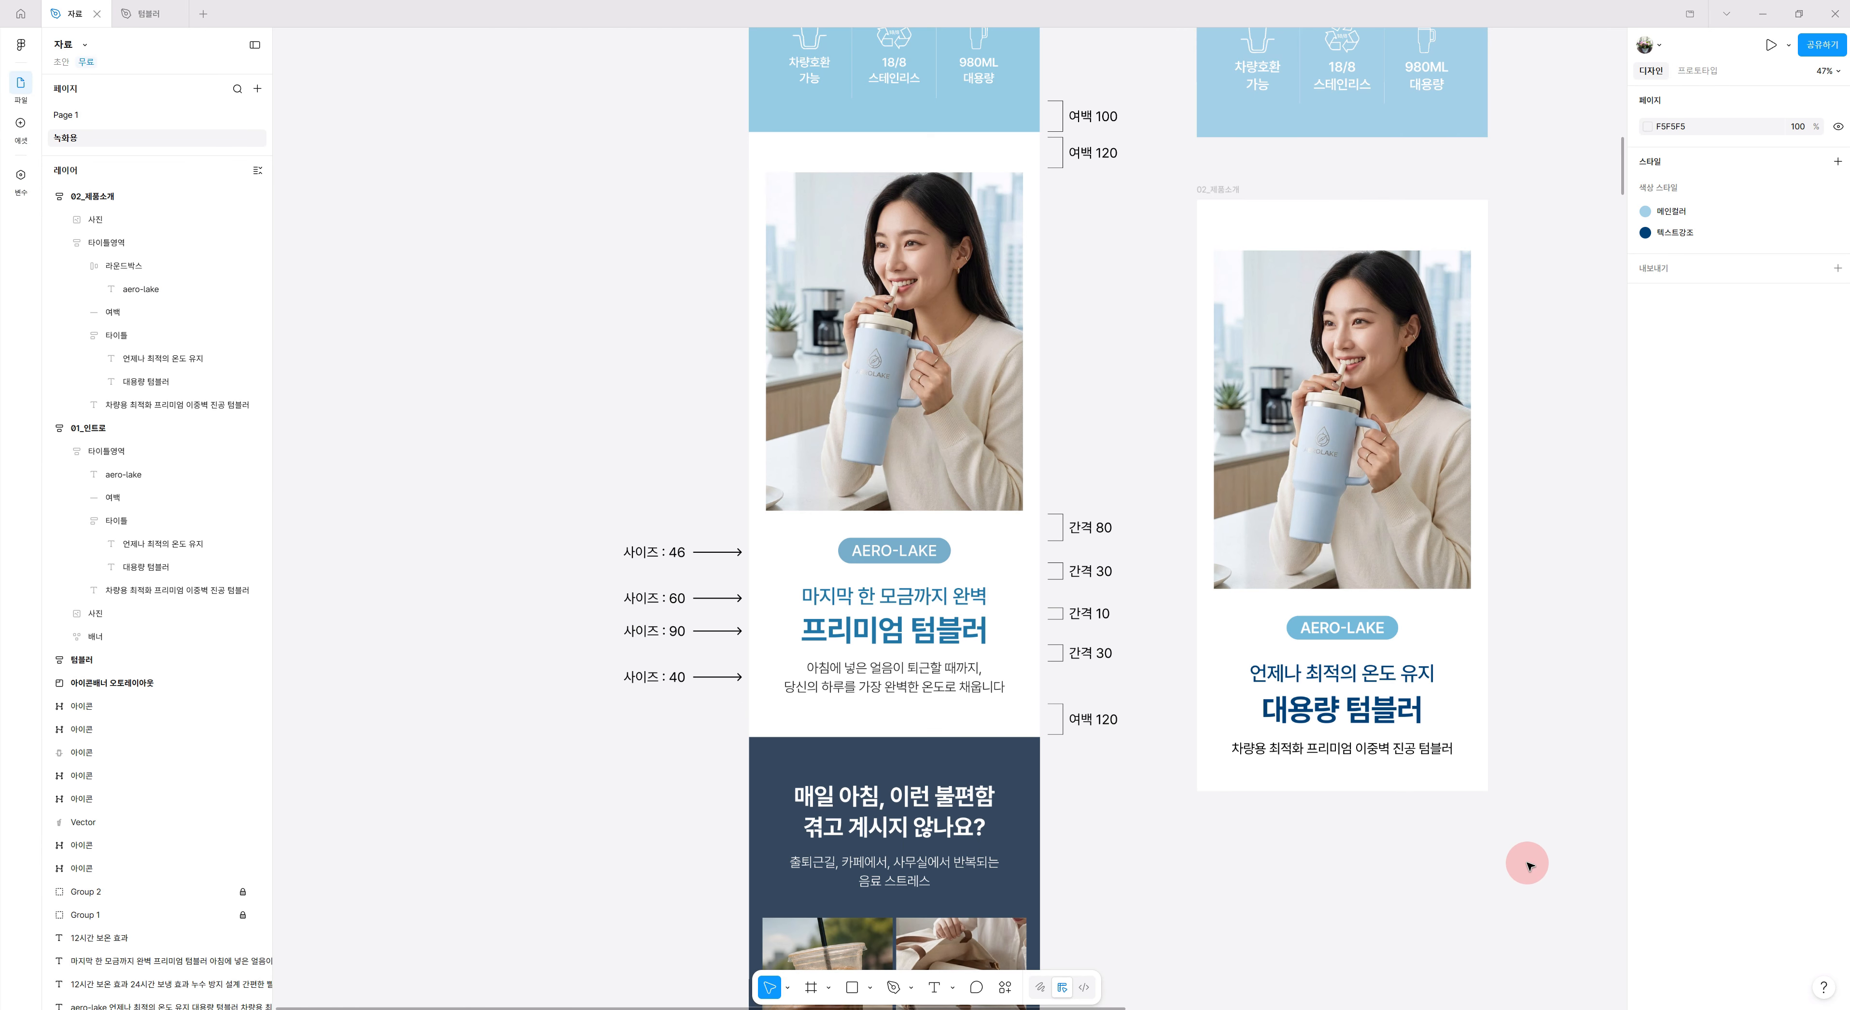
Replace the first title line in 02_제품소개 with 마지막 한 모금까지 완벽, copied from the text notes beside the section.
{"action": "left_click_drag", "start_coordinate": [1528, 863], "coordinate": [1339, 786]}
{"action": "scroll", "coordinate": [1458, 766], "scroll_direction": "down", "scroll_amount": 1}
{"action": "scroll", "coordinate": [1453, 762], "scroll_direction": "up", "scroll_amount": 2}
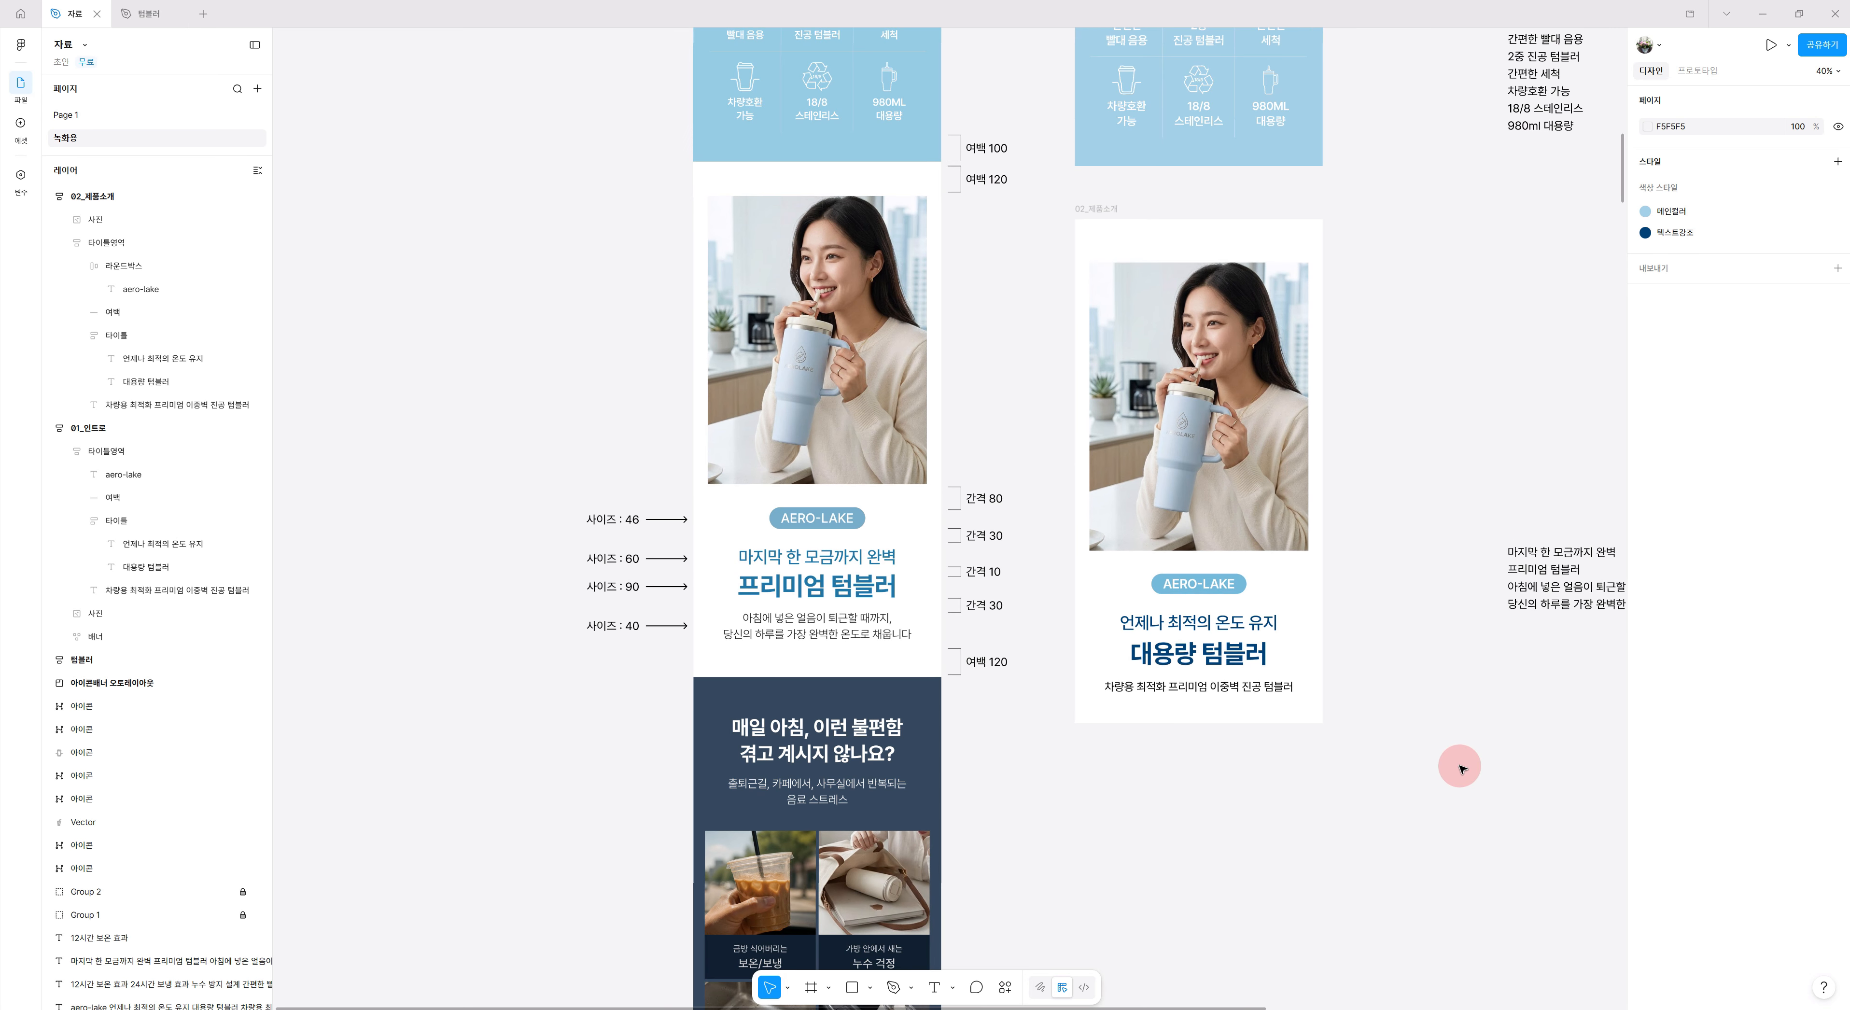
{"action": "scroll", "coordinate": [1318, 703], "scroll_direction": "up", "scroll_amount": 2}
{"action": "scroll", "coordinate": [1318, 703], "scroll_direction": "right", "scroll_amount": 5}
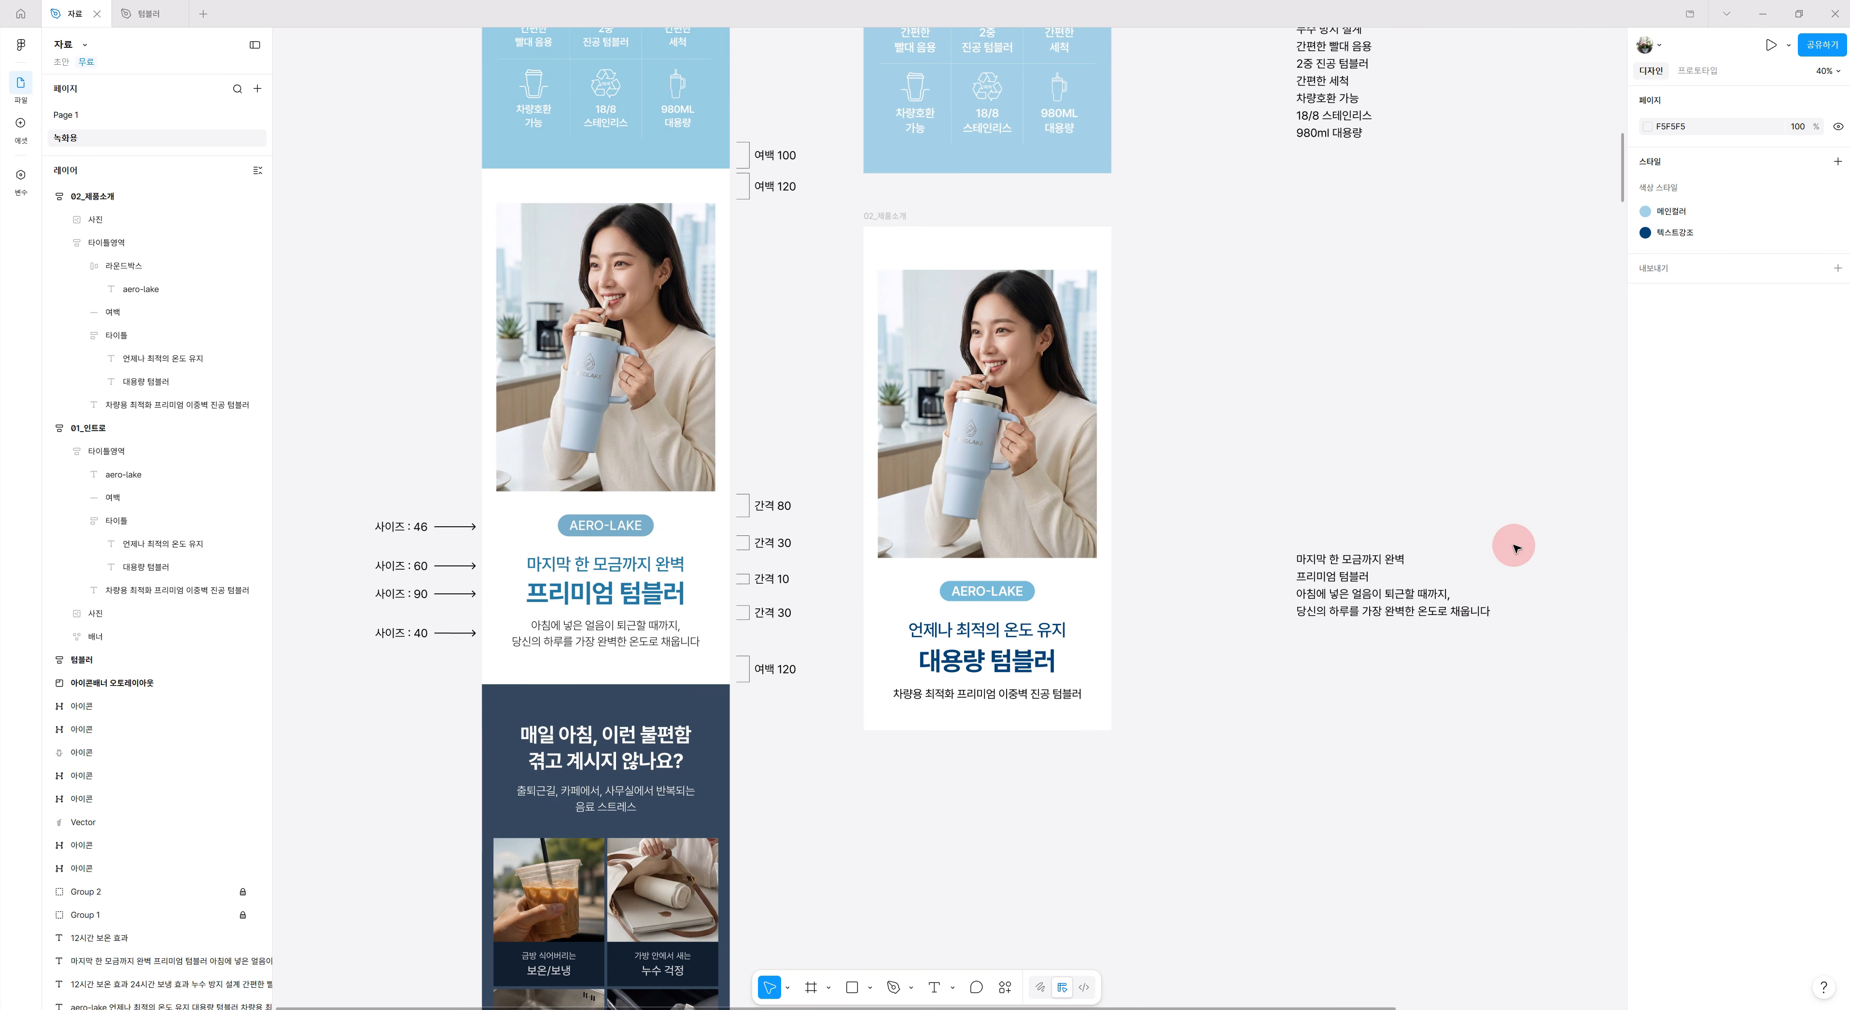
{"action": "left_click", "coordinate": [1346, 561]}
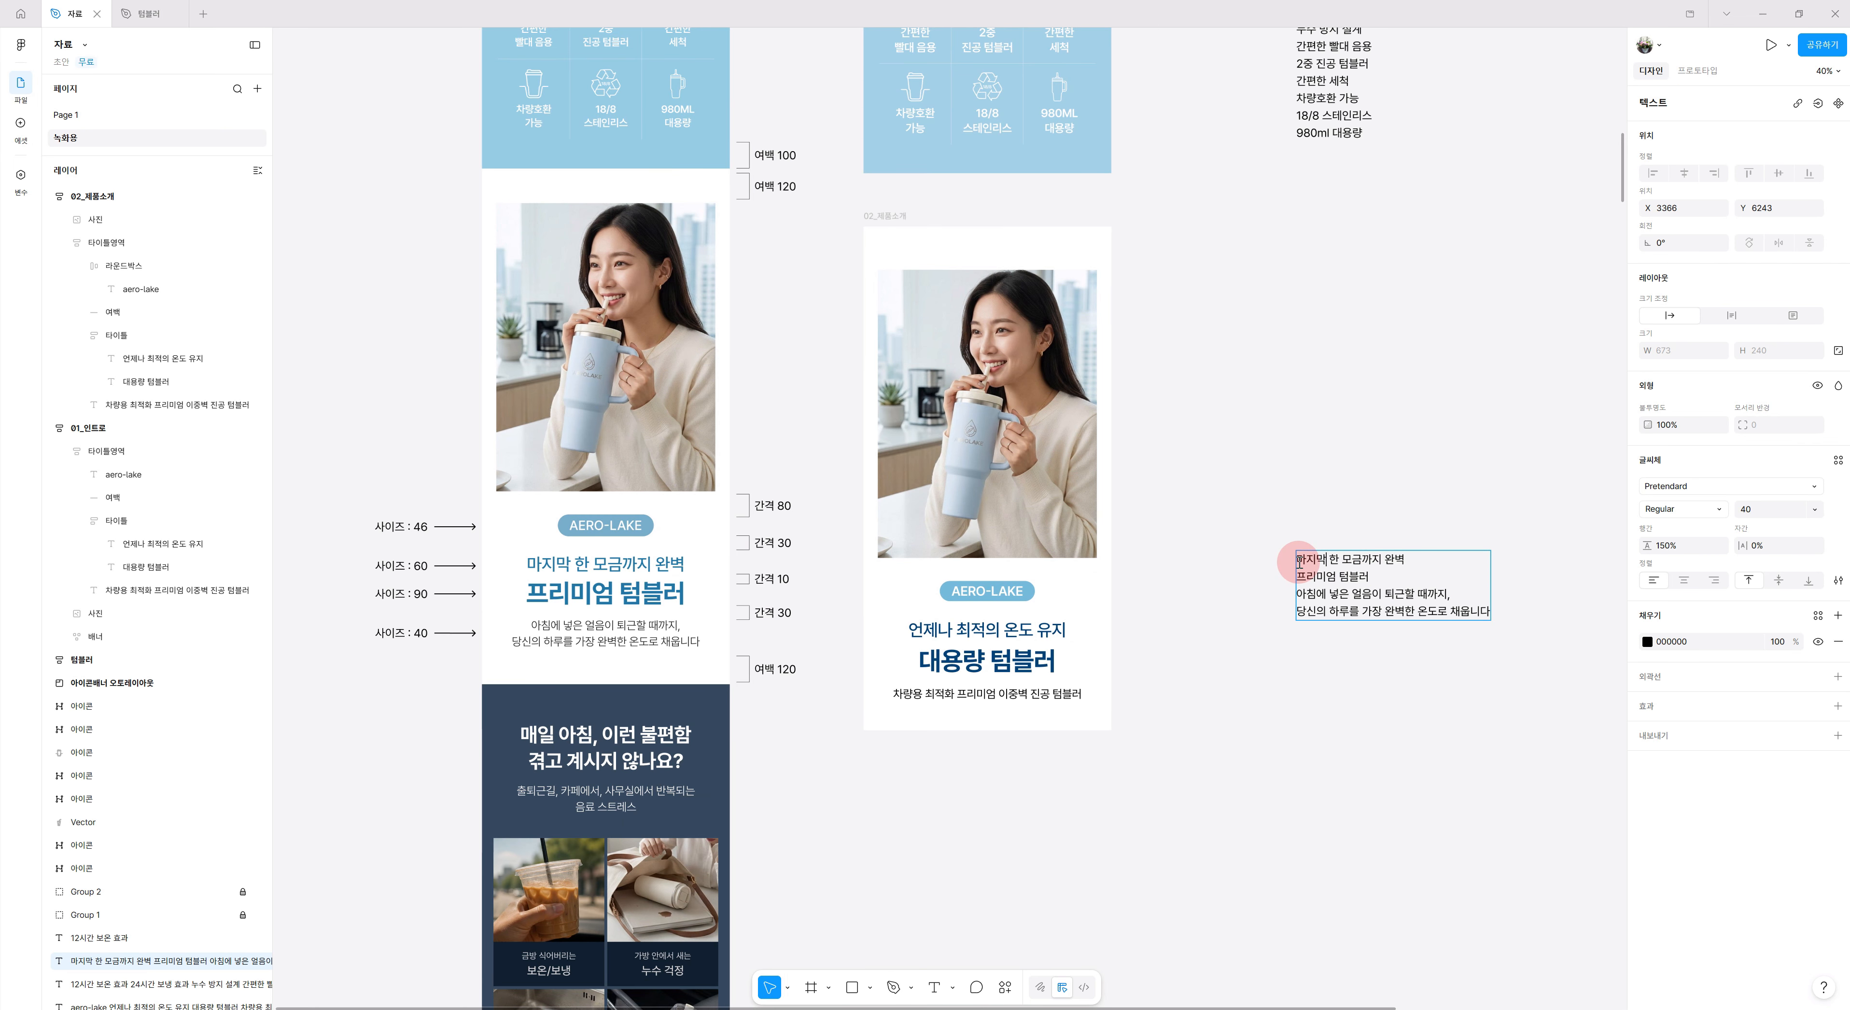
{"action": "left_click_drag", "start_coordinate": [1298, 562], "coordinate": [1431, 552]}
{"action": "key", "text": "ctrl+c"}
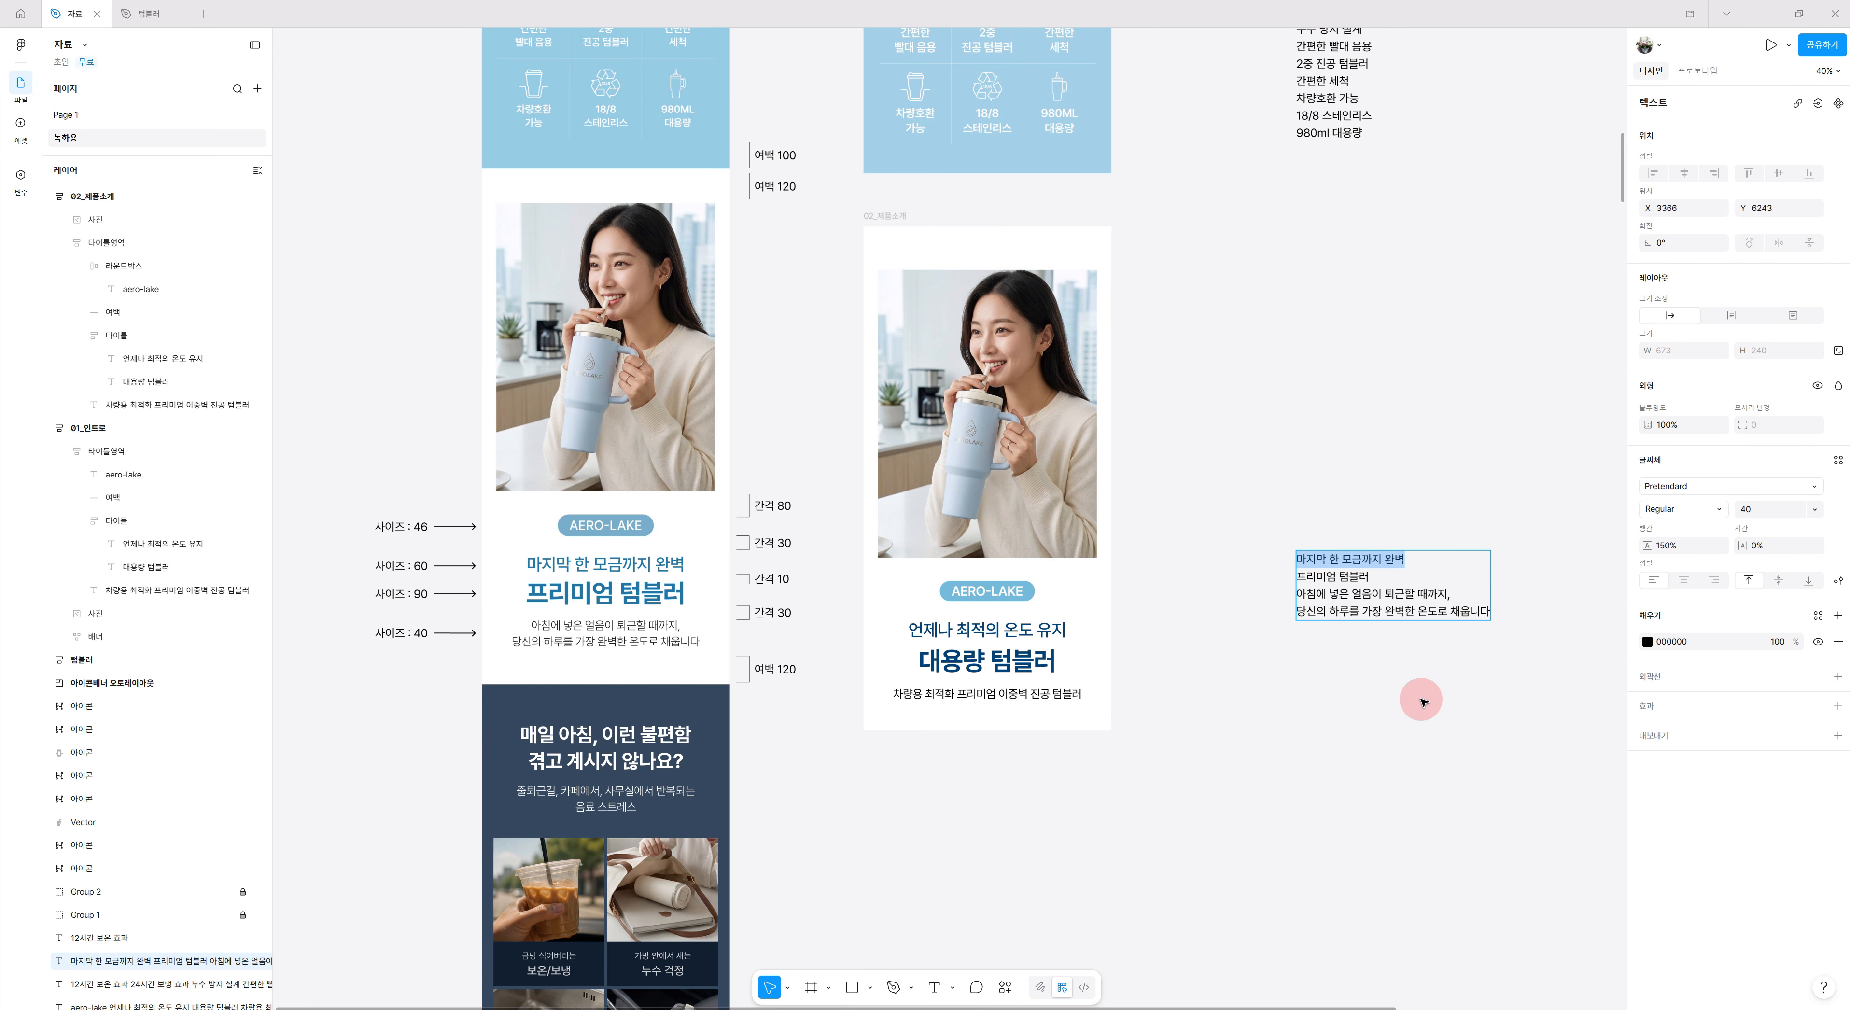
{"action": "double_click", "coordinate": [1008, 629]}
{"action": "key", "text": "ctrl+v"}
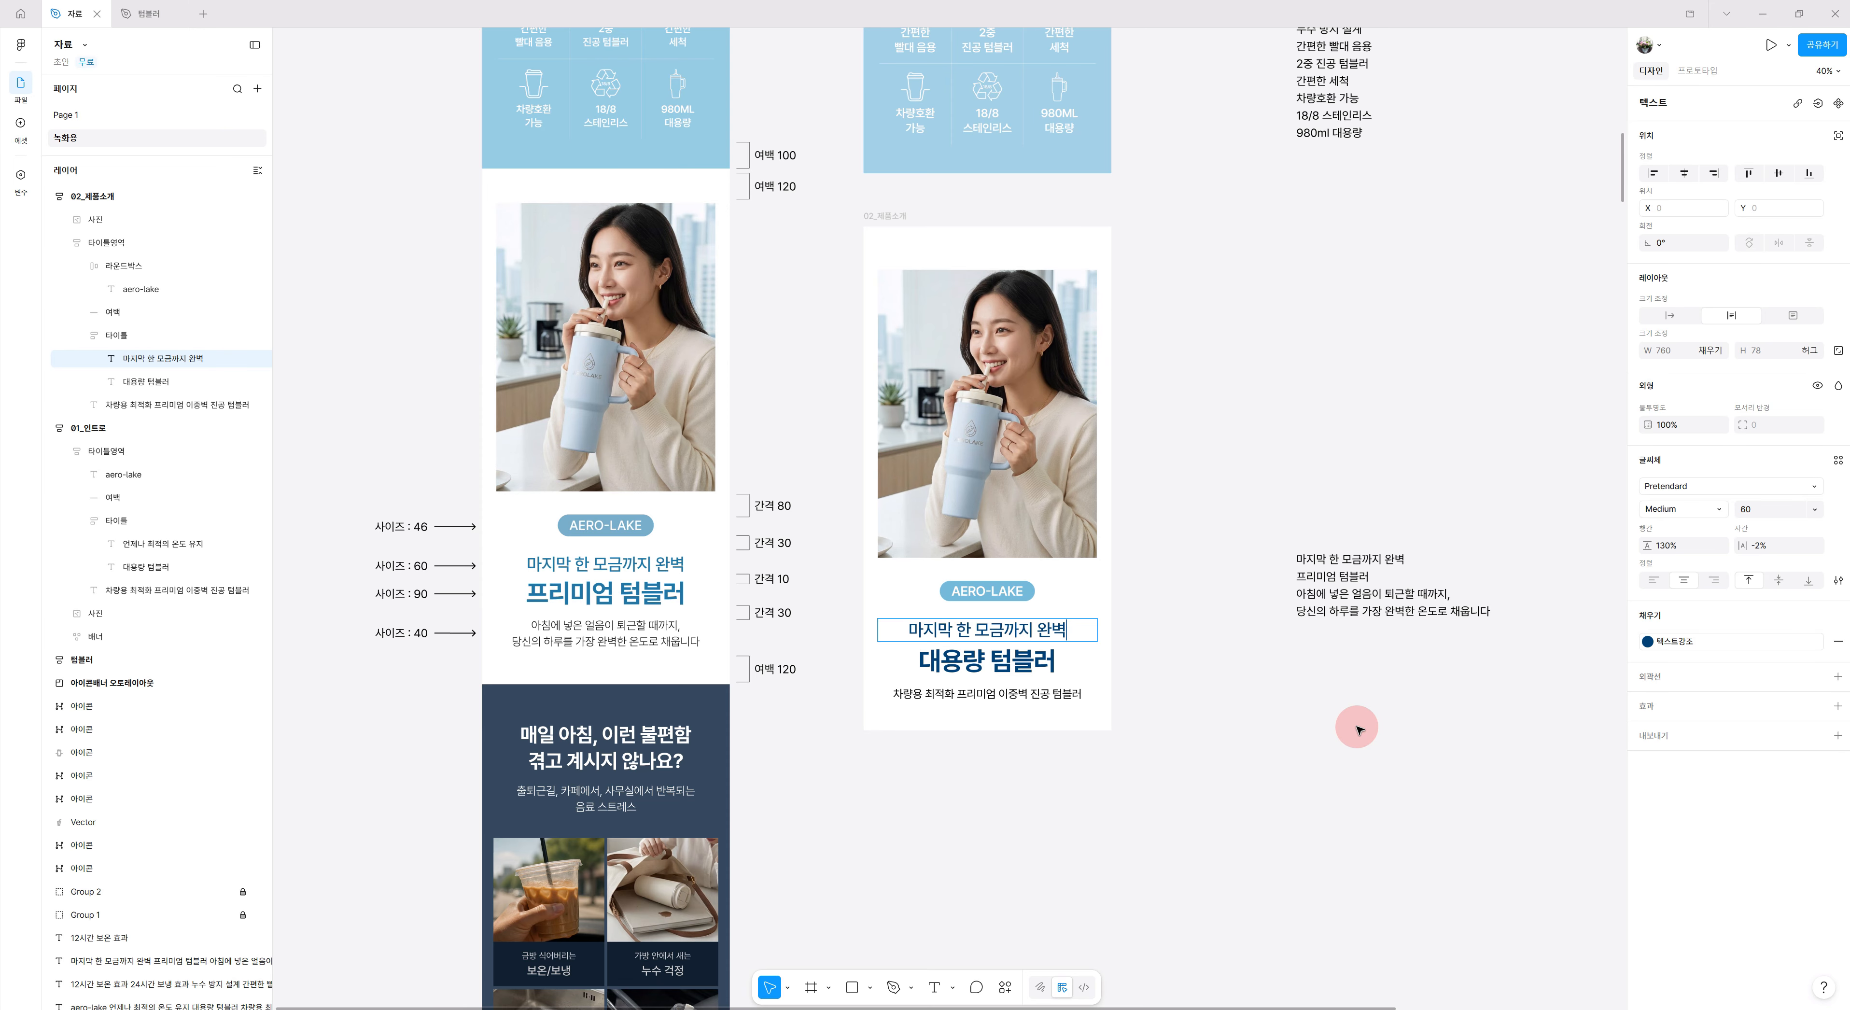
Replace the bold title 대용량 텀블러 in 02_제품소개 with 프리미엄 텀블러 copied from the text notes.
{"action": "left_click", "coordinate": [1357, 578]}
{"action": "left_click_drag", "start_coordinate": [1297, 575], "coordinate": [1380, 573]}
{"action": "key", "text": "ctrl+c"}
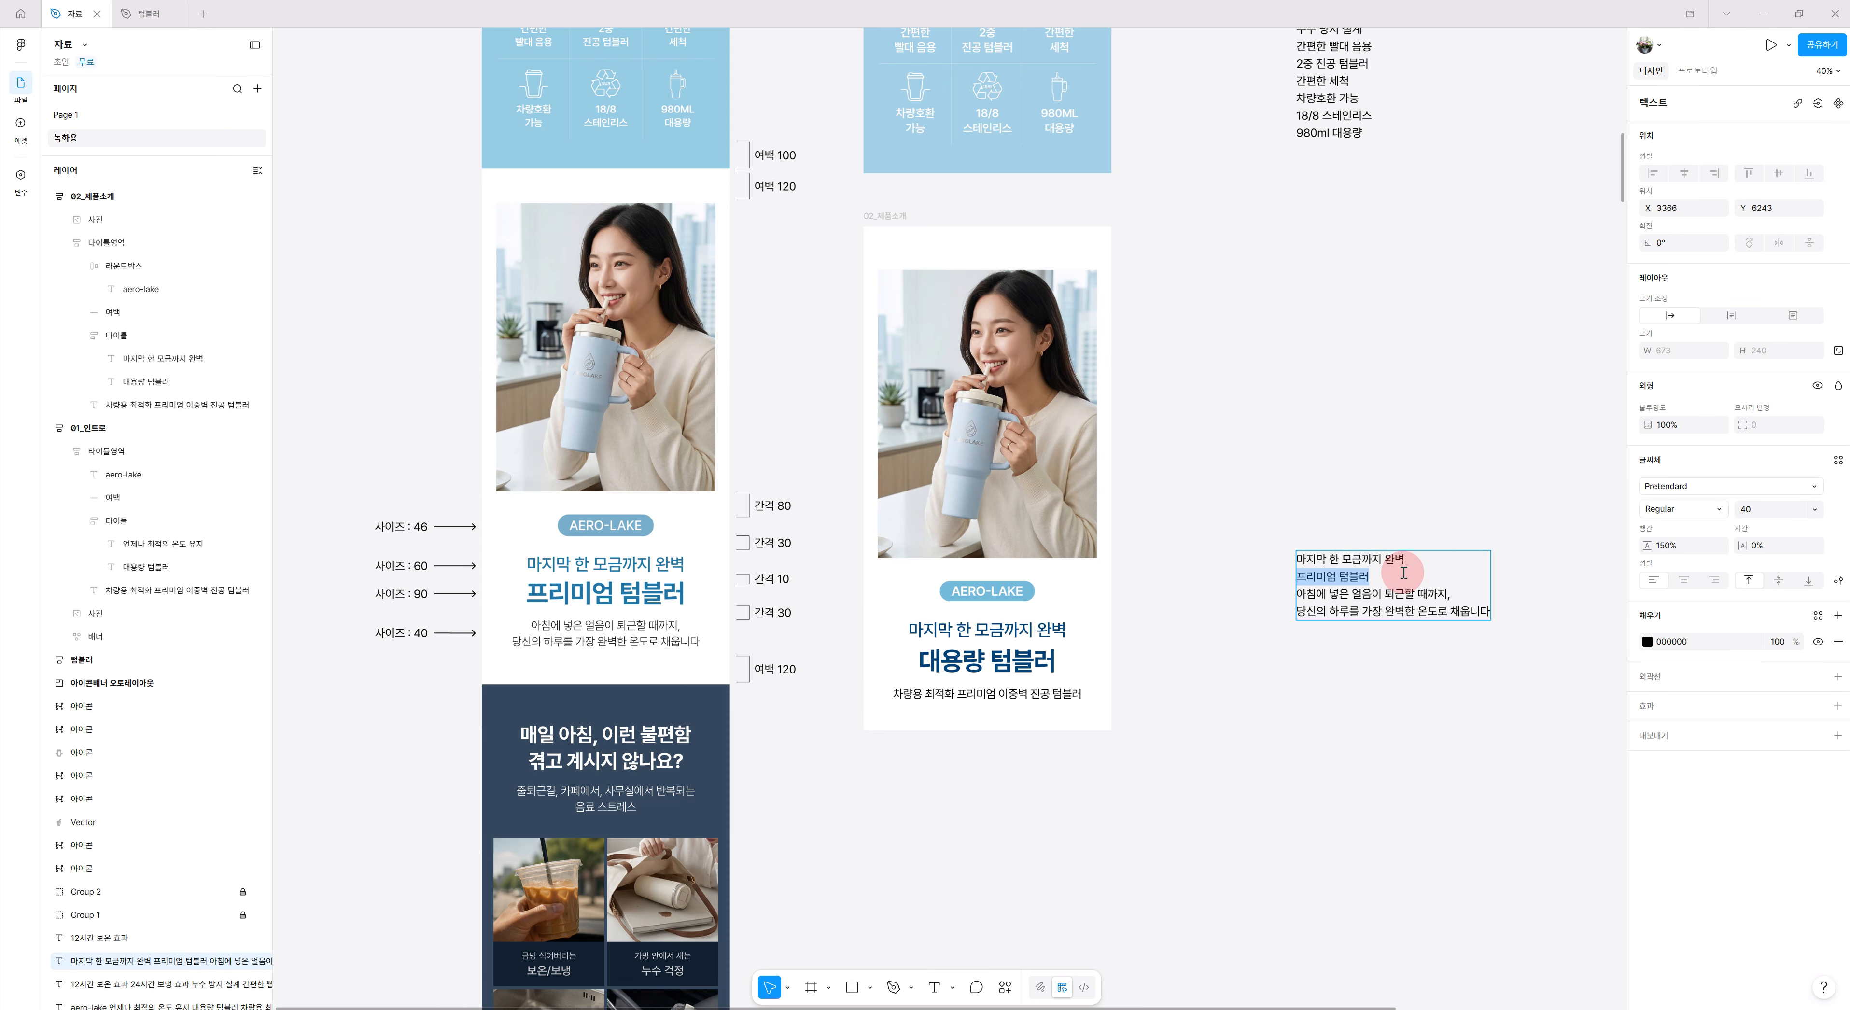
{"action": "double_click", "coordinate": [969, 658]}
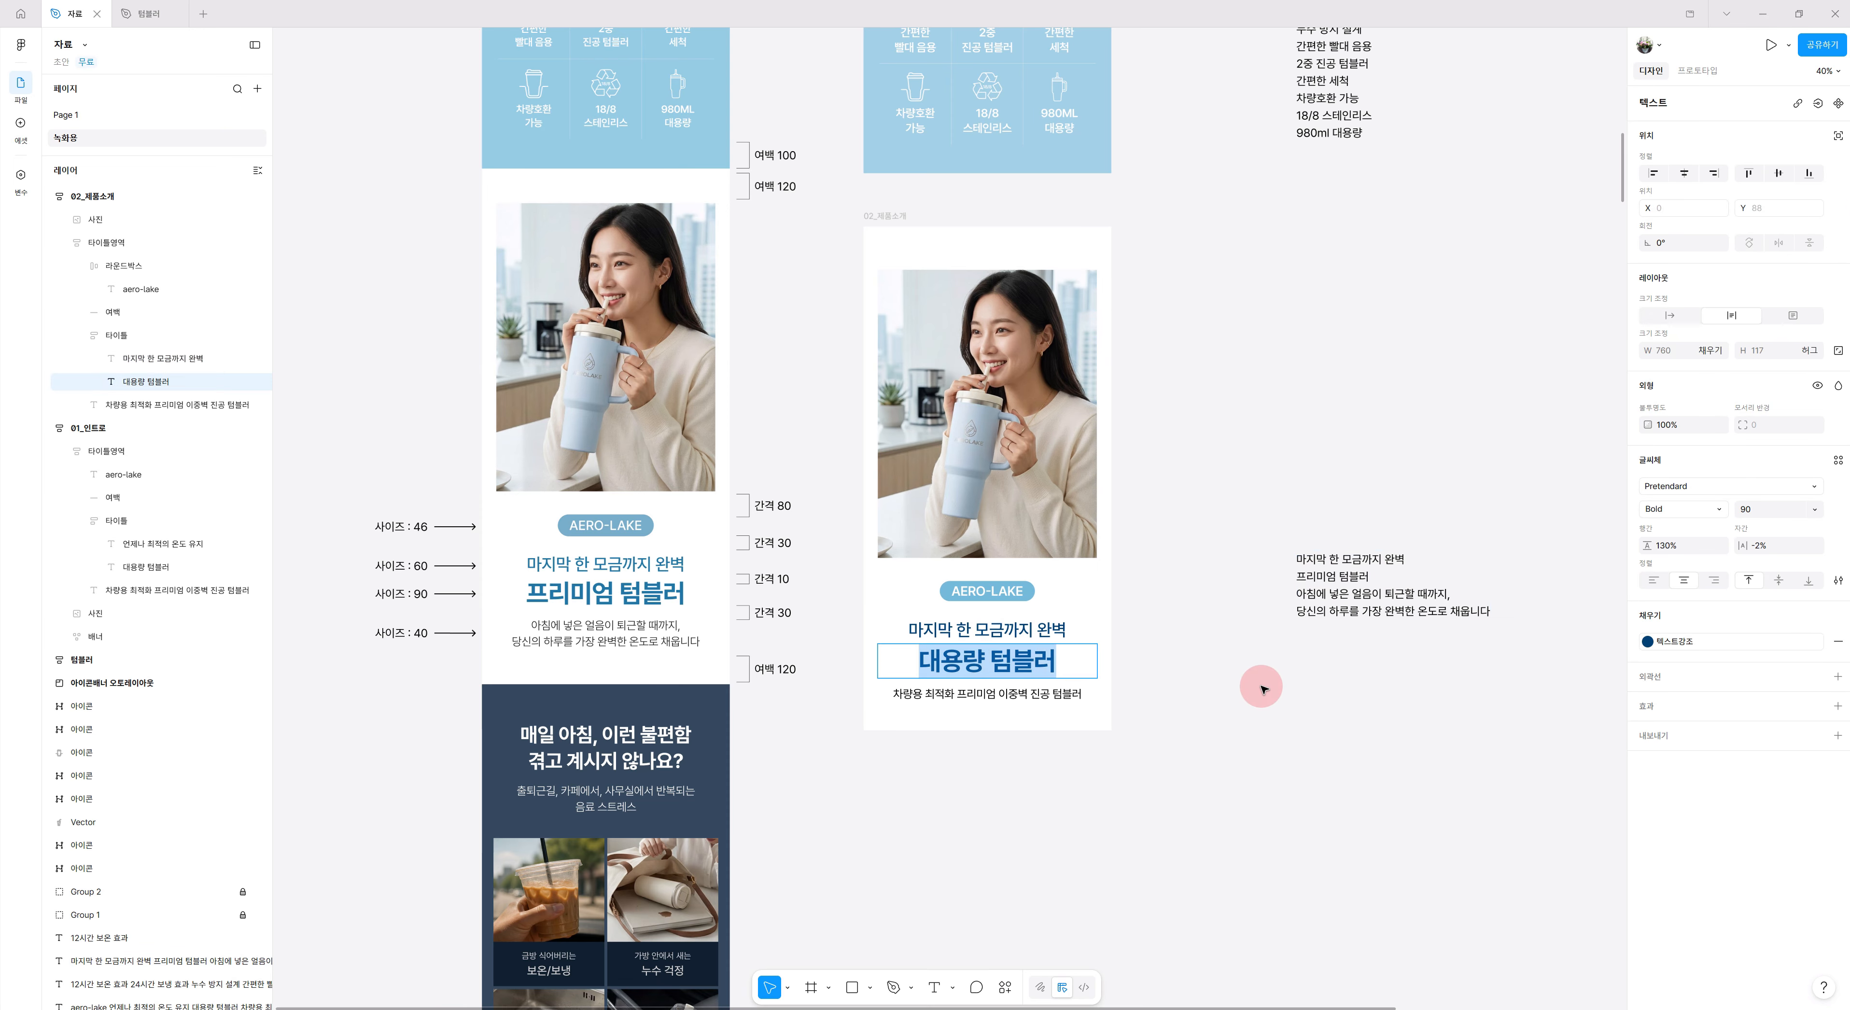
{"action": "key", "text": "ctrl+v"}
Replace the description under the title in 02_제품소개 with the copied two lines 아침에 넣은 얼음이 퇴근할 때까지, 당신의 하루를 가장 완벽한 온도로 채웁니다.
{"action": "left_click", "coordinate": [1293, 598]}
{"action": "left_click_drag", "start_coordinate": [1301, 596], "coordinate": [1529, 617]}
{"action": "key", "text": "ctrl+c"}
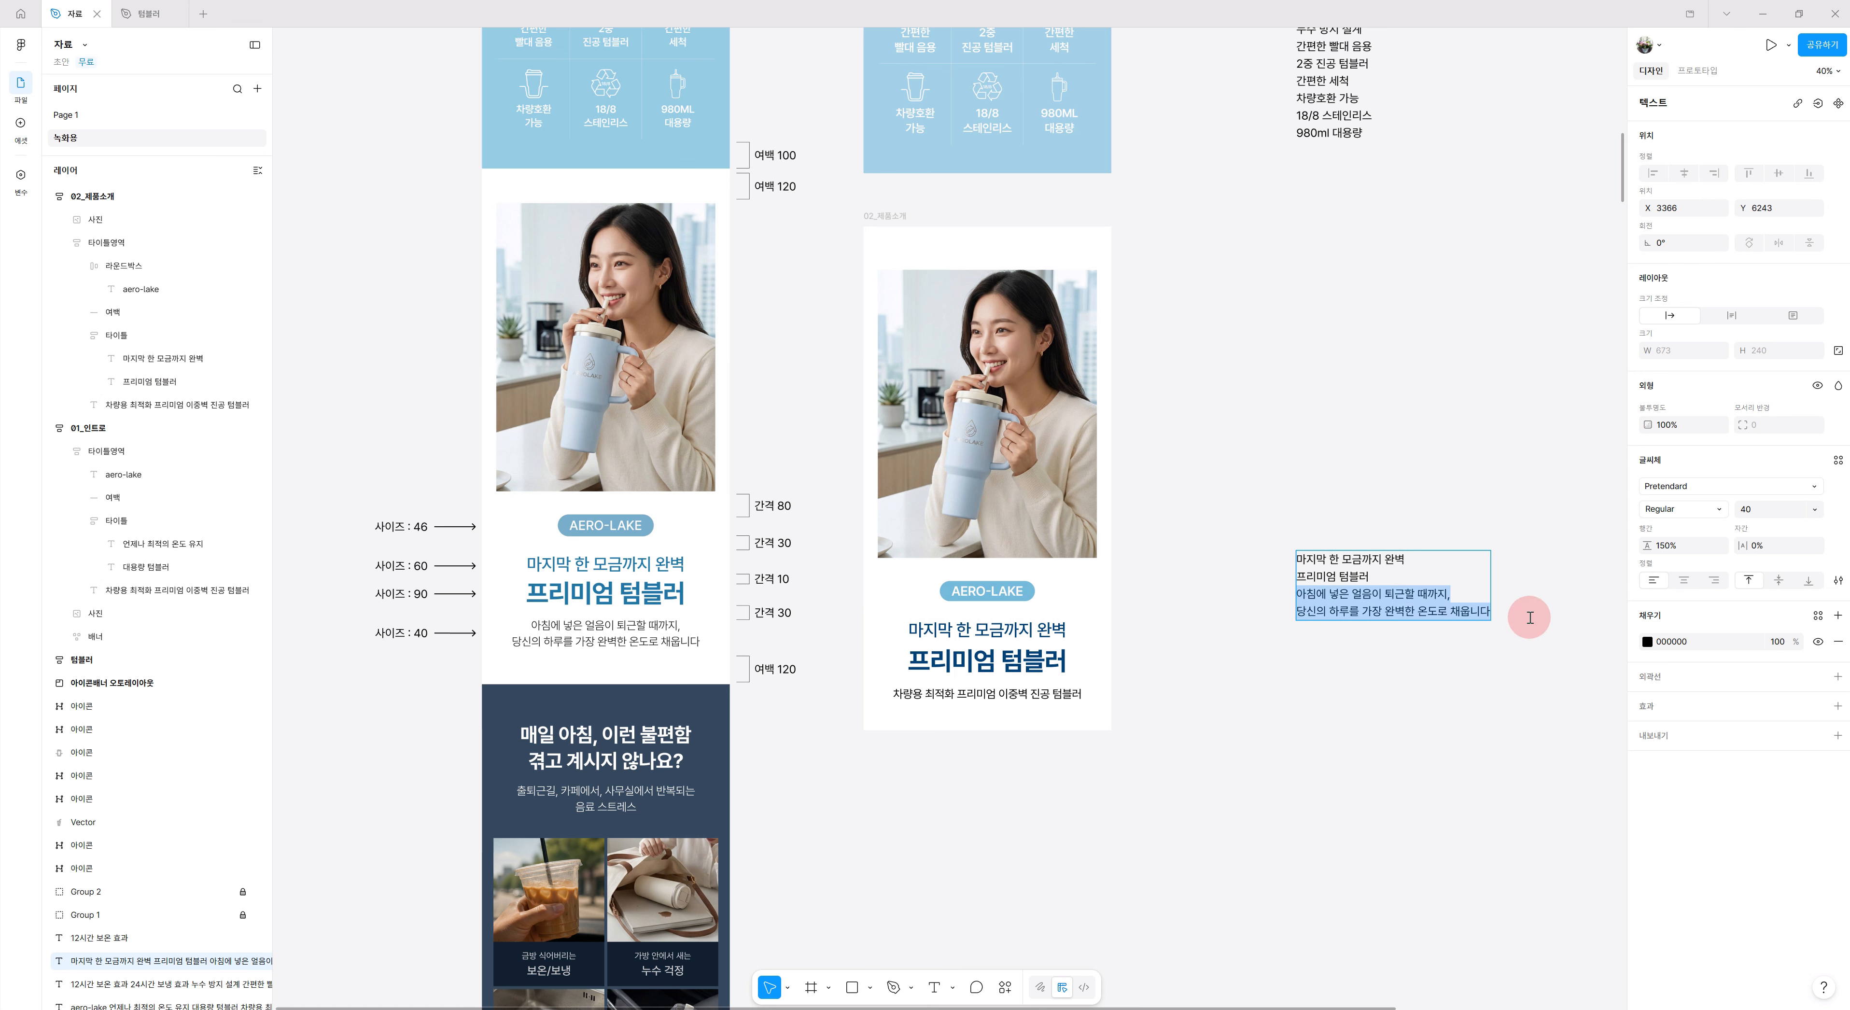
{"action": "left_click", "coordinate": [1017, 693]}
{"action": "key", "text": "ctrl+v"}
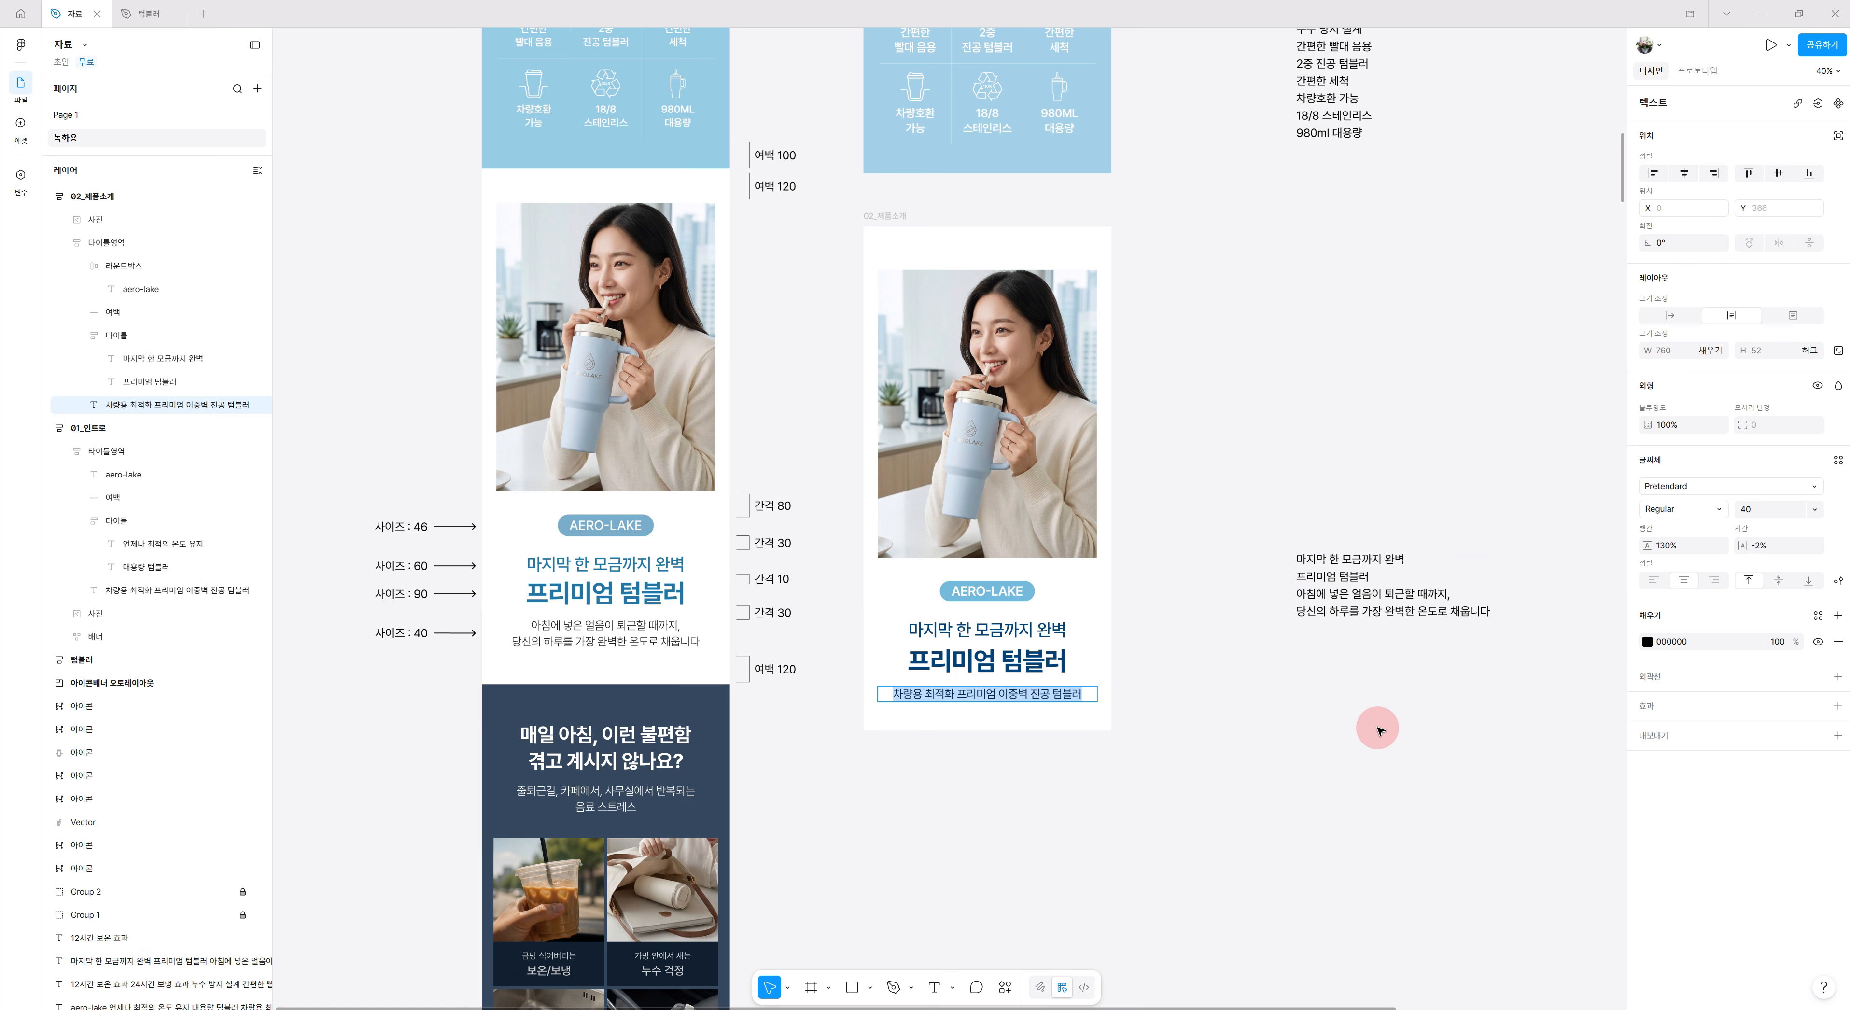
{"action": "left_click", "coordinate": [1103, 831]}
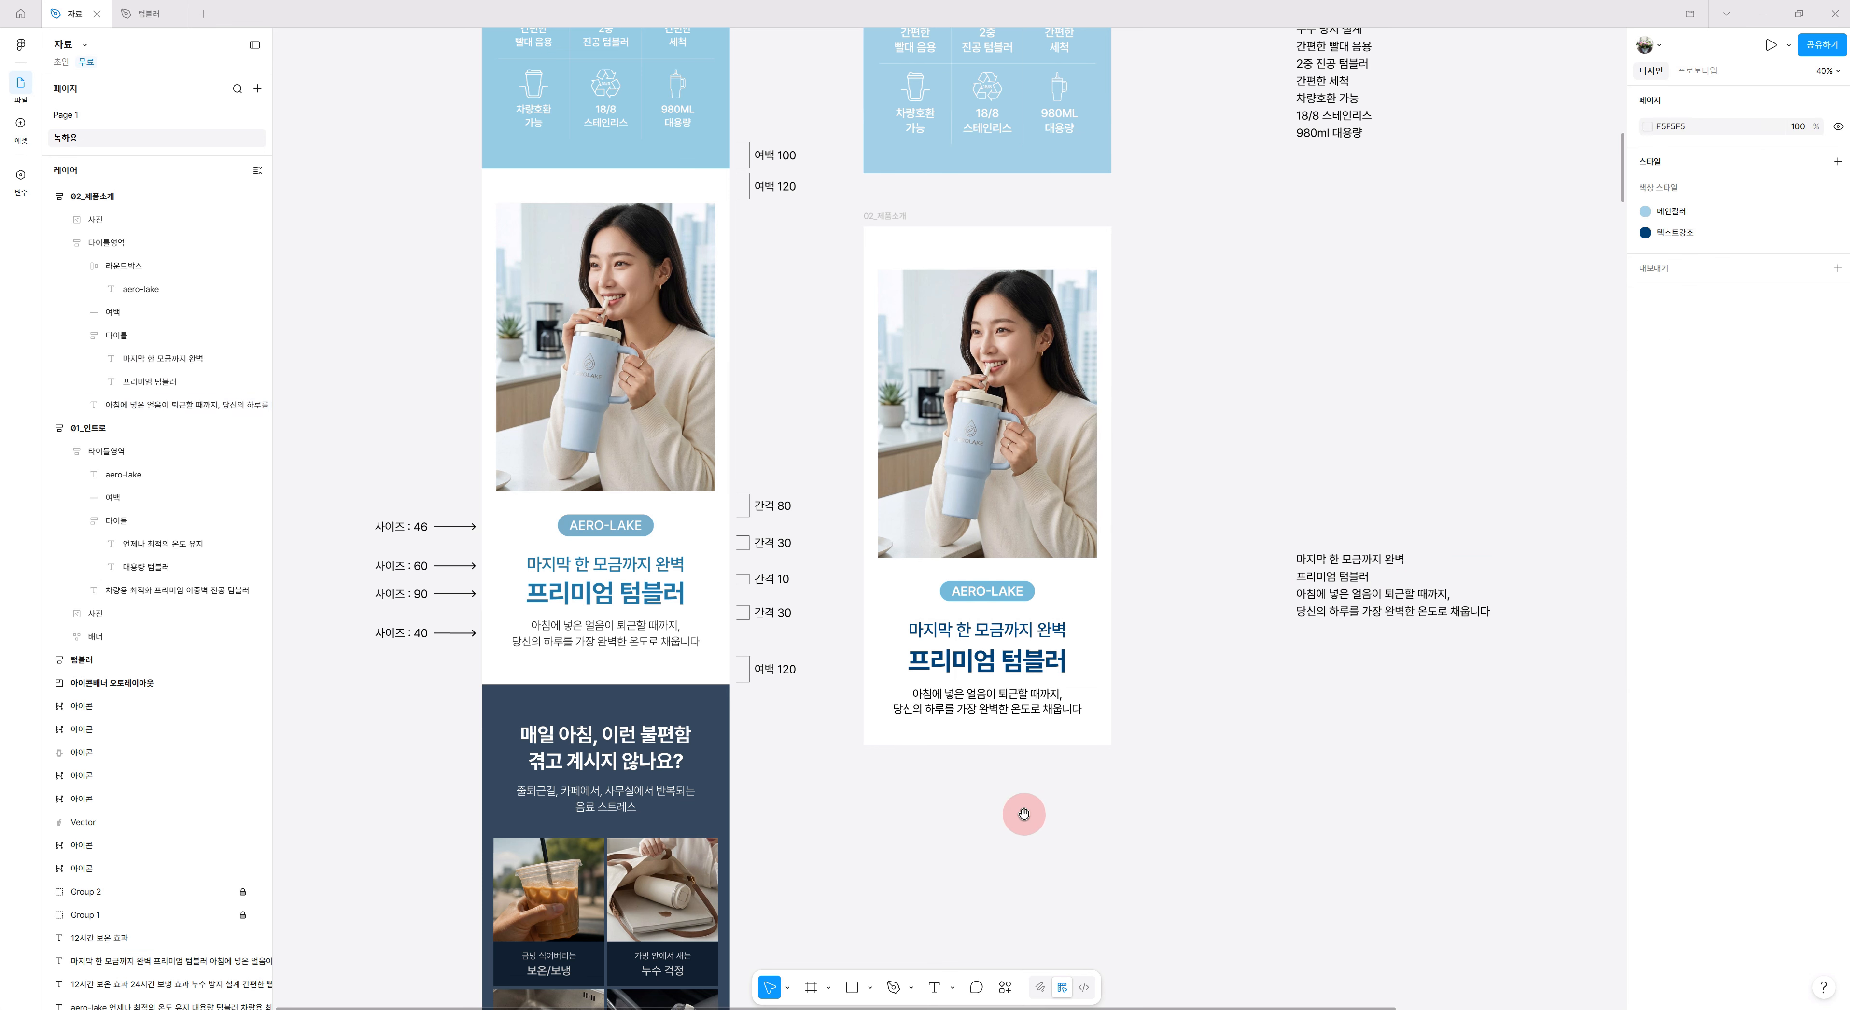
{"action": "scroll", "coordinate": [1025, 814], "scroll_direction": "left", "scroll_amount": 3}
{"action": "scroll", "coordinate": [1025, 814], "scroll_direction": "down", "scroll_amount": 1}
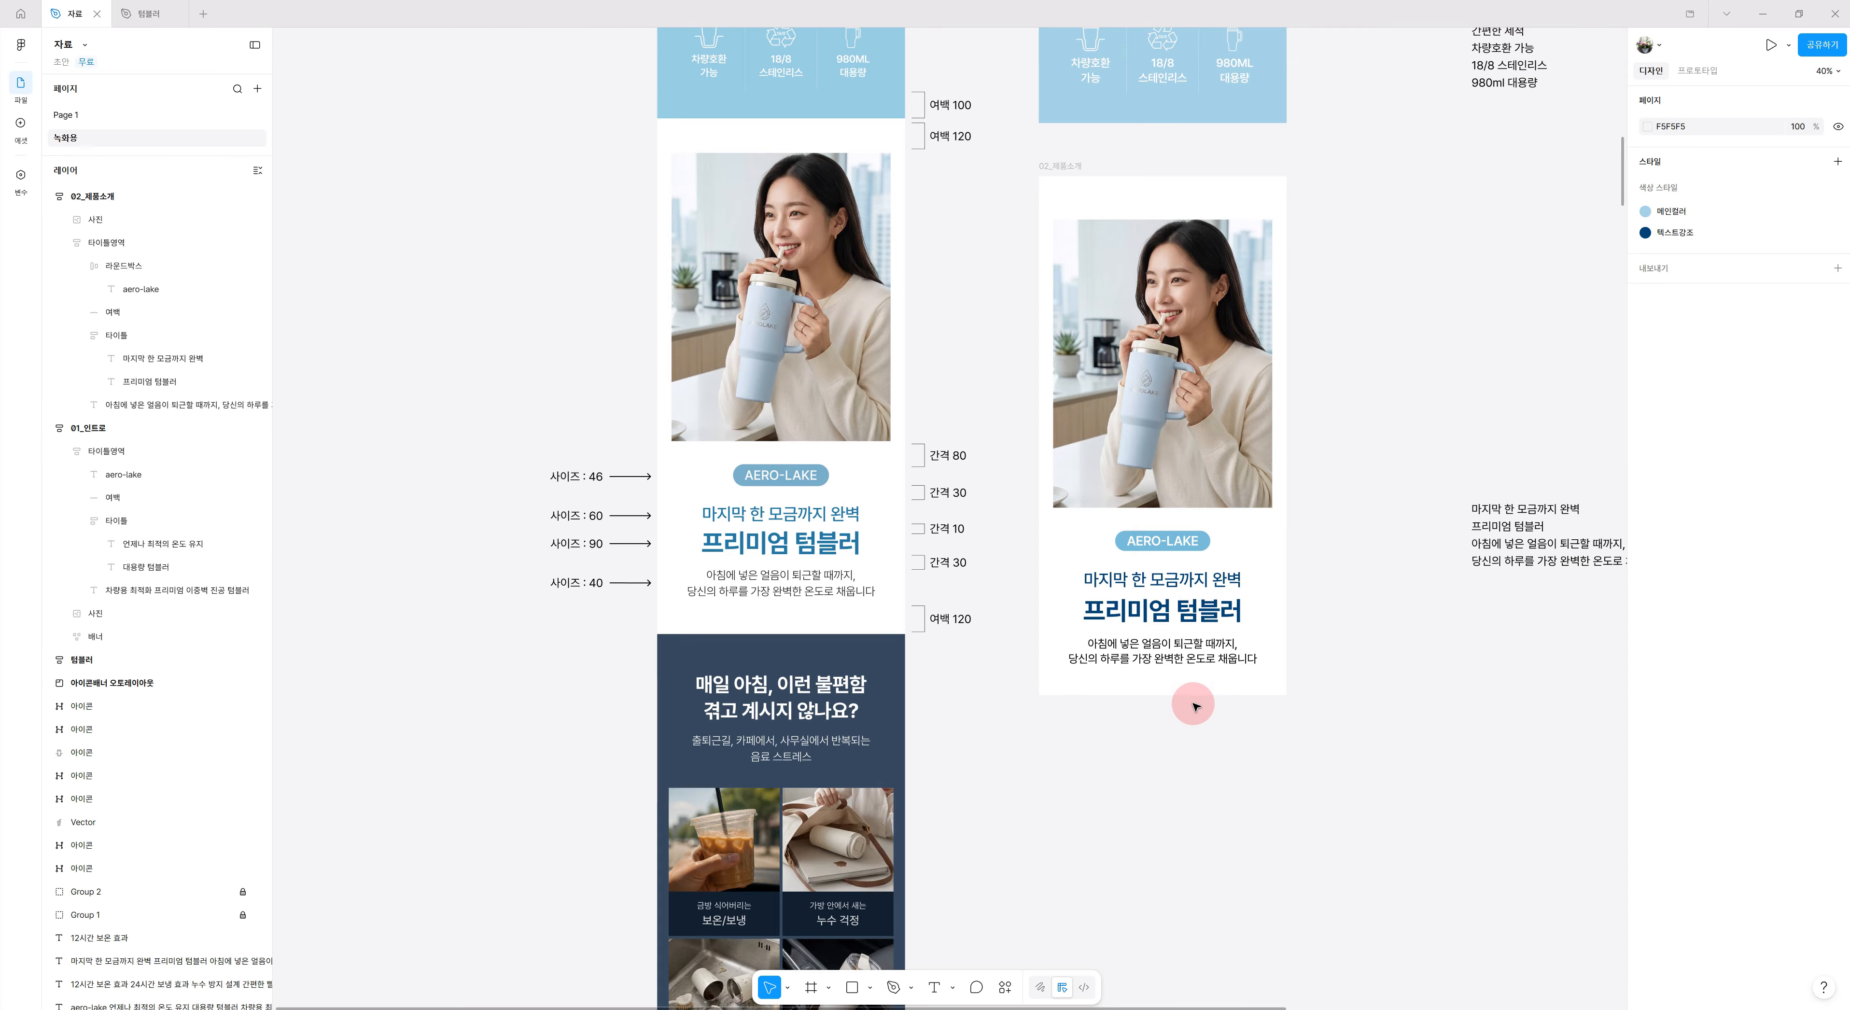
Examine the text settings of the two title lines in 02_제품소개 and the spacing of their 타이틀 frame.
{"action": "scroll", "coordinate": [1165, 701], "scroll_direction": "up", "scroll_amount": 5}
{"action": "scroll", "coordinate": [1188, 701], "scroll_direction": "up", "scroll_amount": 2}
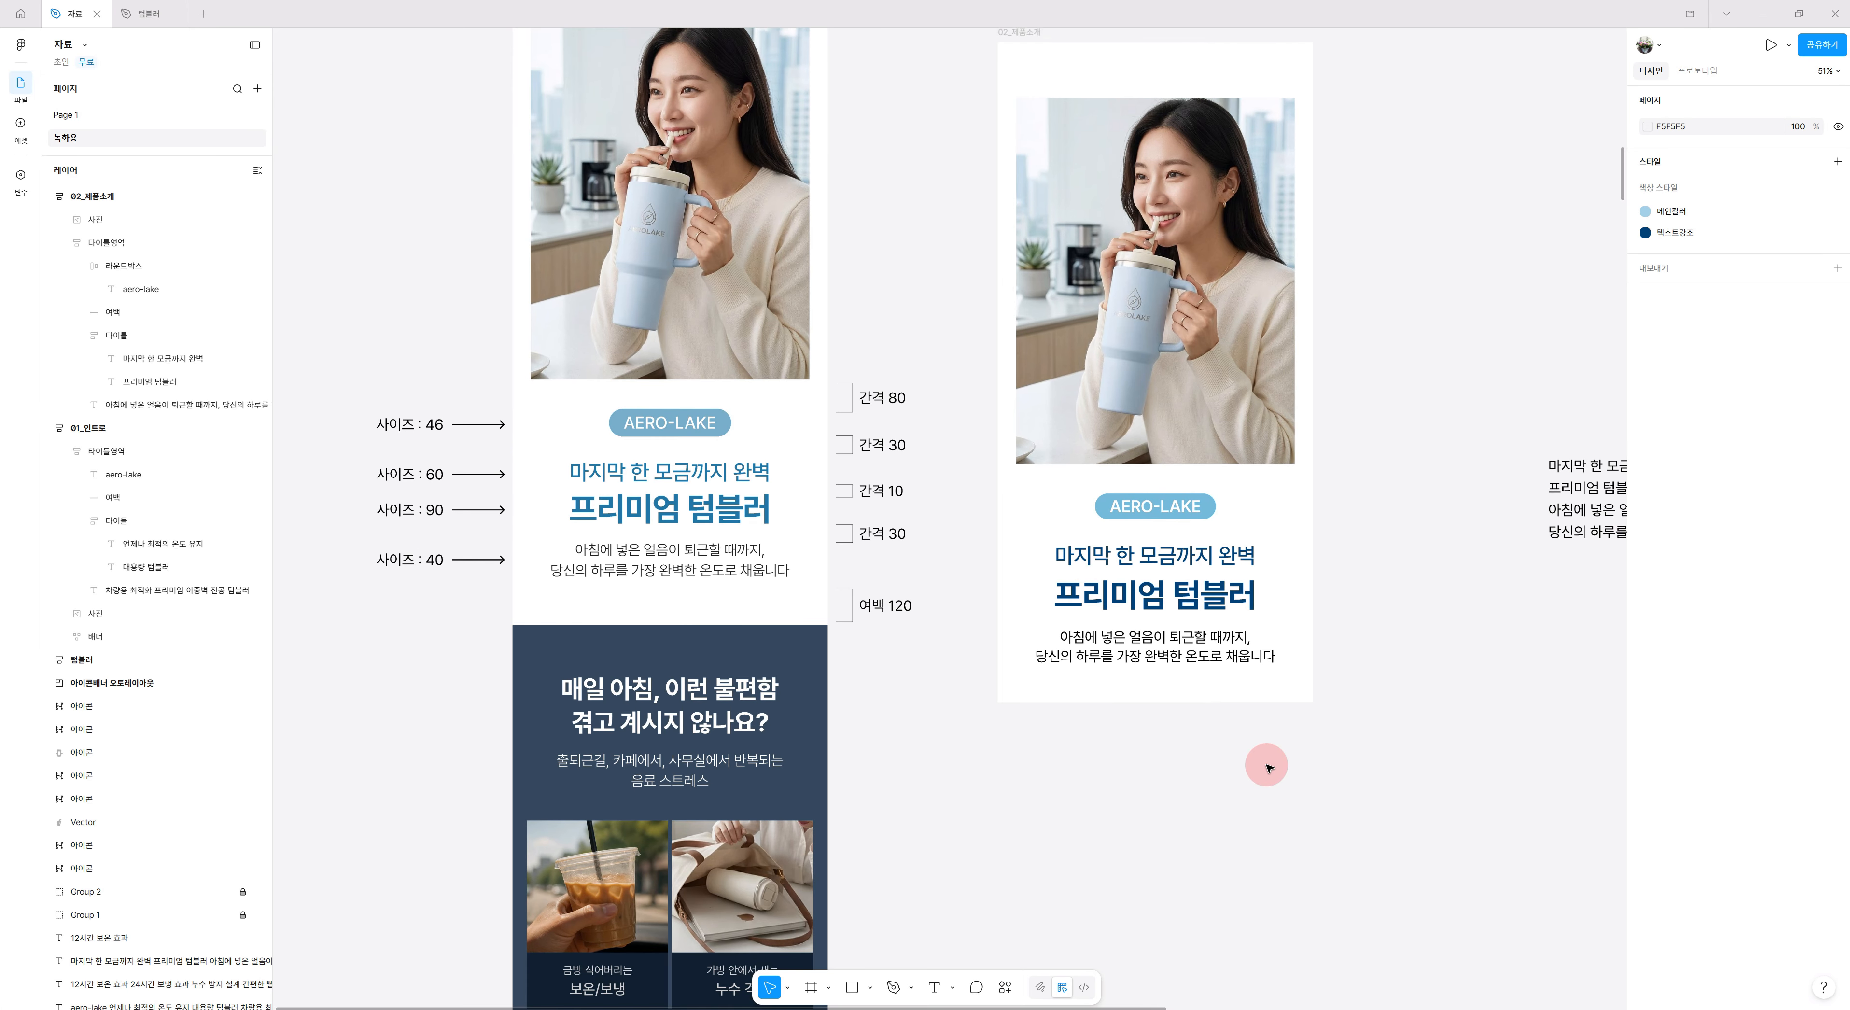
{"action": "left_click", "coordinate": [1195, 624]}
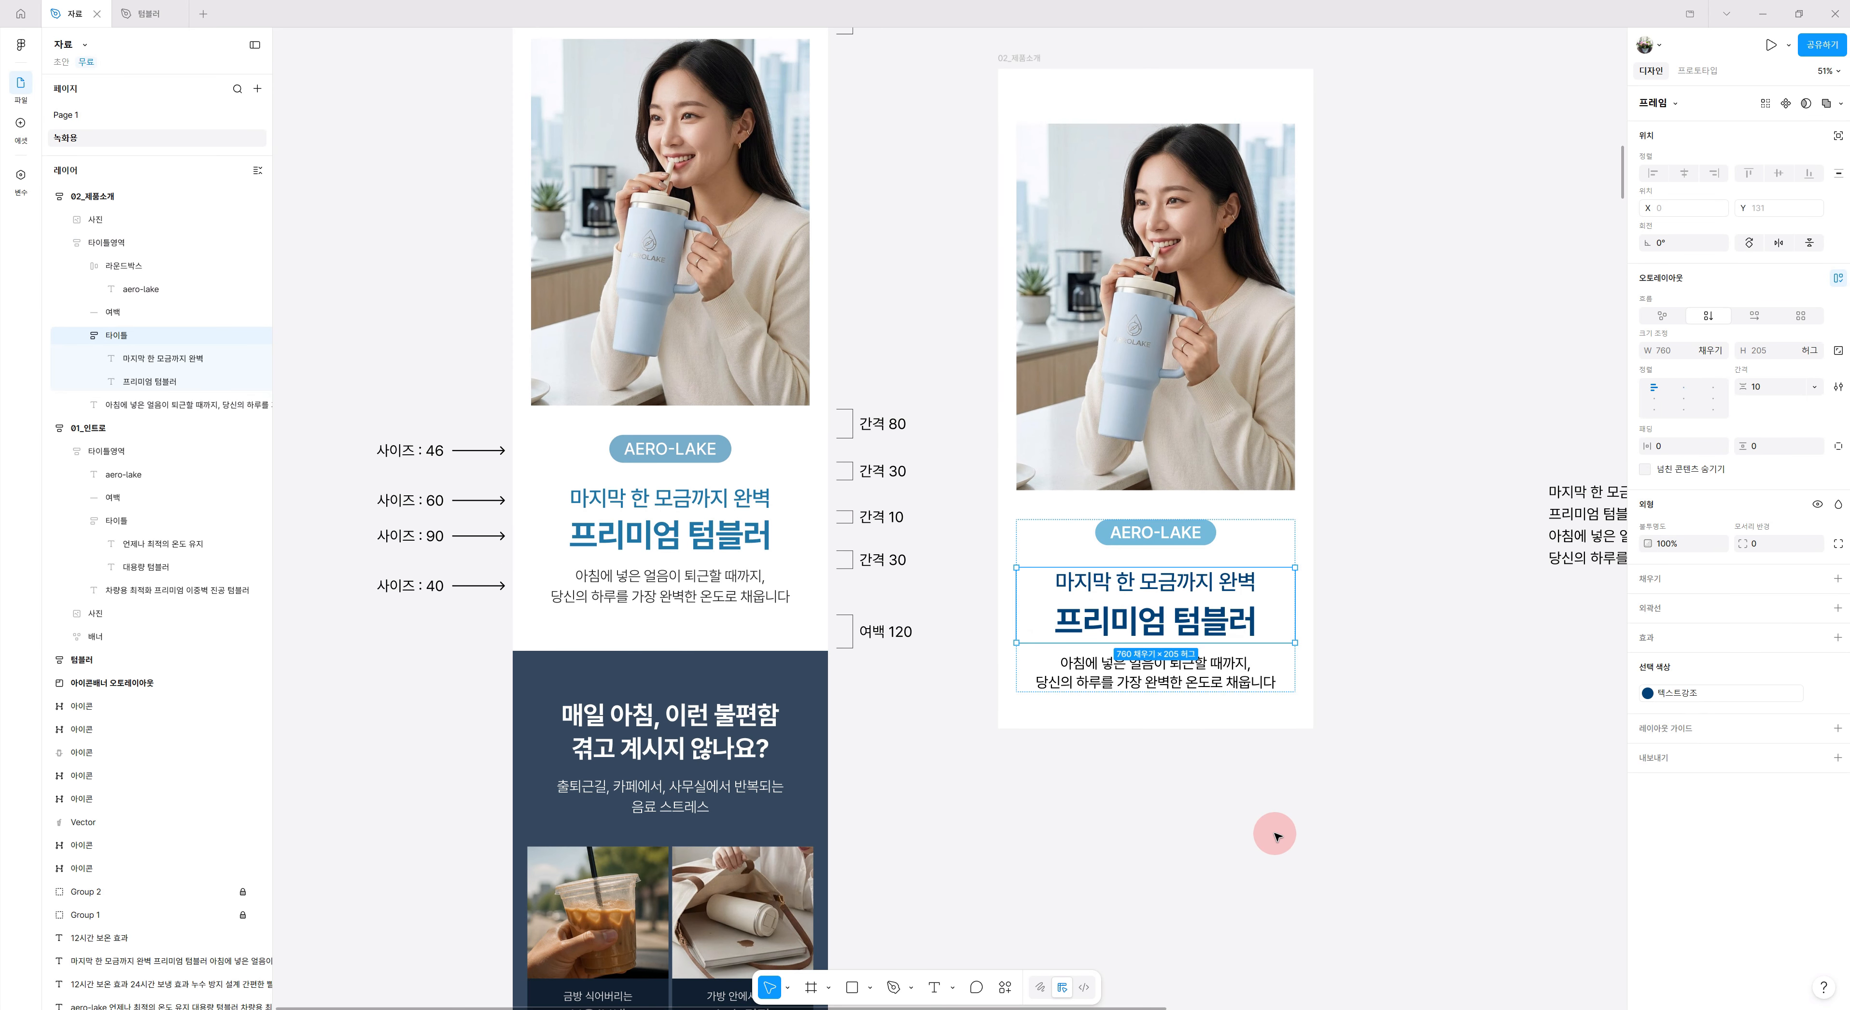
{"action": "left_click", "coordinate": [1343, 868]}
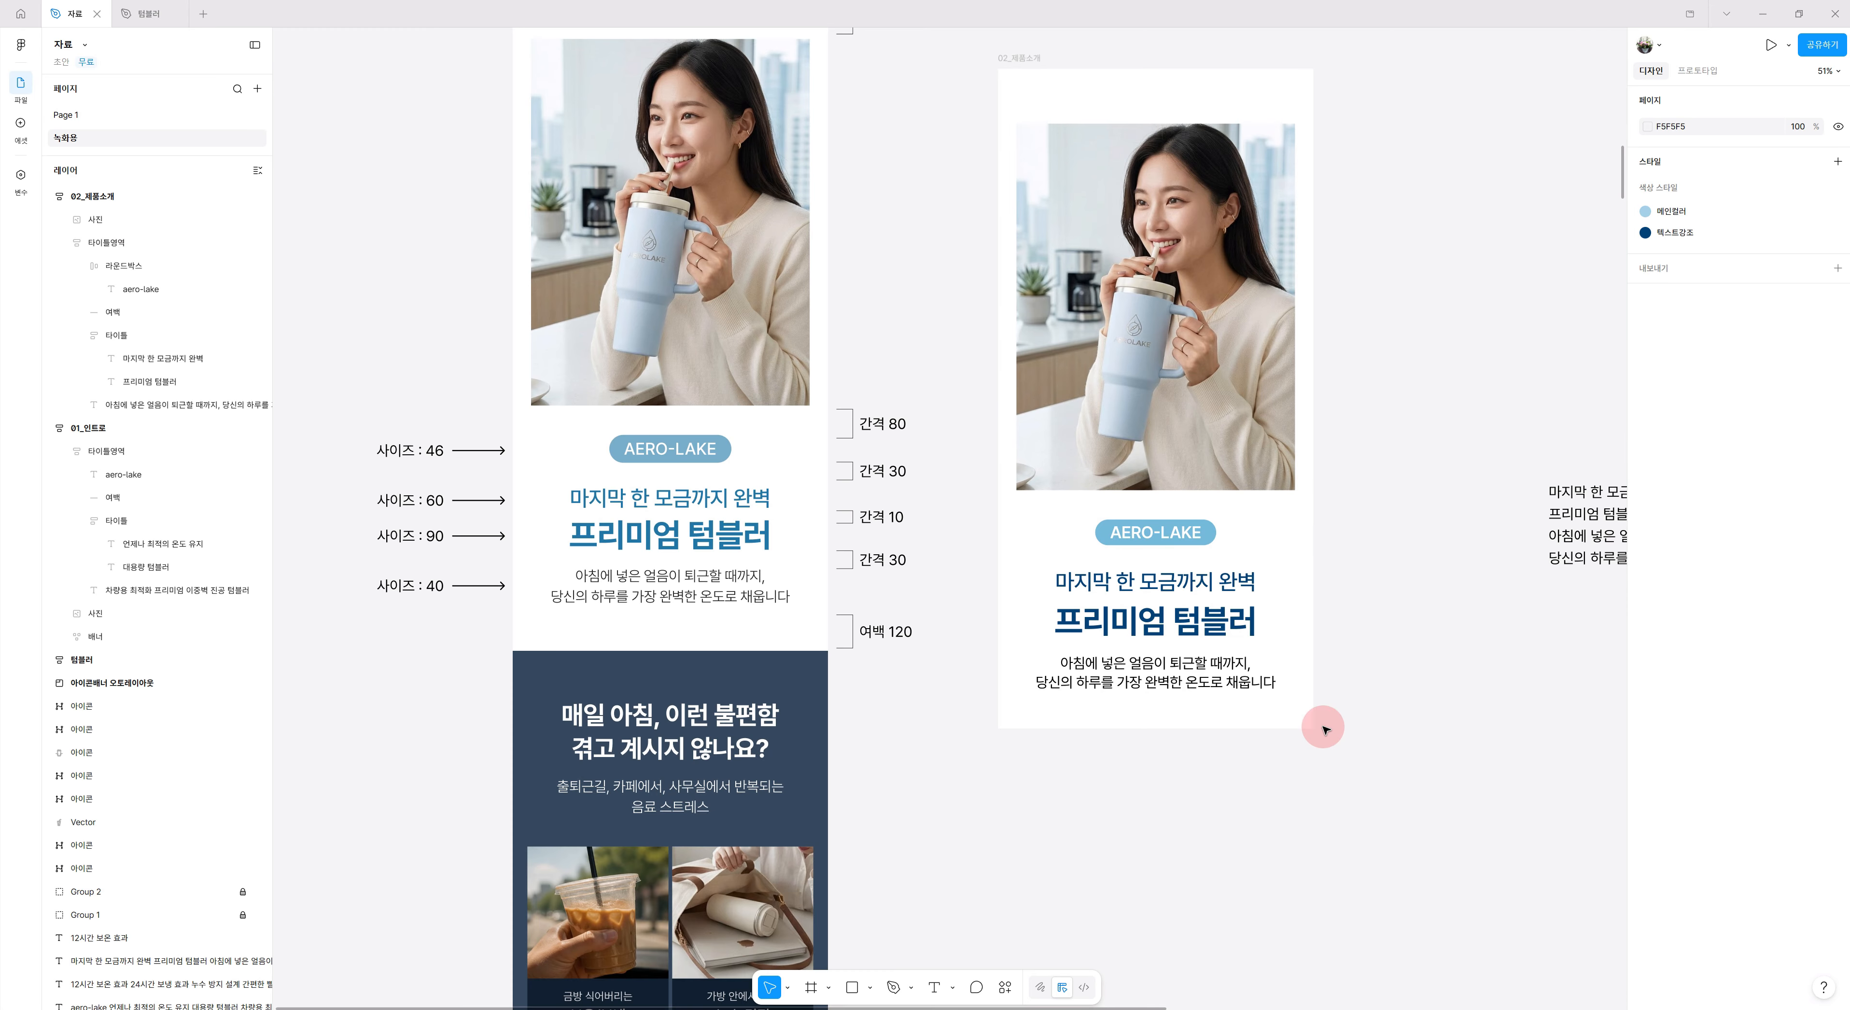
{"action": "left_click", "coordinate": [1192, 596]}
{"action": "double_click", "coordinate": [1191, 598]}
{"action": "double_click", "coordinate": [1191, 598]}
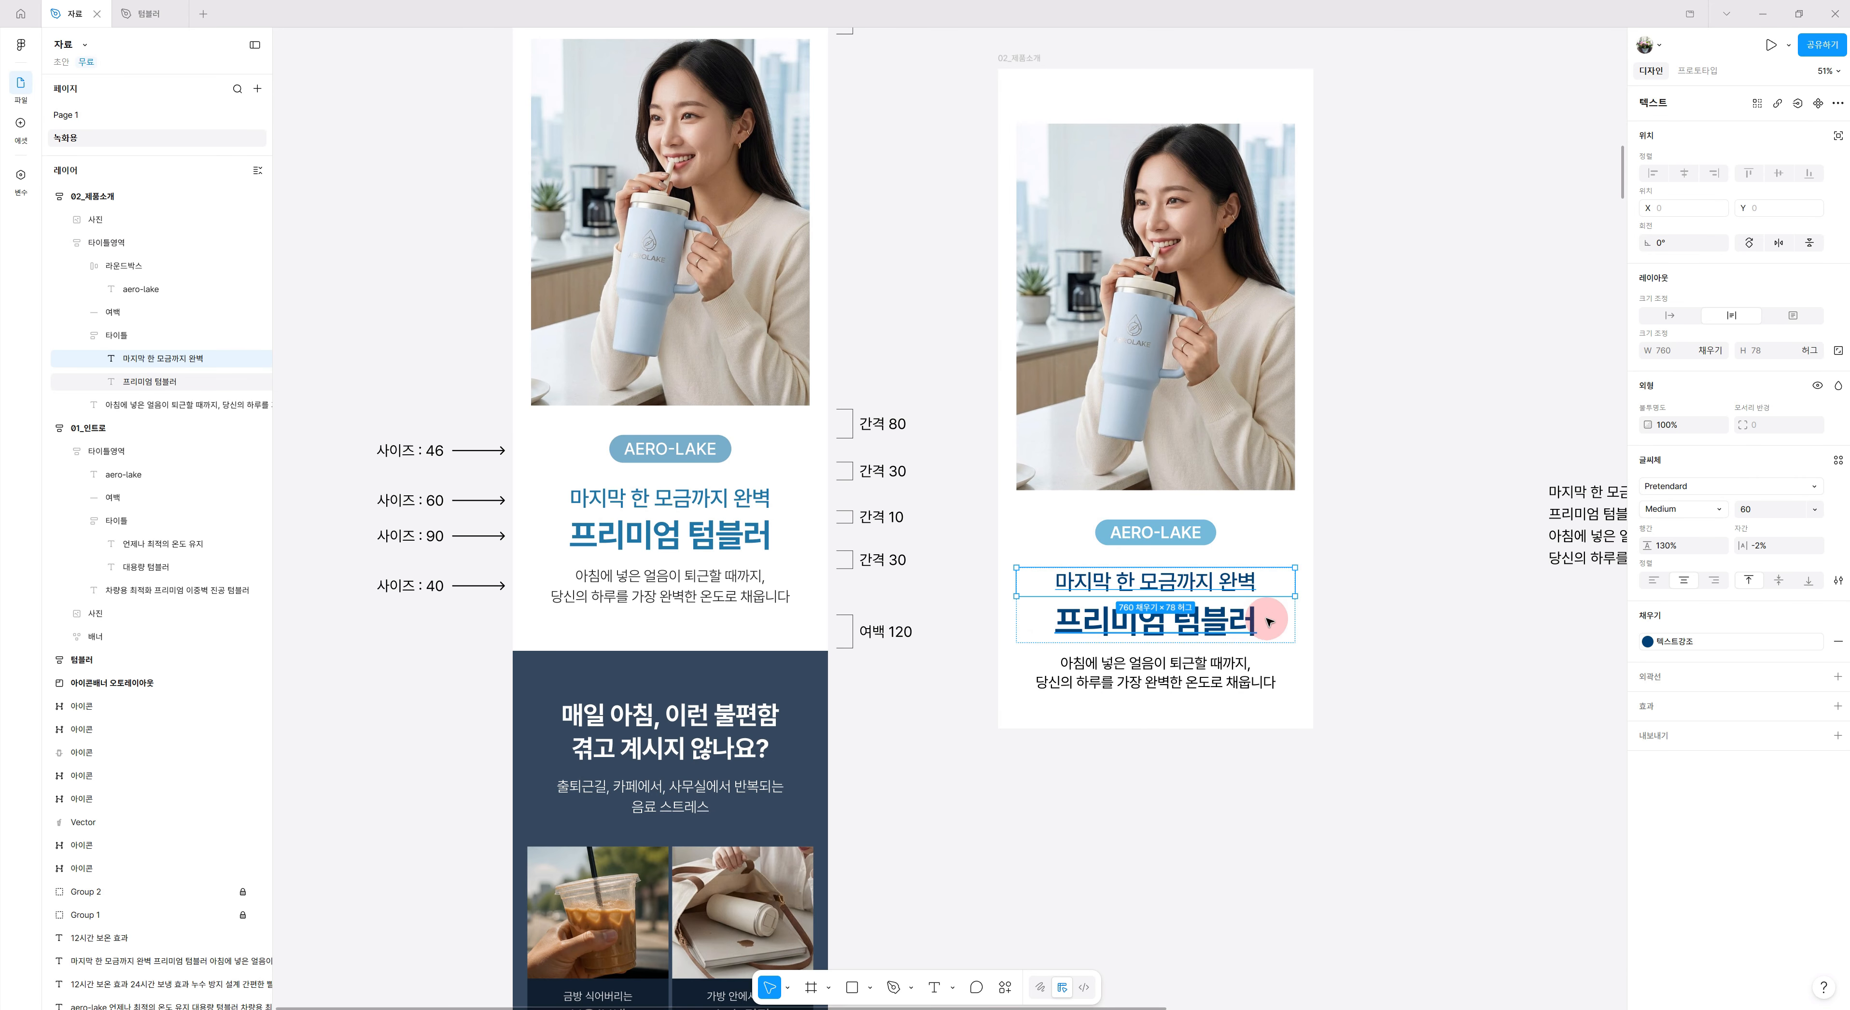
{"action": "key", "text": "Escape"}
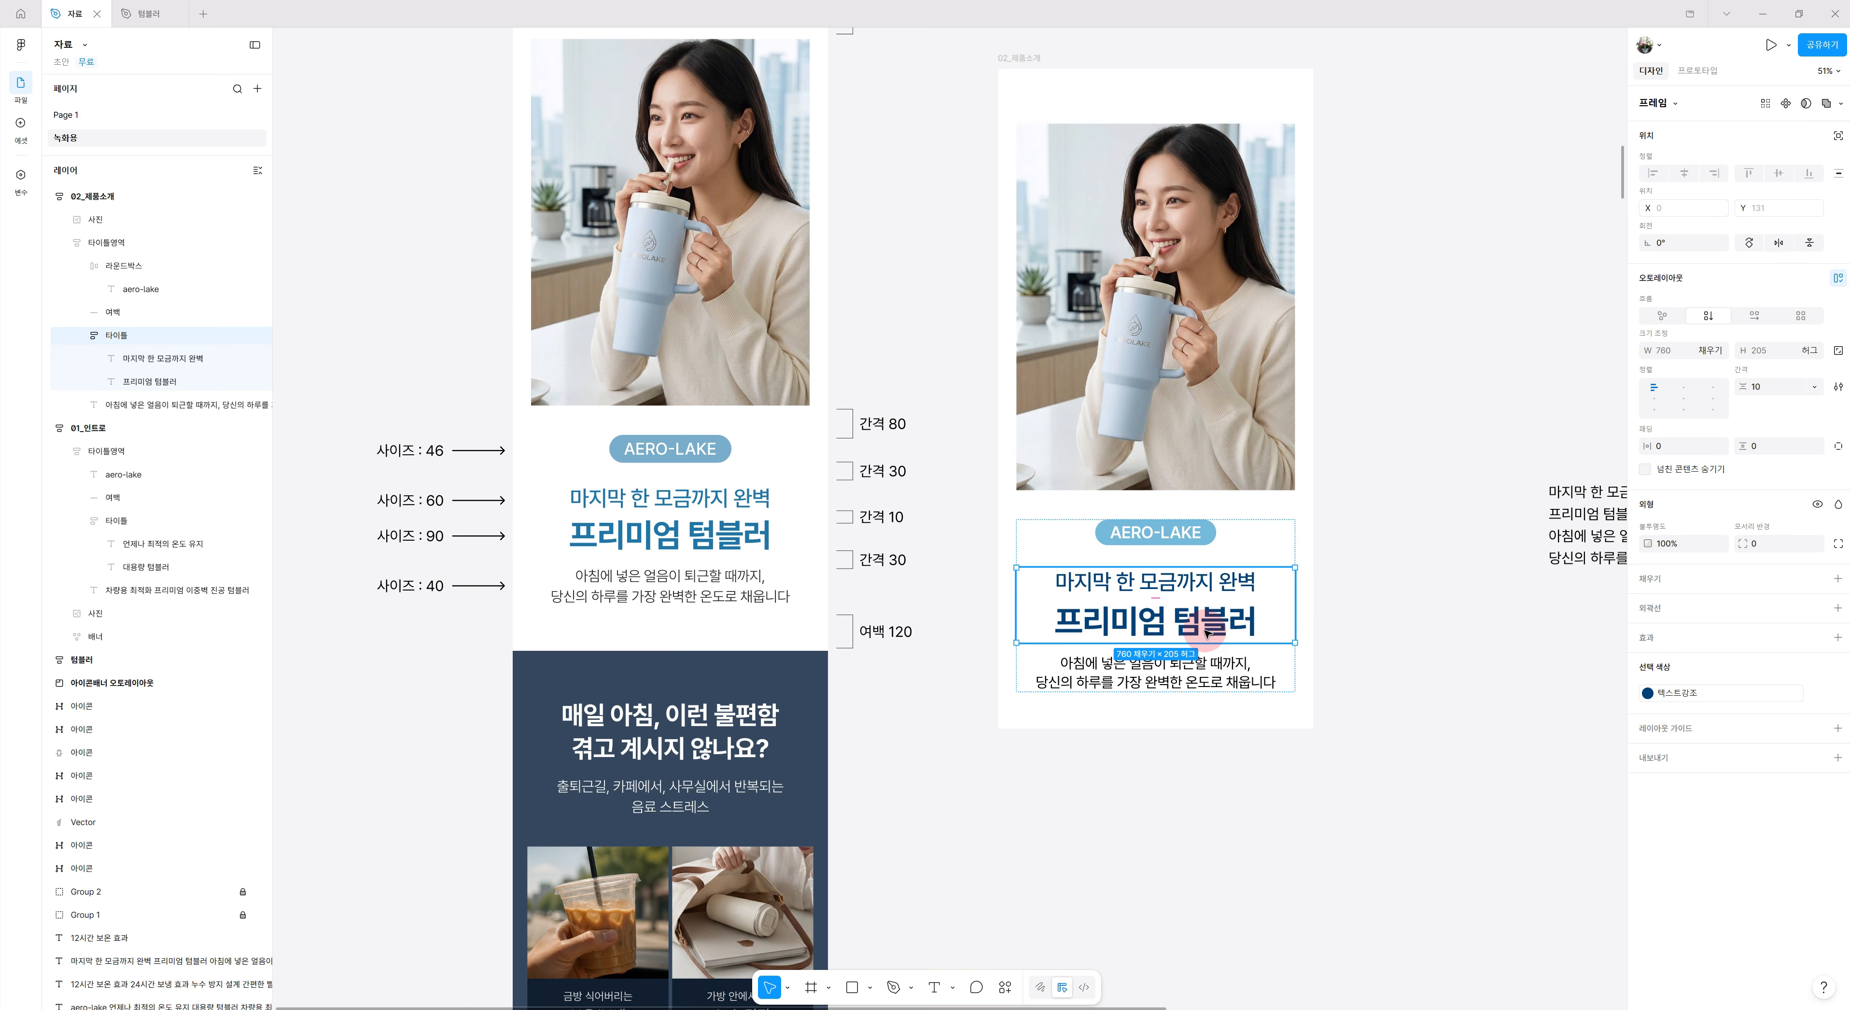
Set the auto layout gap of the 타이틀 frame in 02_제품소개 to 0.
{"action": "left_click", "coordinate": [1206, 625]}
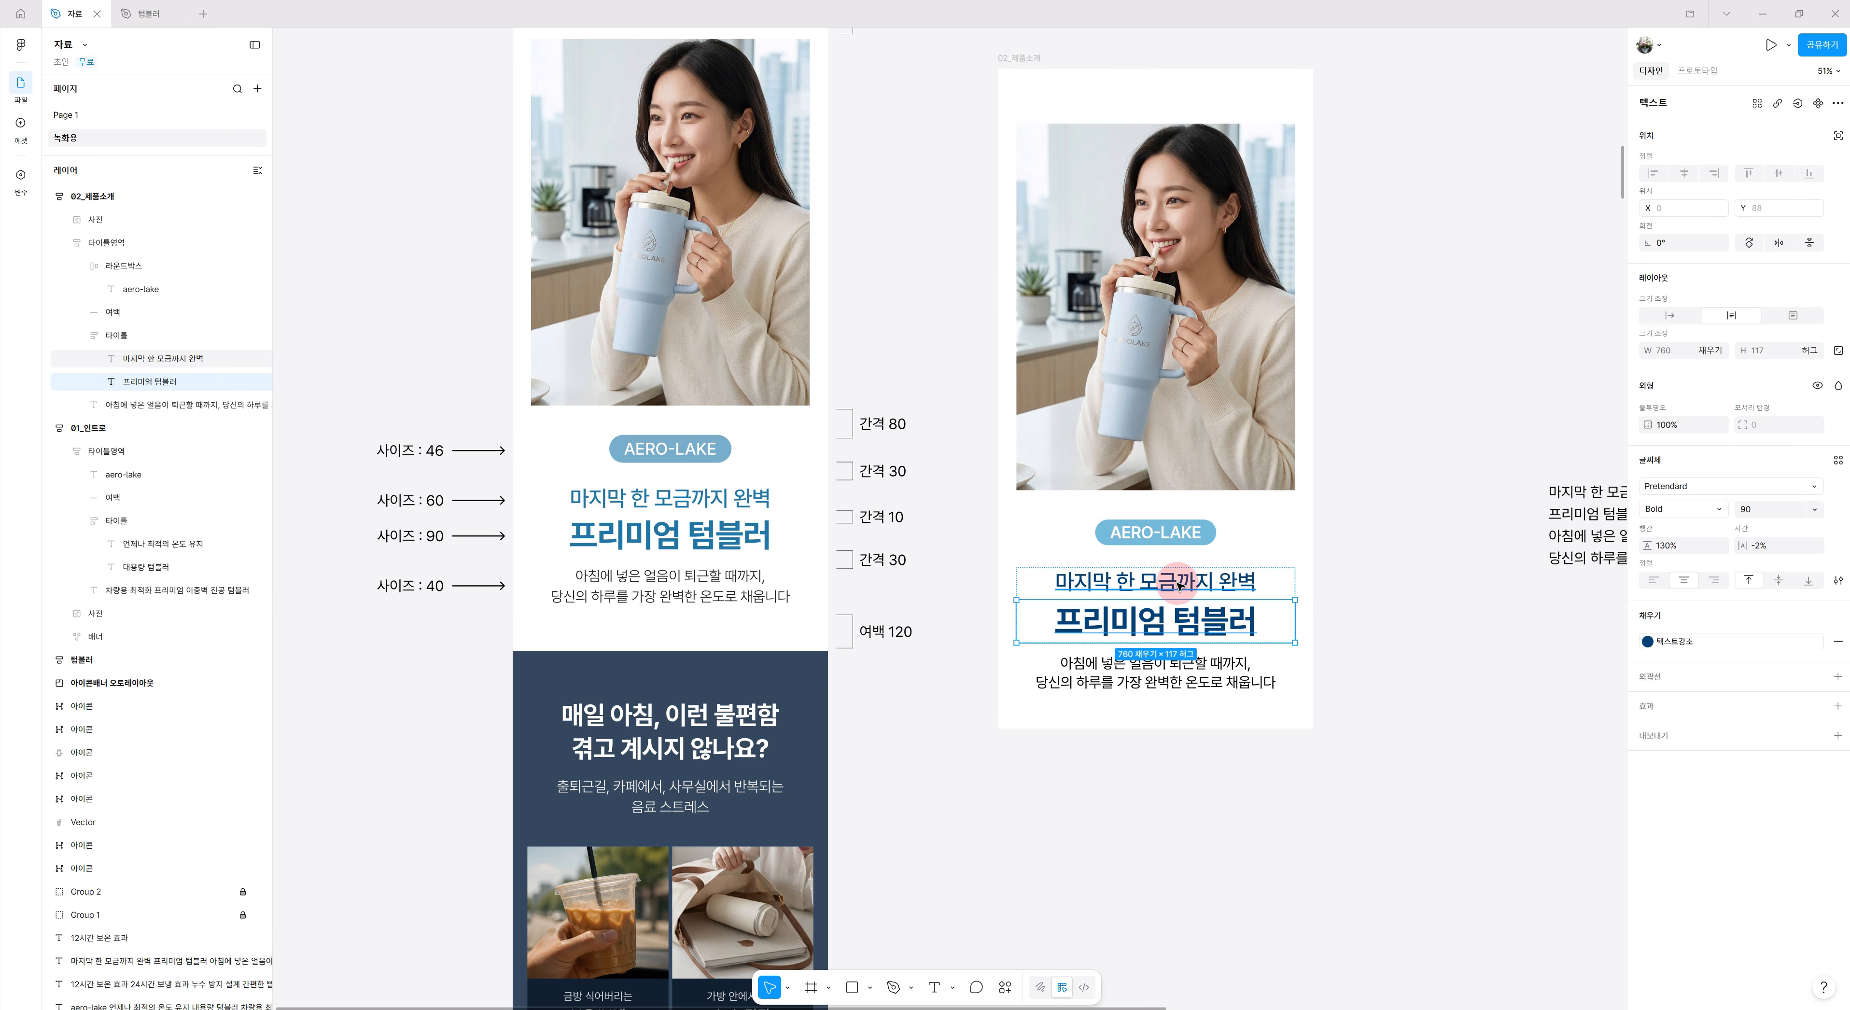
{"action": "left_click", "coordinate": [1103, 583]}
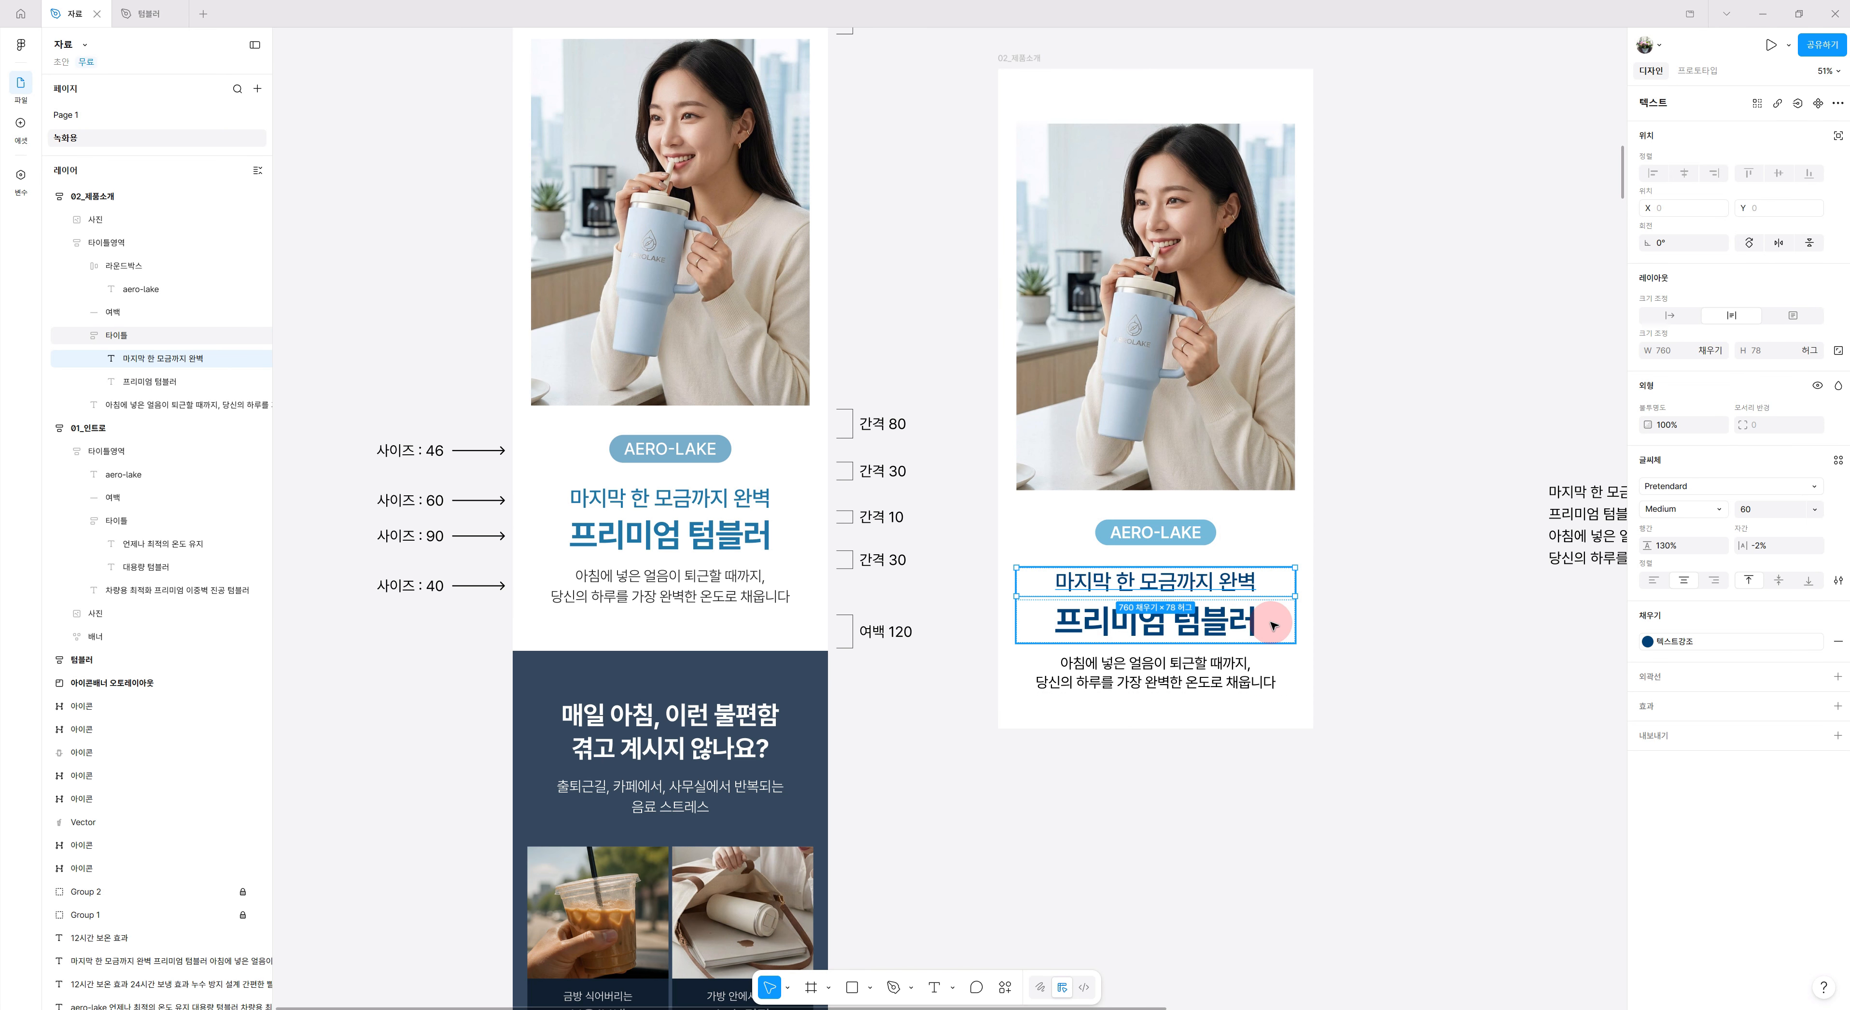
{"action": "left_click", "coordinate": [1218, 629]}
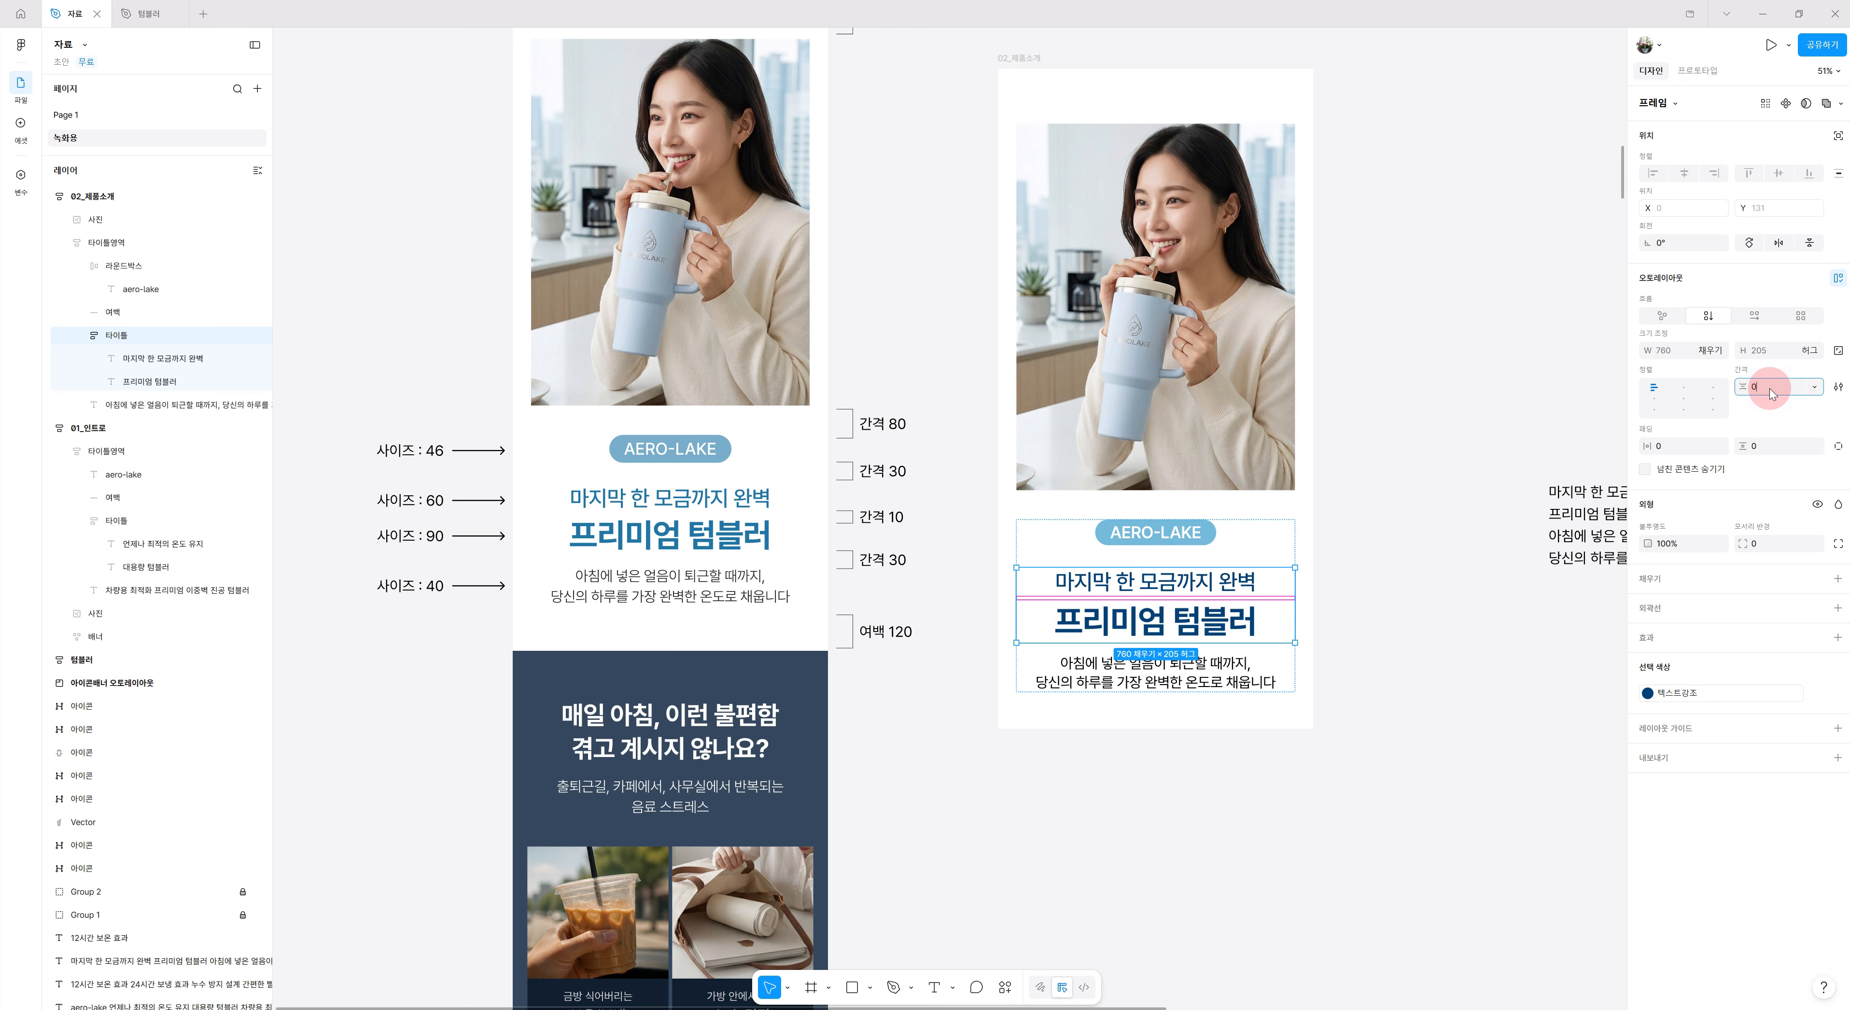
{"action": "key", "text": "Return"}
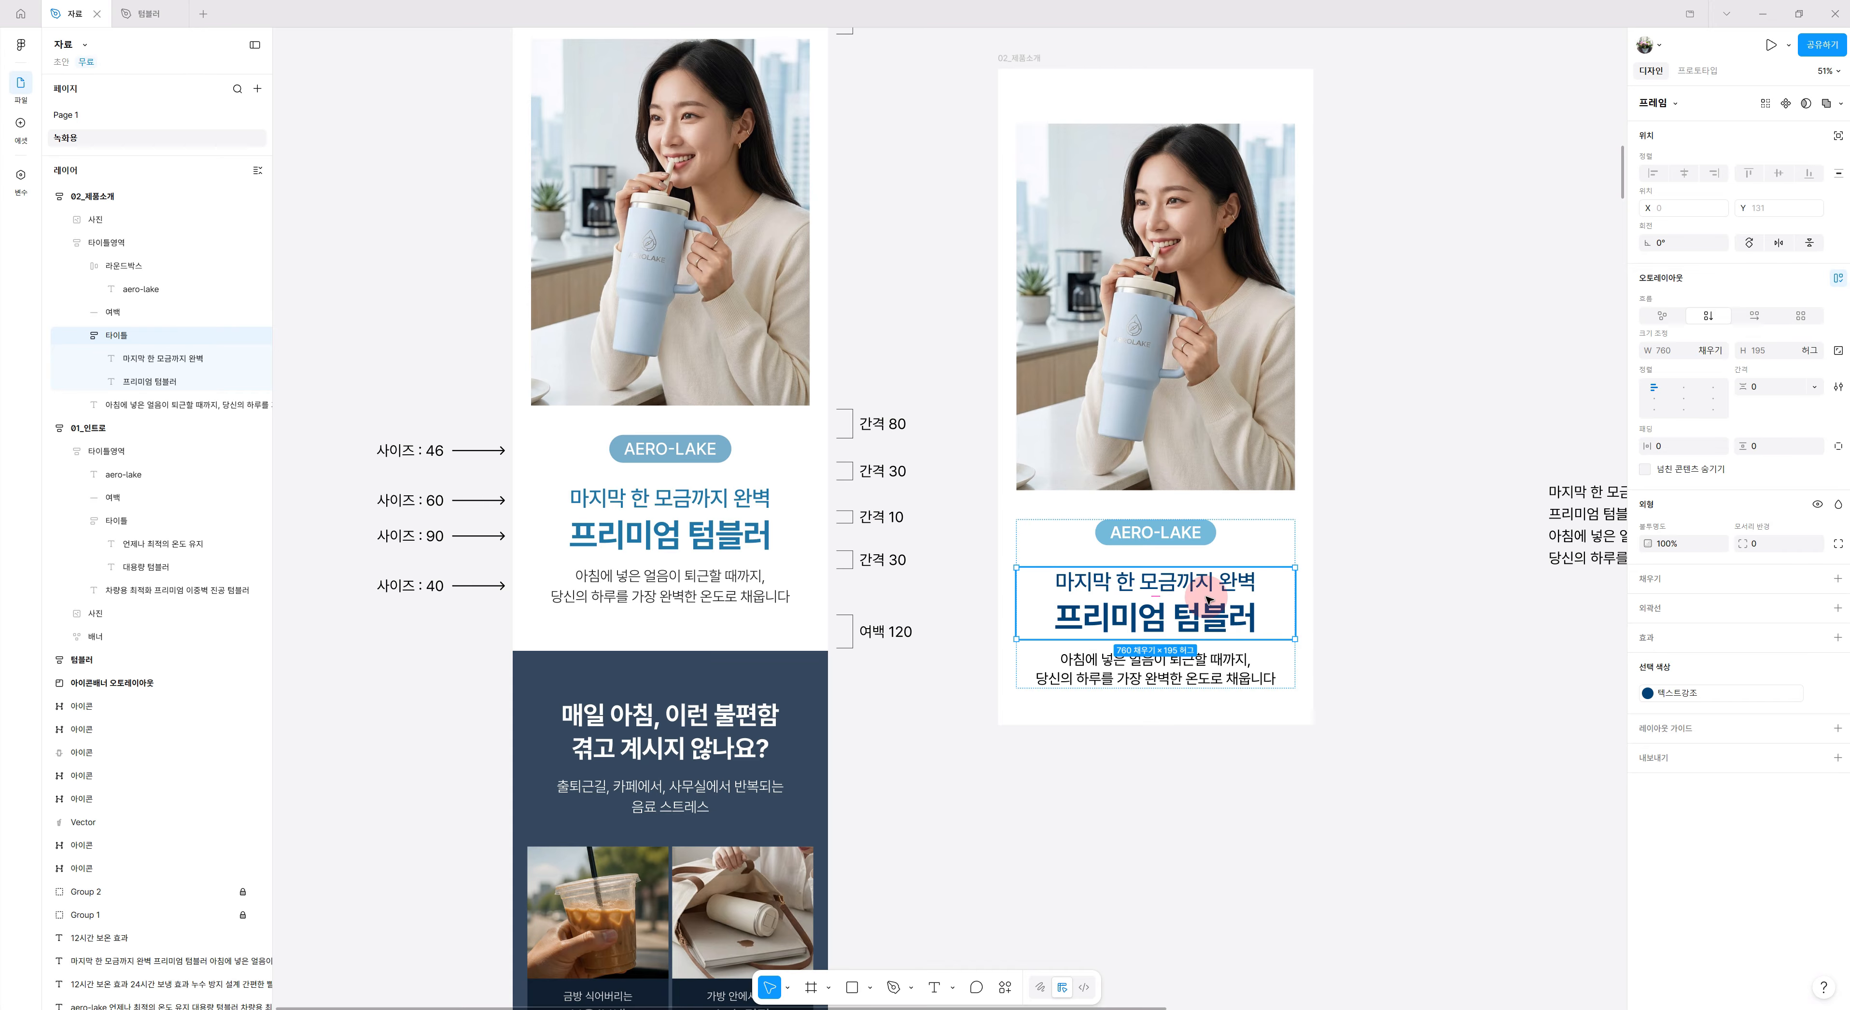
Set the line height of both title lines, 마지막 한 모금까지 완벽 and 프리미엄 텀블러, to 120%.
{"action": "scroll", "coordinate": [1238, 585], "scroll_direction": "down", "scroll_amount": 1}
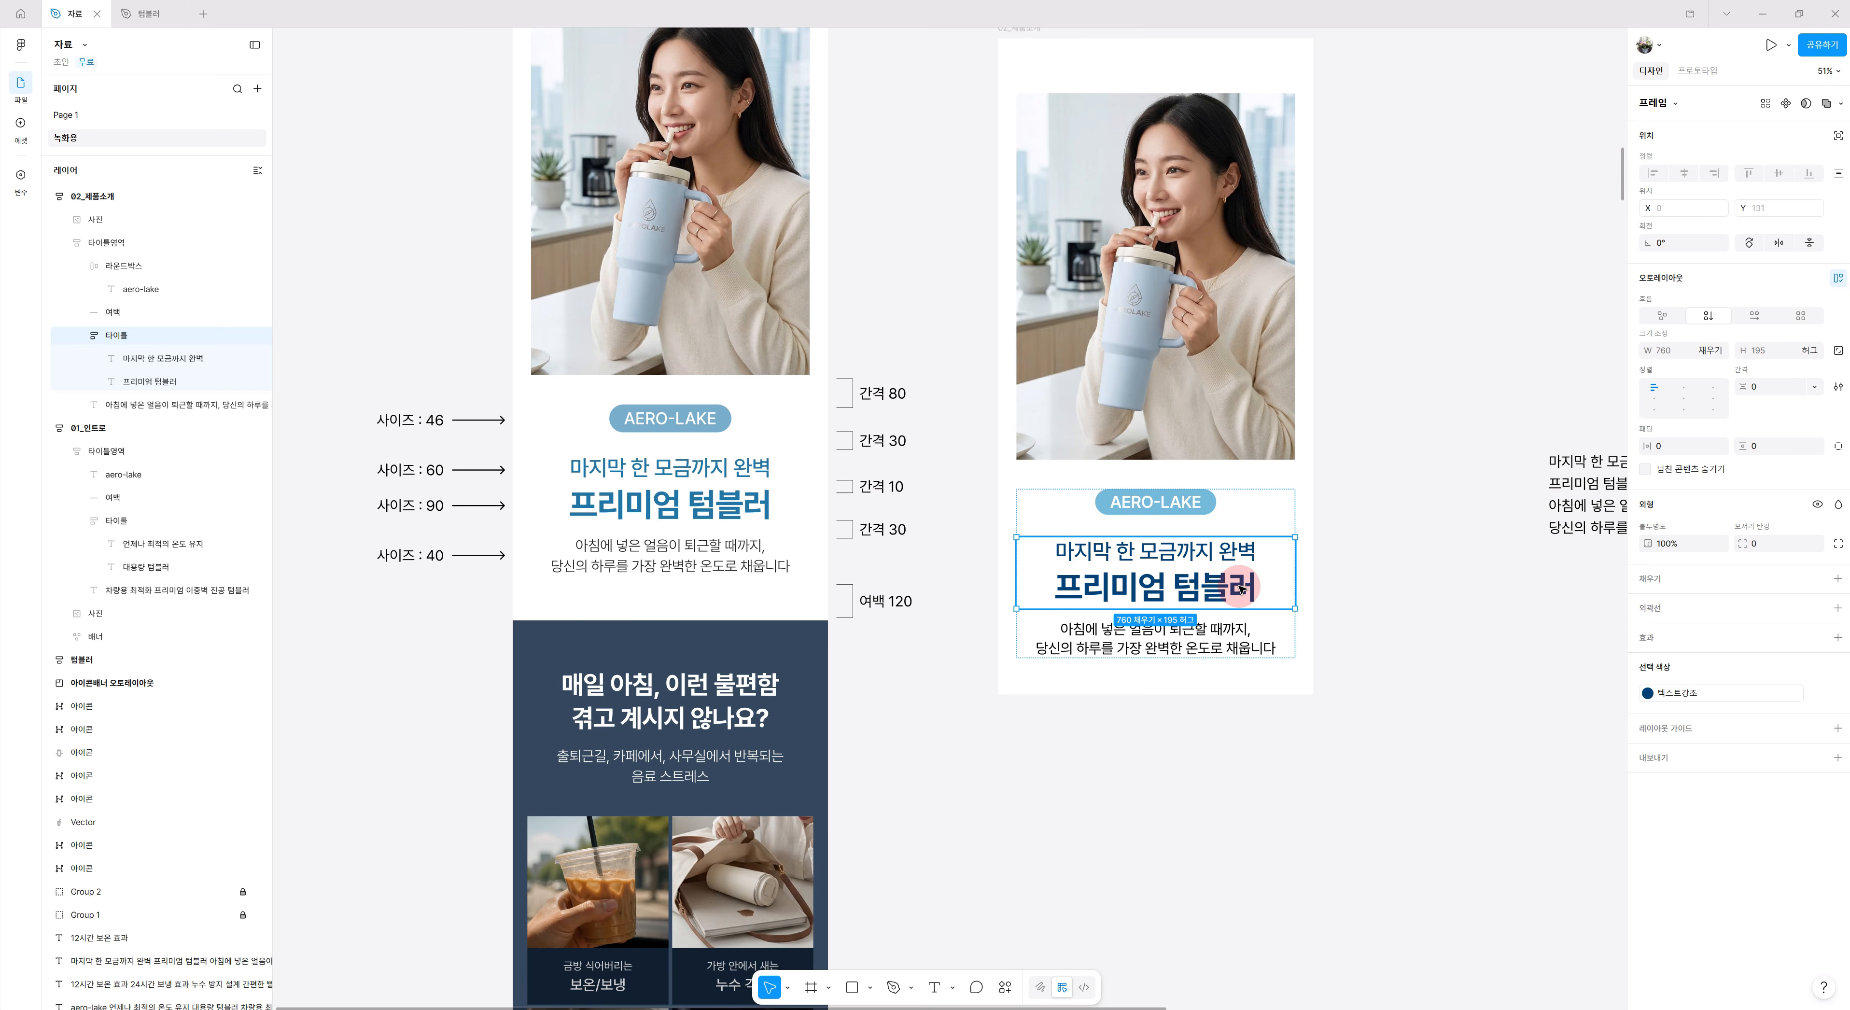
{"action": "left_click", "coordinate": [1234, 587]}
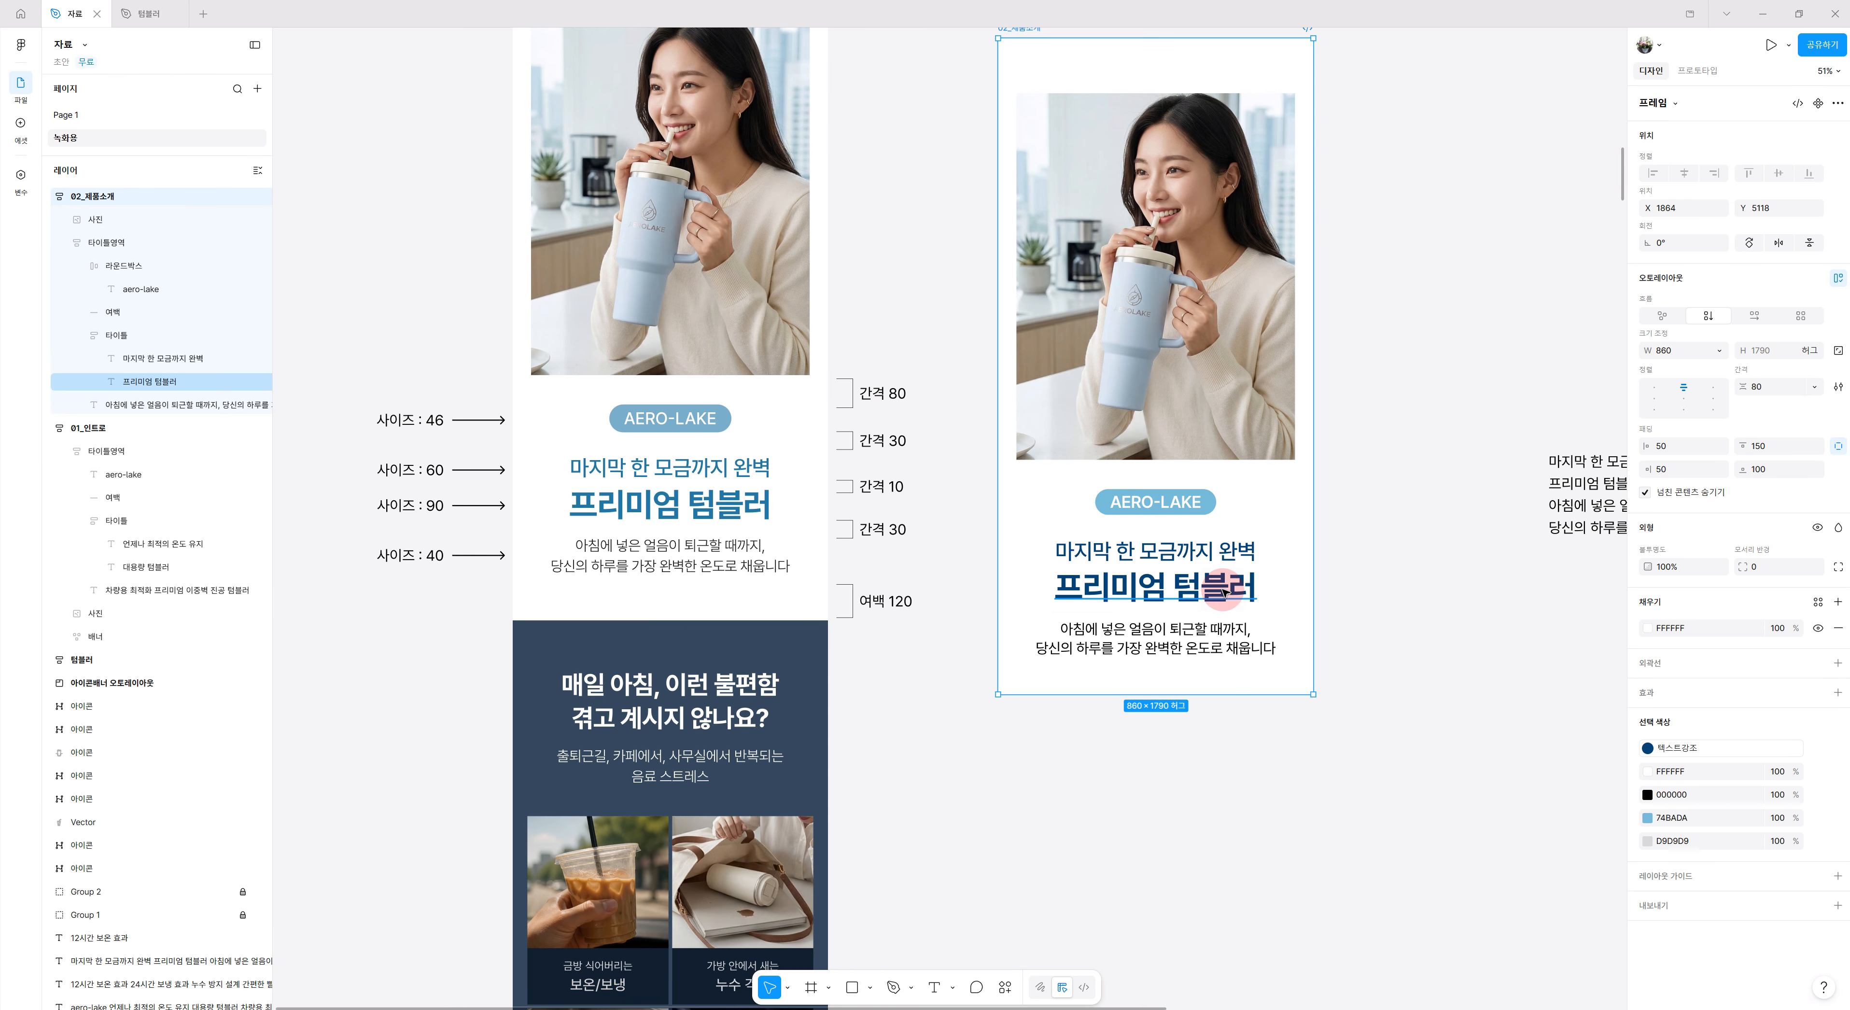
{"action": "left_click", "coordinate": [1240, 552], "text": "shift"}
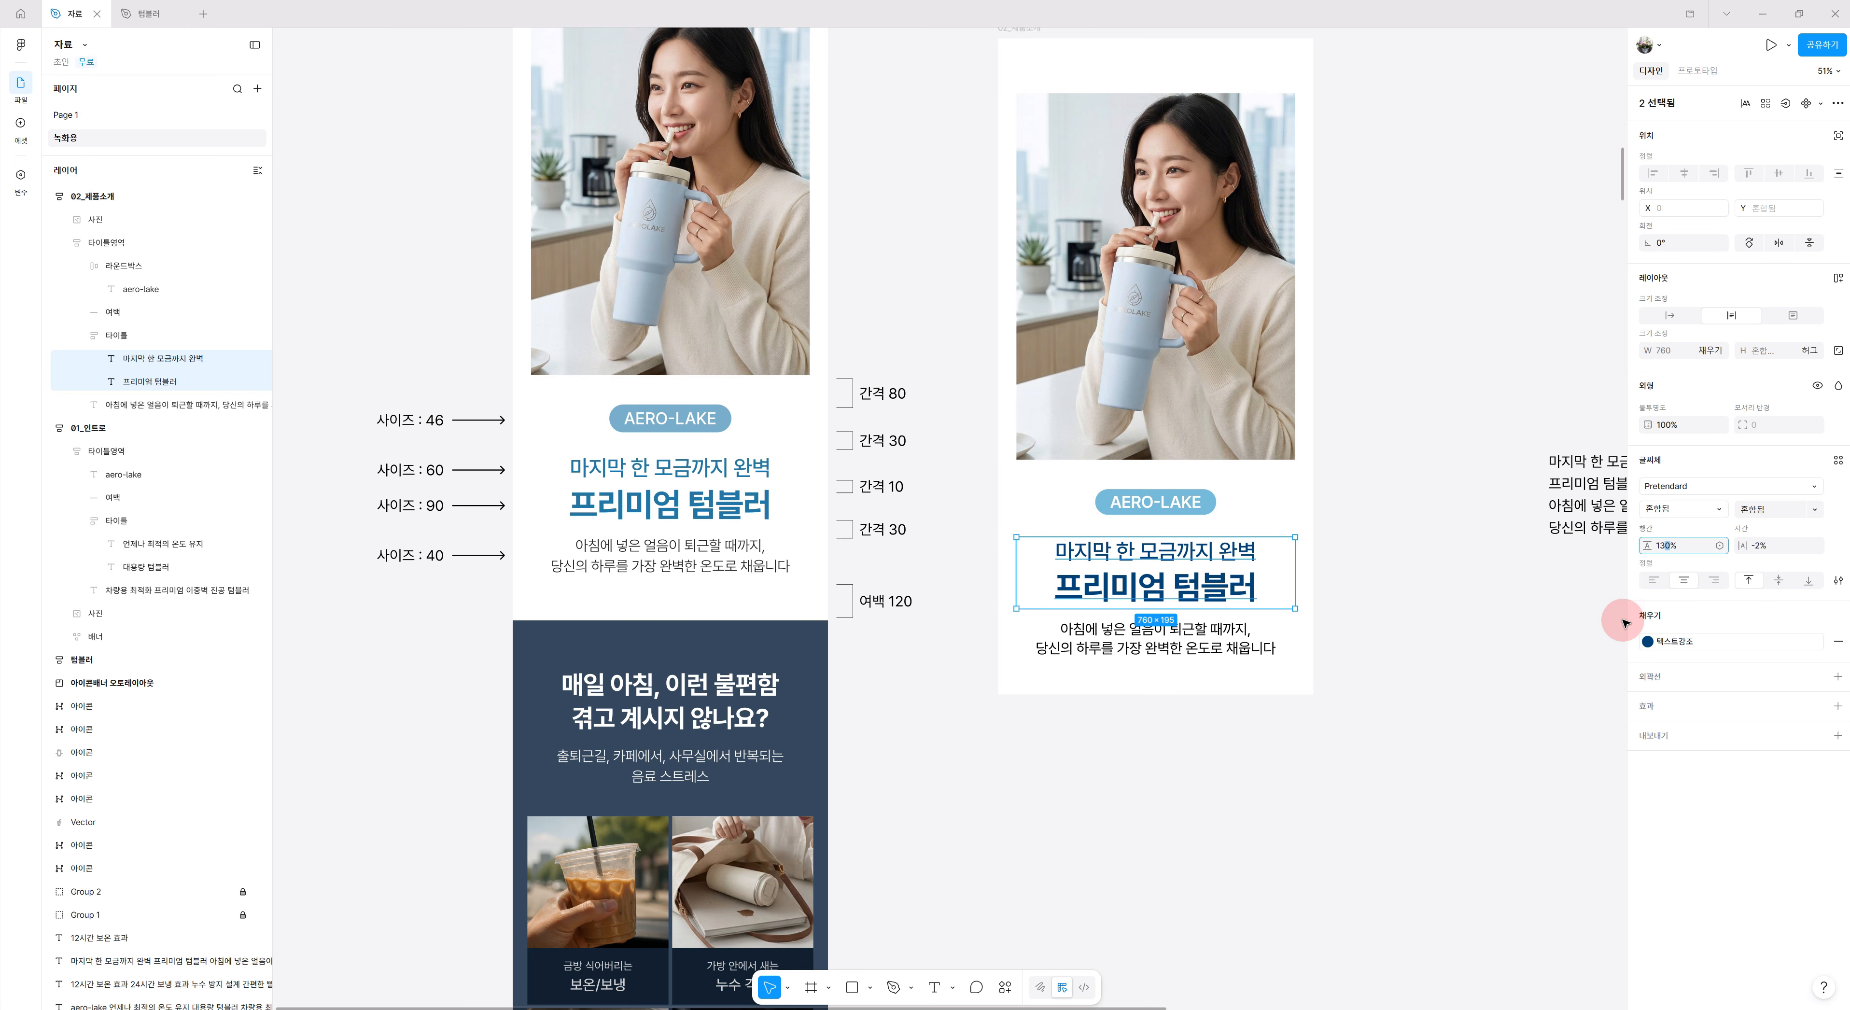
{"action": "left_click", "coordinate": [1668, 547]}
{"action": "double_click", "coordinate": [1667, 547]}
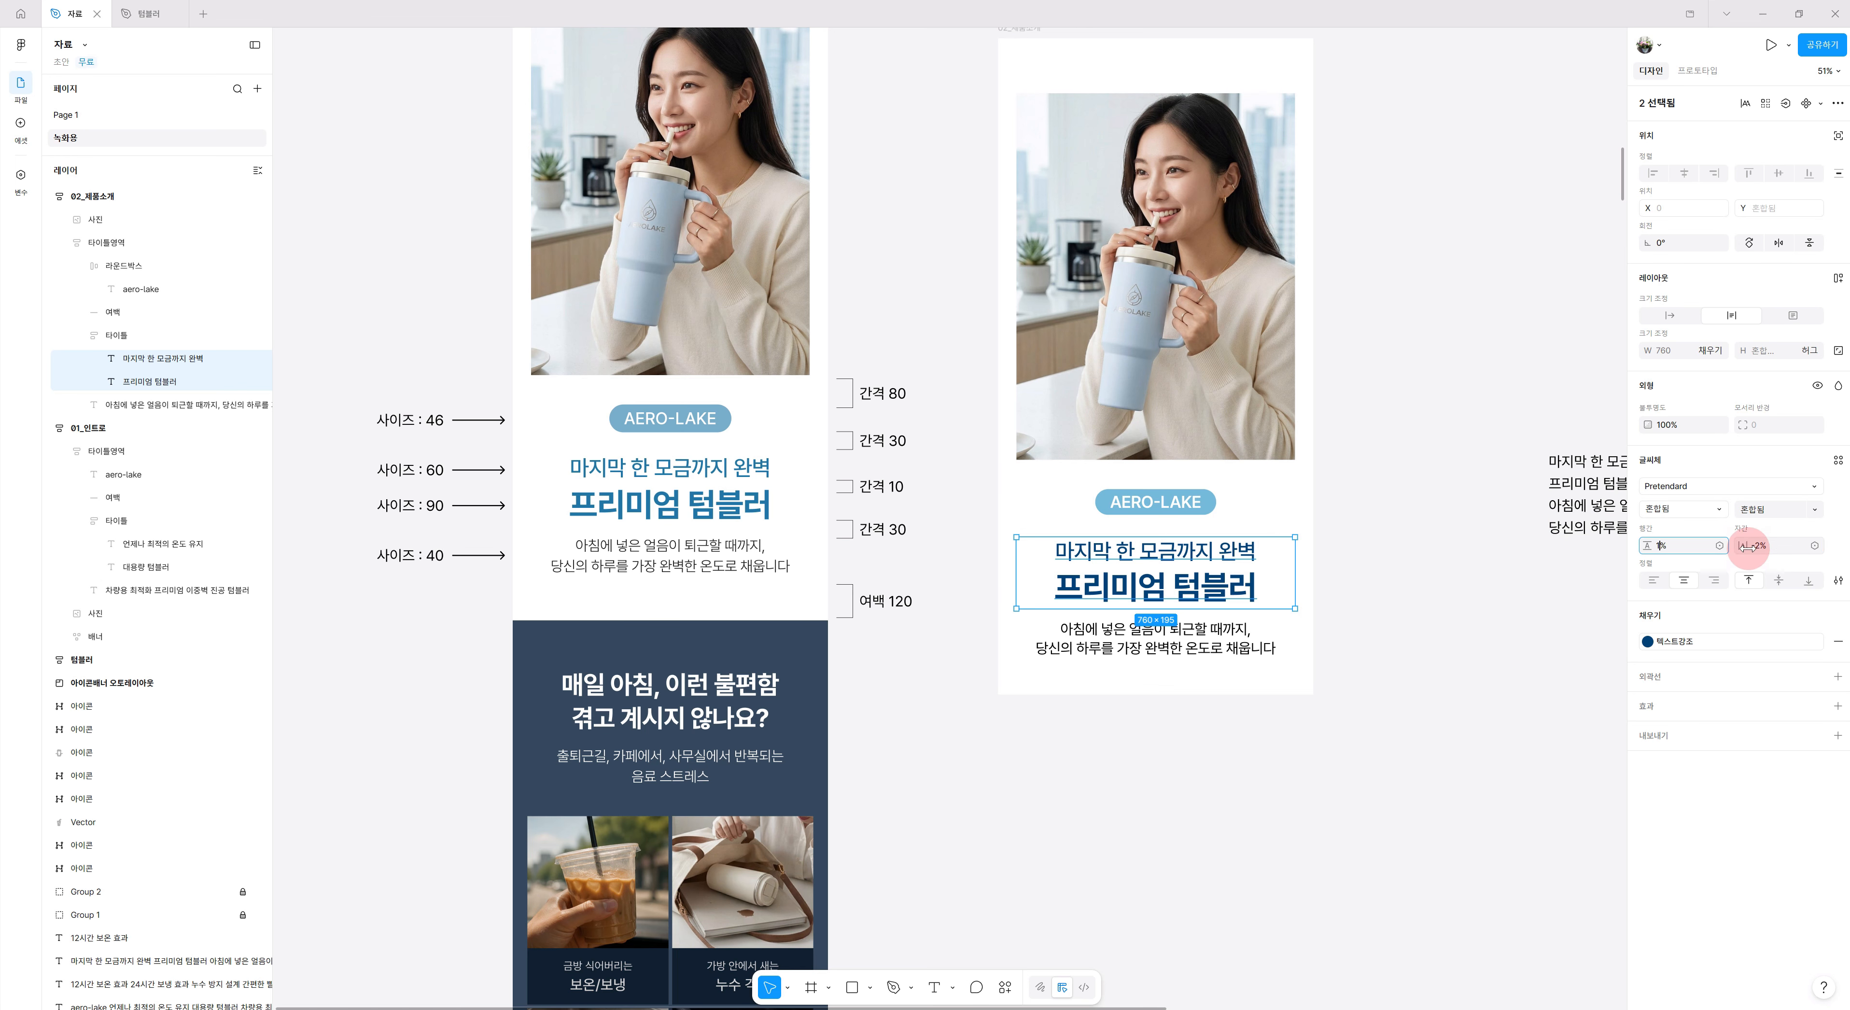
{"action": "key", "text": "Return"}
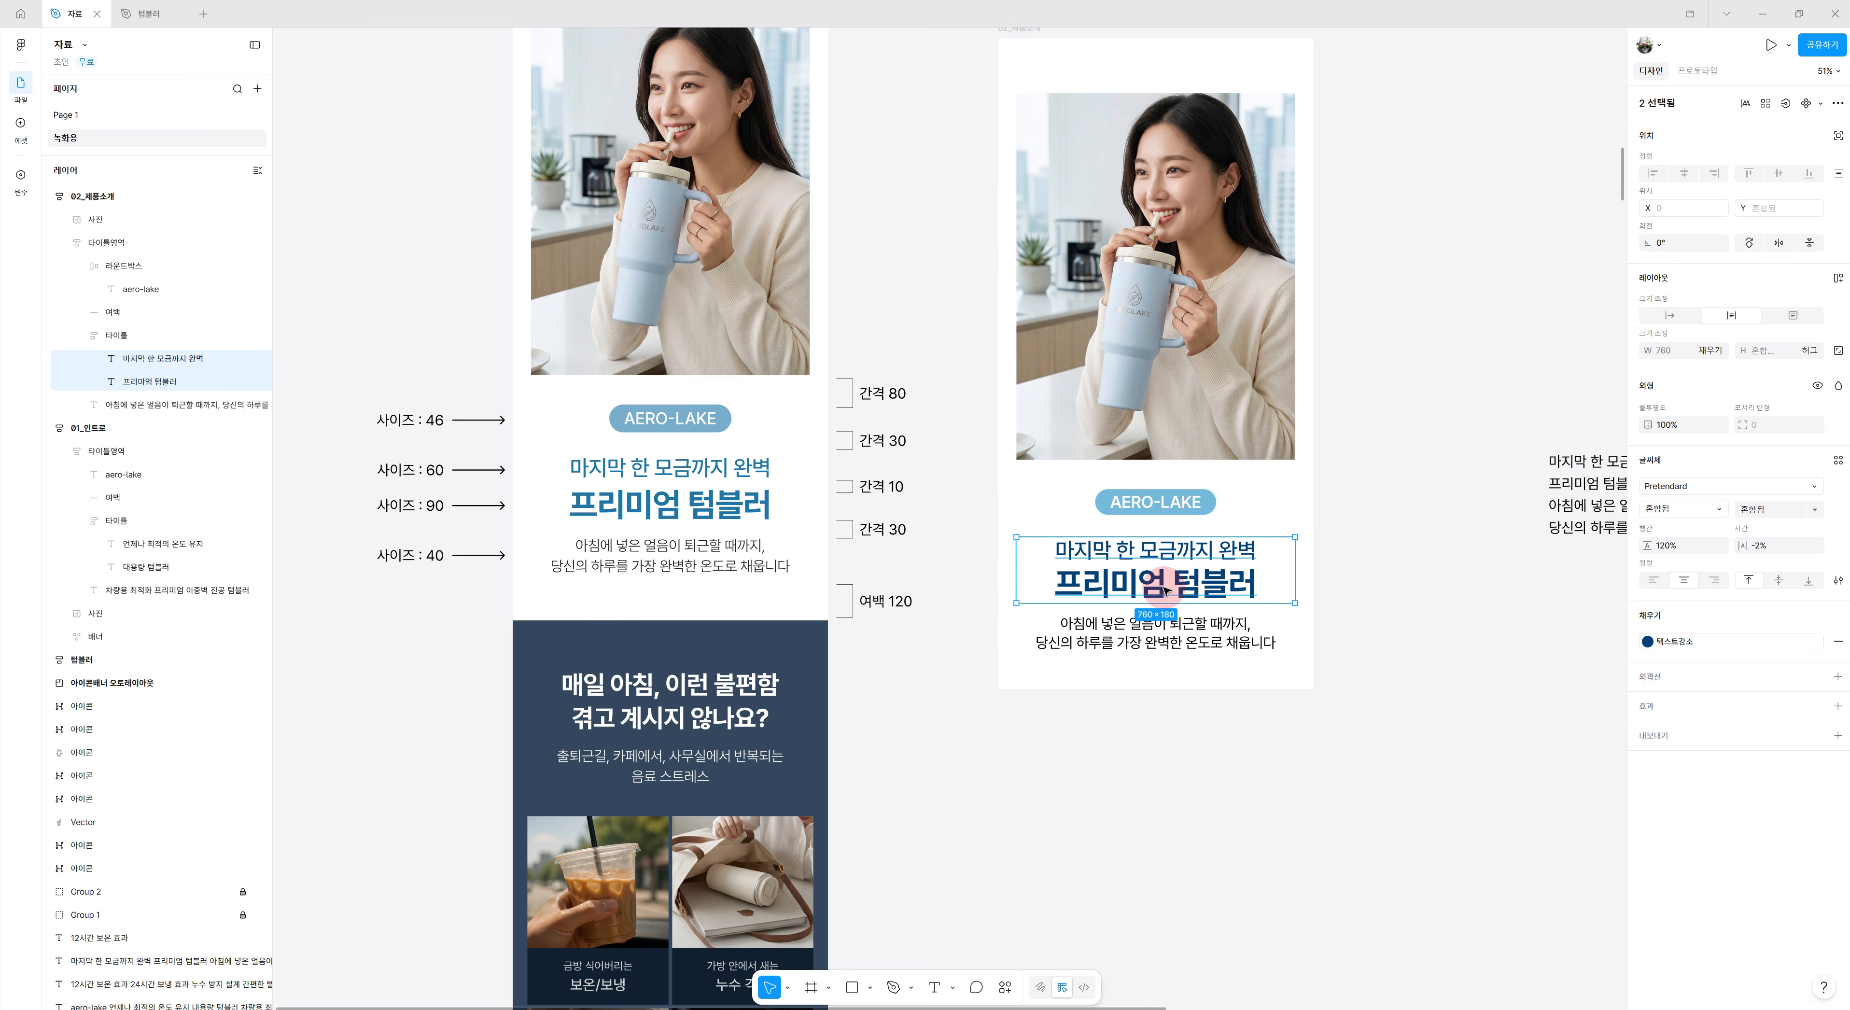
{"action": "left_click", "coordinate": [1367, 614]}
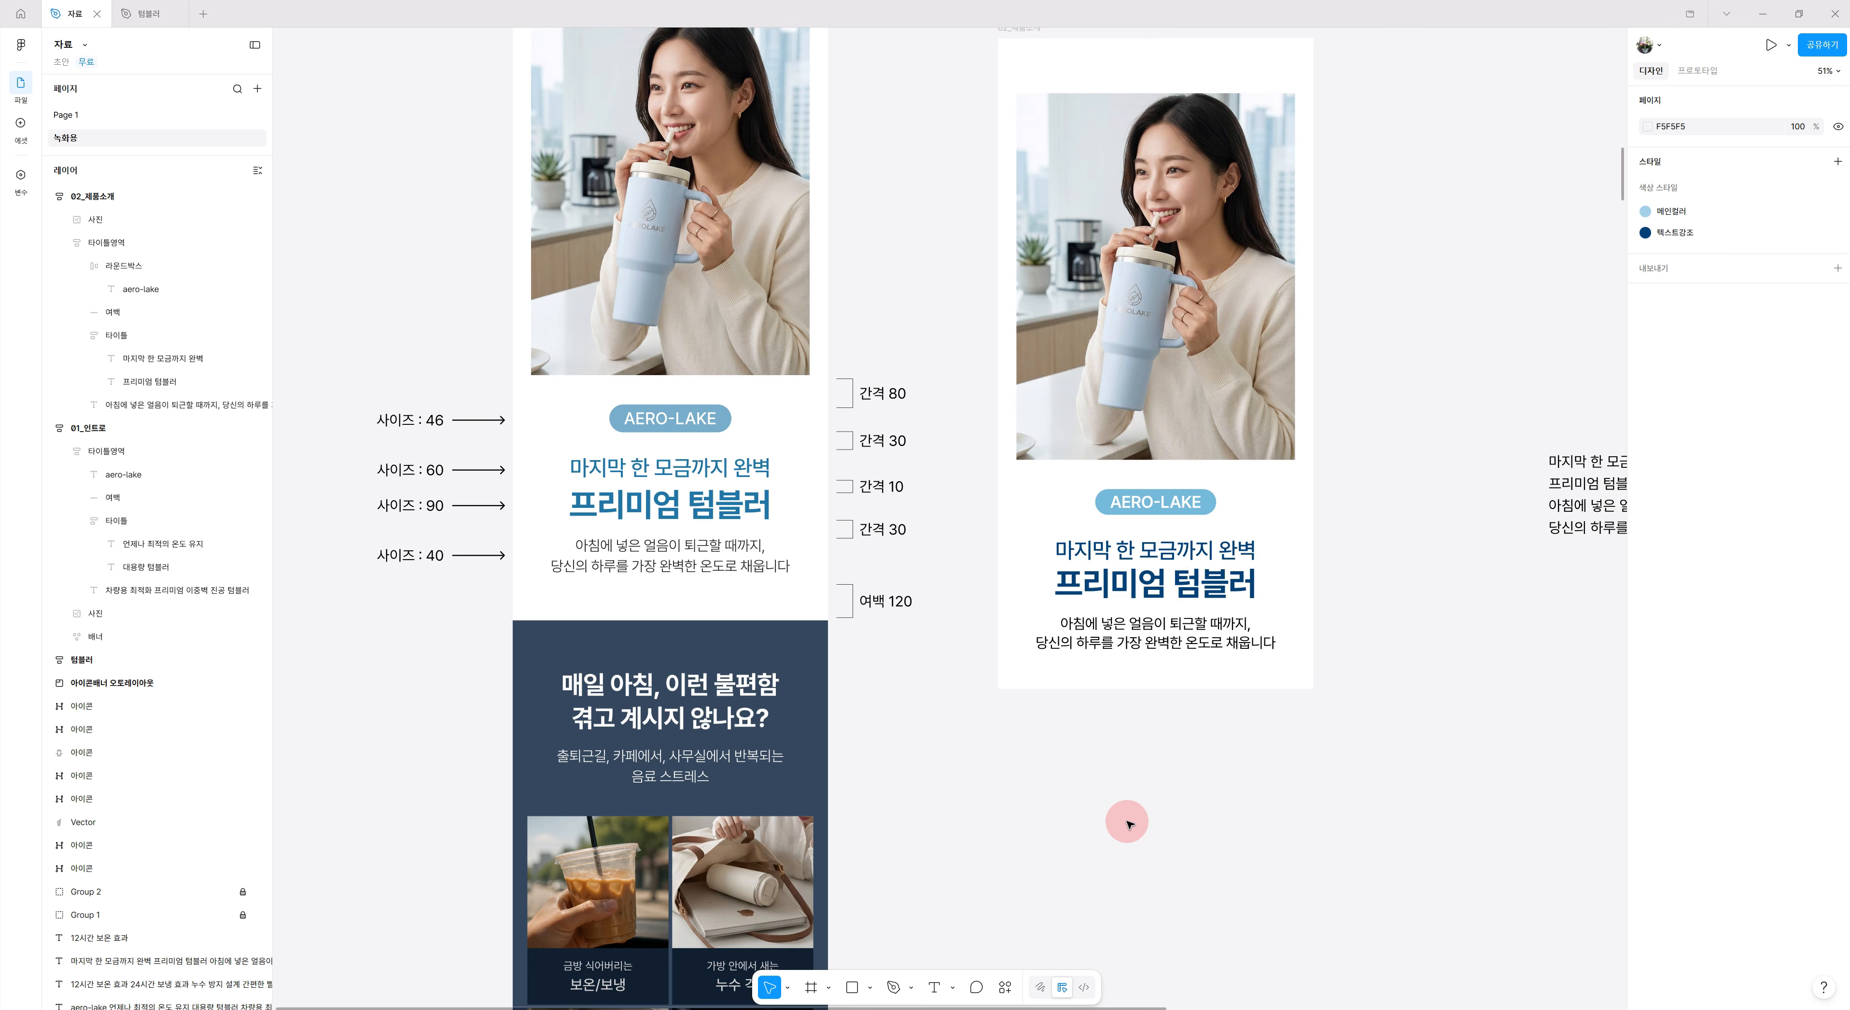
Detach the 텍스트강조 style from the 프리미엄 텀블러 title and sample the AERO-LAKE box colour 74BADA as its fill.
{"action": "scroll", "coordinate": [1450, 800], "scroll_direction": "up", "scroll_amount": 1}
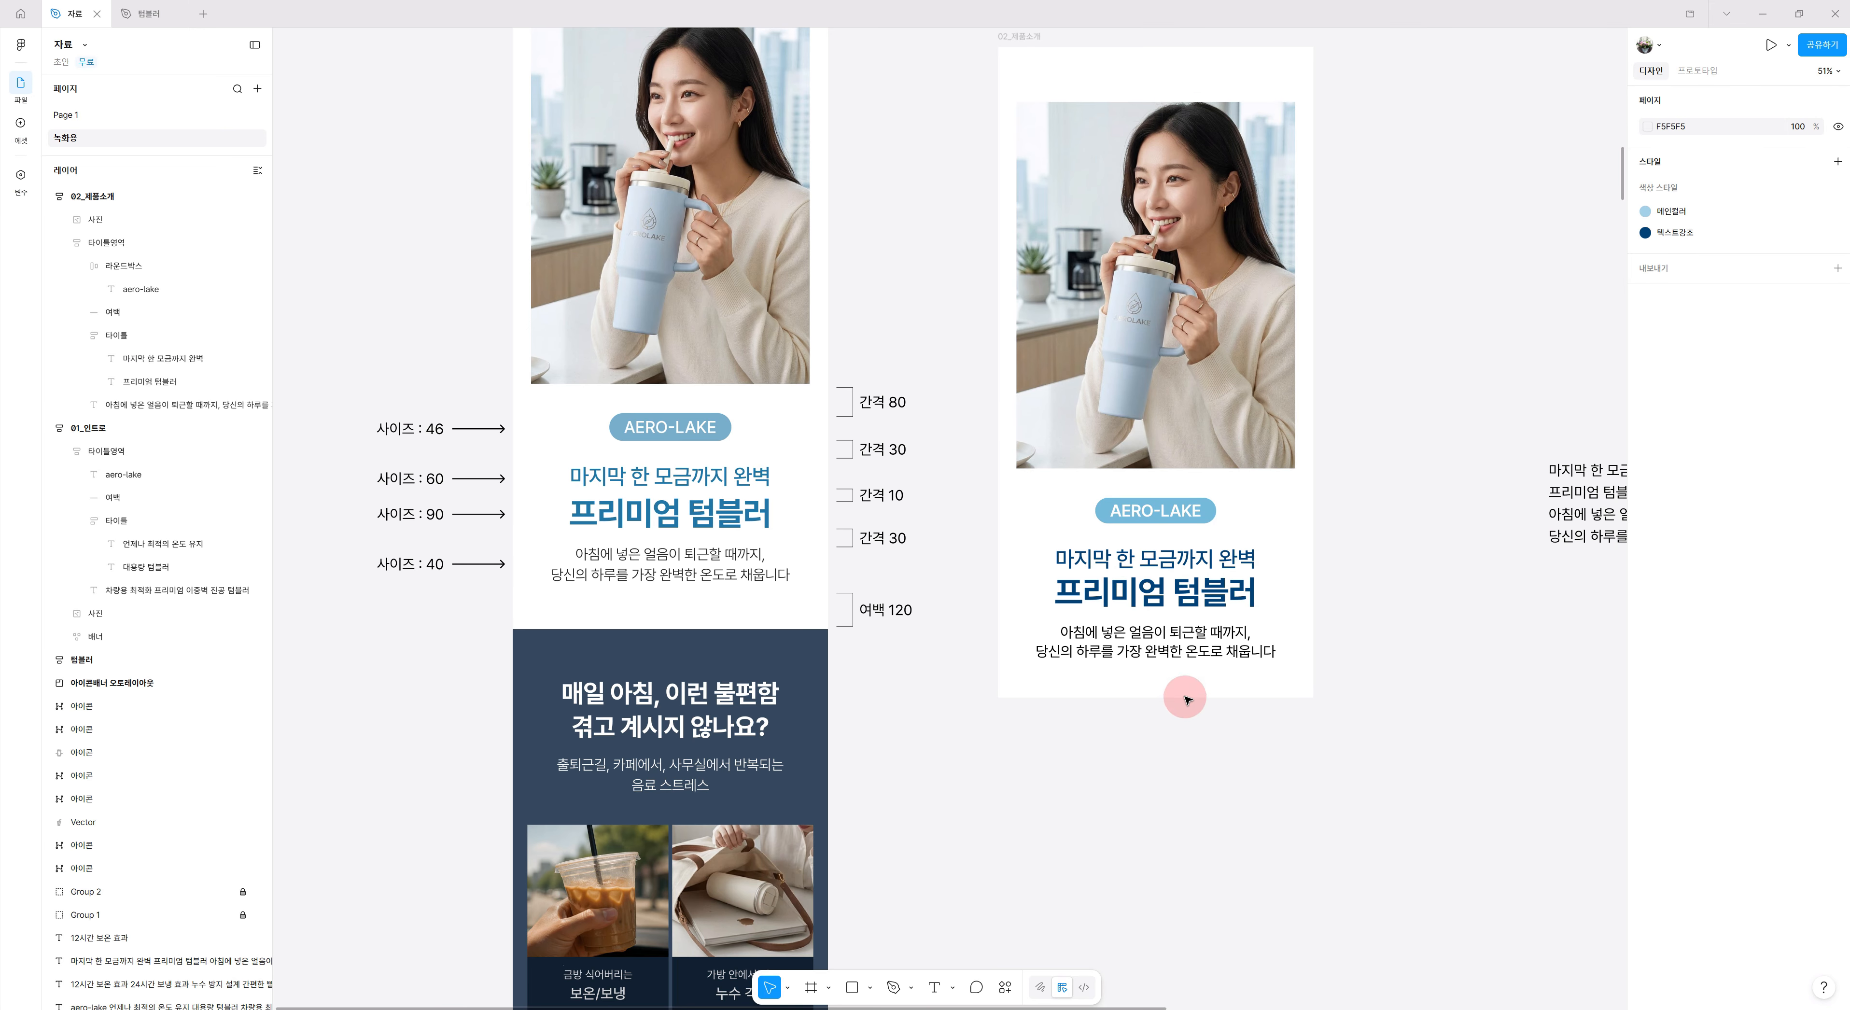
{"action": "scroll", "coordinate": [1268, 586], "scroll_direction": "right", "scroll_amount": 2}
{"action": "scroll", "coordinate": [1267, 586], "scroll_direction": "up", "scroll_amount": 1}
{"action": "left_click", "coordinate": [1106, 612]}
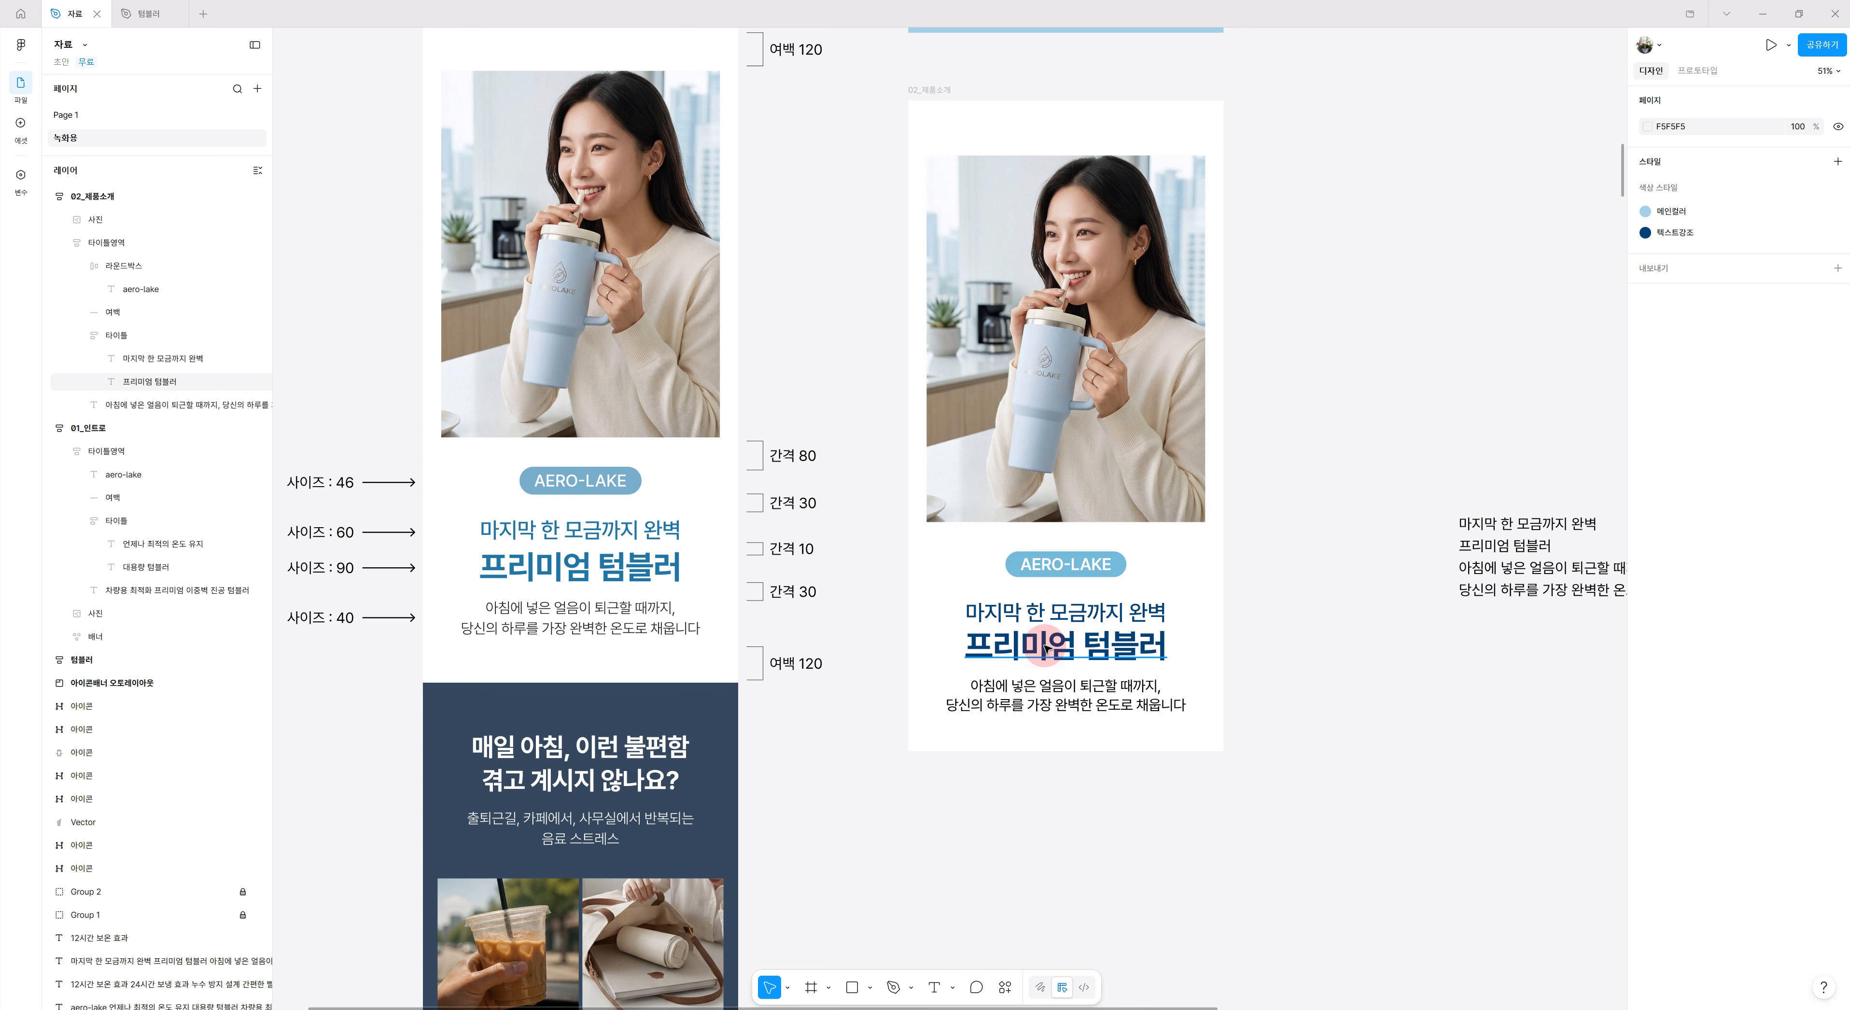
{"action": "left_click", "coordinate": [1095, 647]}
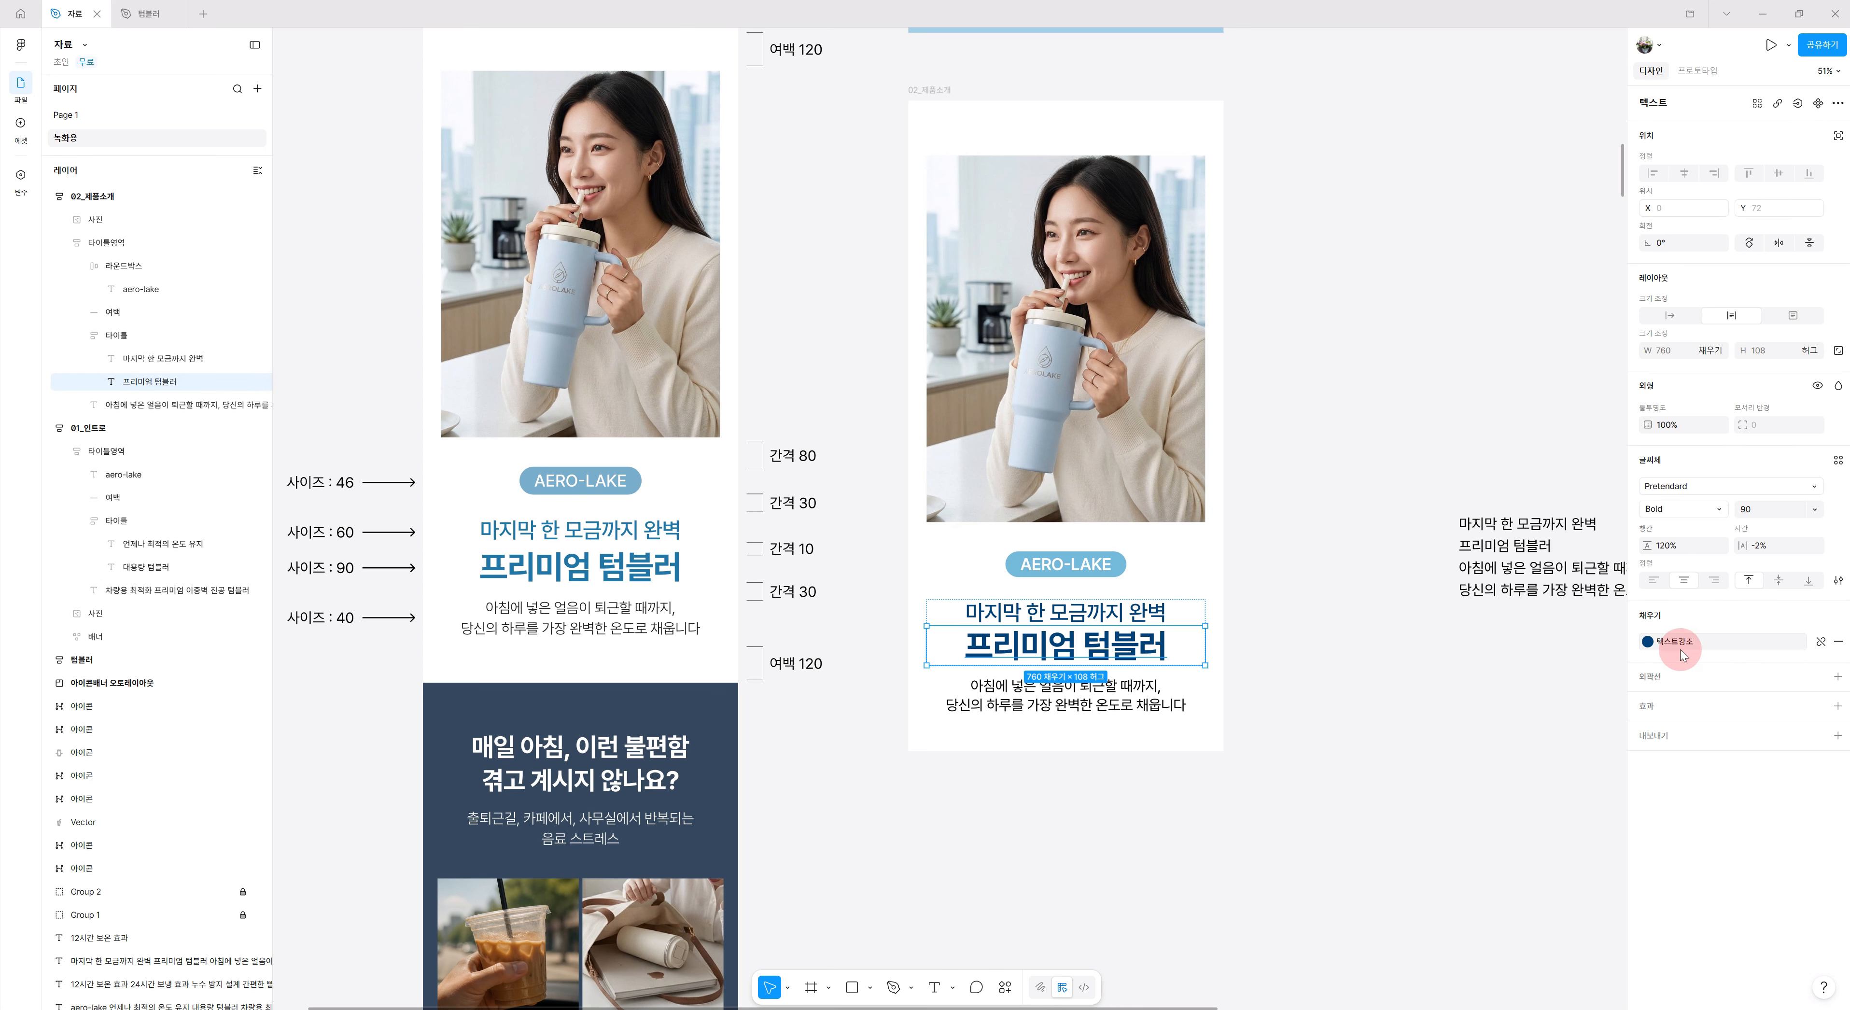
{"action": "left_click", "coordinate": [1820, 641]}
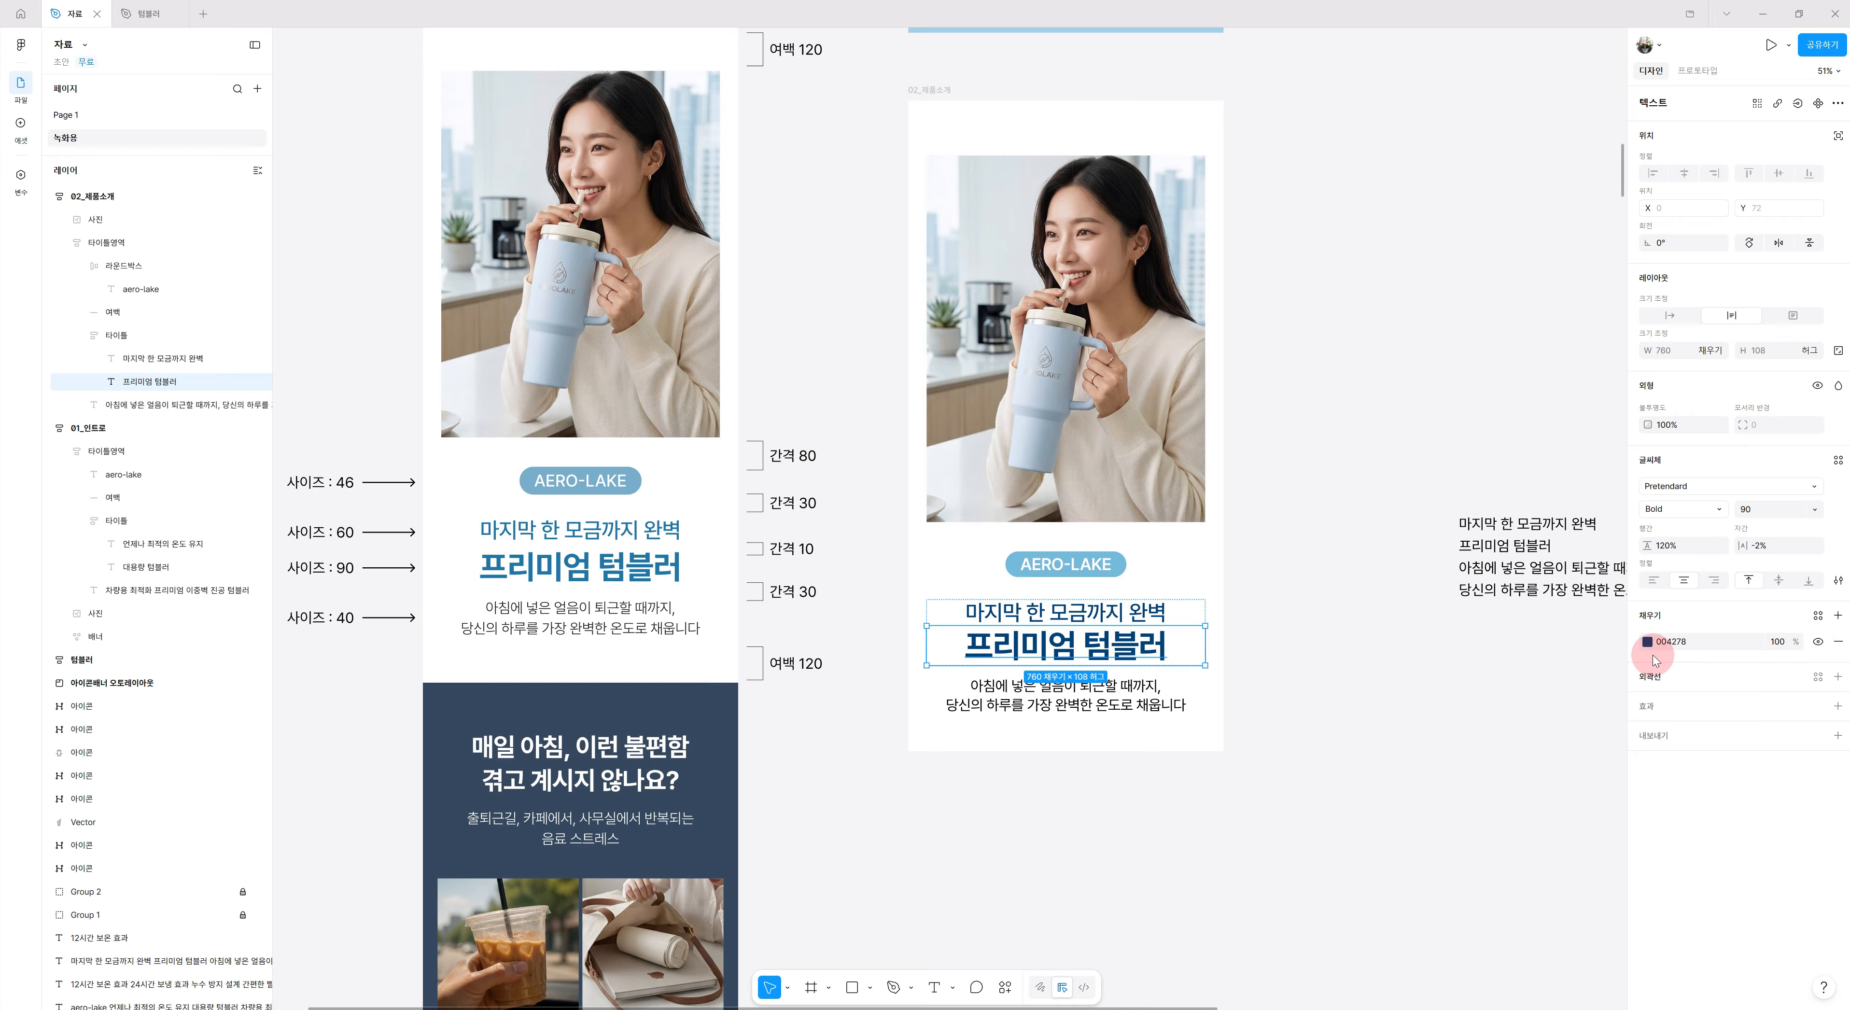
{"action": "left_click", "coordinate": [1648, 643]}
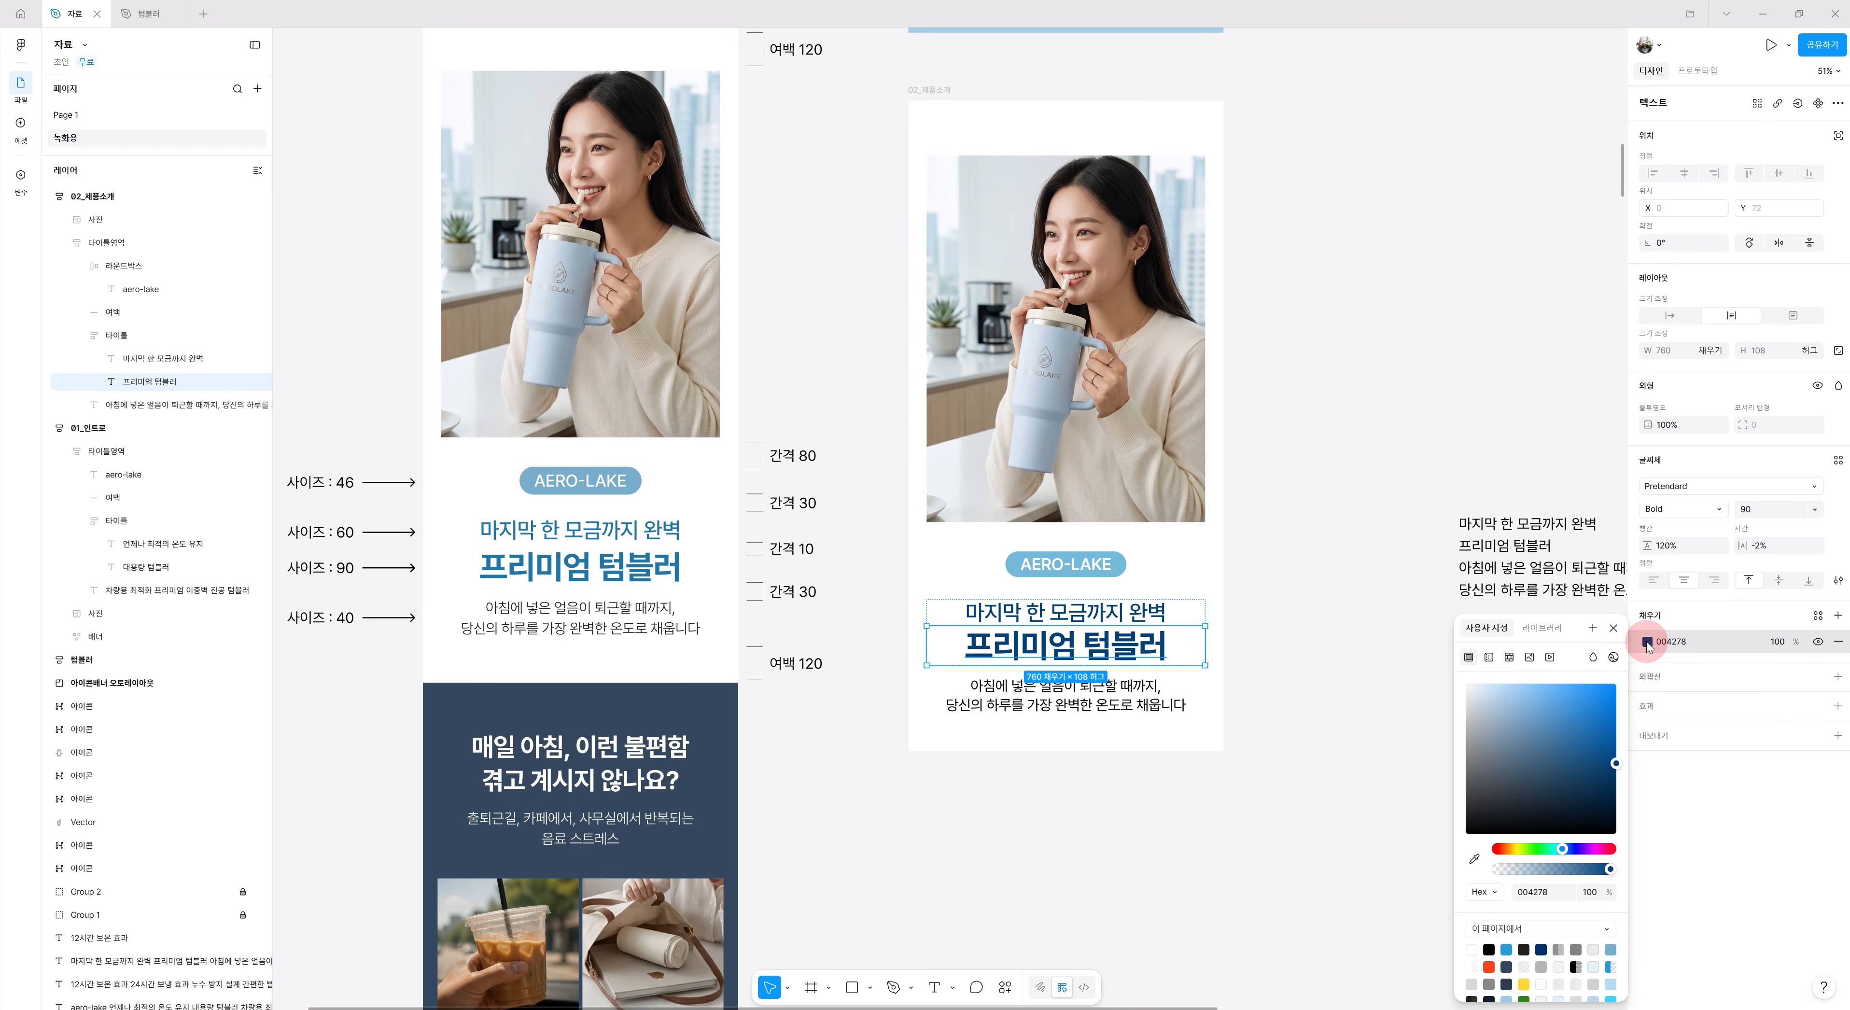
{"action": "left_click", "coordinate": [1475, 859]}
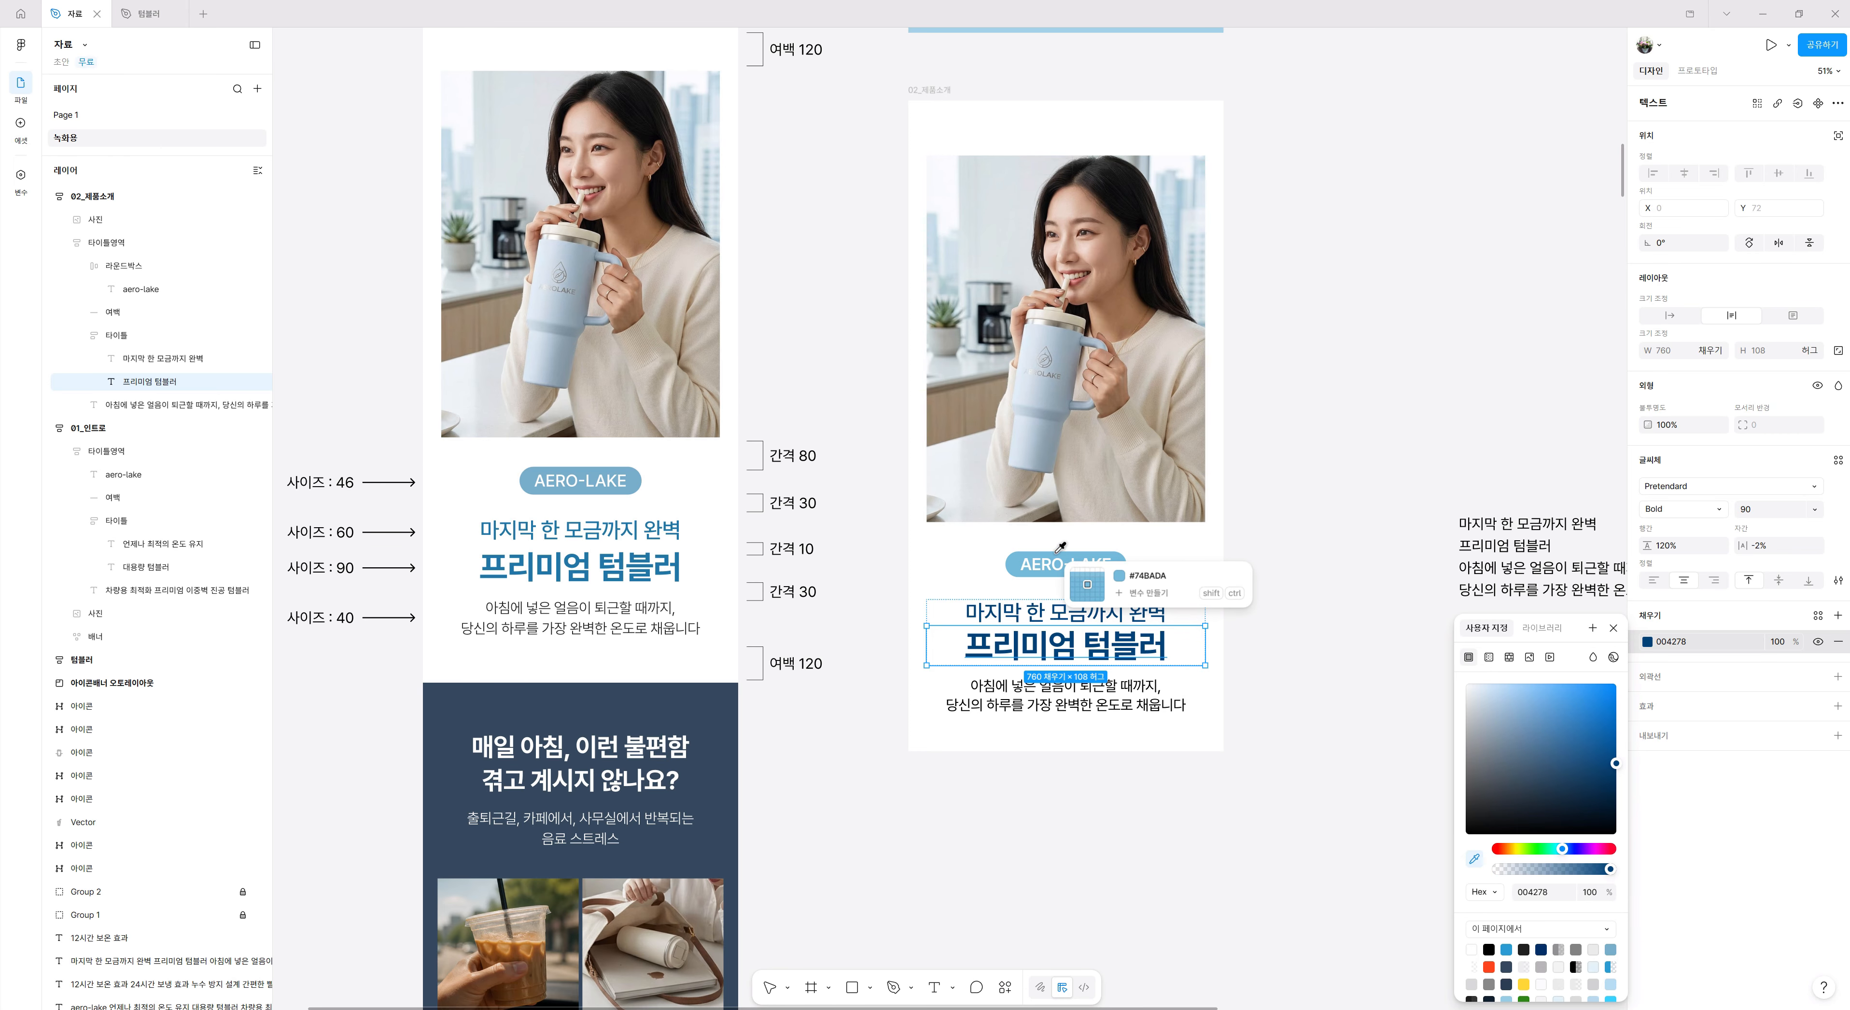
{"action": "left_click", "coordinate": [1098, 566]}
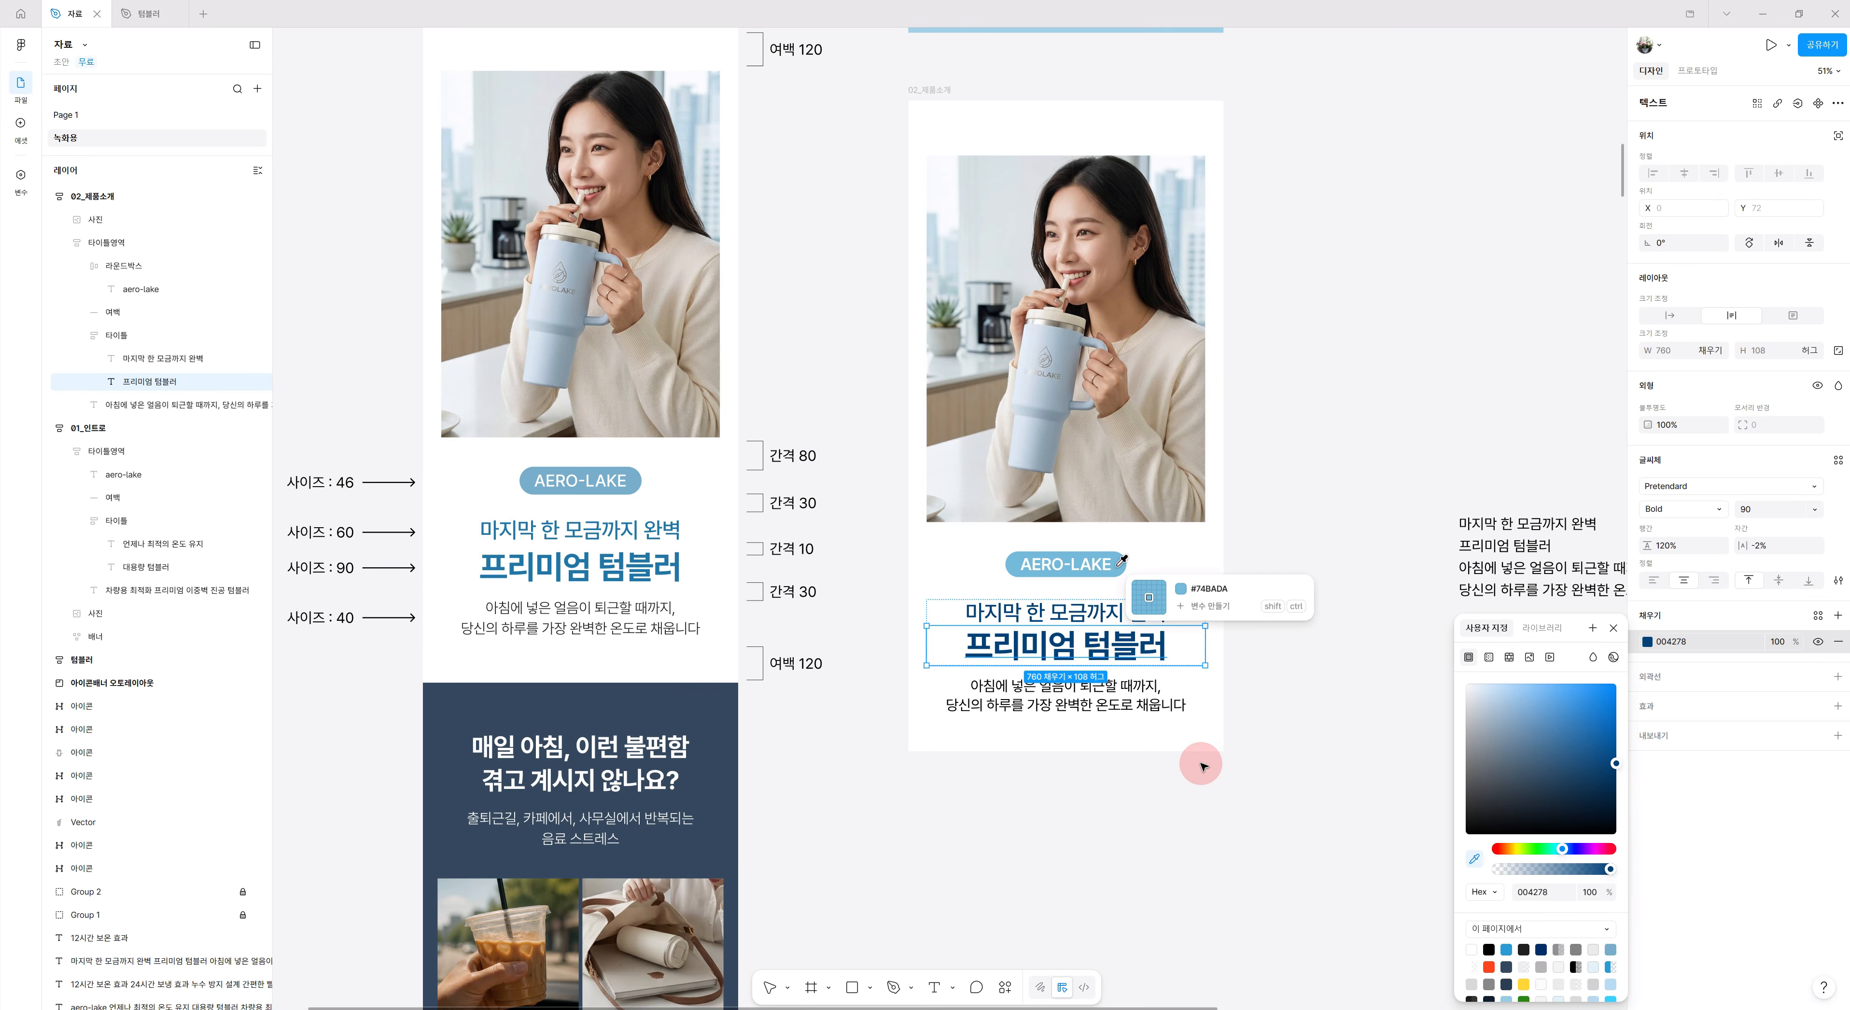
Darken the fill colour of the 프리미엄 텀블러 title to 3082A9.
{"action": "scroll", "coordinate": [1219, 805], "scroll_direction": "down", "scroll_amount": 1}
{"action": "scroll", "coordinate": [1223, 814], "scroll_direction": "up", "scroll_amount": 1}
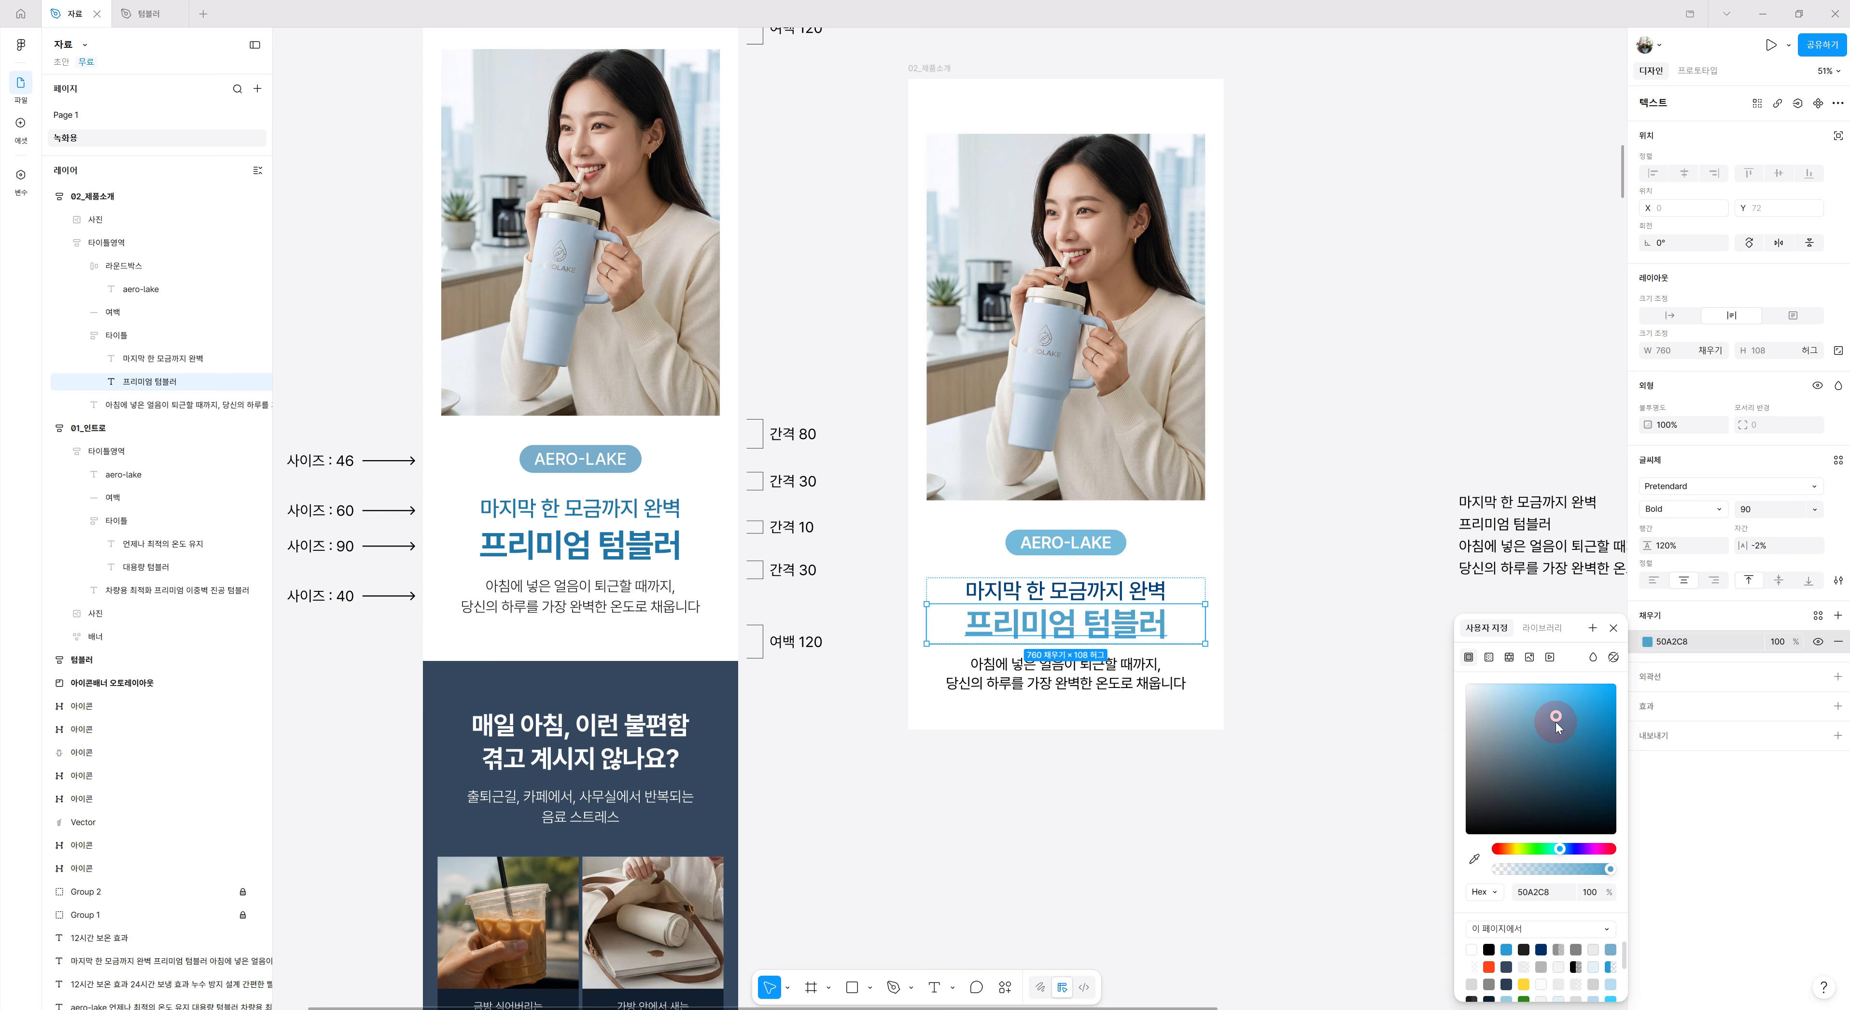
{"action": "left_click_drag", "start_coordinate": [1556, 729], "coordinate": [1558, 741]}
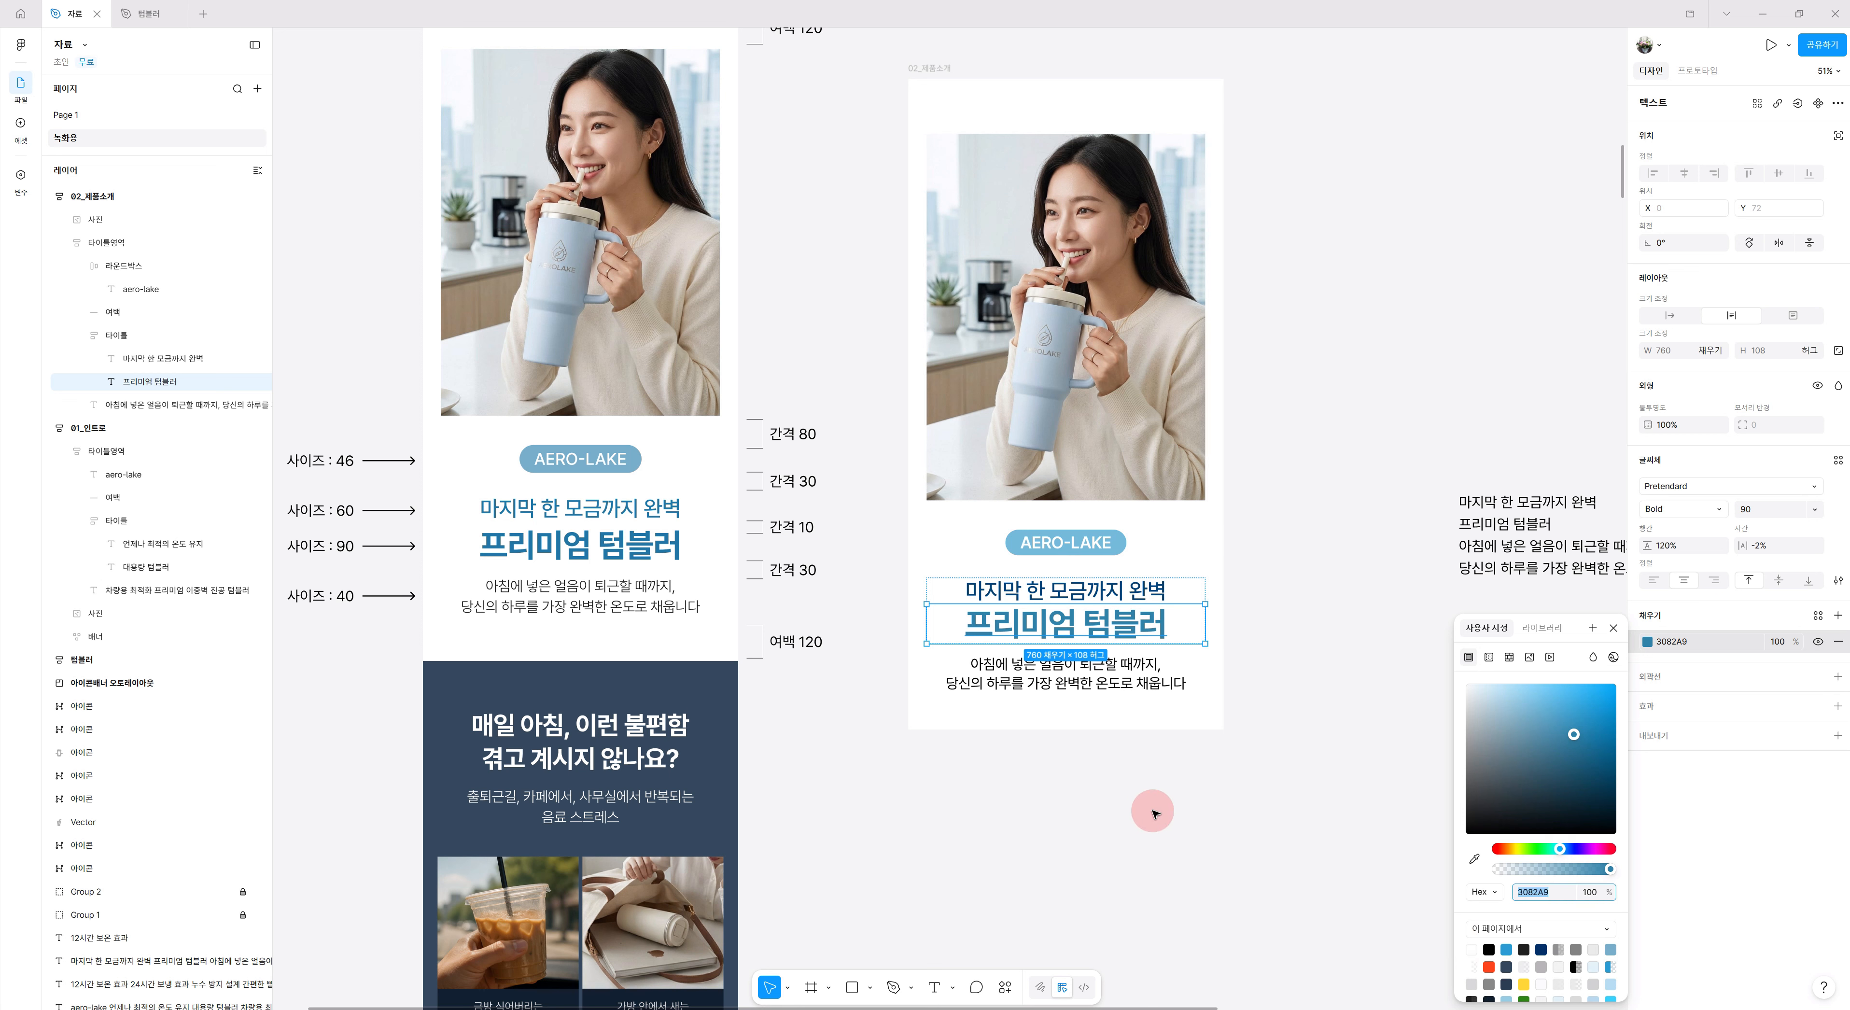
{"action": "left_click", "coordinate": [1151, 802]}
Detach the colour style from the 마지막 한 모금까지 완벽 line and set its fill to 3082A9.
{"action": "left_click", "coordinate": [1083, 594]}
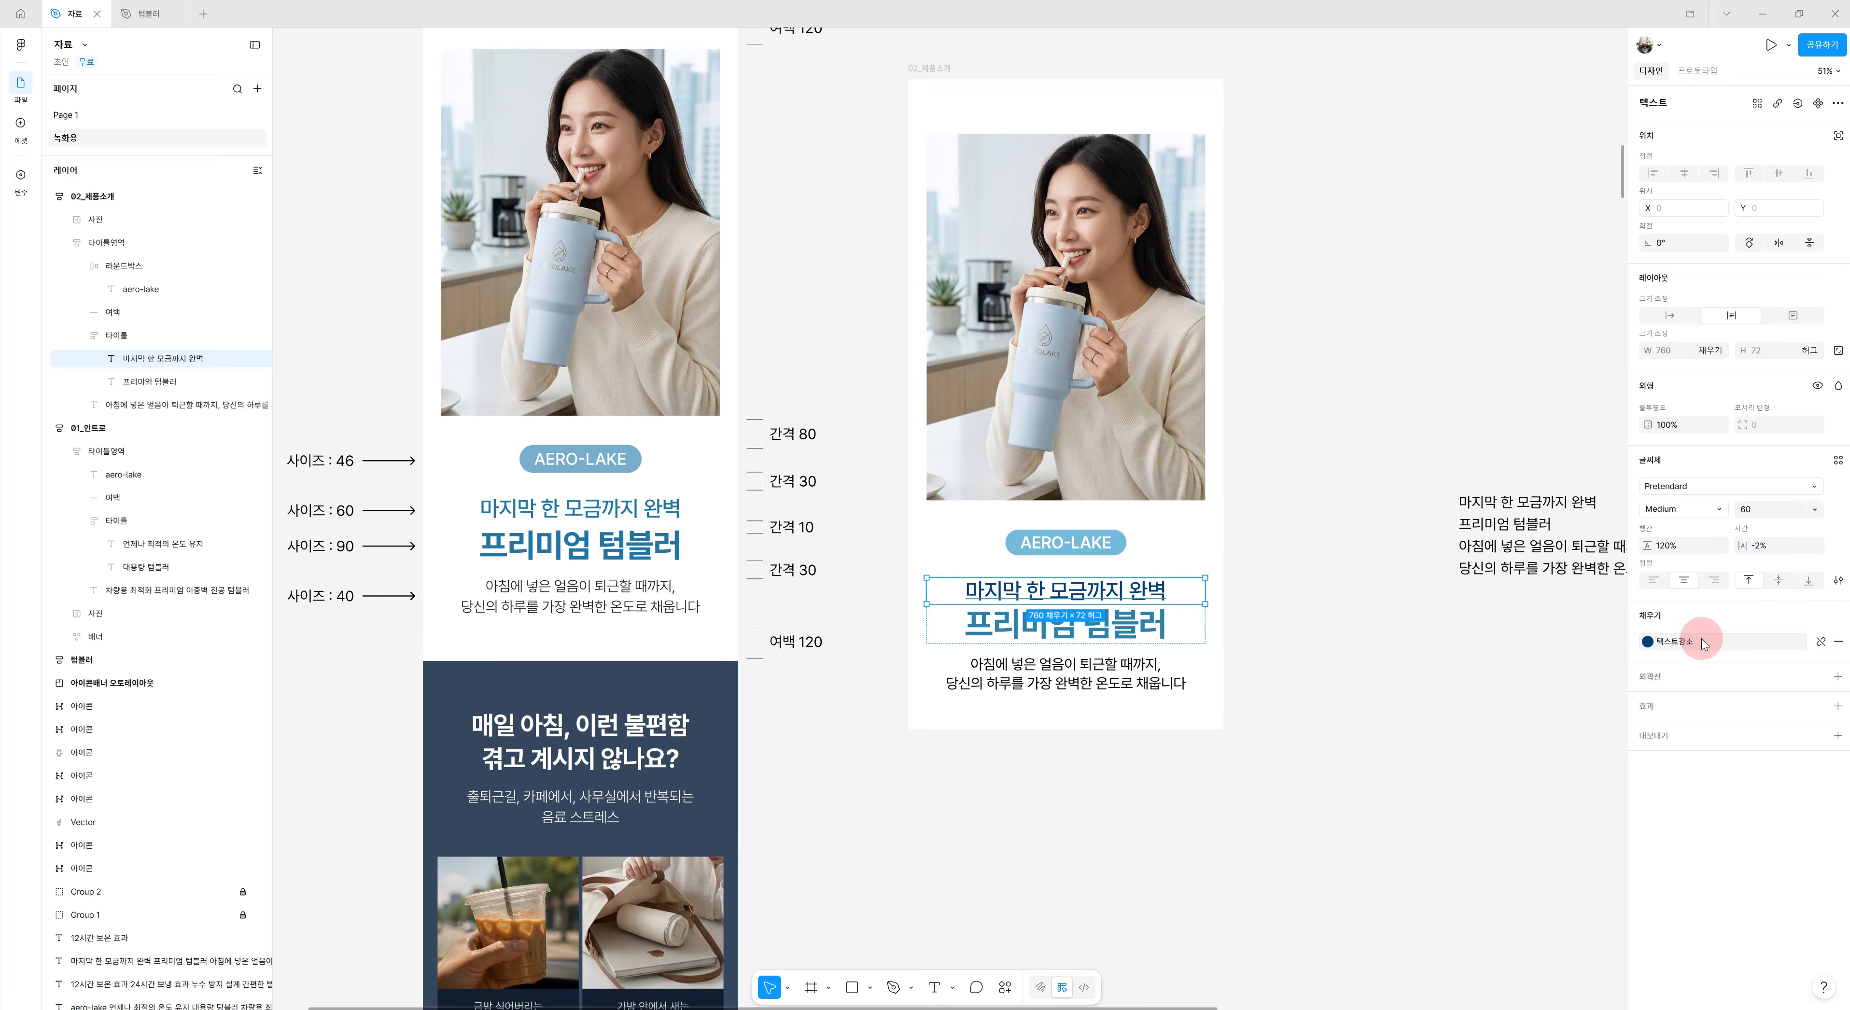
{"action": "left_click", "coordinate": [1820, 641]}
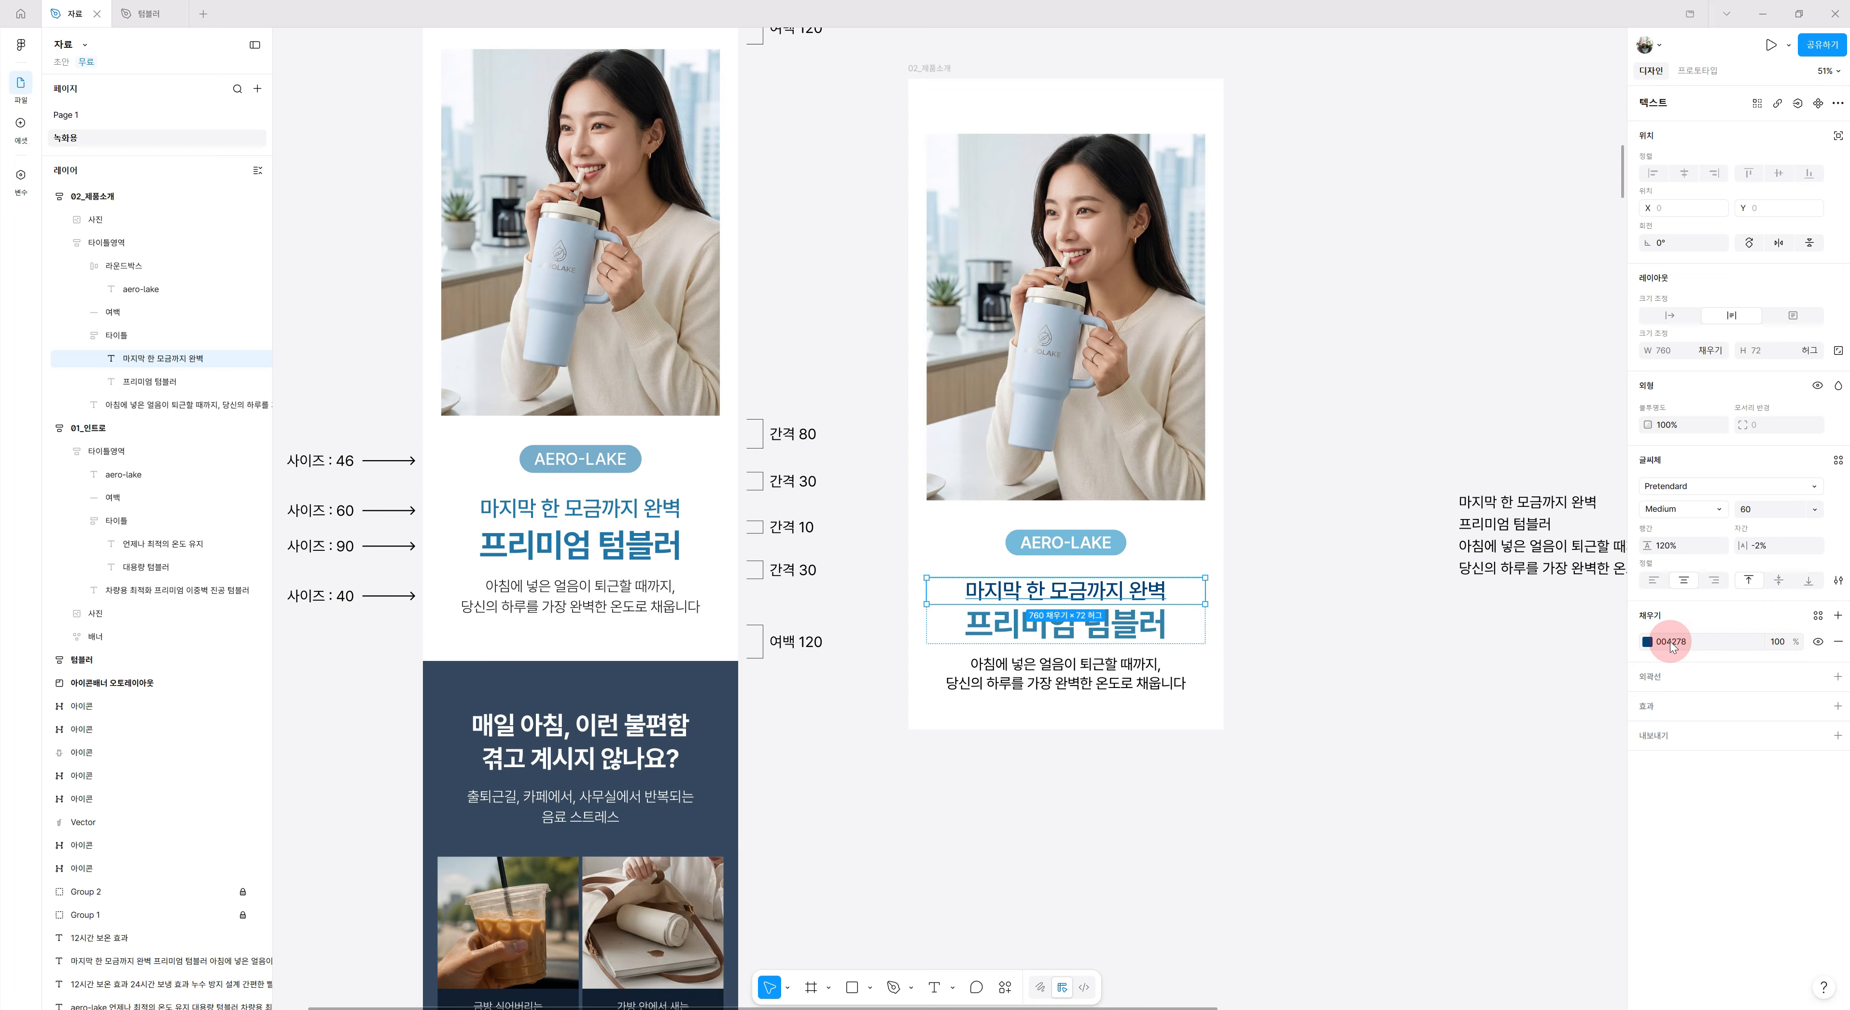
{"action": "left_click", "coordinate": [1709, 642]}
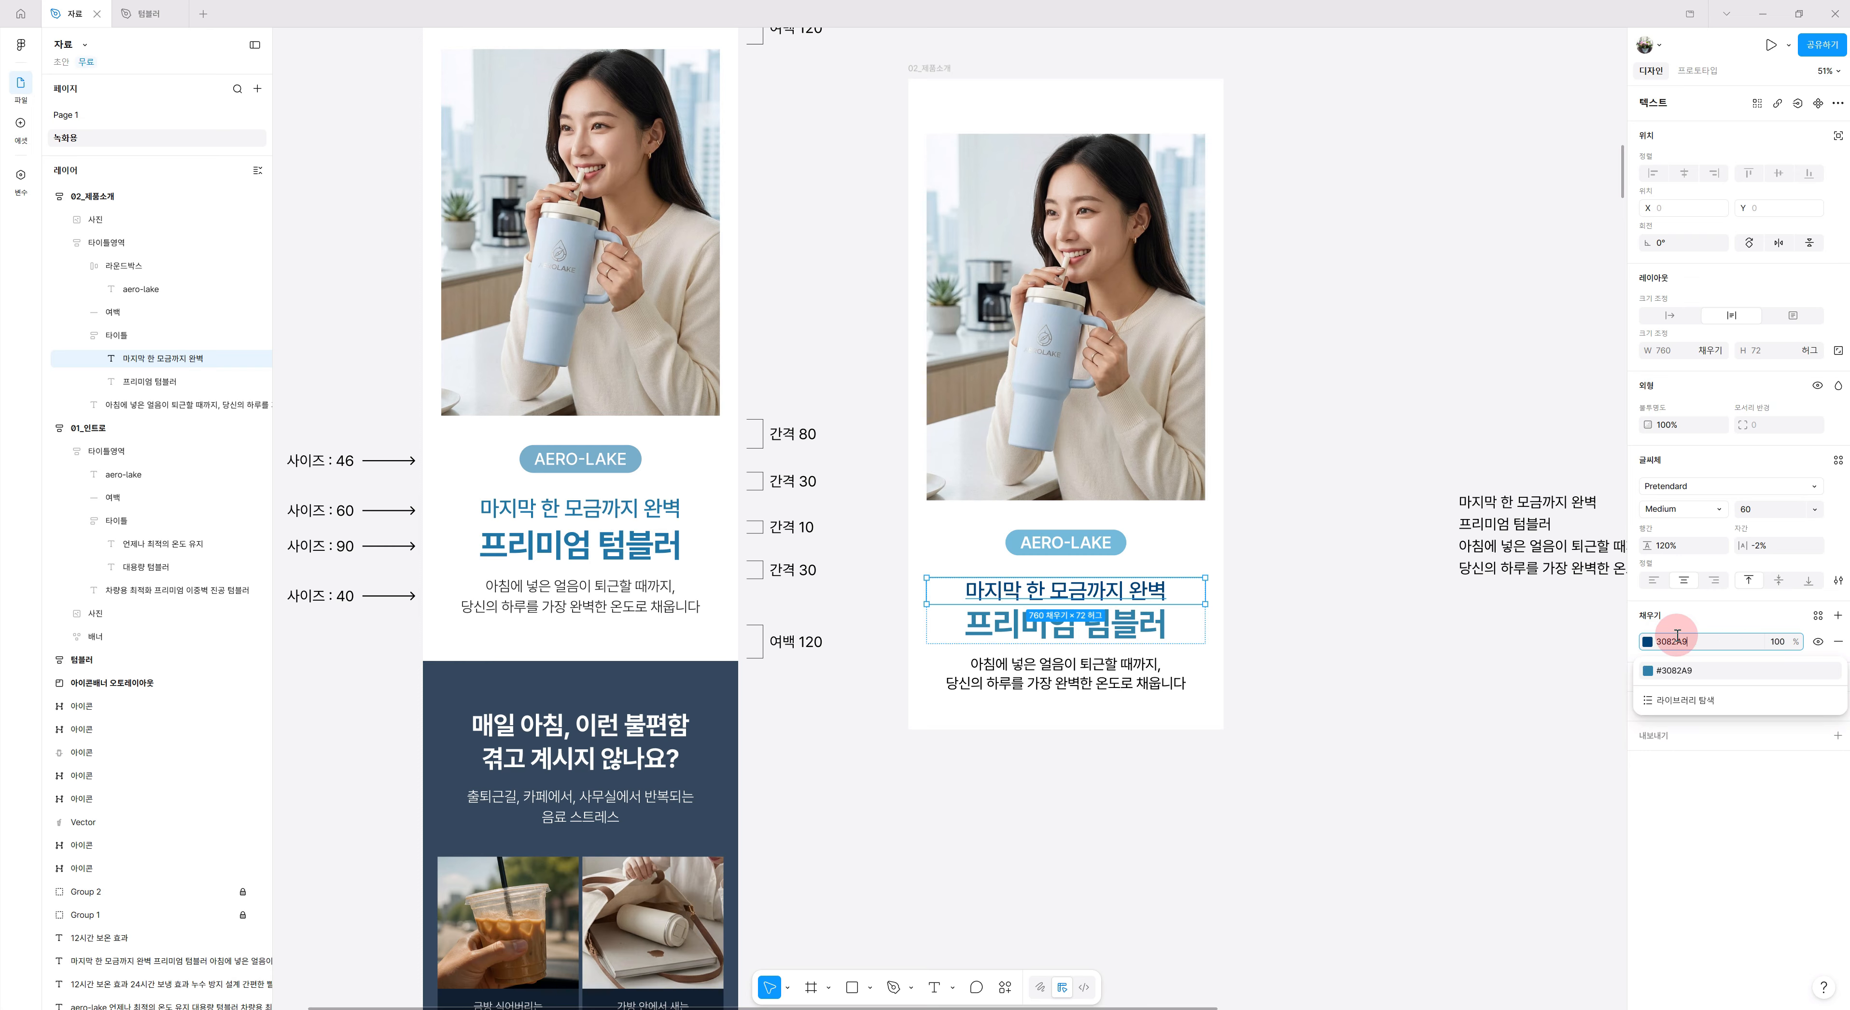
{"action": "key", "text": "Return"}
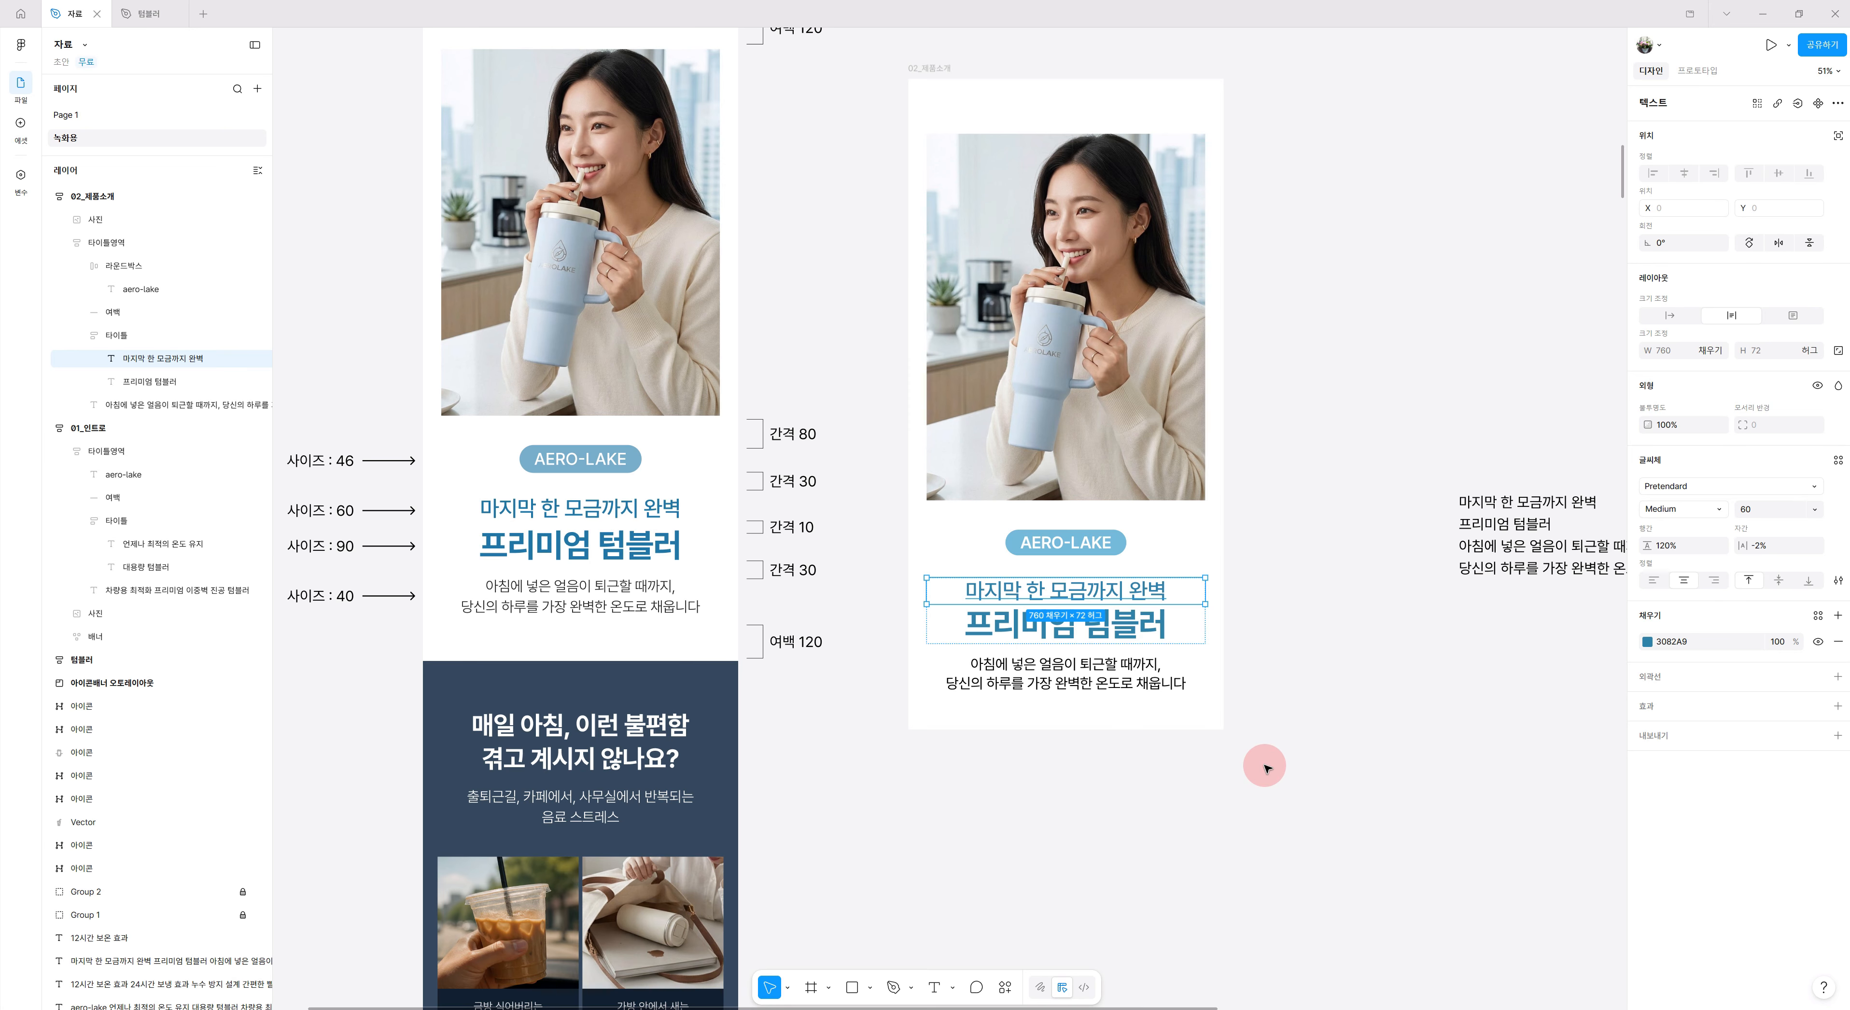
{"action": "left_click", "coordinate": [1264, 768]}
{"action": "scroll", "coordinate": [1316, 852], "scroll_direction": "up", "scroll_amount": 1}
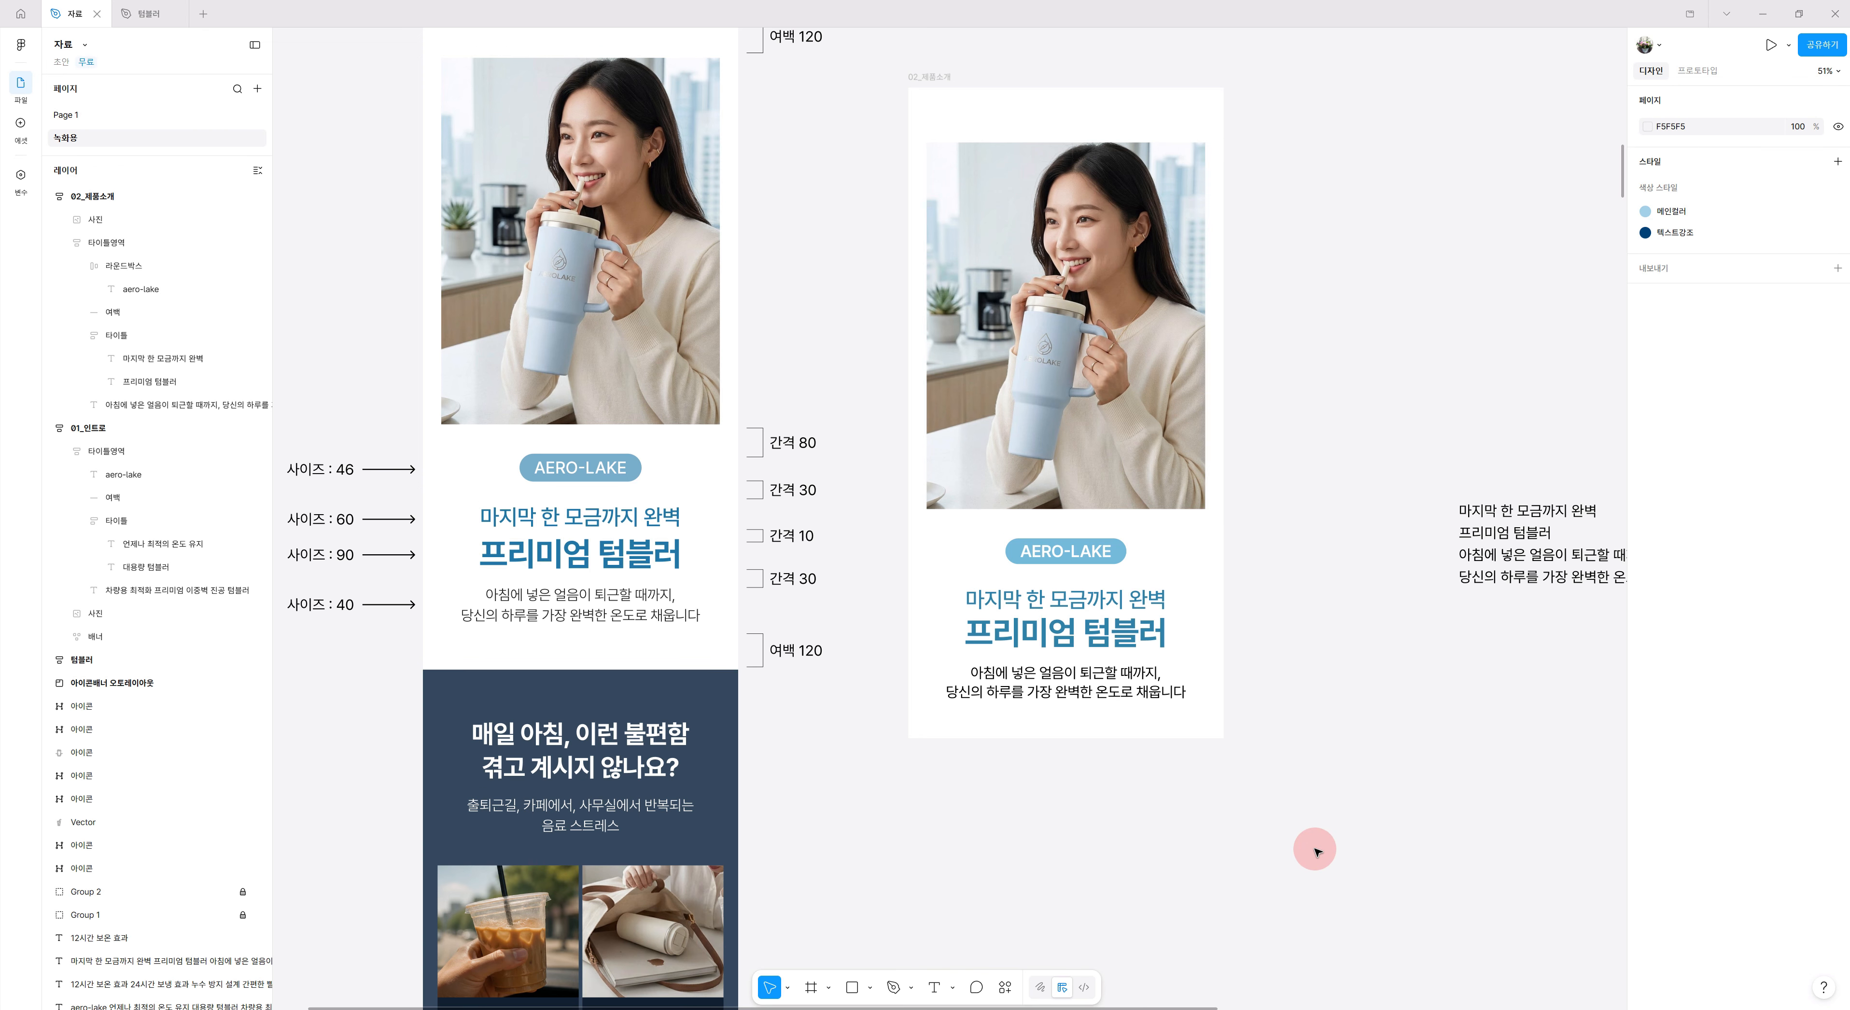
Create a colour style named 박스컬러 from the 74BADA fill of the 라운드박스 frame around AERO-LAKE.
{"action": "left_click", "coordinate": [1063, 550]}
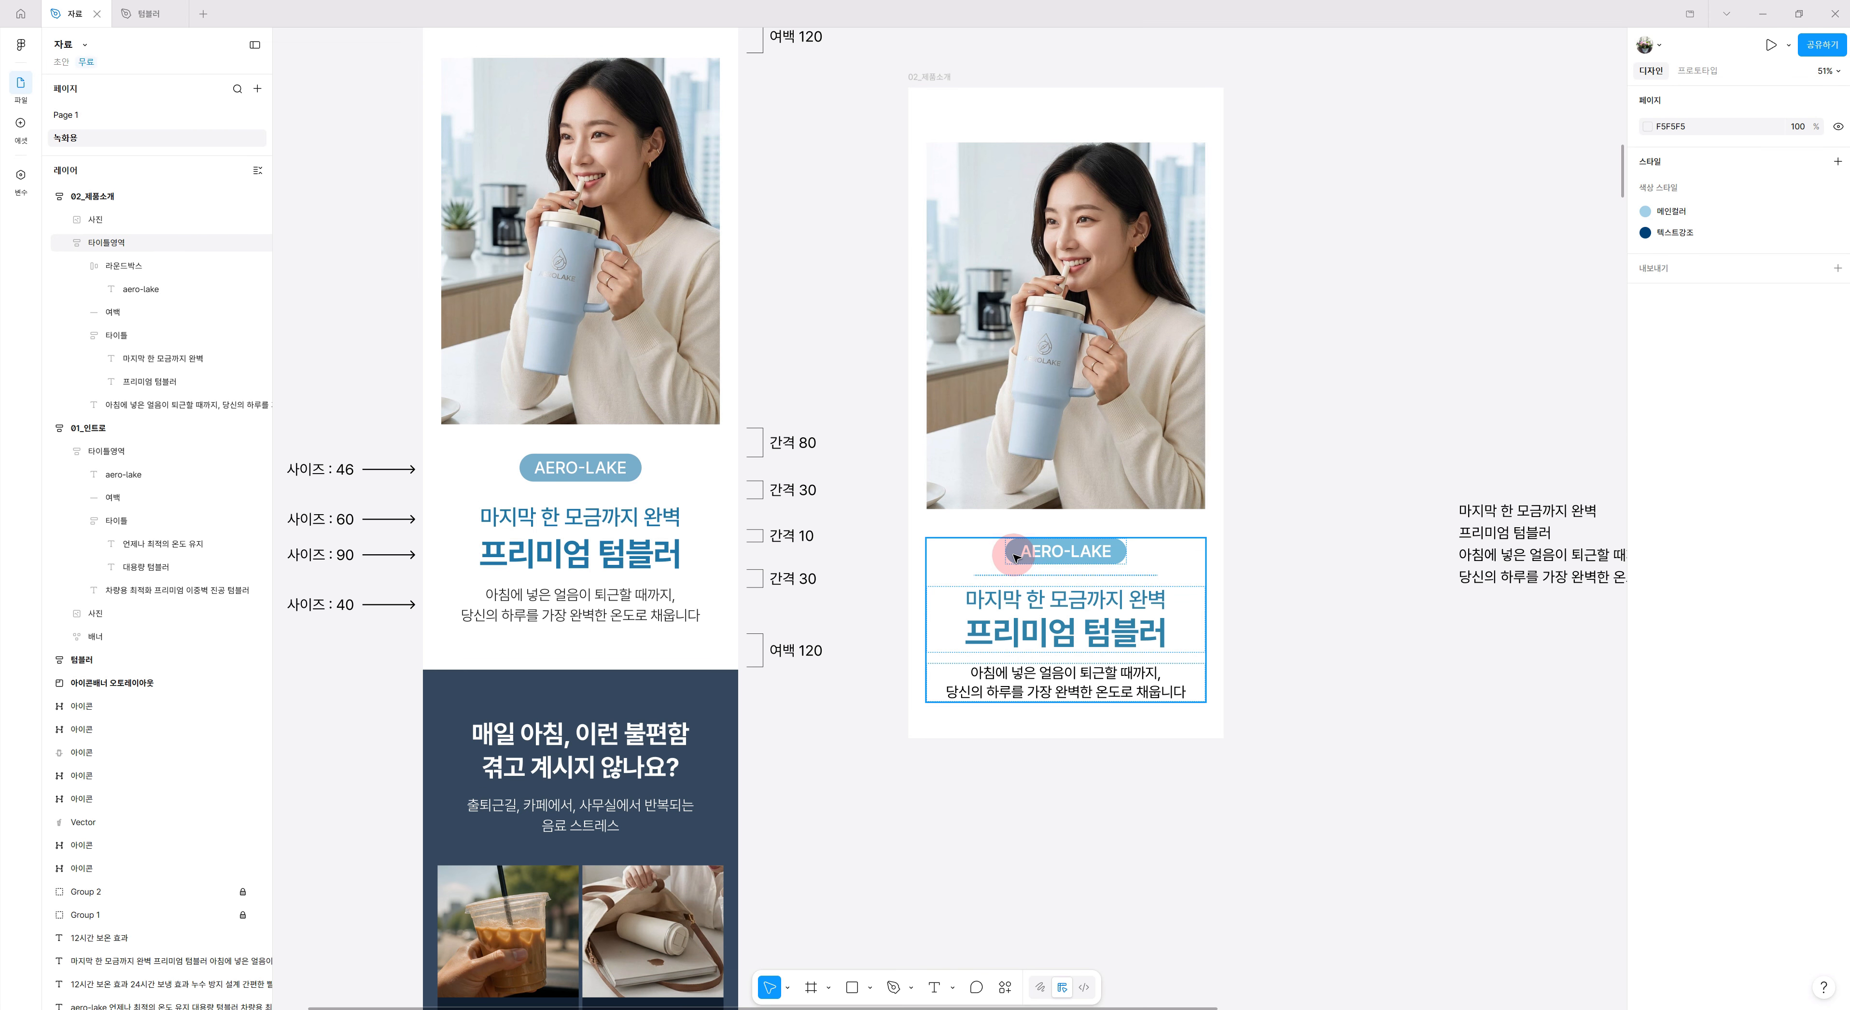
{"action": "left_click", "coordinate": [1123, 557]}
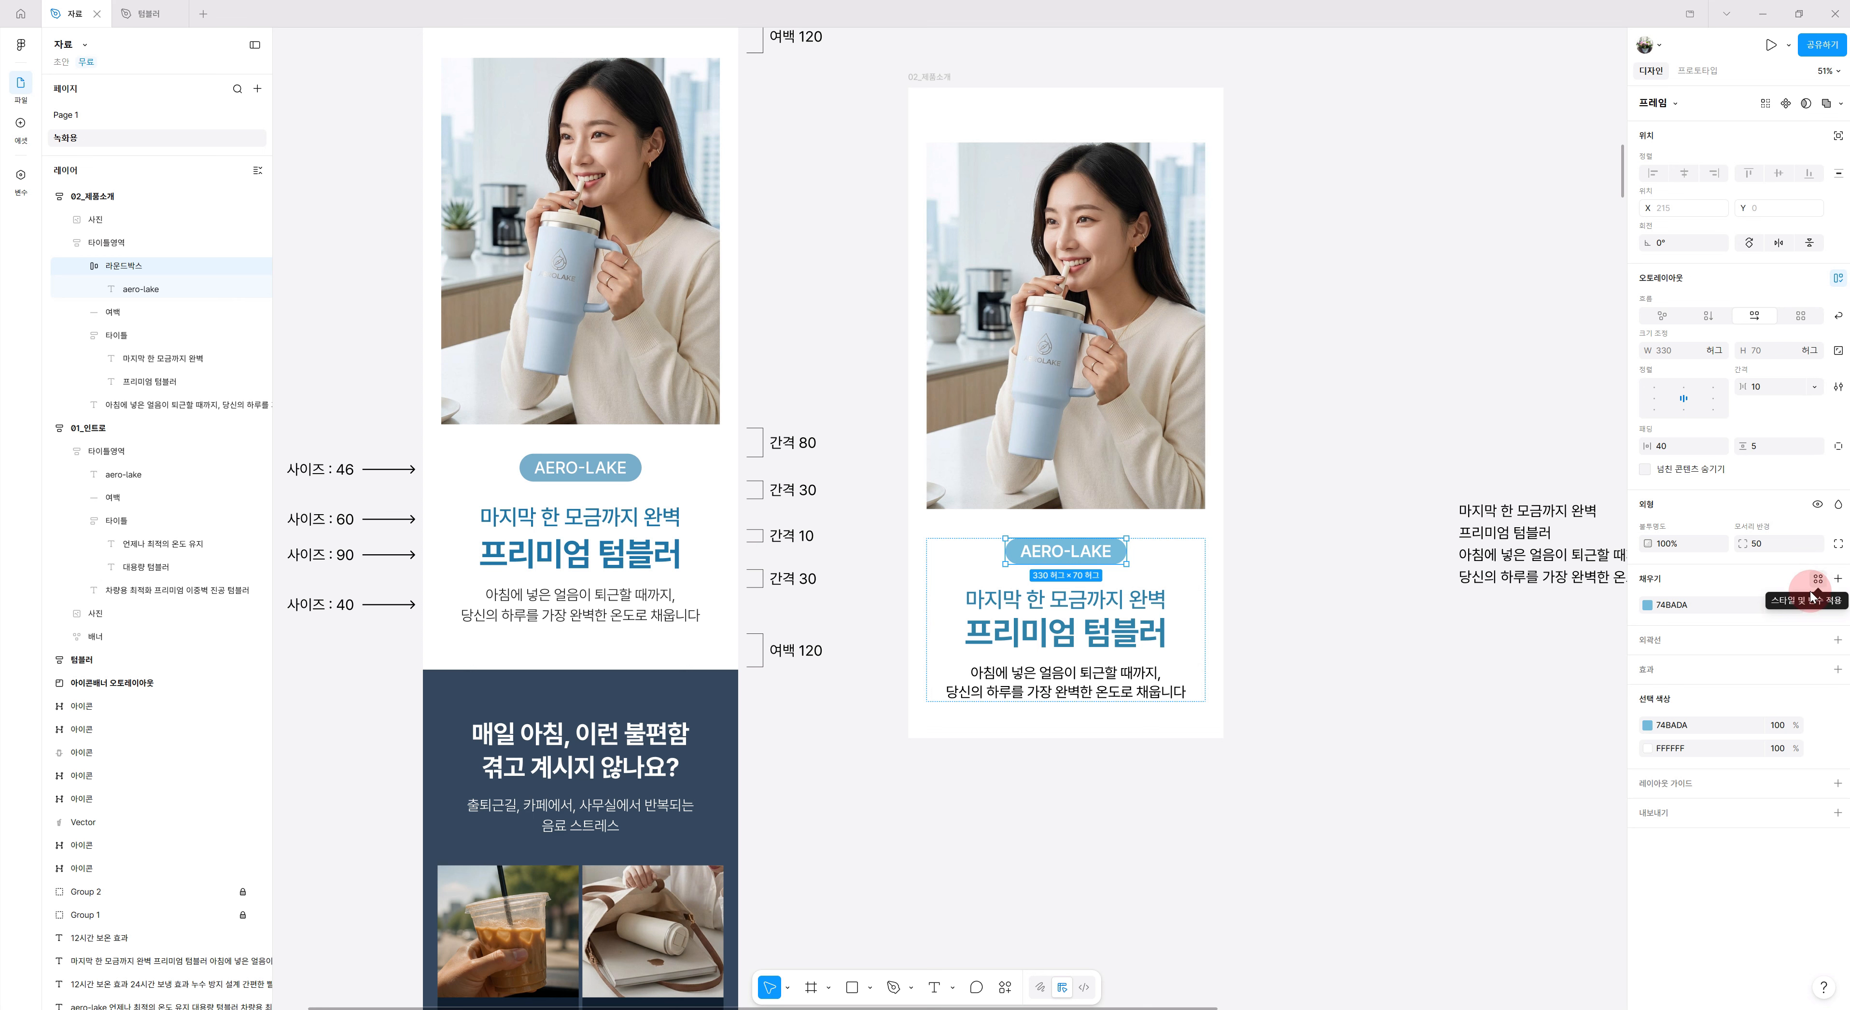
{"action": "left_click", "coordinate": [1817, 579]}
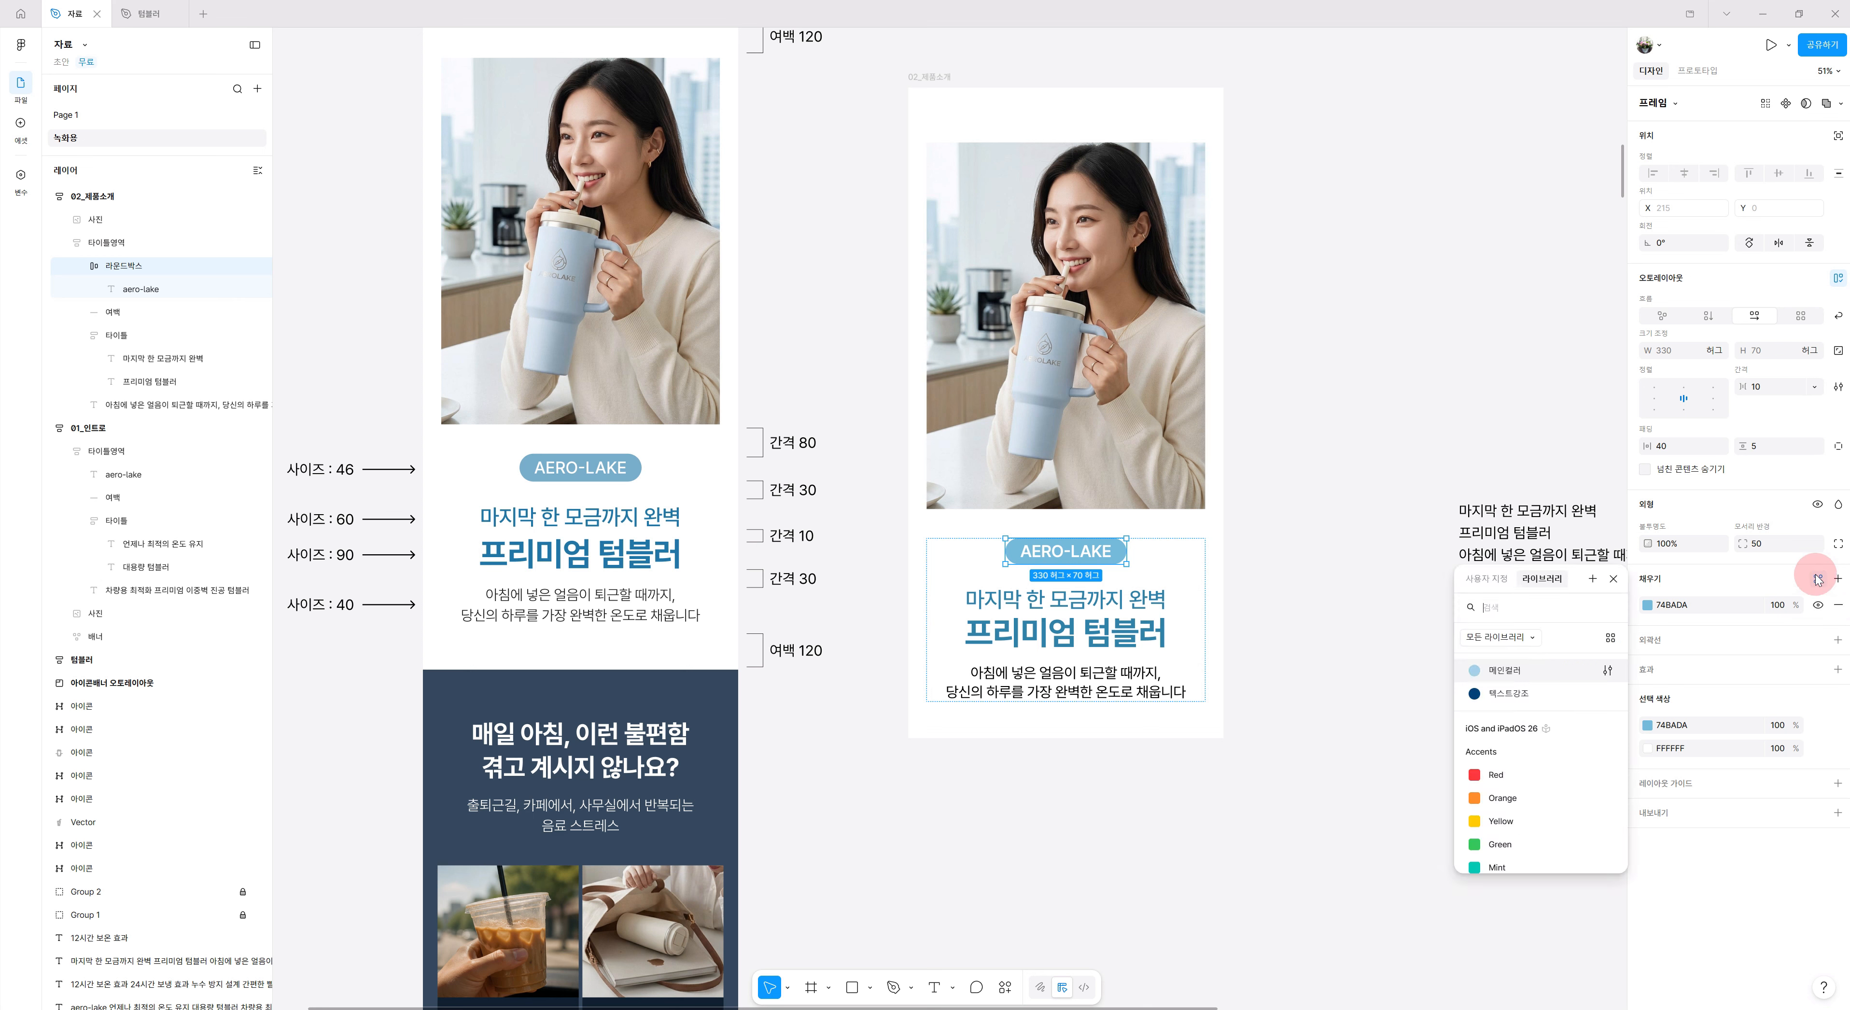
{"action": "left_click", "coordinate": [1592, 578]}
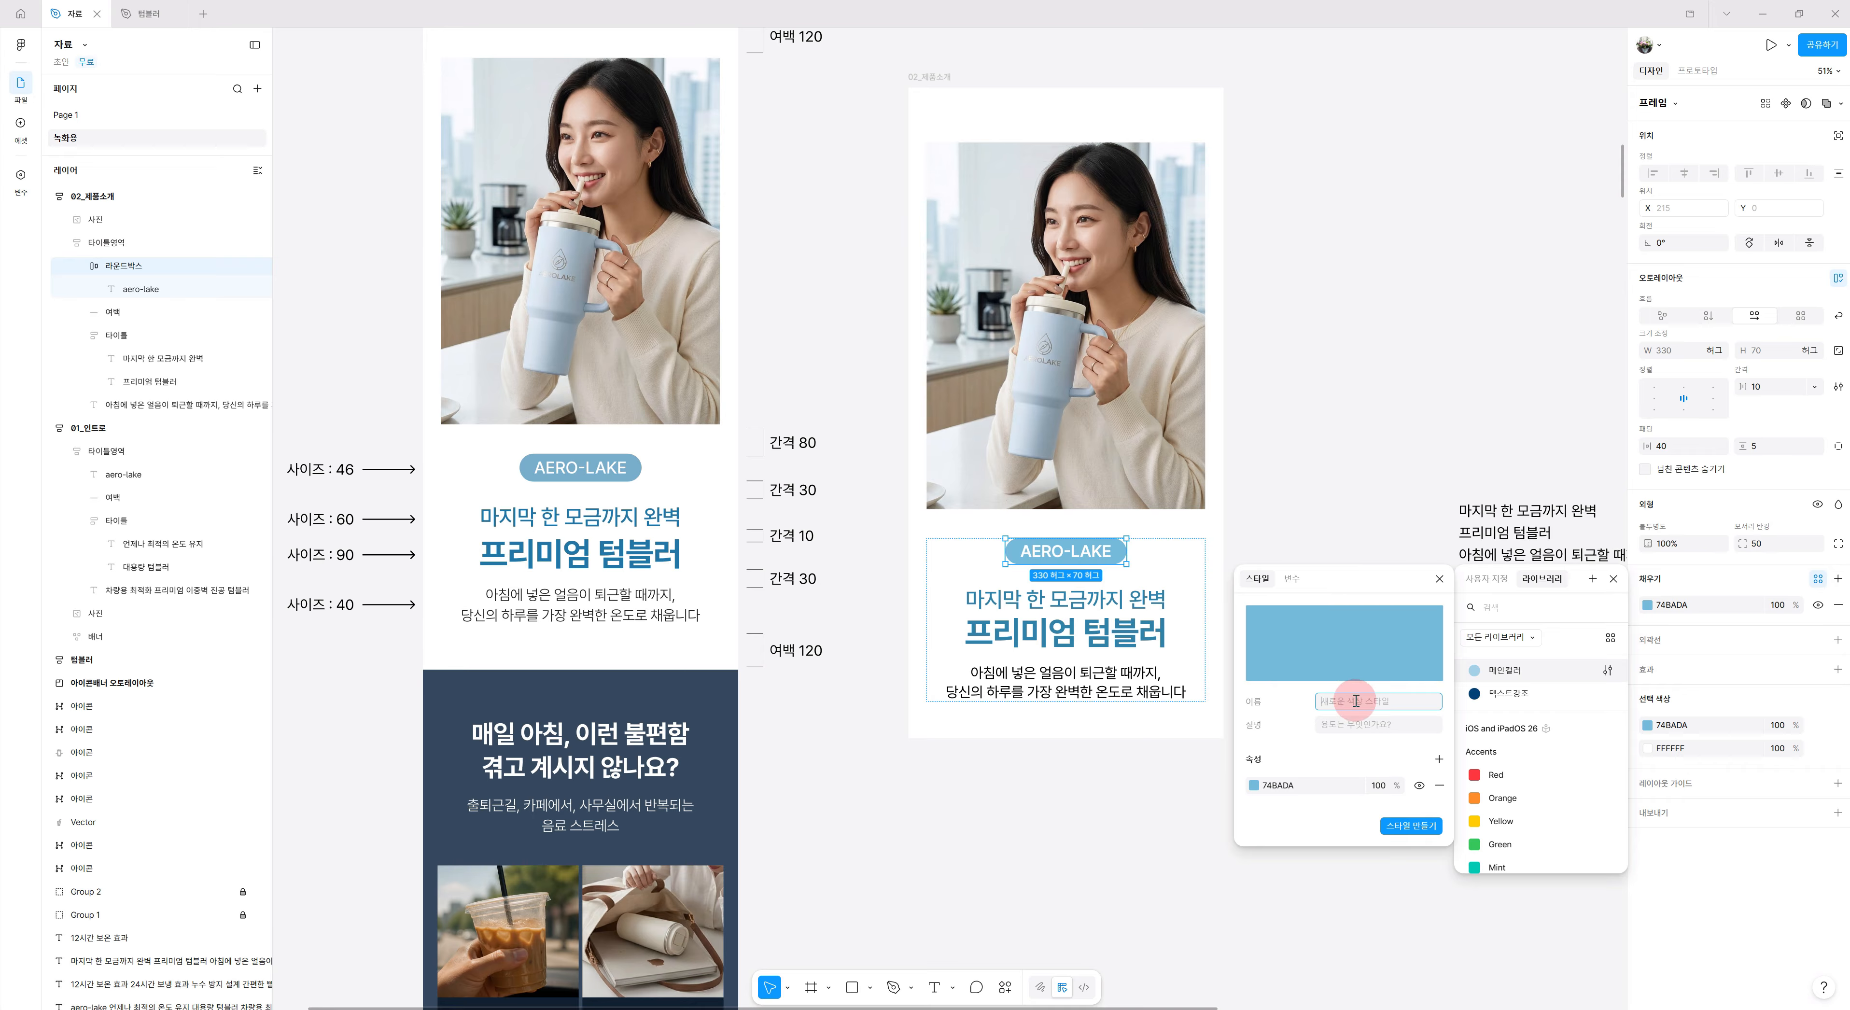
{"action": "left_click", "coordinate": [1370, 701]}
{"action": "left_click", "coordinate": [1359, 755]}
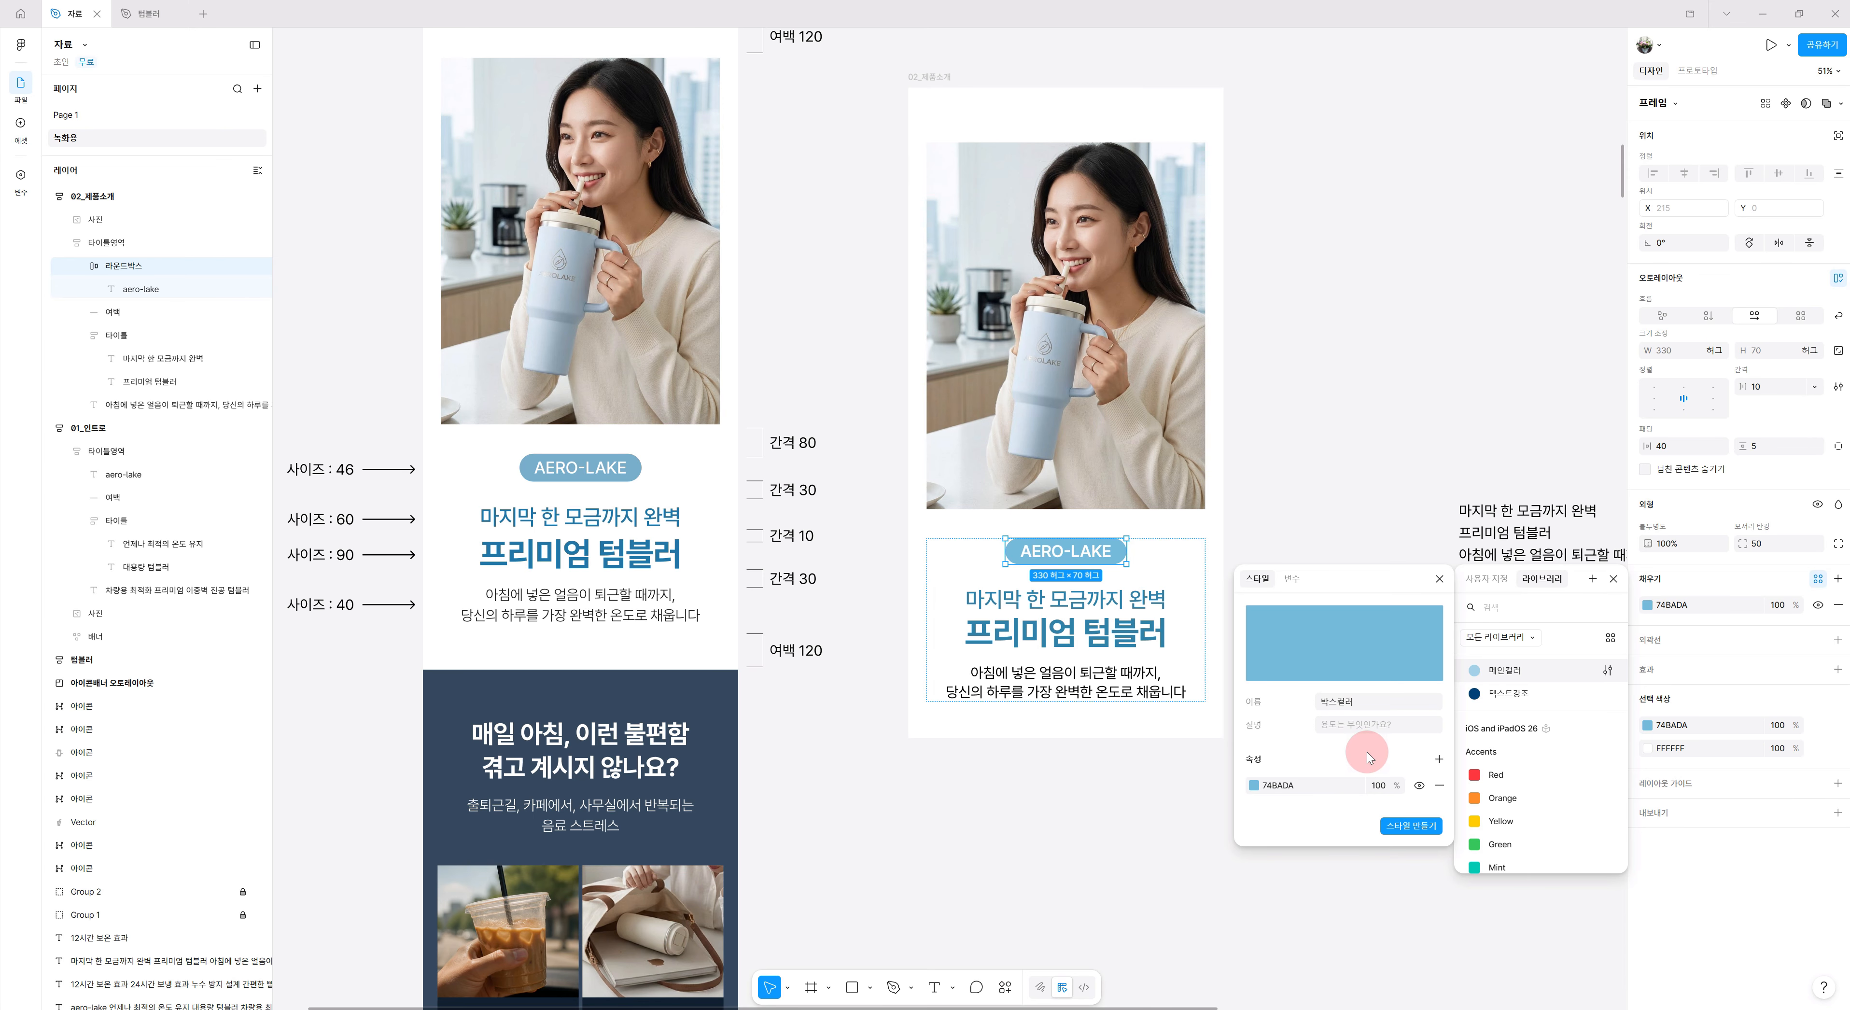
{"action": "left_click", "coordinate": [1409, 827]}
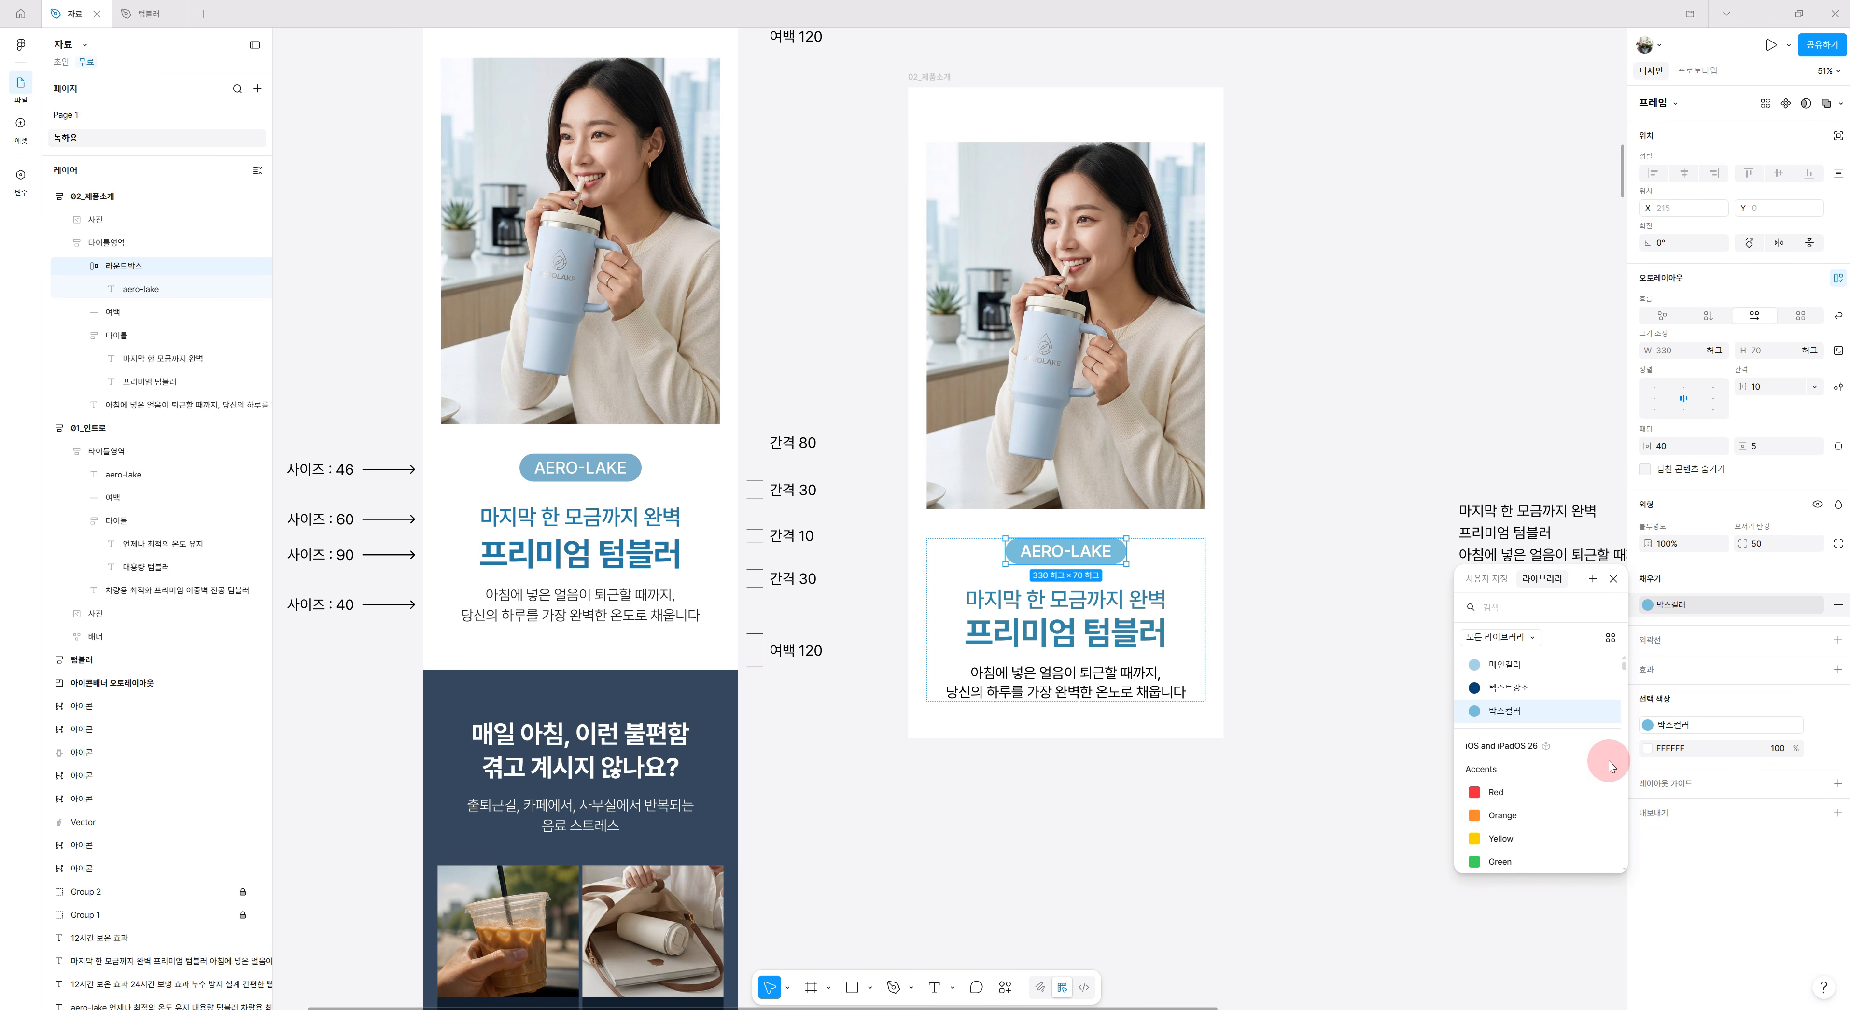
Set both the top and bottom padding of the 02_제품소개 frame to 120.
{"action": "left_click", "coordinate": [1366, 867]}
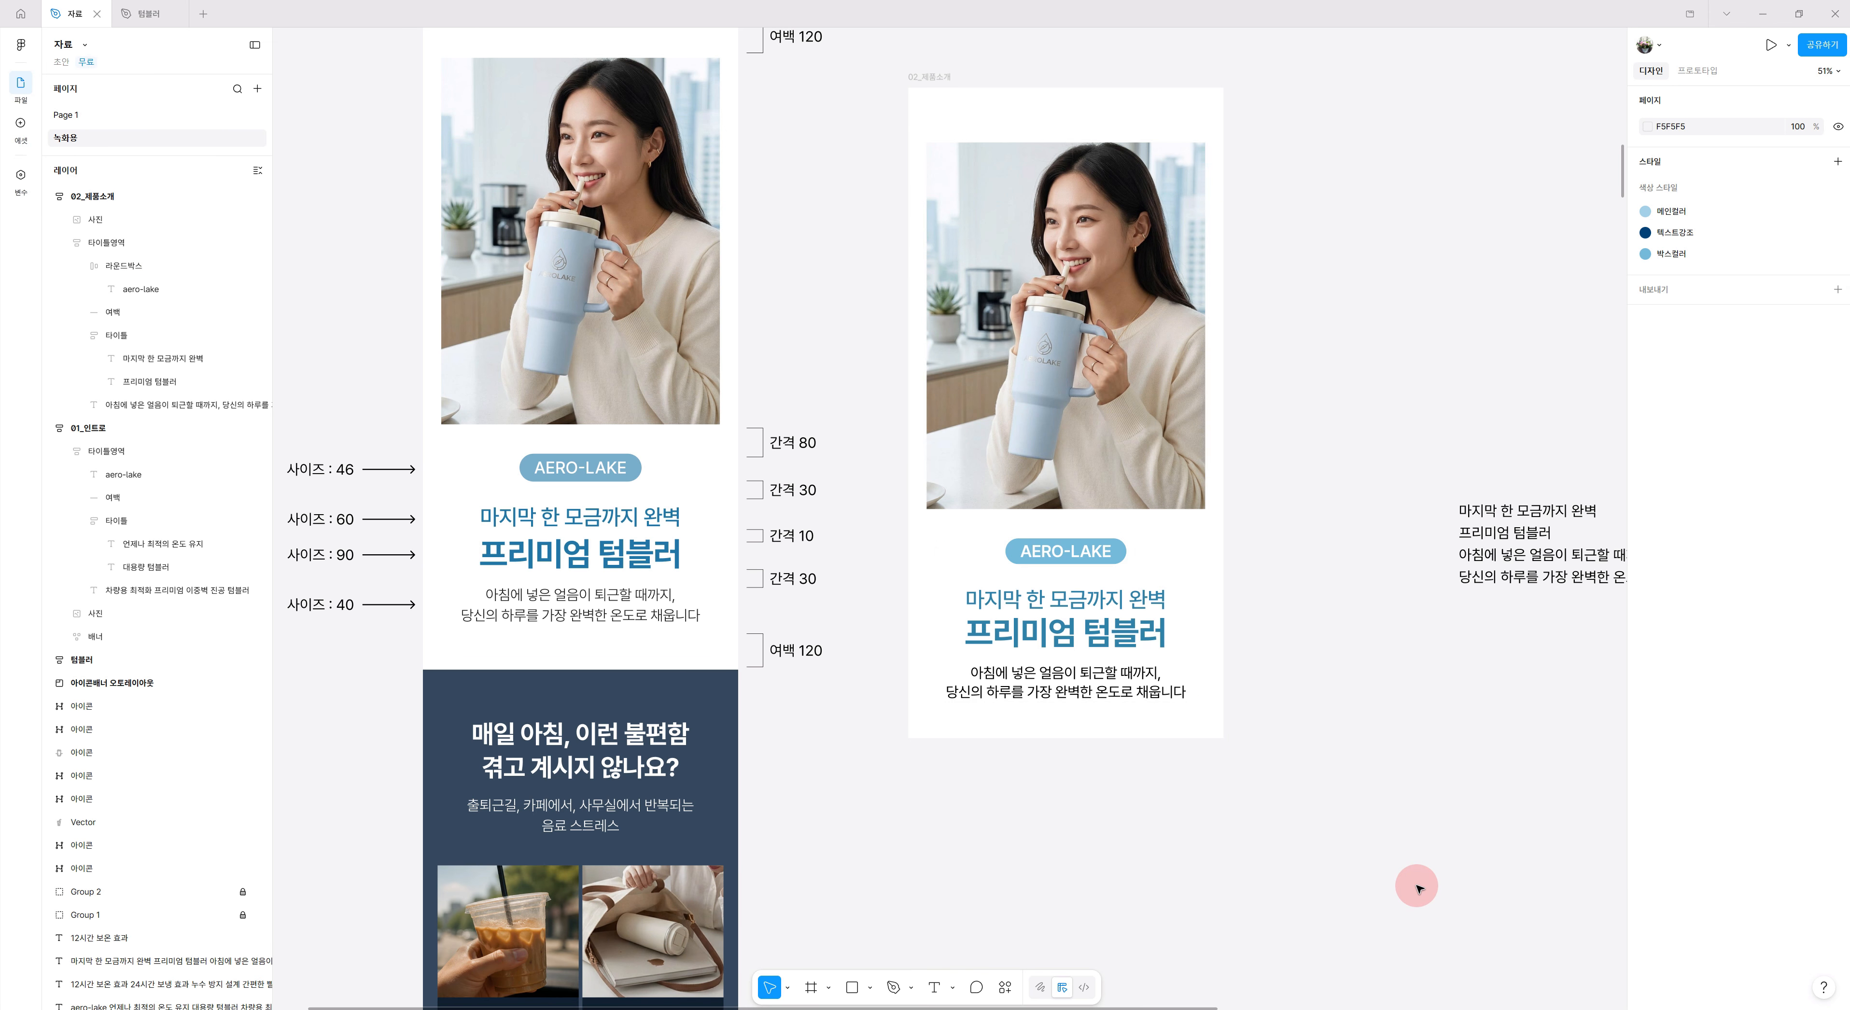
{"action": "scroll", "coordinate": [1440, 861], "scroll_direction": "down", "scroll_amount": 1}
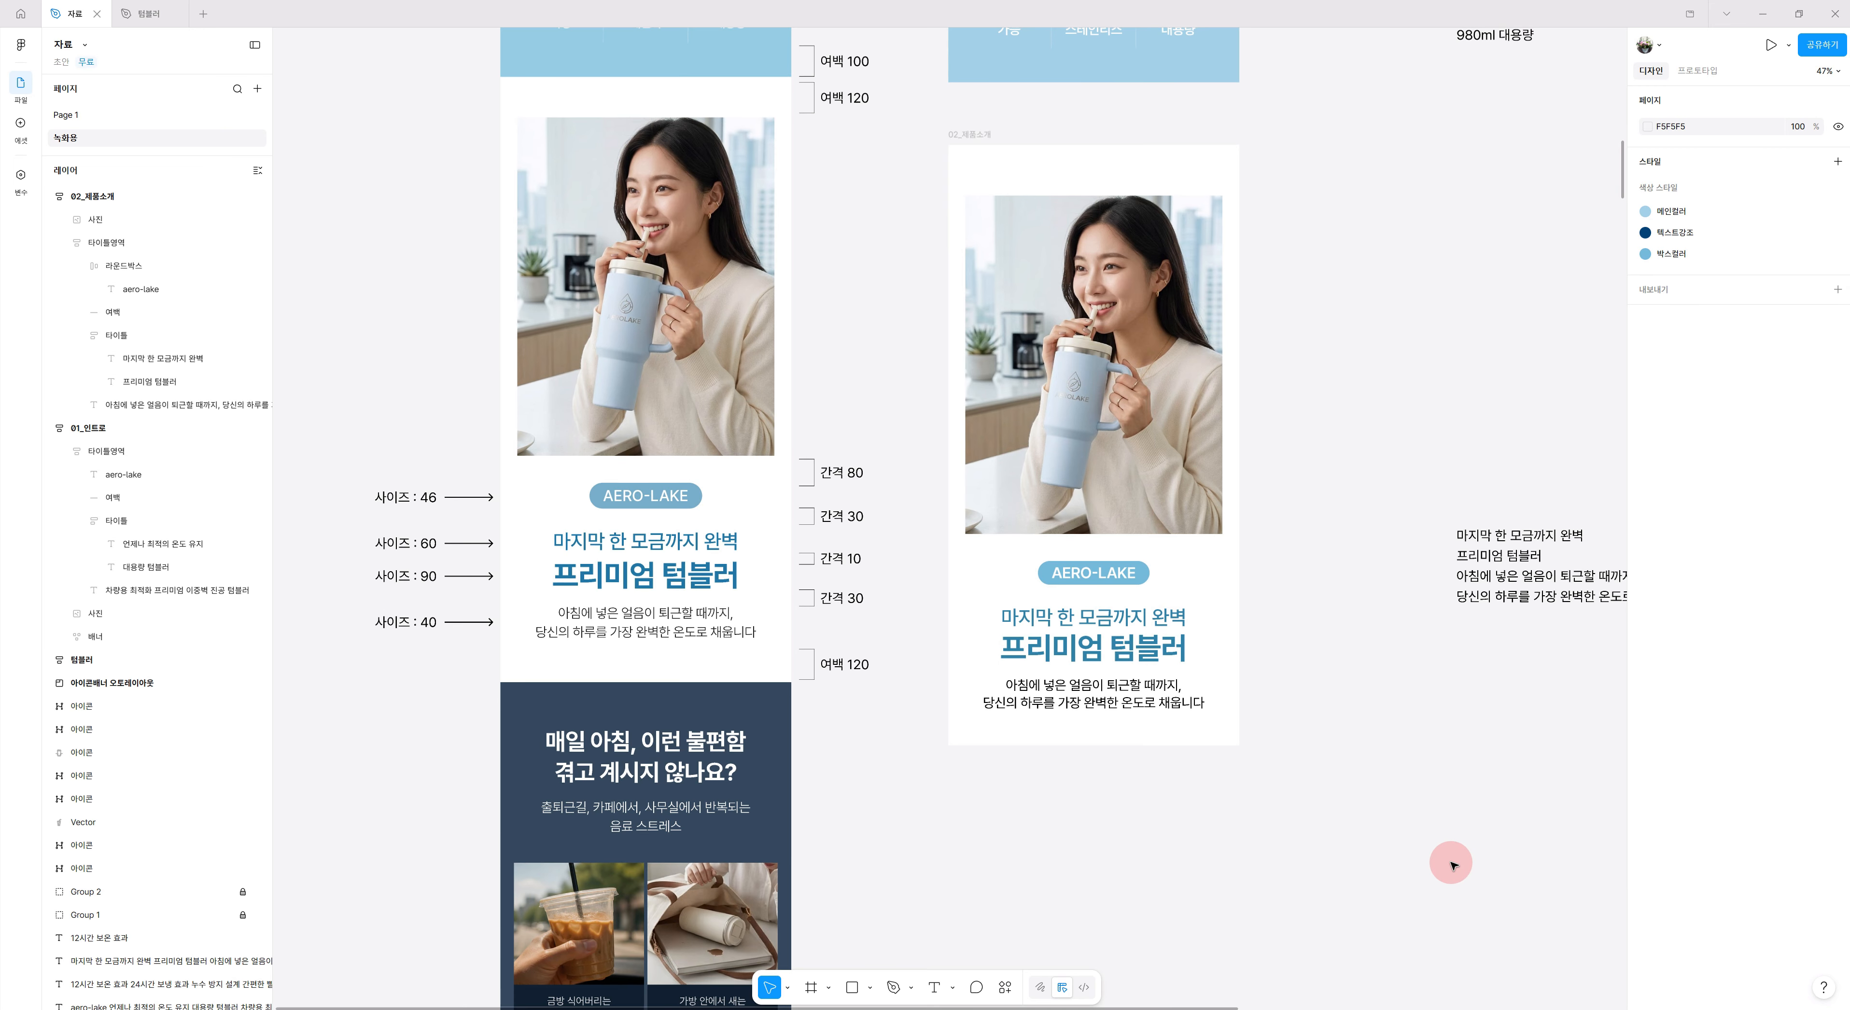
{"action": "scroll", "coordinate": [1450, 864], "scroll_direction": "up", "scroll_amount": 2}
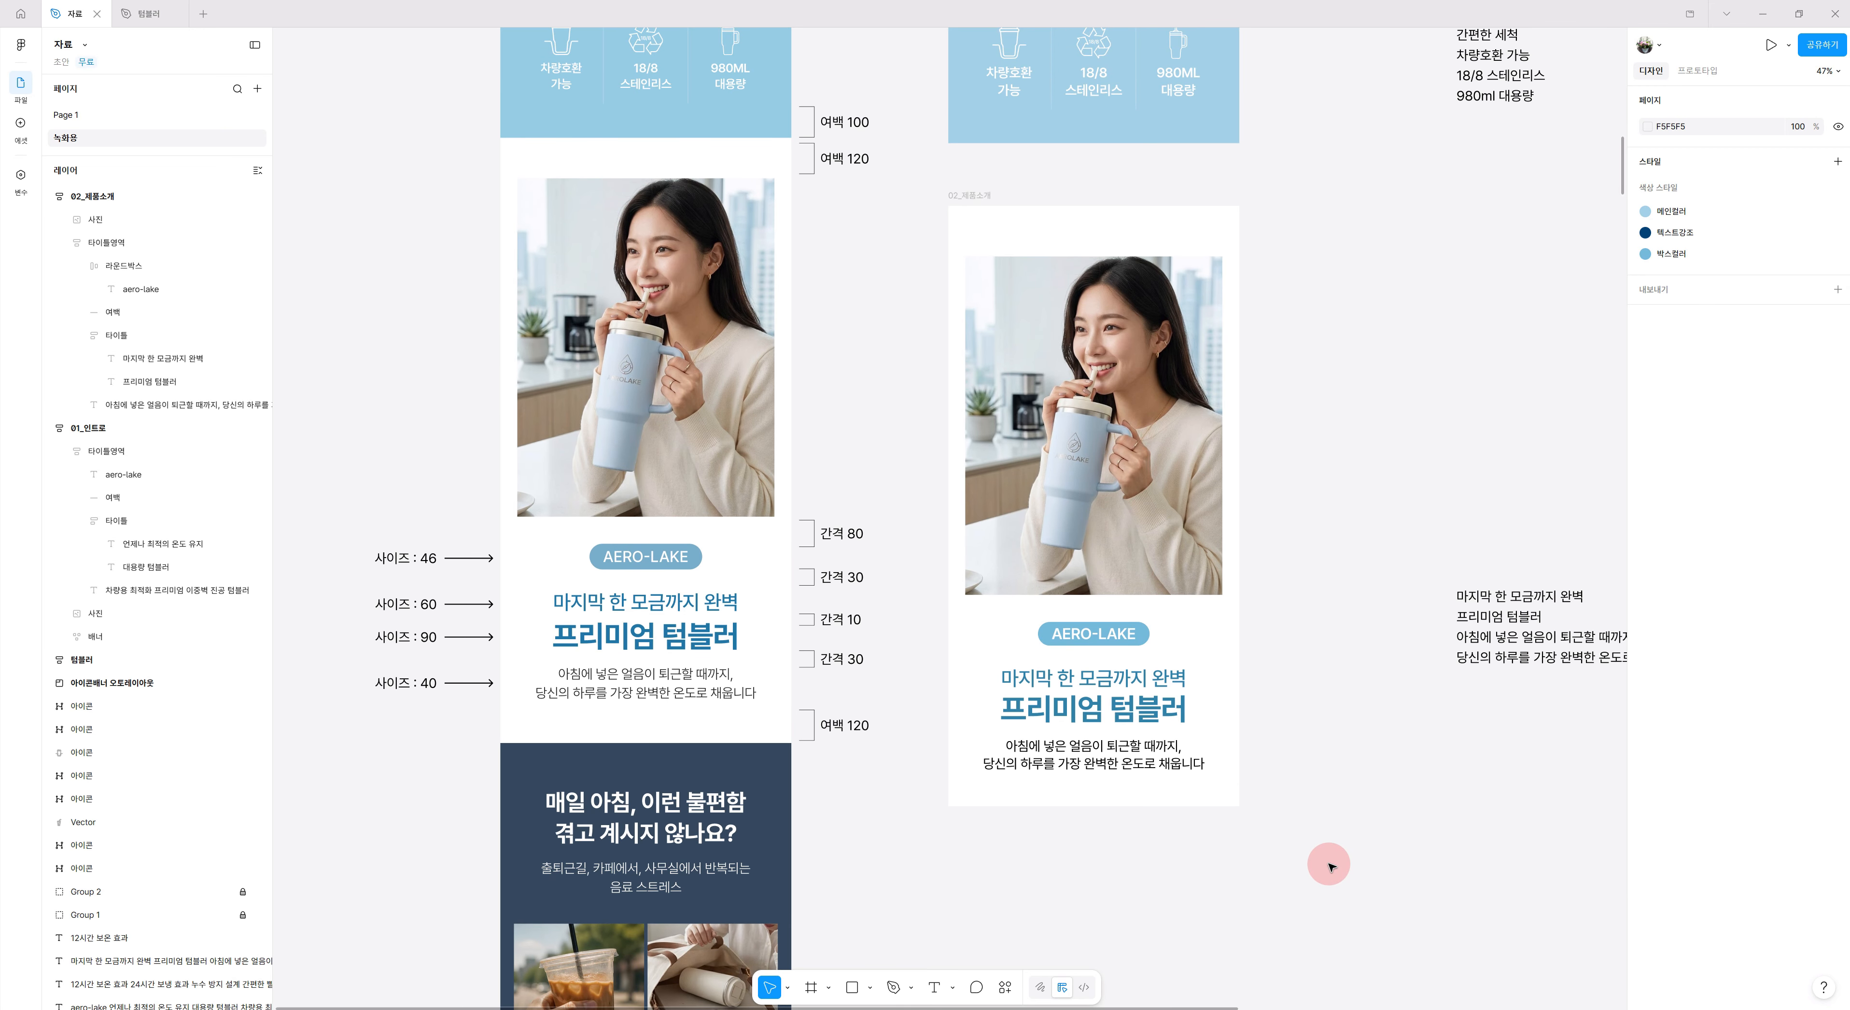
{"action": "left_click", "coordinate": [1173, 799]}
{"action": "scroll", "coordinate": [1429, 894], "scroll_direction": "down", "scroll_amount": 1}
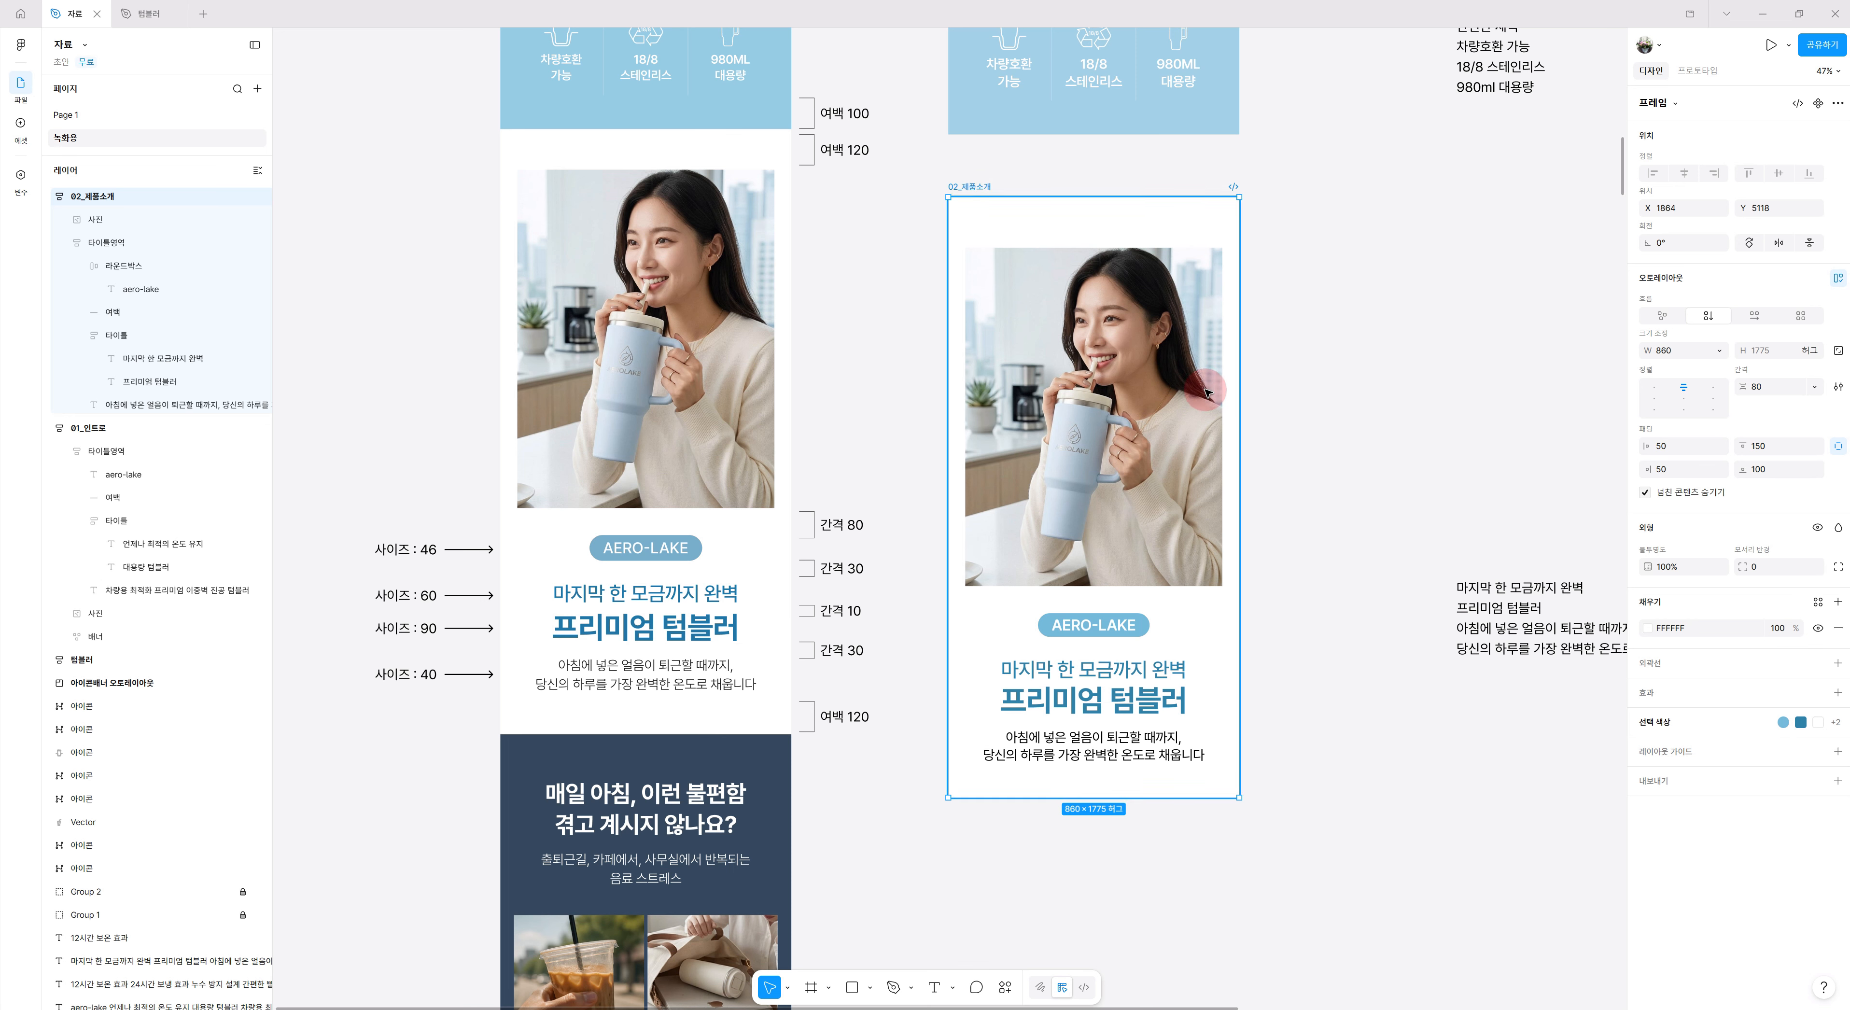
{"action": "left_click", "coordinate": [1135, 311]}
{"action": "key", "text": "Escape"}
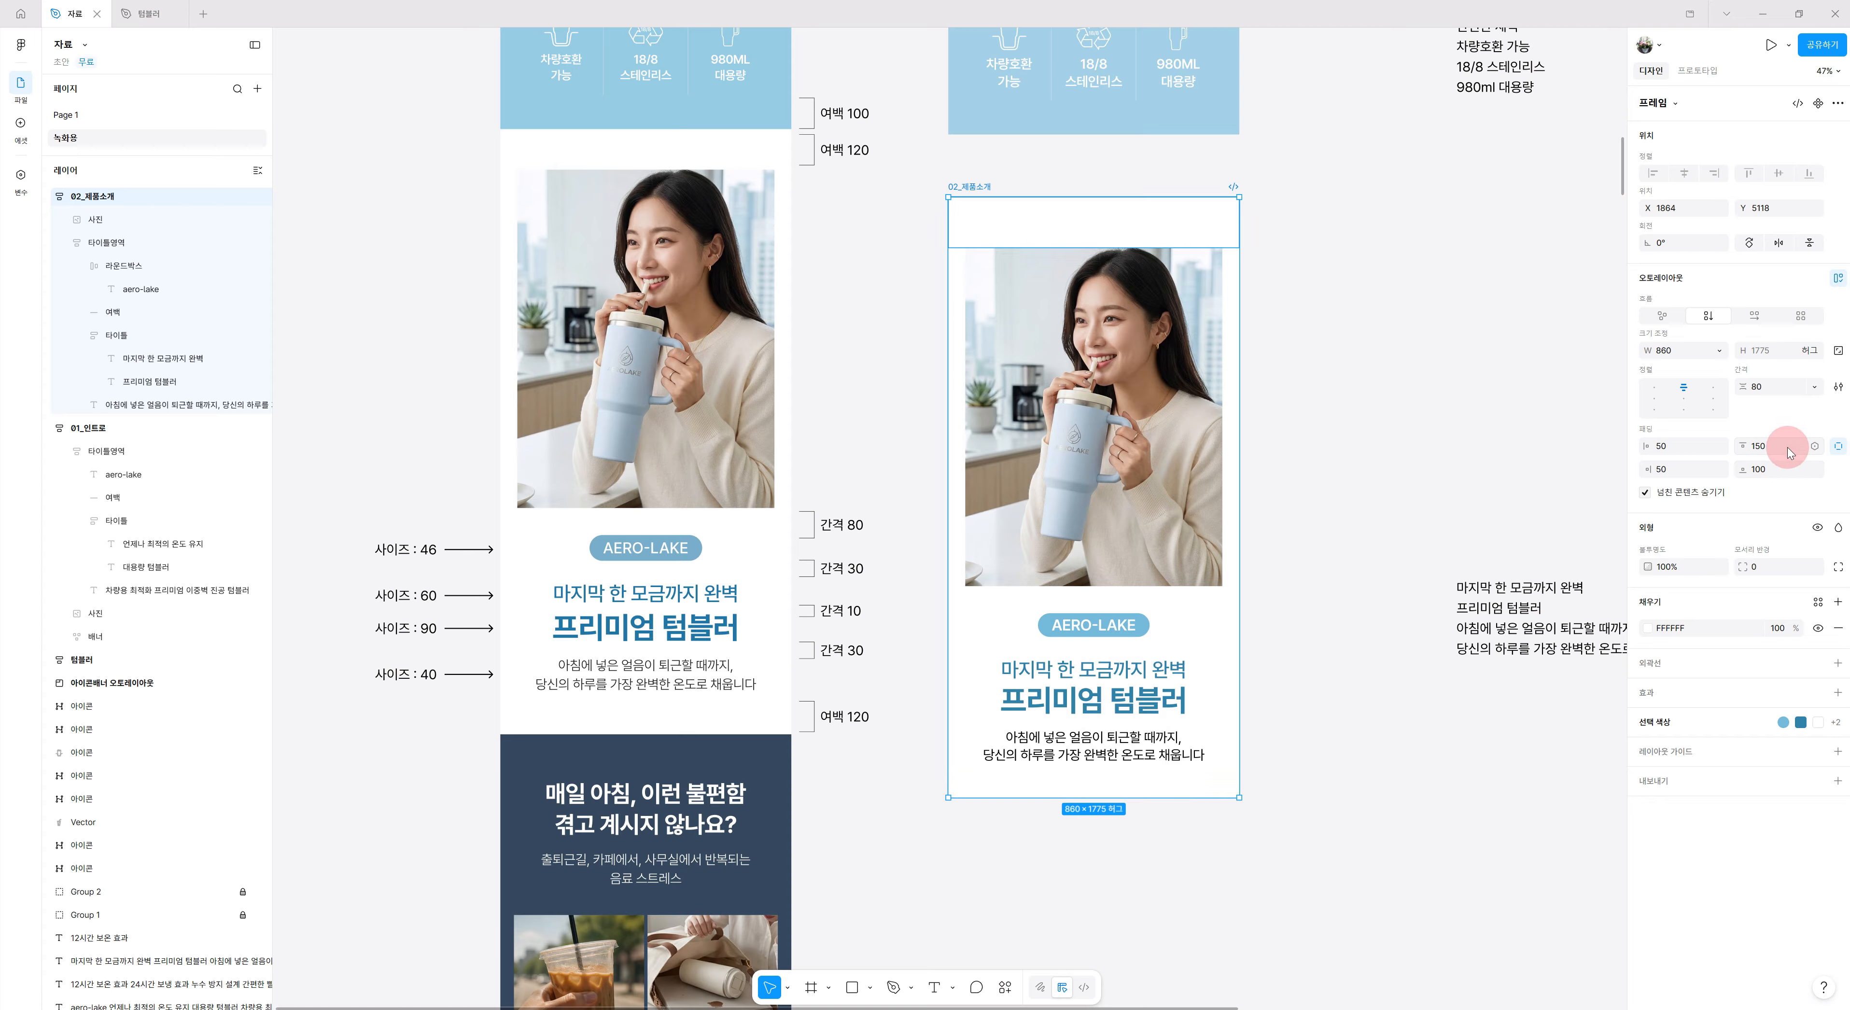
{"action": "key", "text": "Return"}
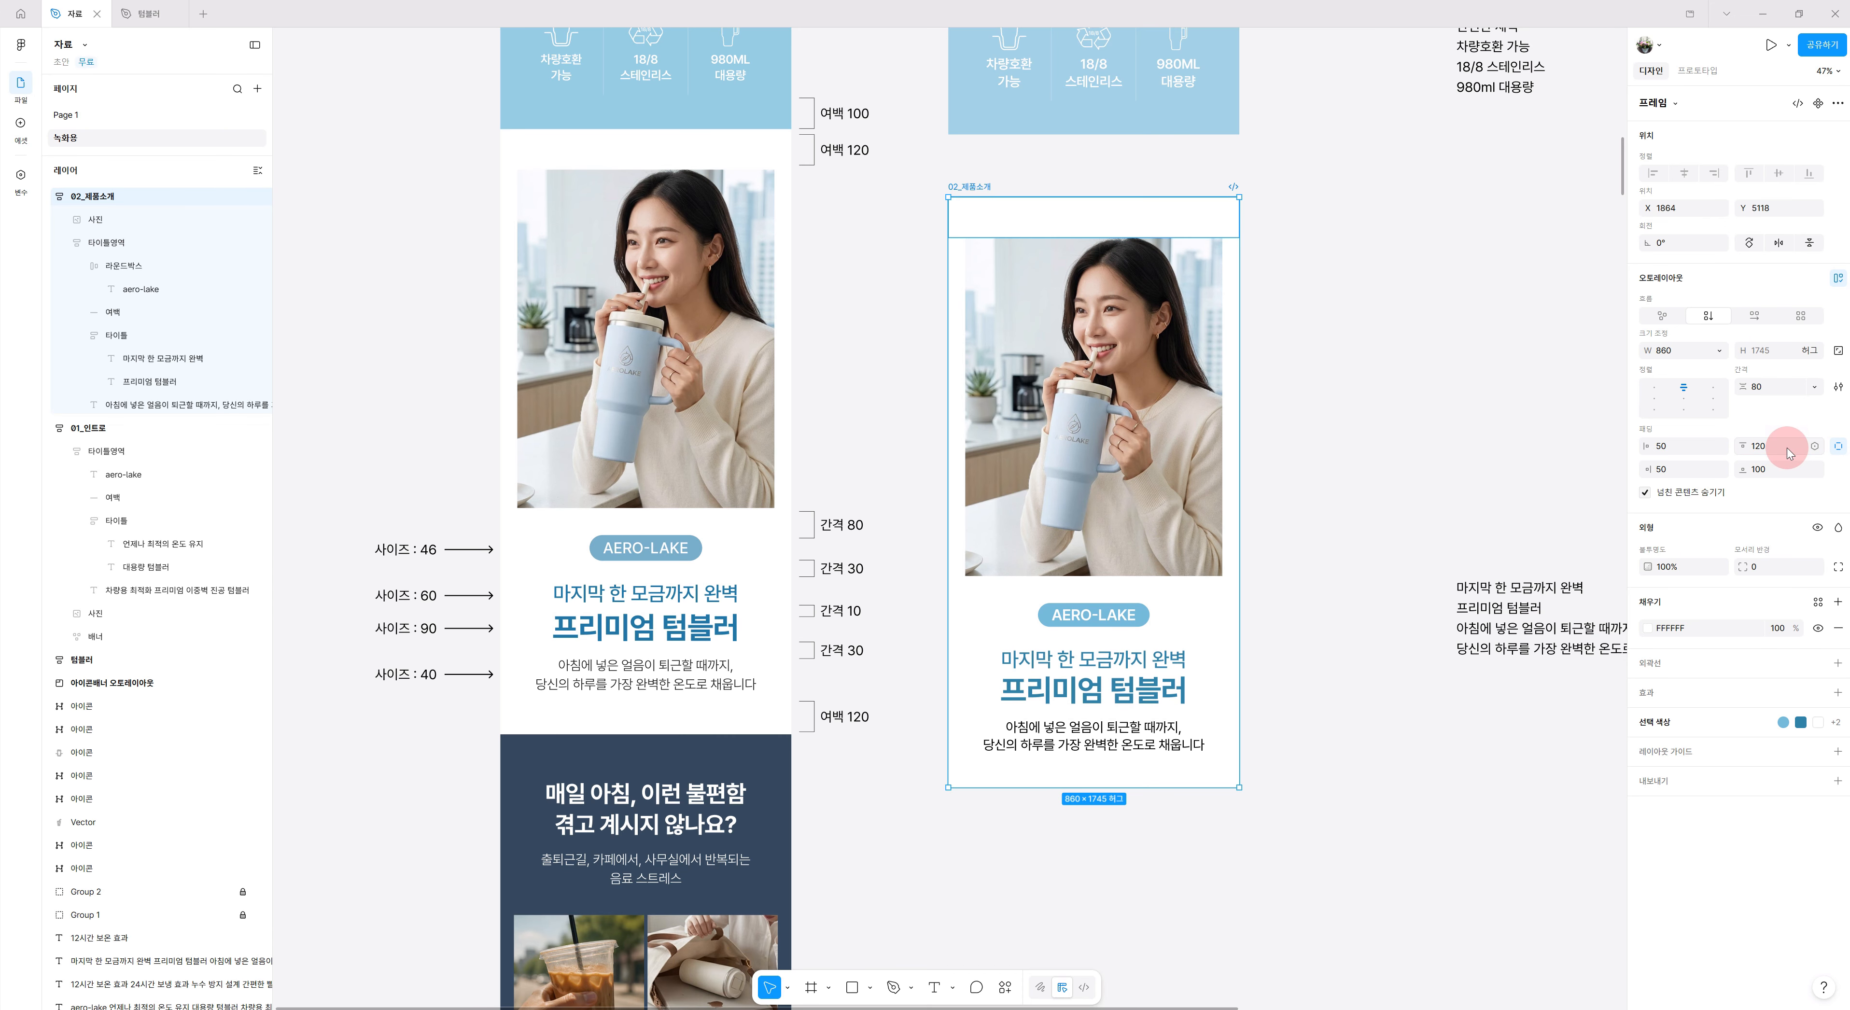
{"action": "left_click", "coordinate": [1776, 471]}
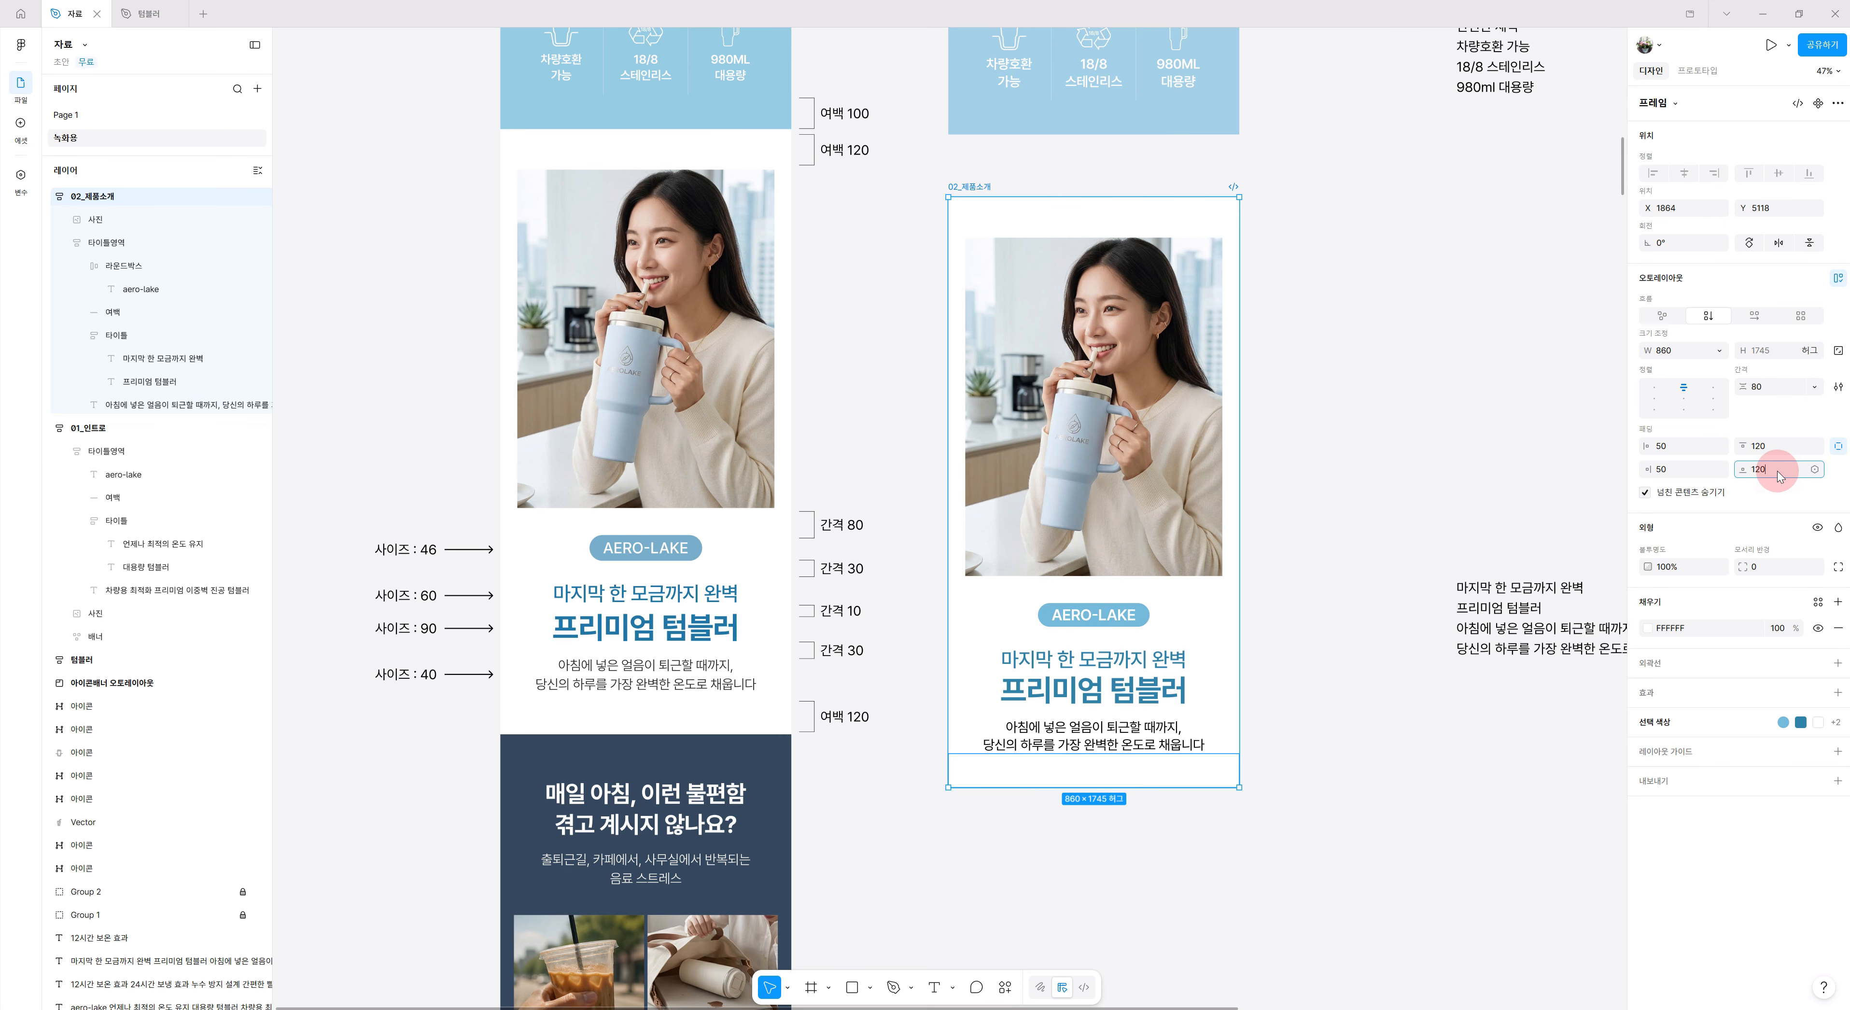